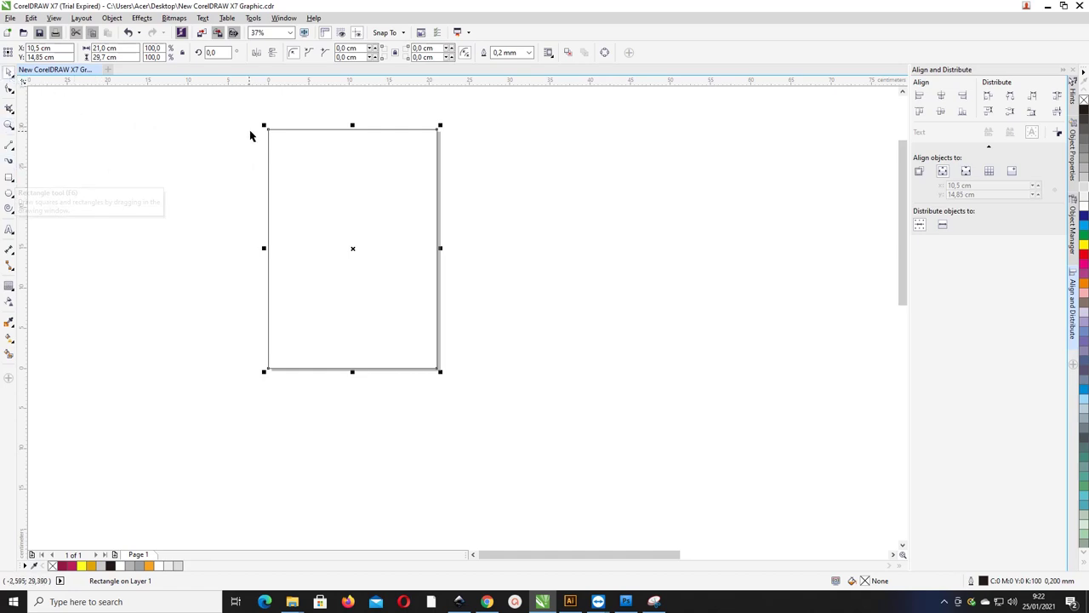
Place a copy of the 21 × 29.7 cm page rectangle beside the page, level with the original
{"action": "left_click_drag", "start_coordinate": [280, 130], "coordinate": [493, 134]}
{"action": "left_click", "coordinate": [433, 119]}
{"action": "left_click", "coordinate": [423, 132]}
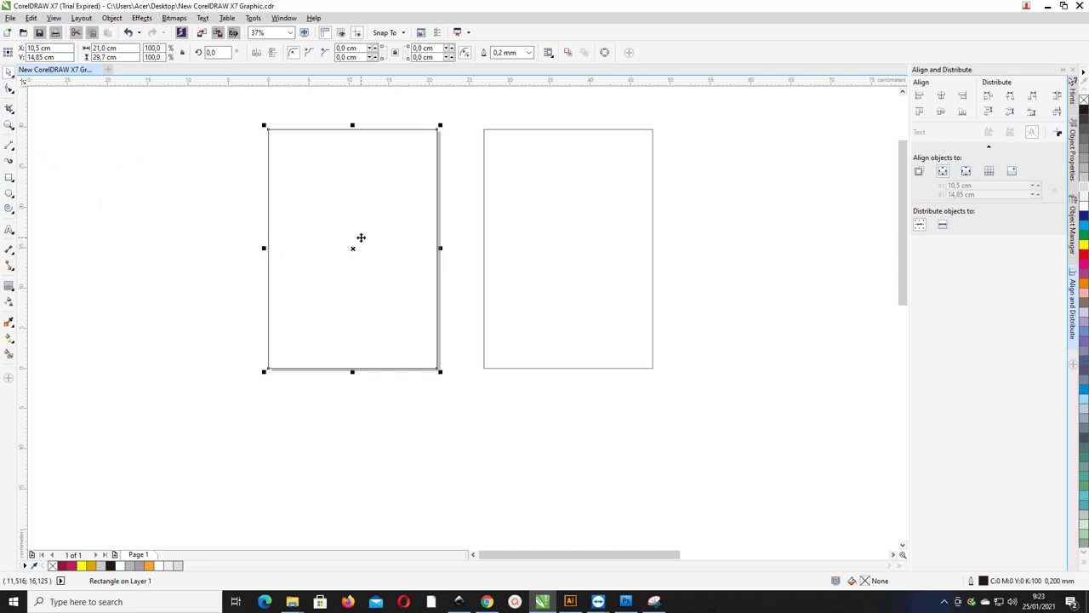
Create a half-width copy of the page rectangle, 10.5 cm wide, covering the page's right half and keeping the original
{"action": "left_click_drag", "start_coordinate": [262, 249], "coordinate": [346, 245]}
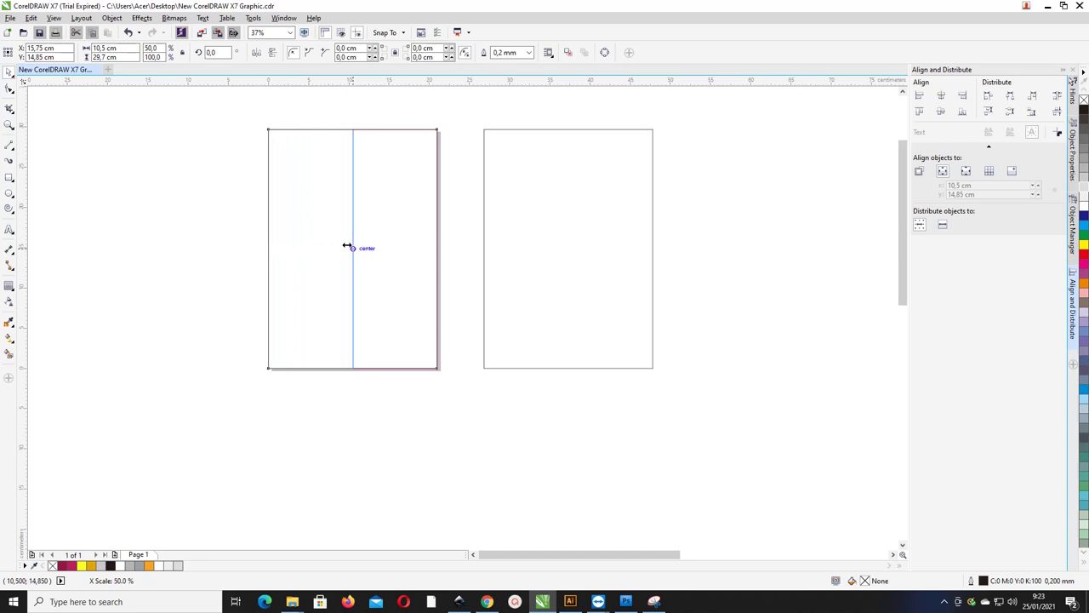
{"action": "left_click_drag", "start_coordinate": [347, 245], "coordinate": [347, 247]}
{"action": "left_click", "coordinate": [236, 189]}
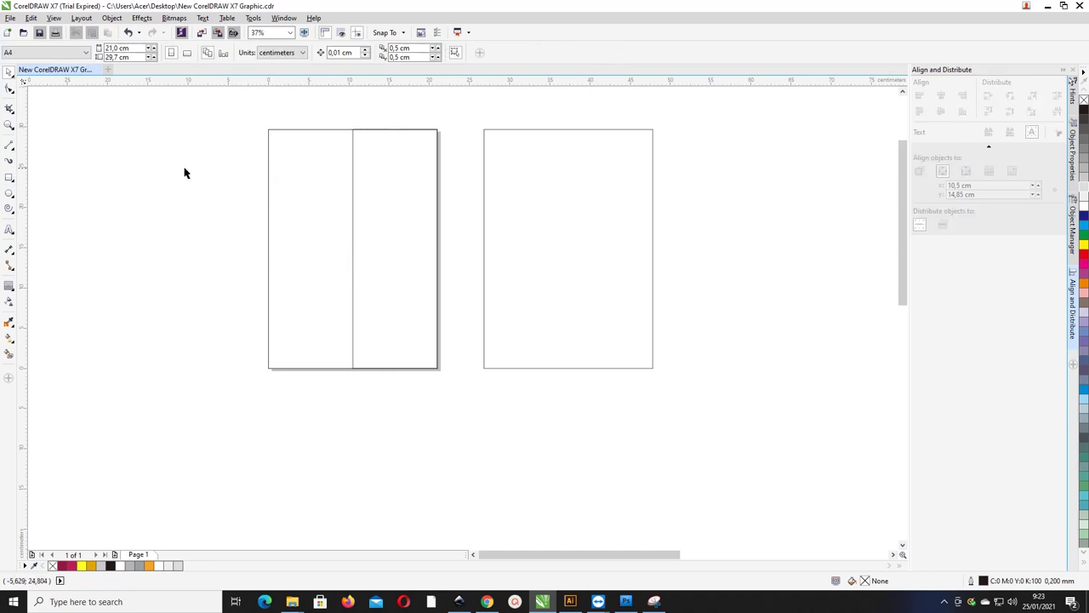
Draw an ellipse about 32.3 cm wide and 25.1 cm high, overlapping the upper part of the page rectangles
{"action": "left_click", "coordinate": [11, 193]}
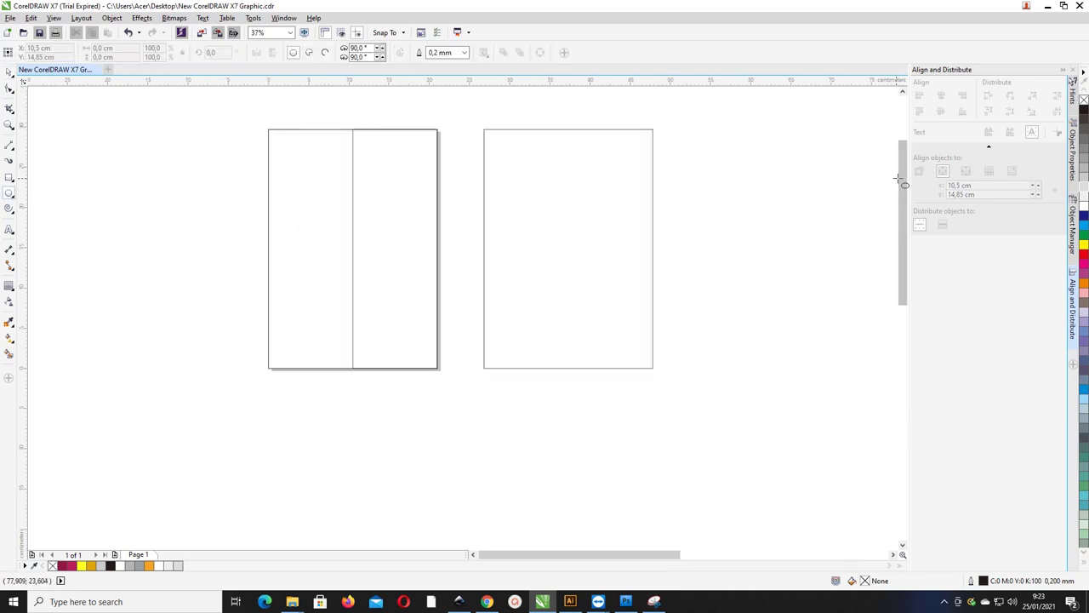
{"action": "left_click_drag", "start_coordinate": [902, 175], "coordinate": [899, 145]}
{"action": "left_click_drag", "start_coordinate": [192, 150], "coordinate": [456, 341]}
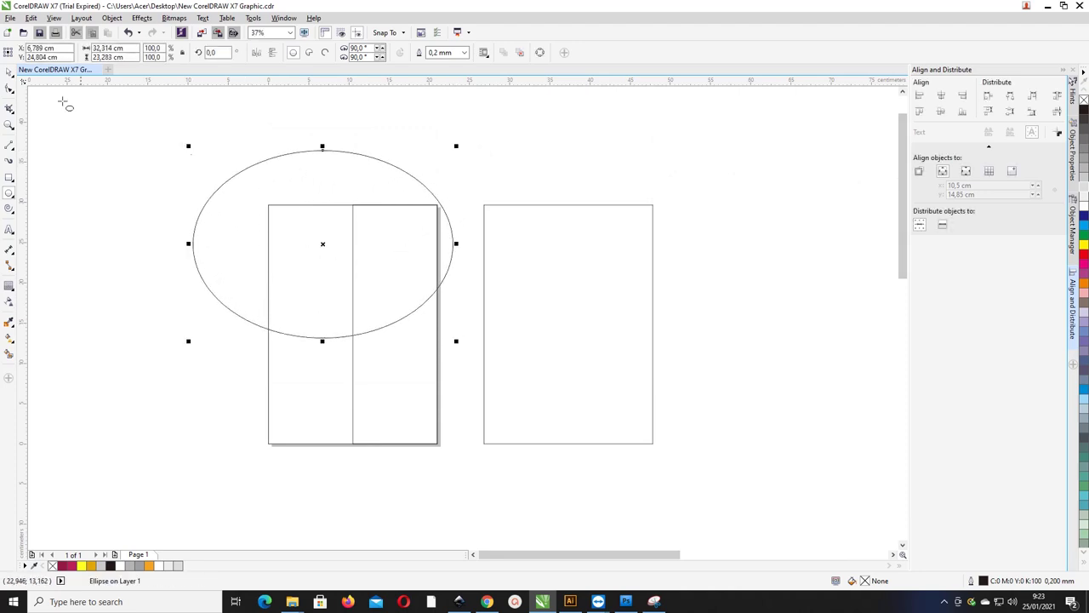
{"action": "left_click", "coordinate": [11, 73]}
{"action": "left_click_drag", "start_coordinate": [382, 162], "coordinate": [409, 140]}
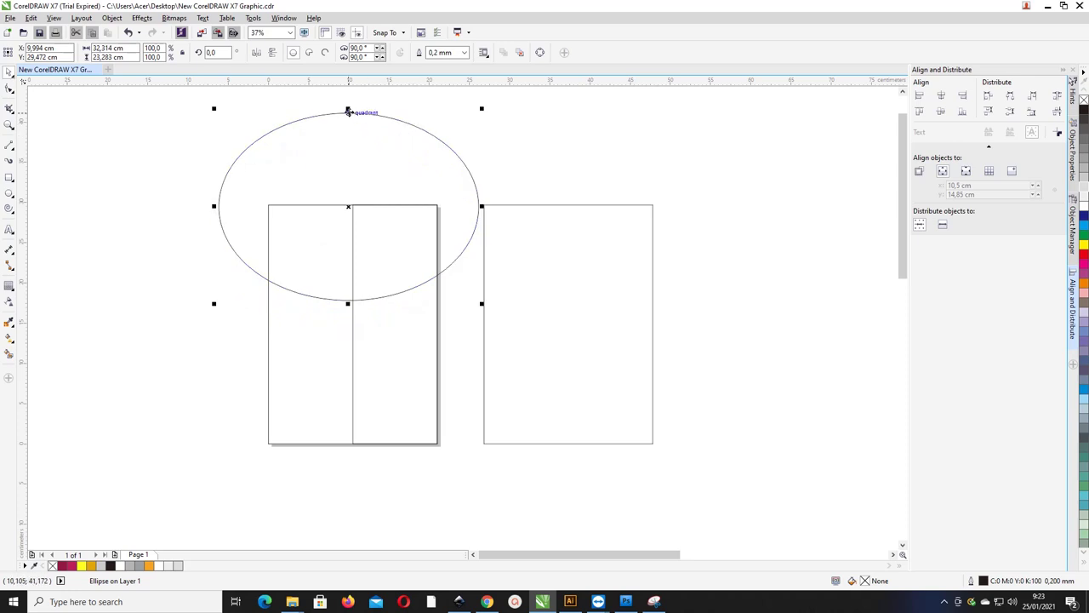
{"action": "left_click_drag", "start_coordinate": [348, 109], "coordinate": [348, 93]}
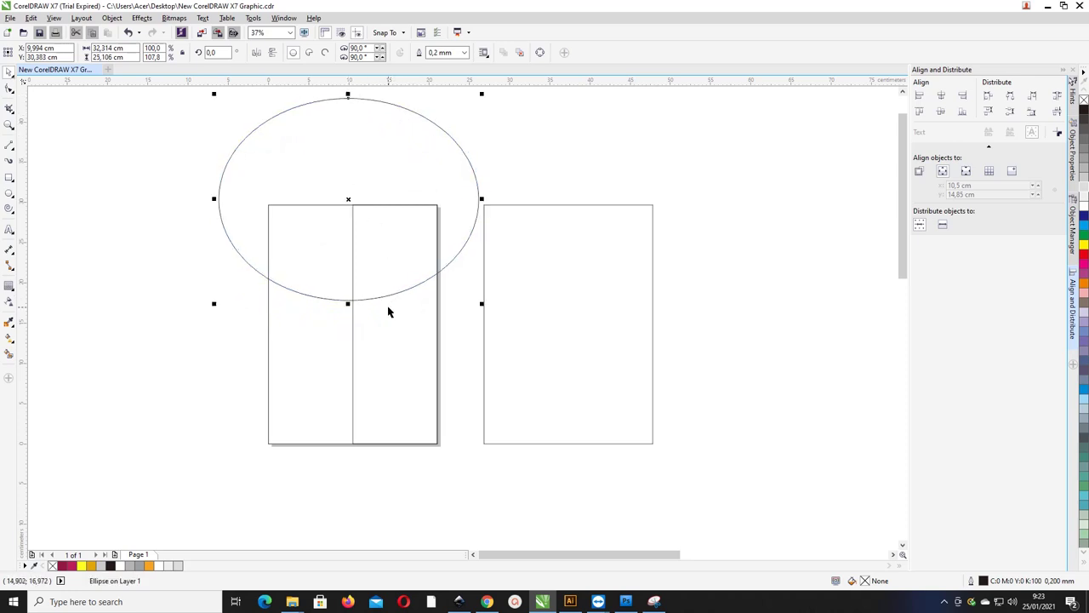
{"action": "left_click", "coordinate": [364, 315], "text": "shift"}
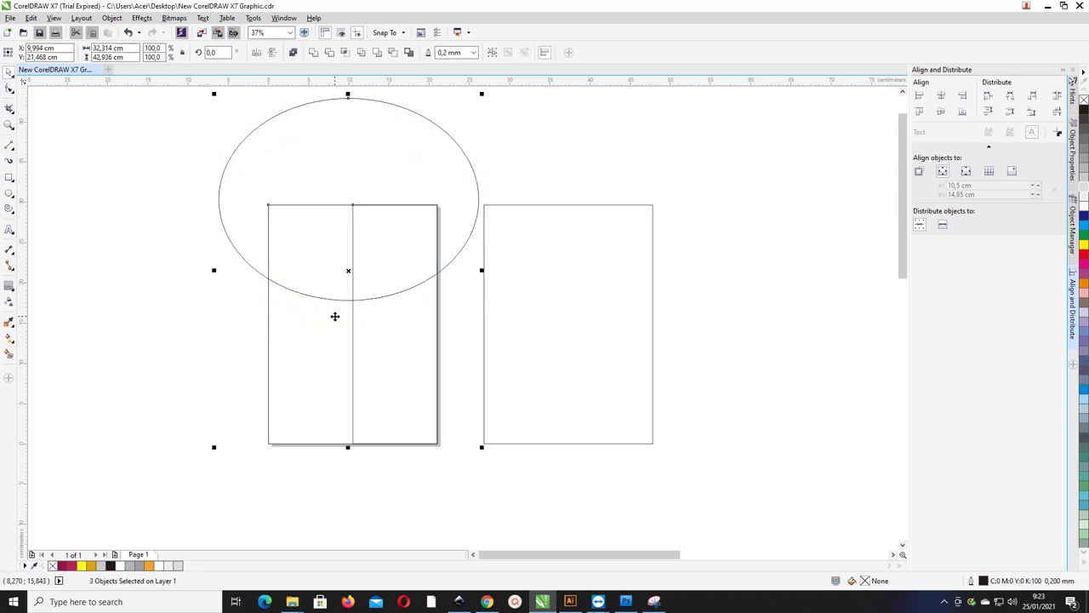
{"action": "key", "text": "c"}
{"action": "key", "text": "ctrl+z"}
{"action": "left_click", "coordinate": [474, 224]}
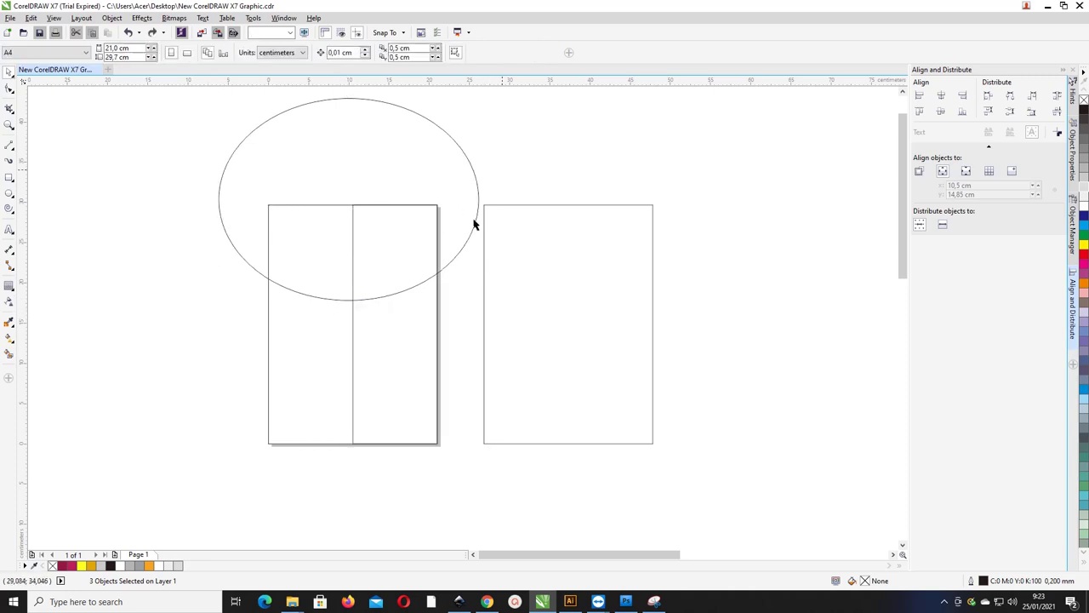
Group the full and half-width page rectangles and centre the group horizontally on the ellipse
{"action": "left_click", "coordinate": [435, 301]}
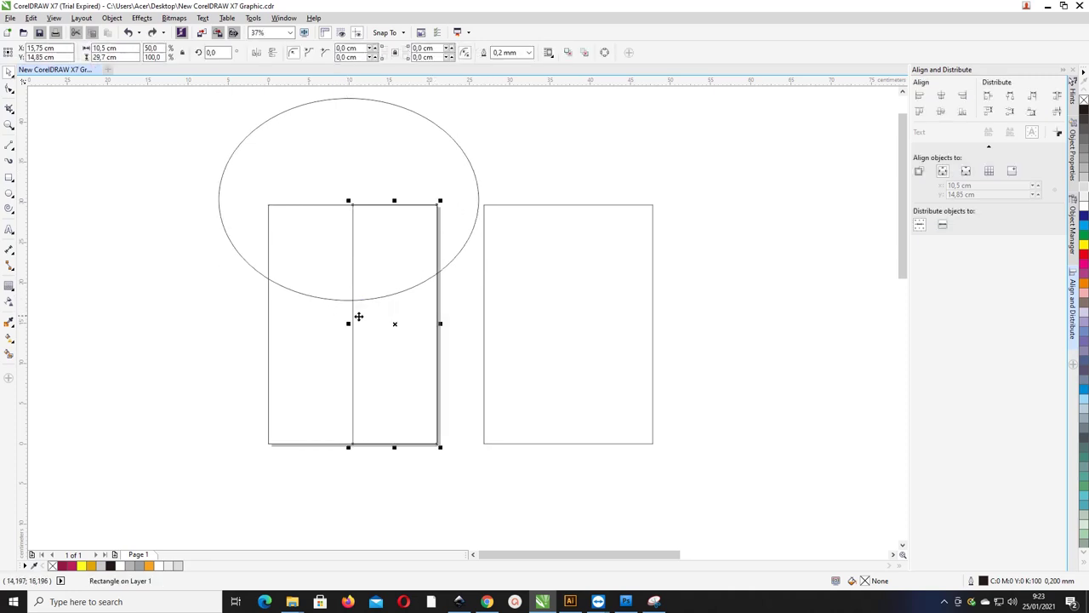
{"action": "left_click", "coordinate": [269, 316], "text": "shift"}
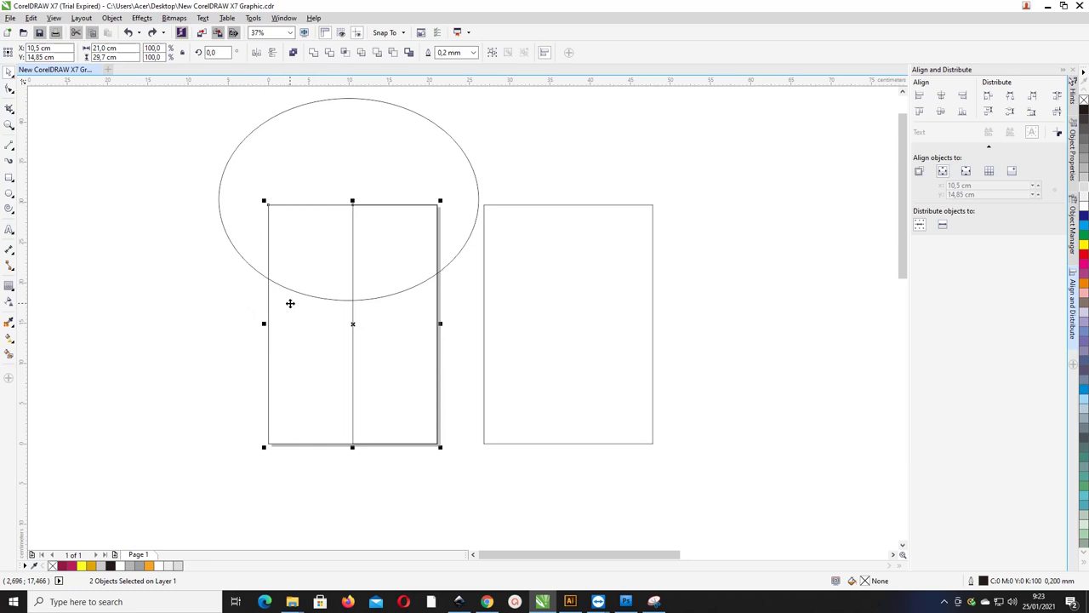
{"action": "key", "text": "ctrl+g"}
{"action": "left_click", "coordinate": [448, 269], "text": "shift"}
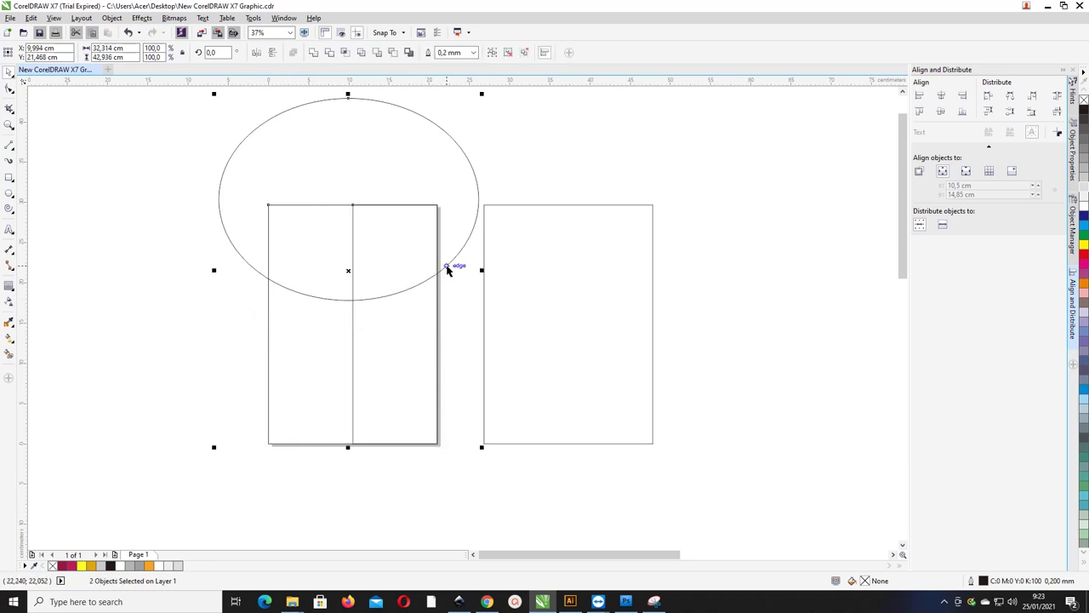
{"action": "key", "text": "c"}
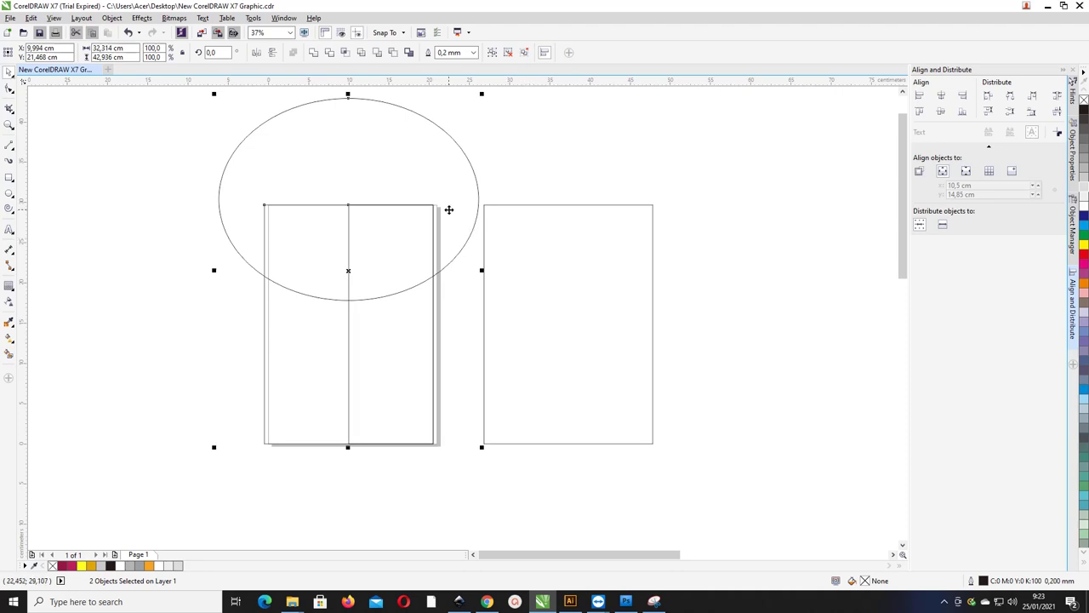
Group the ellipse with the rectangles and centre the whole group horizontally on the page
{"action": "key", "text": "ctrl+g"}
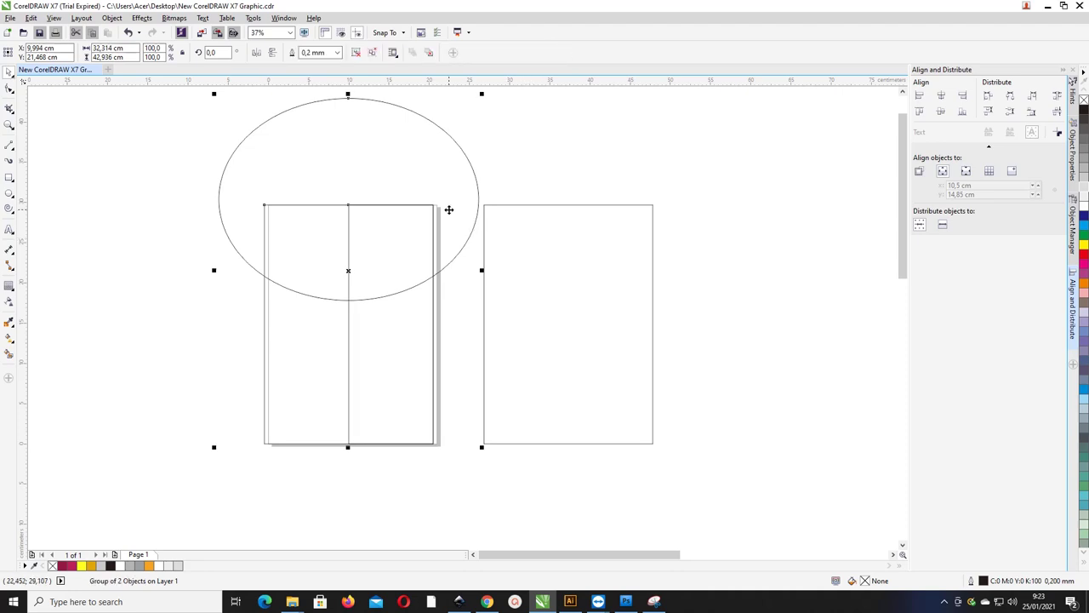
{"action": "left_click", "coordinate": [941, 95]}
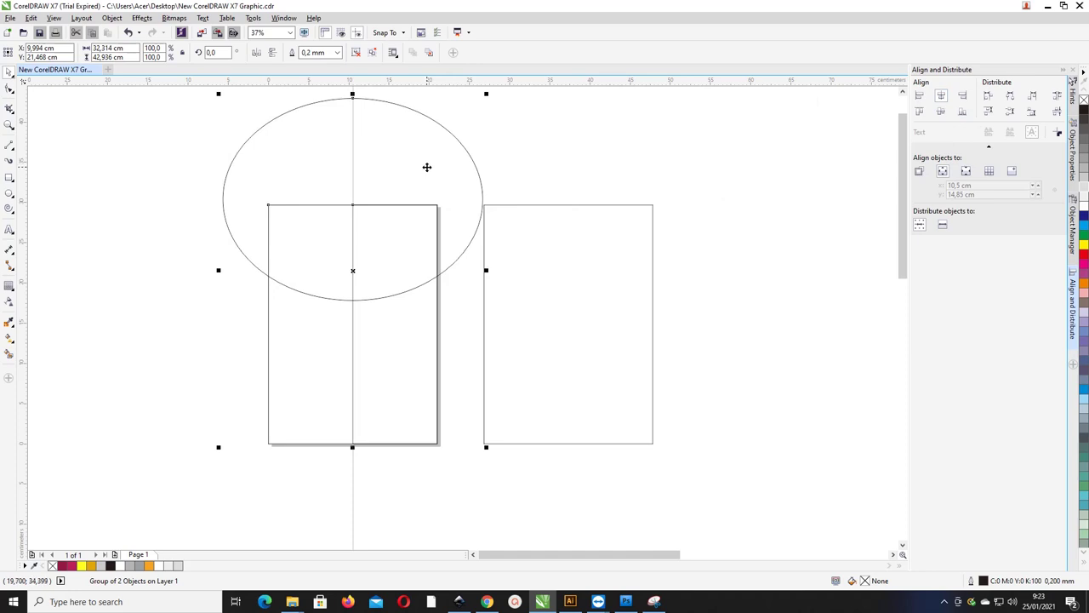
{"action": "left_click", "coordinate": [557, 145]}
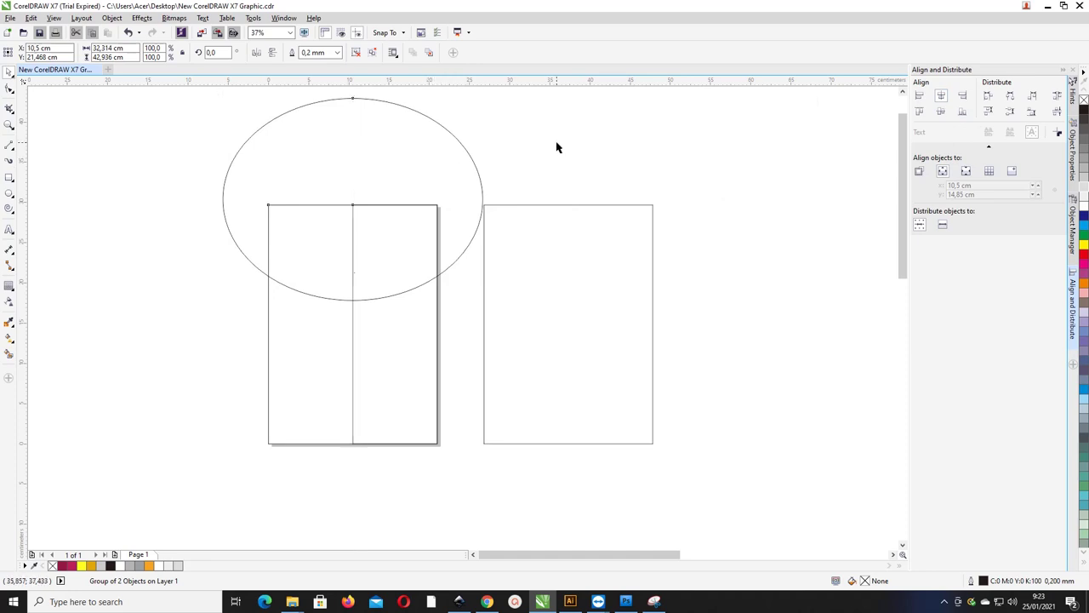
Move the spare rectangle farther right, clear of the ellipse, and ungroup the ellipse from the page rectangles
{"action": "left_click_drag", "start_coordinate": [506, 206], "coordinate": [576, 207]}
{"action": "left_click", "coordinate": [482, 199]}
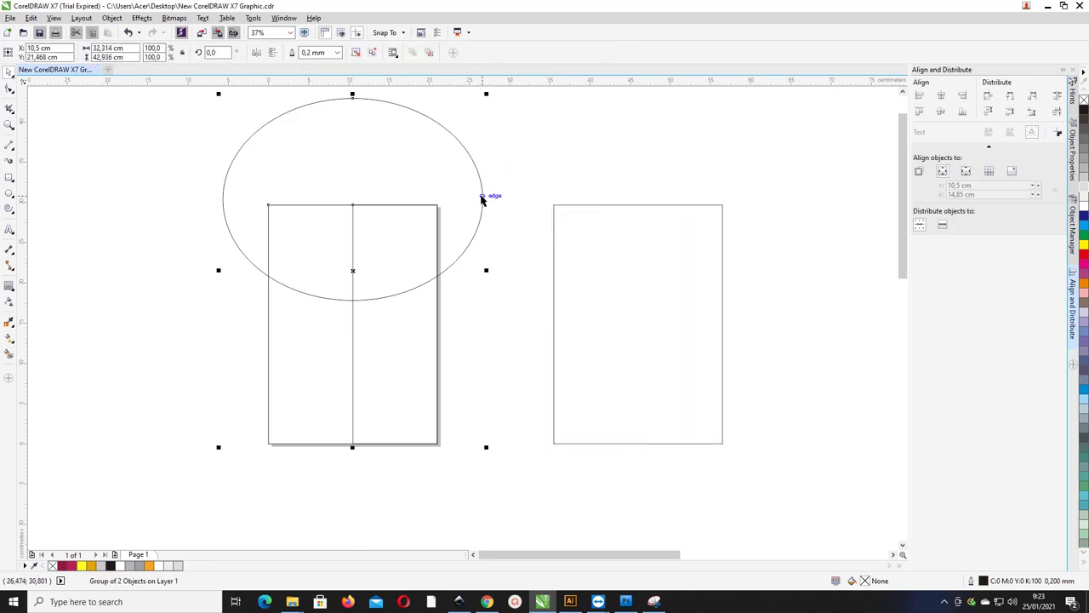
{"action": "right_click", "coordinate": [482, 198]}
{"action": "left_click", "coordinate": [523, 252]}
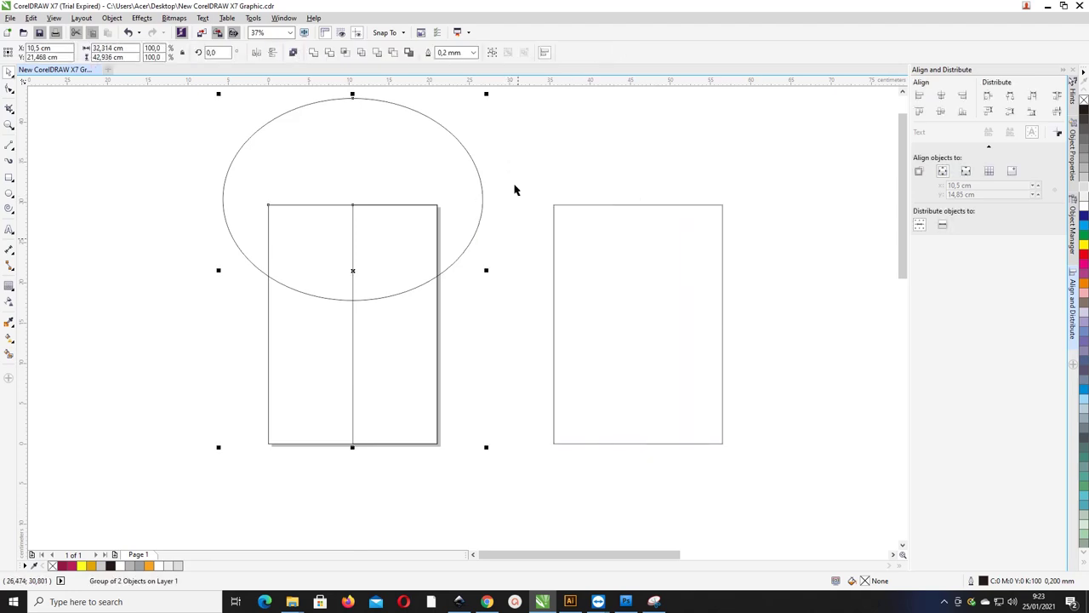
{"action": "left_click", "coordinate": [513, 156]}
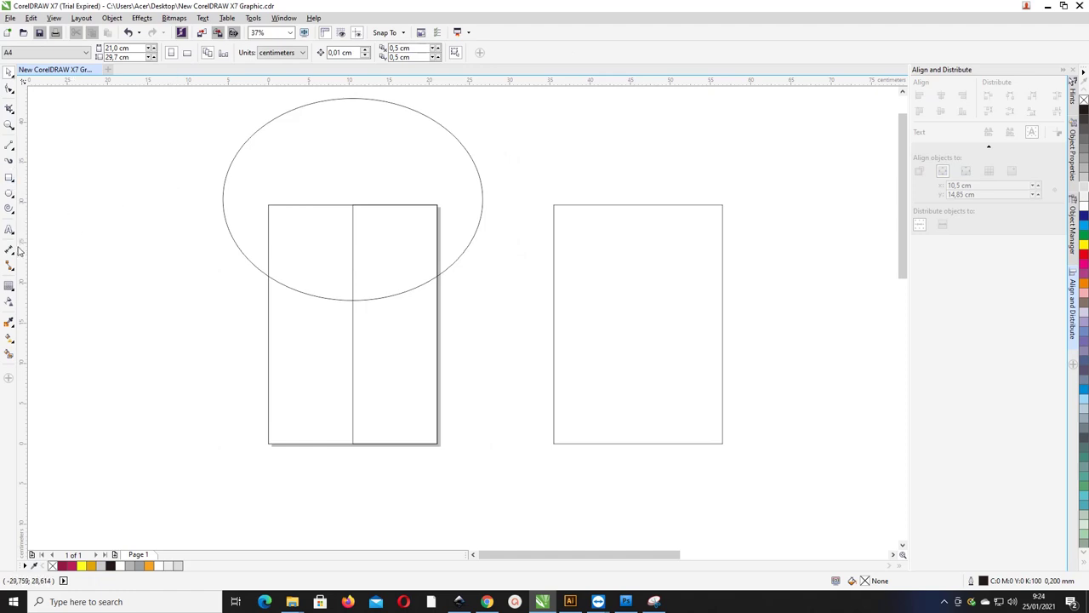
Smart-fill the two areas where the ellipse overlaps the page halves with light grey and a 0.2 mm outline
{"action": "left_click", "coordinate": [9, 354]}
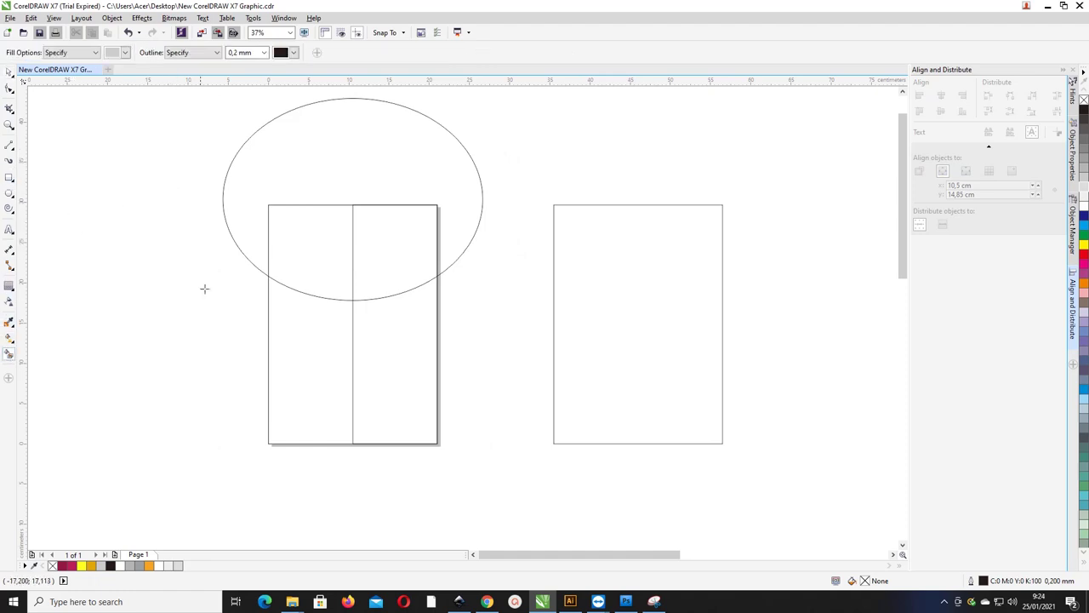
{"action": "left_click", "coordinate": [288, 236]}
{"action": "left_click", "coordinate": [368, 231]}
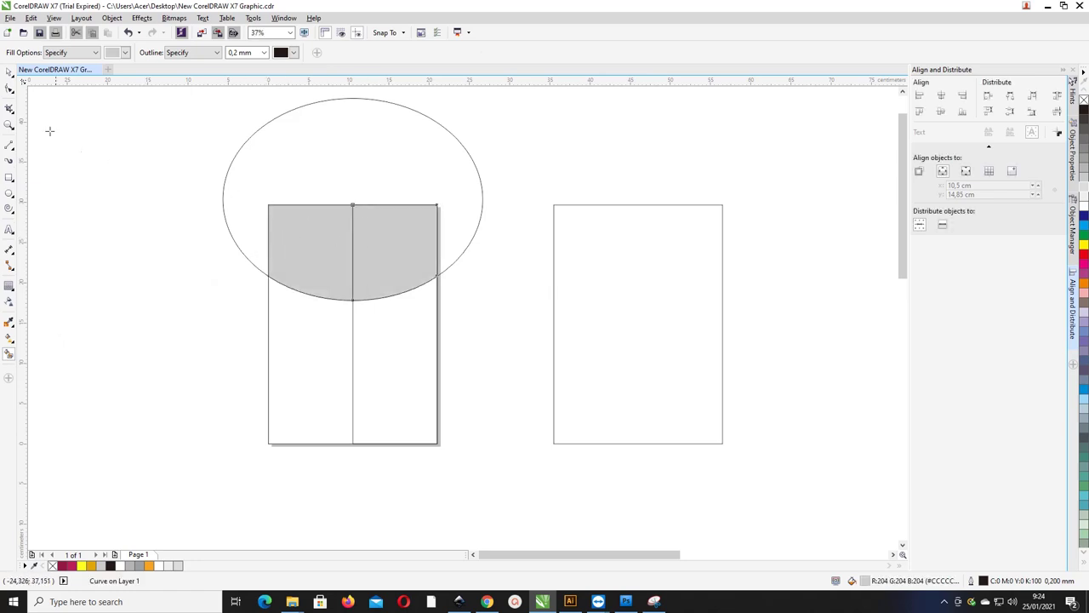
Weld the two grey areas at the top of the page into a single shape
{"action": "left_click", "coordinate": [8, 73]}
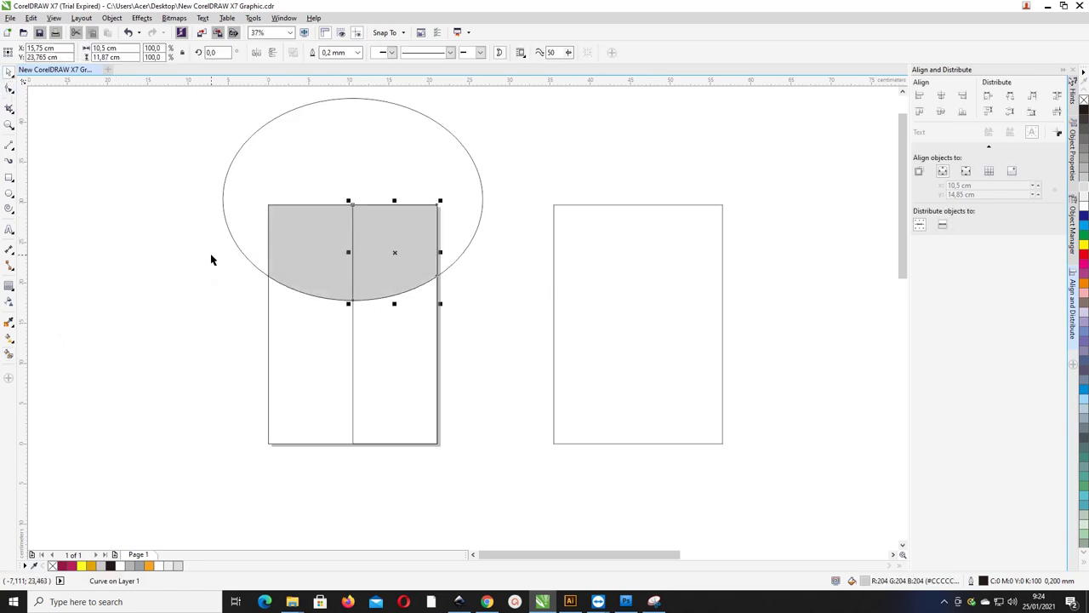
{"action": "left_click", "coordinate": [299, 235], "text": "shift"}
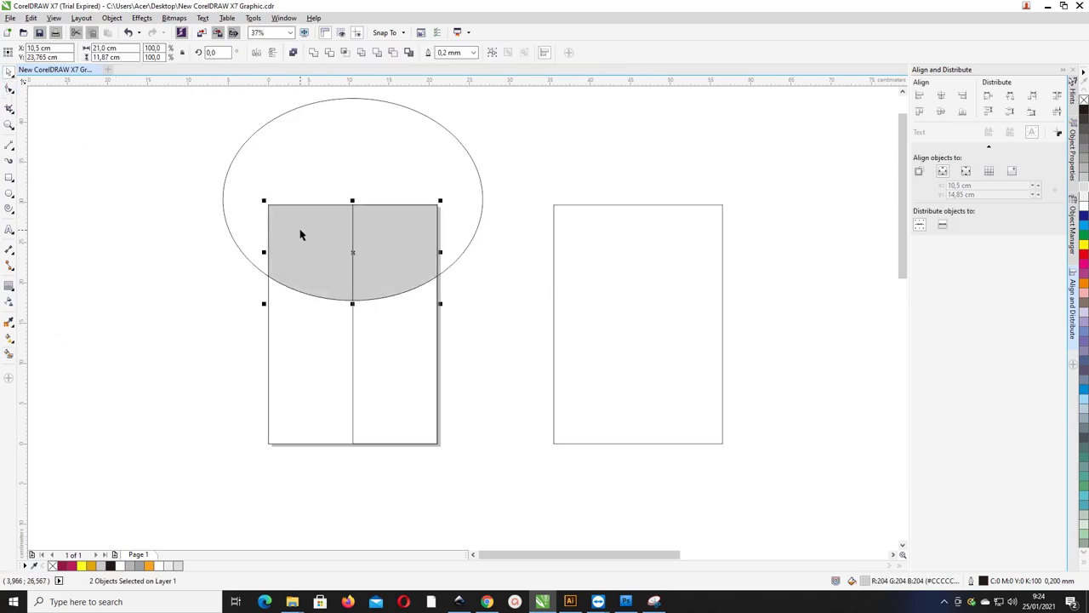
{"action": "left_click", "coordinate": [312, 53]}
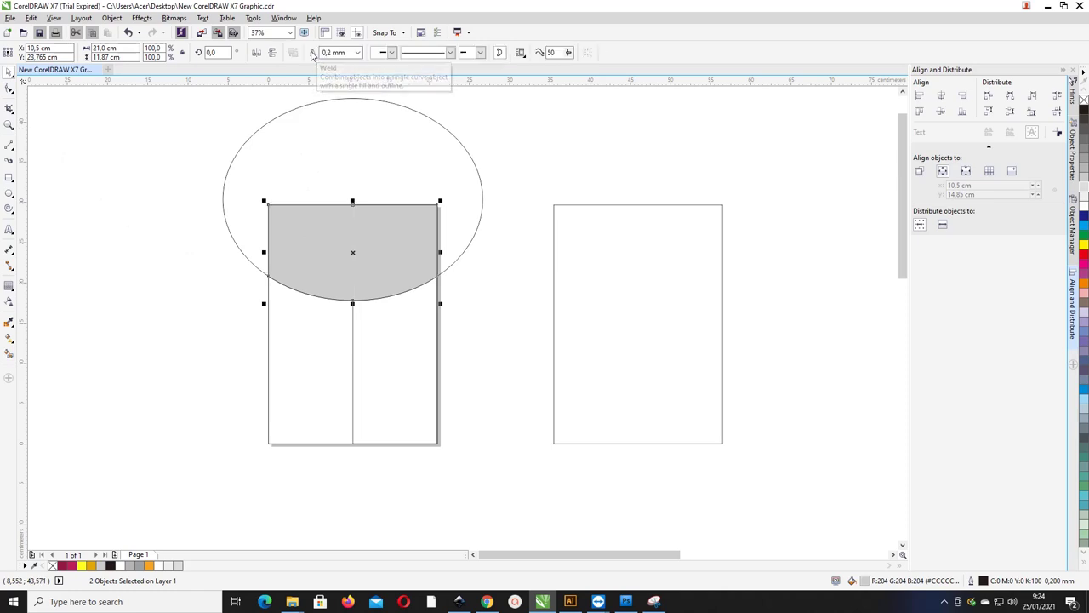
Move the ellipse's rotation centre to the right end of the grey shape's arc and rotate the ellipse about 4.9° counterclockwise
{"action": "left_click", "coordinate": [381, 161]}
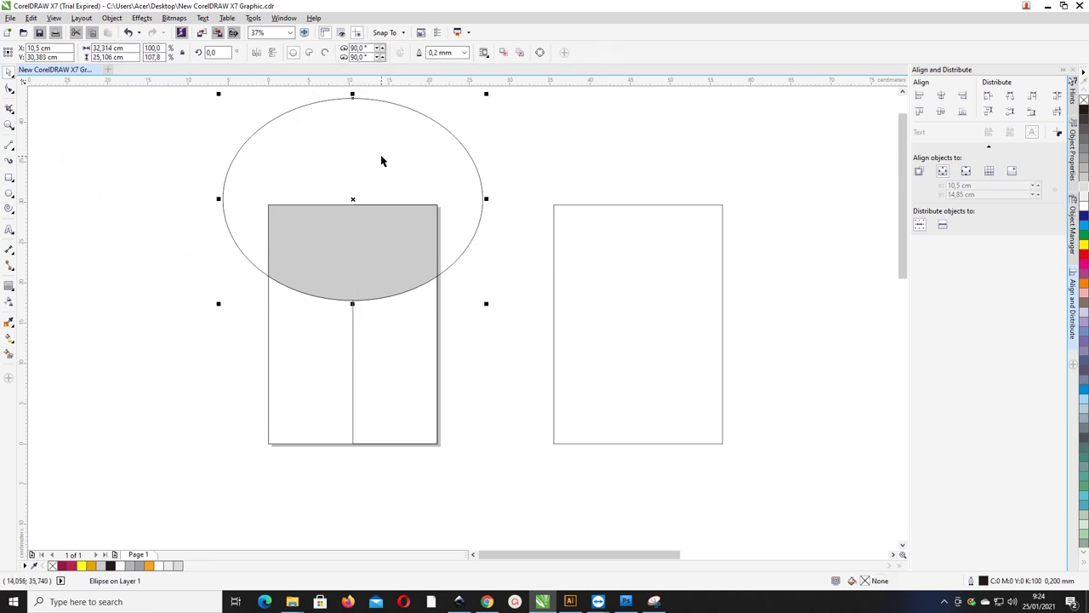
{"action": "left_click", "coordinate": [498, 212]}
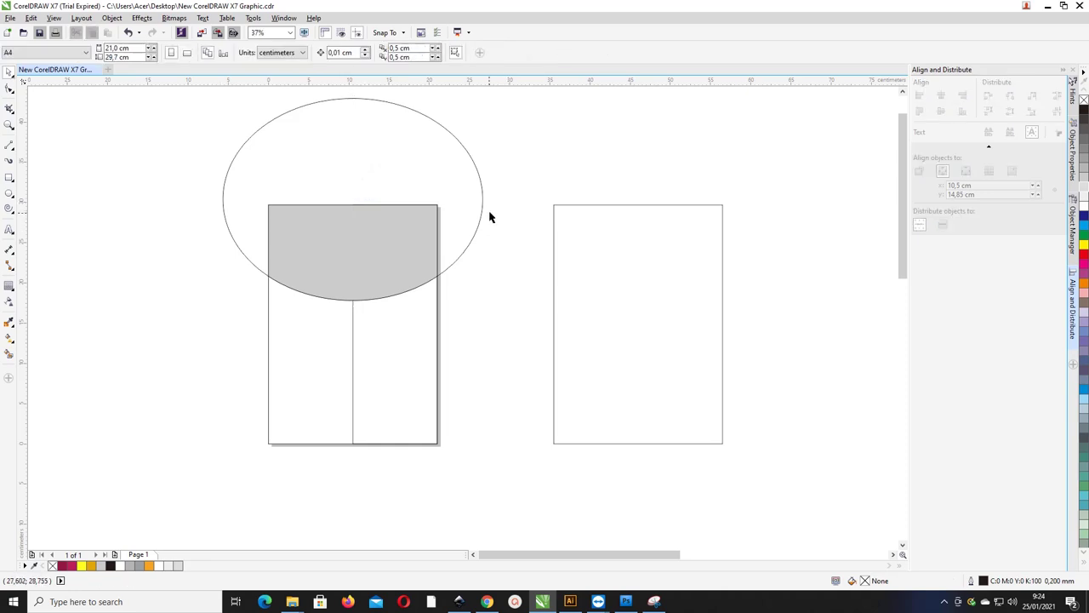
{"action": "left_click", "coordinate": [482, 219]}
{"action": "scroll", "coordinate": [396, 297], "scroll_direction": "up", "scroll_amount": 2}
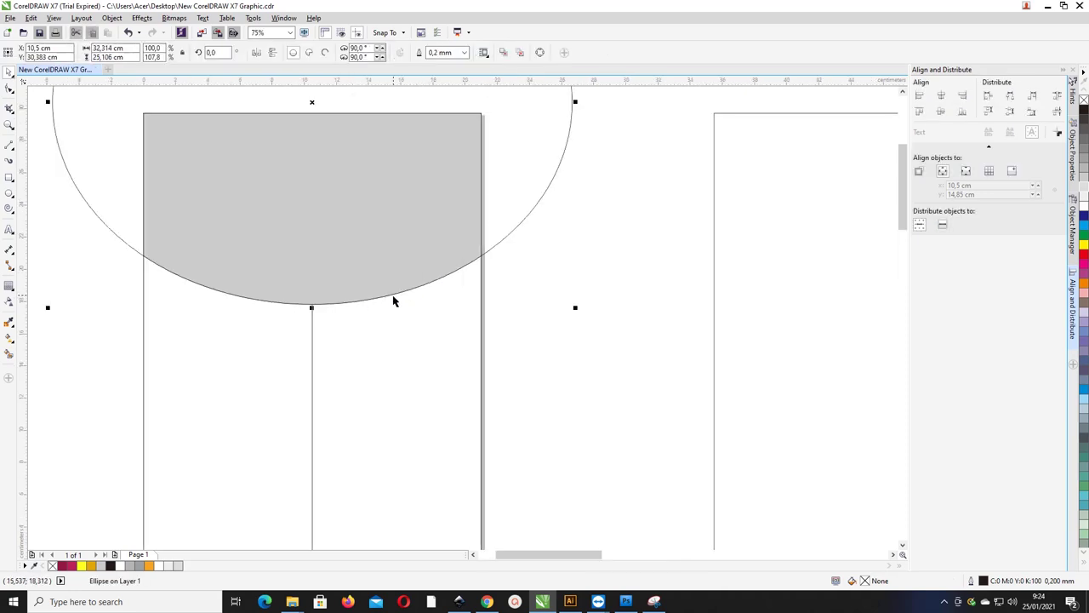
{"action": "scroll", "coordinate": [393, 297], "scroll_direction": "down", "scroll_amount": 2}
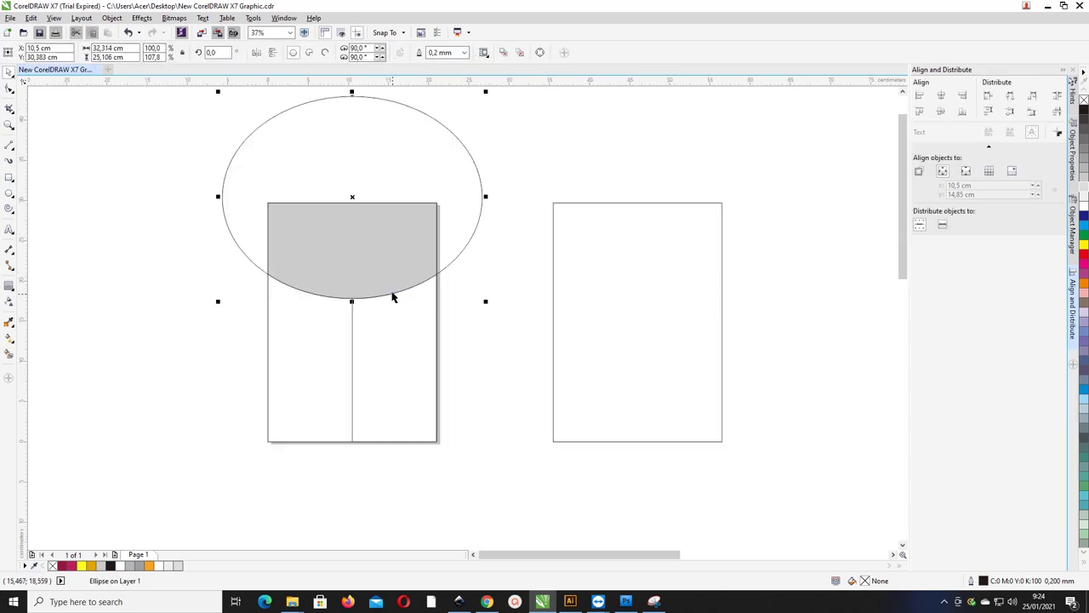
{"action": "left_click", "coordinate": [458, 255]}
{"action": "left_click_drag", "start_coordinate": [356, 197], "coordinate": [431, 277]}
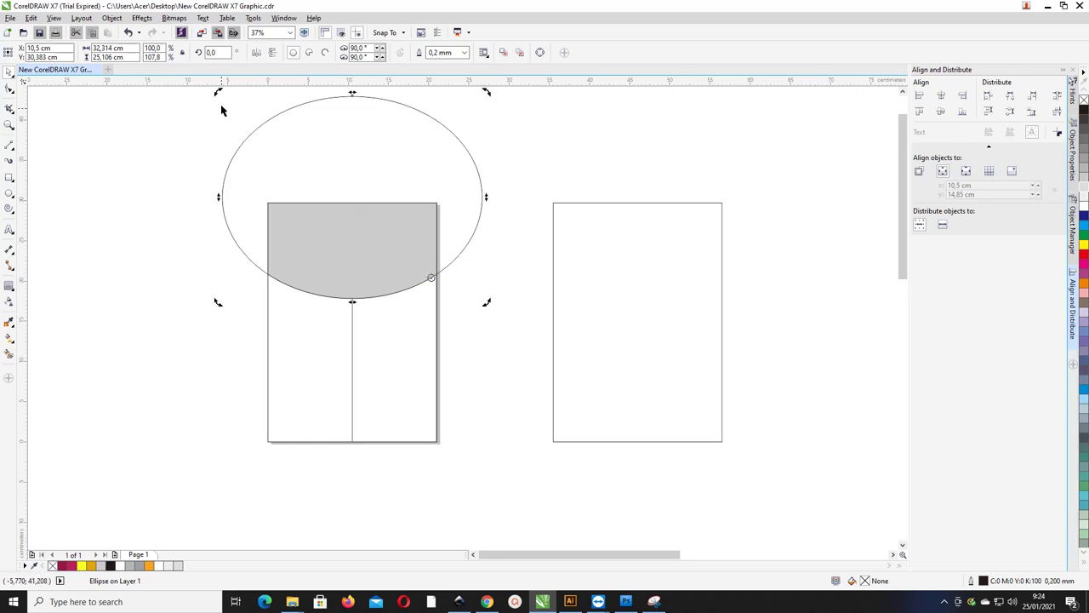
{"action": "left_click_drag", "start_coordinate": [218, 93], "coordinate": [205, 113]}
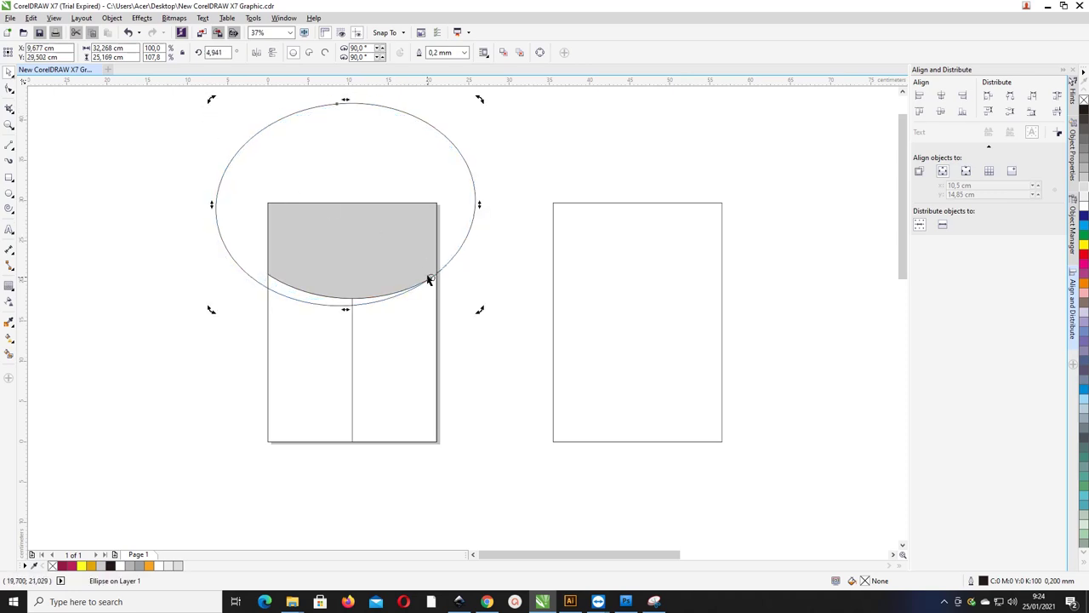
Shift the rotated ellipse right and slightly down to about X 10.5, Y 29.5 cm, leaving a strip below the grey shape
{"action": "scroll", "coordinate": [442, 284], "scroll_direction": "up", "scroll_amount": 1}
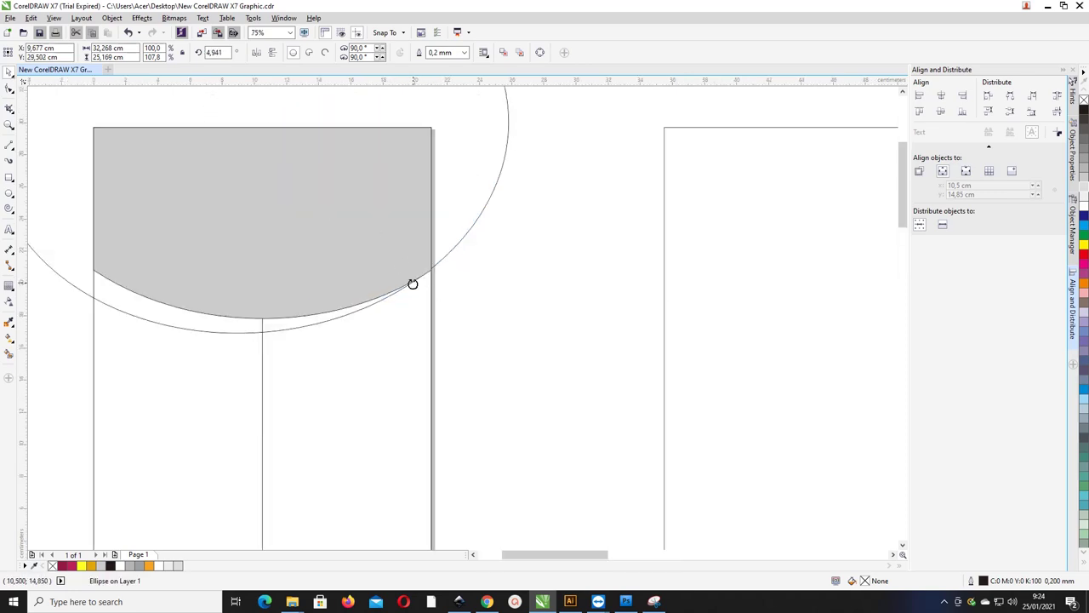
{"action": "left_click_drag", "start_coordinate": [413, 283], "coordinate": [426, 279]}
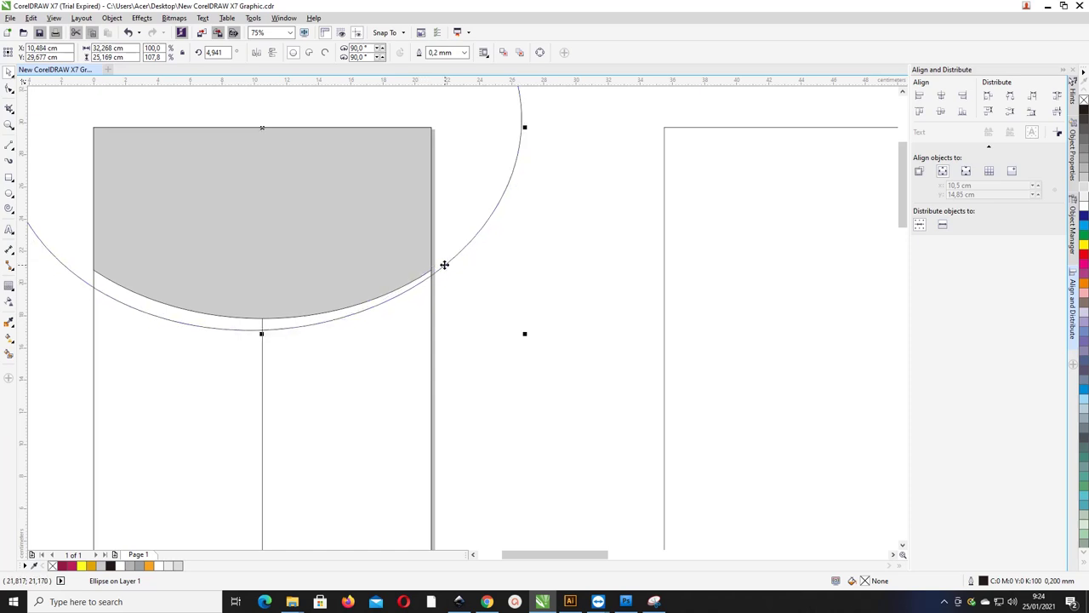
{"action": "scroll", "coordinate": [444, 264], "scroll_direction": "down", "scroll_amount": 1}
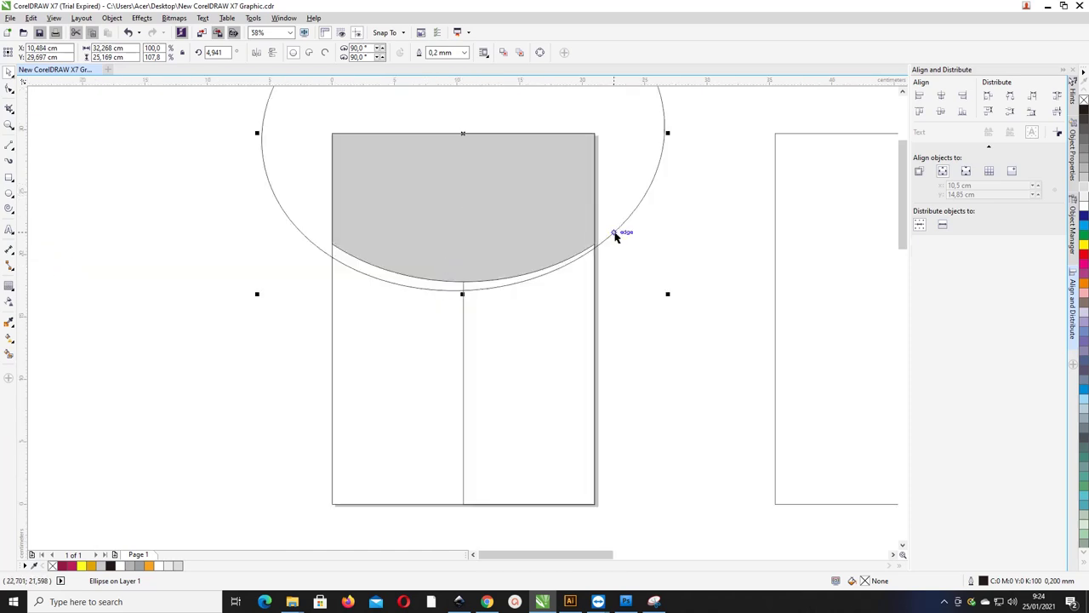
{"action": "key", "text": "Down"}
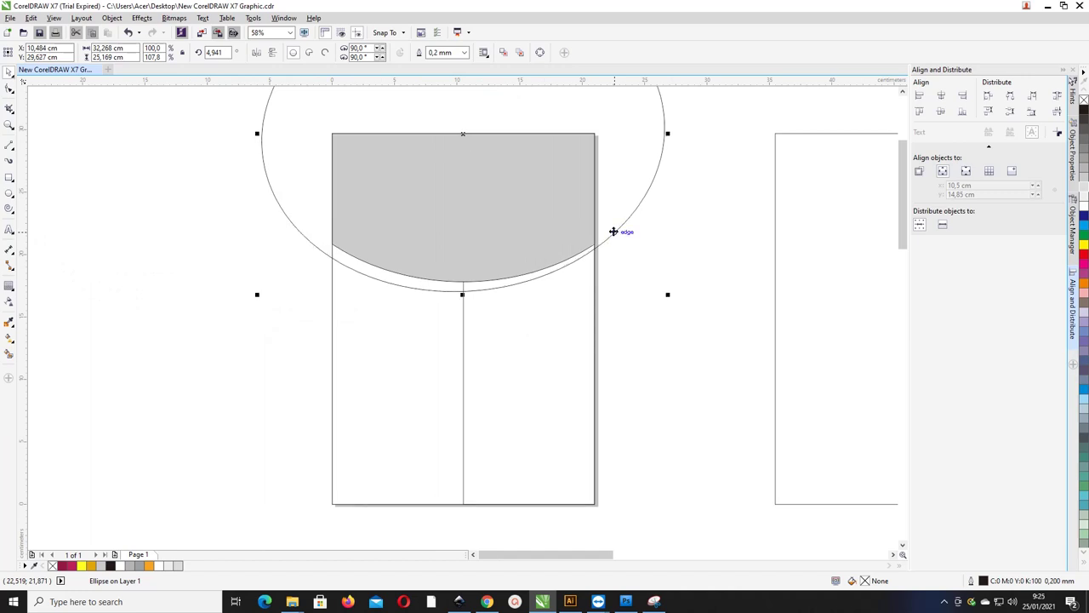
{"action": "key", "text": "Down"}
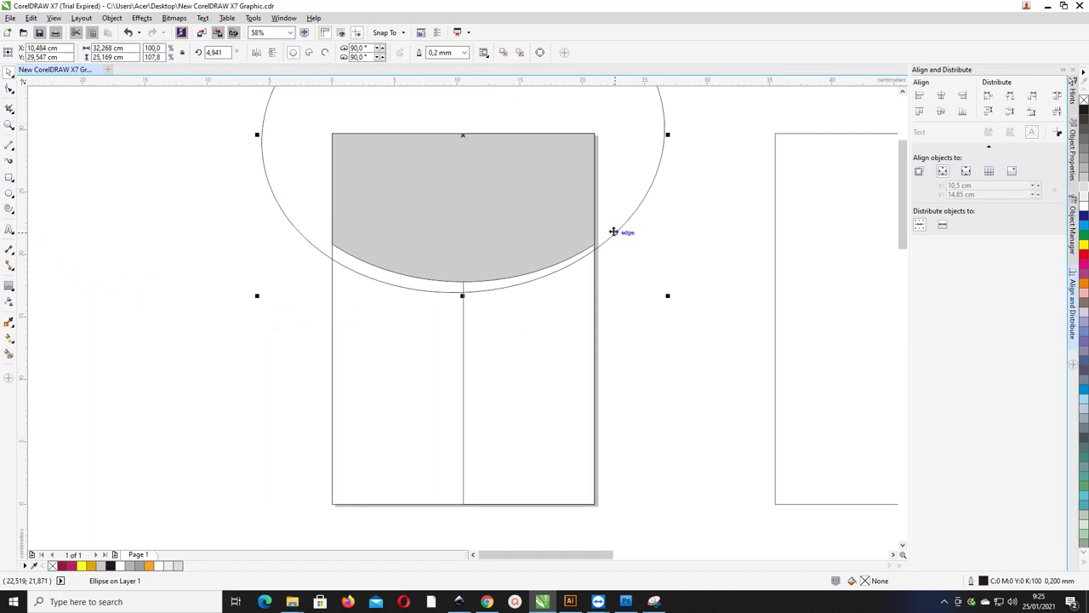
Smart-fill both halves of the thin strip between the grey header shape and the ellipse with light grey and a 0.2 mm outline
{"action": "left_click", "coordinate": [678, 236]}
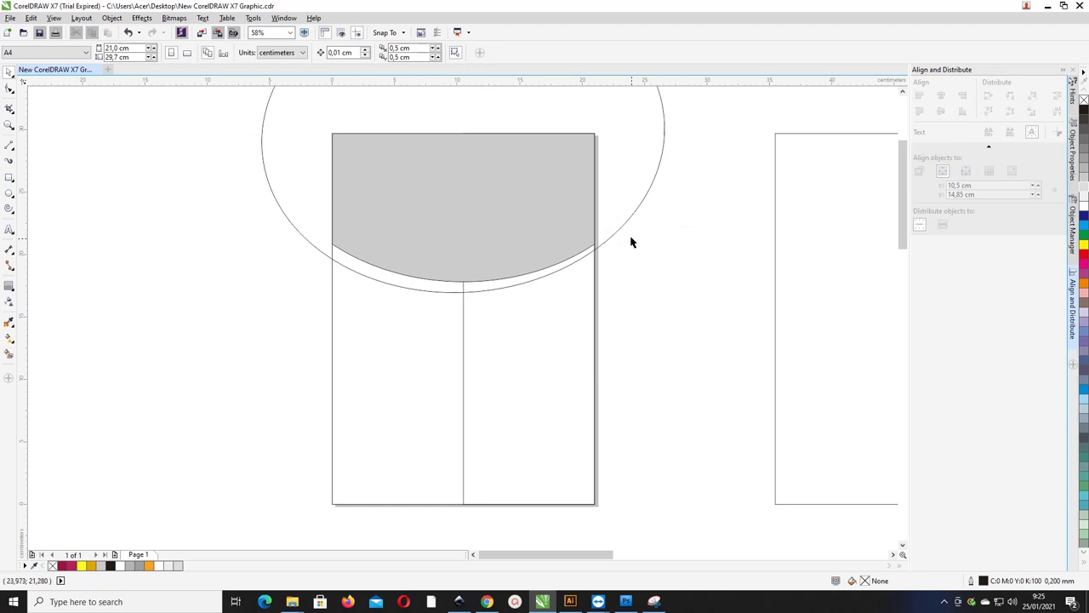
{"action": "left_click", "coordinate": [9, 353]}
{"action": "left_click", "coordinate": [362, 275]}
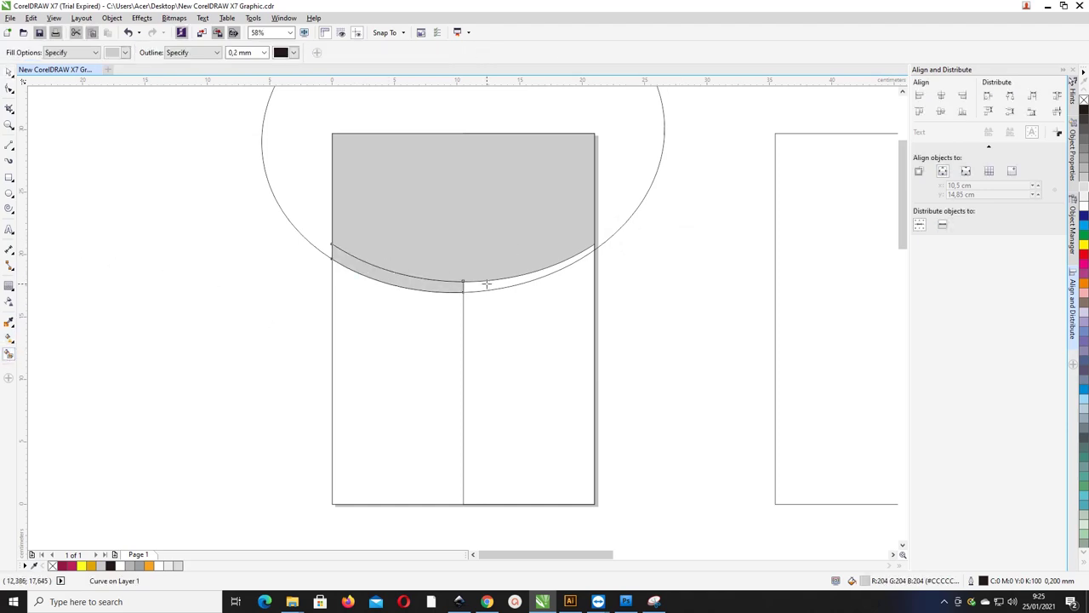
{"action": "left_click", "coordinate": [486, 284]}
Weld the two grey strip pieces below the header shape into a single curved band
{"action": "left_click", "coordinate": [9, 72]}
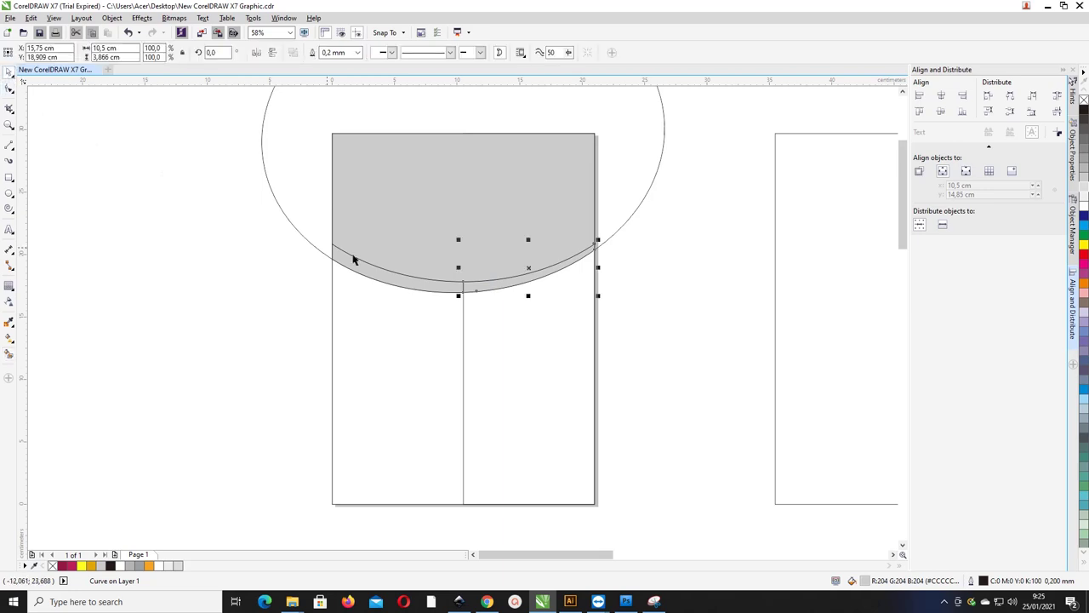
{"action": "left_click", "coordinate": [384, 277], "text": "shift"}
{"action": "left_click_drag", "start_coordinate": [384, 278], "coordinate": [358, 286]}
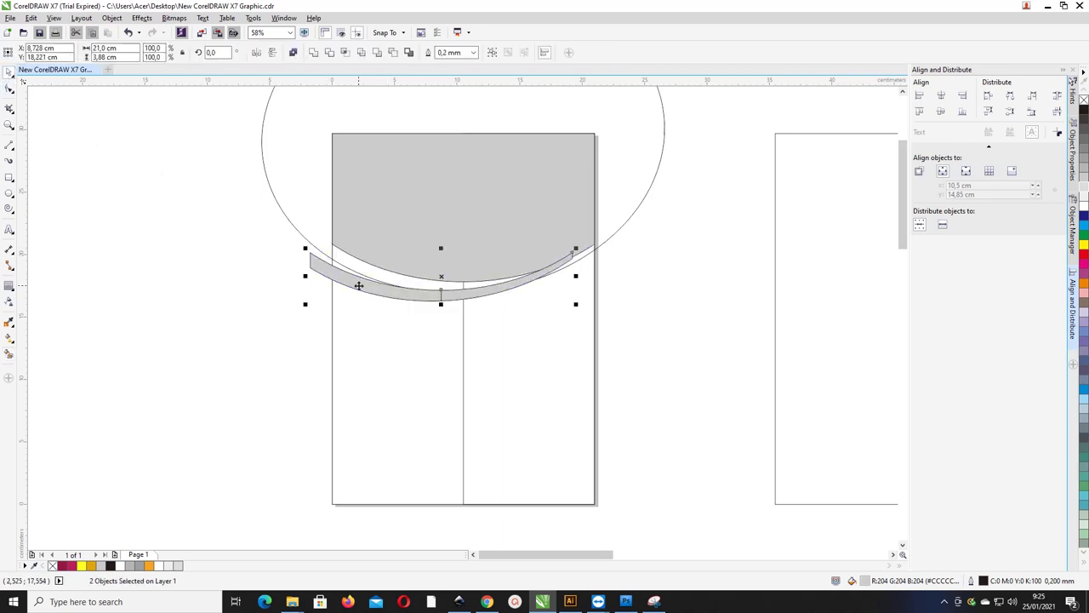
{"action": "key", "text": "ctrl+z"}
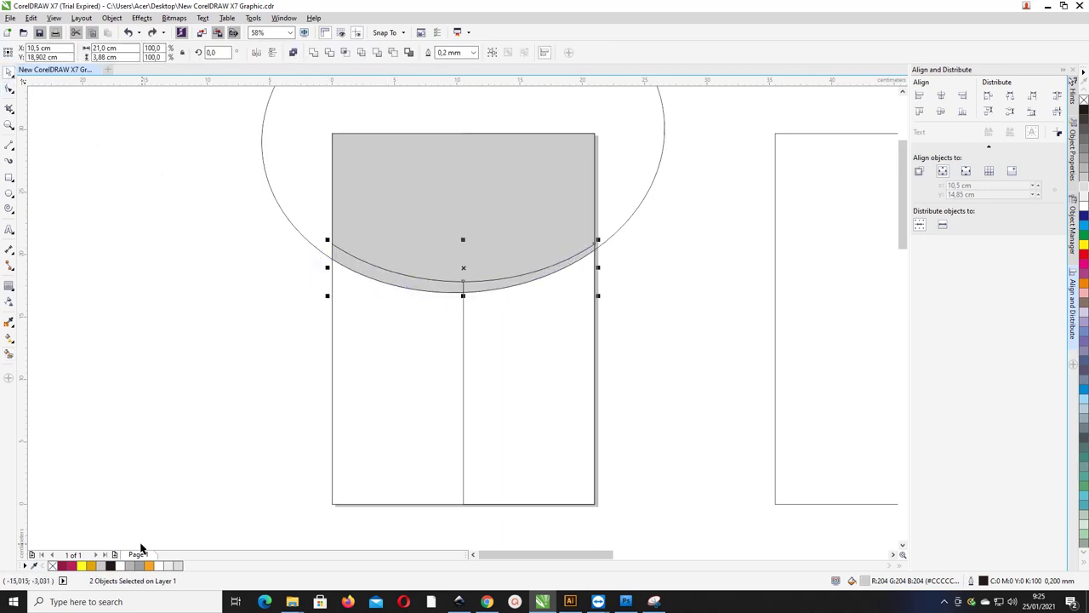
{"action": "left_click", "coordinate": [313, 53]}
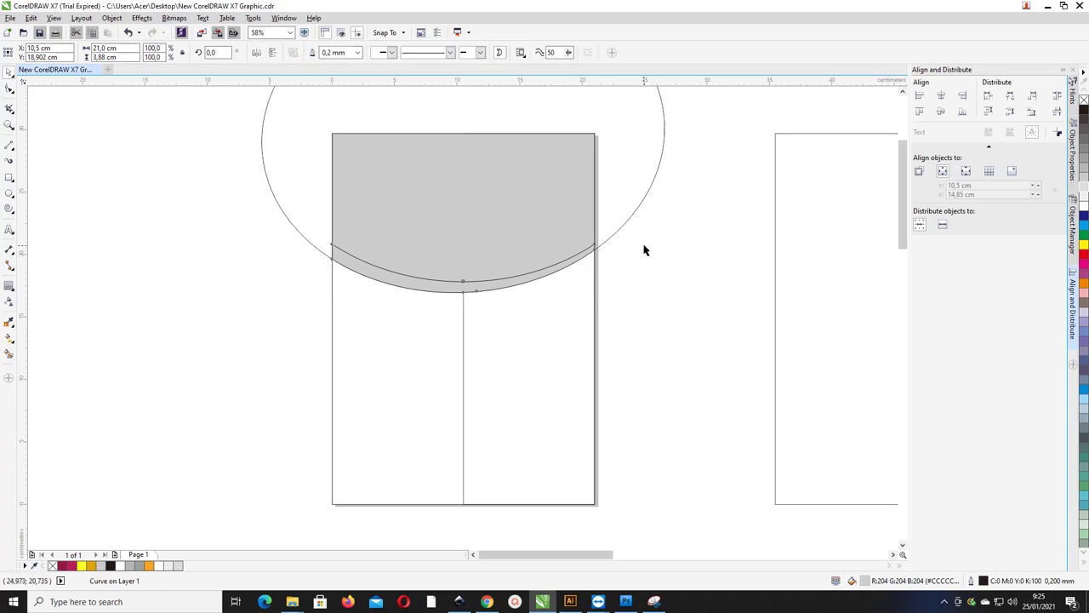
Move the large ellipse horizontally off the artwork to the empty area left of the page
{"action": "left_click", "coordinate": [627, 225]}
{"action": "left_click", "coordinate": [627, 221]}
{"action": "scroll", "coordinate": [625, 221], "scroll_direction": "down", "scroll_amount": 3}
{"action": "left_click_drag", "start_coordinate": [625, 221], "coordinate": [426, 213]}
{"action": "scroll", "coordinate": [547, 262], "scroll_direction": "up", "scroll_amount": 3}
Duplicate the curved band straight up to about Y 19.26 cm and remove the copy's fill
{"action": "left_click", "coordinate": [520, 254]}
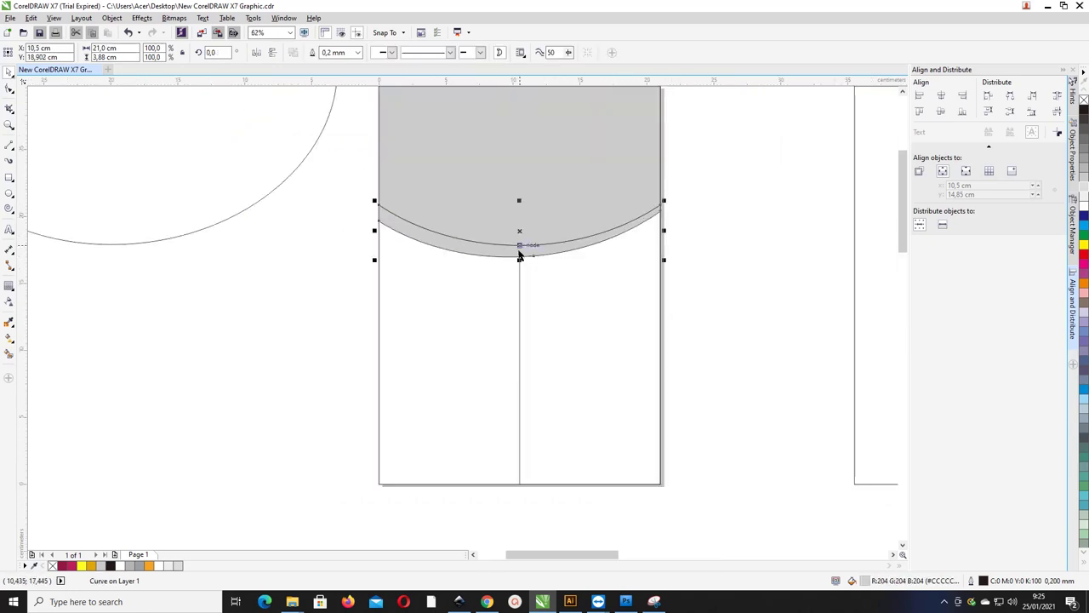
{"action": "scroll", "coordinate": [519, 253], "scroll_direction": "up", "scroll_amount": 3}
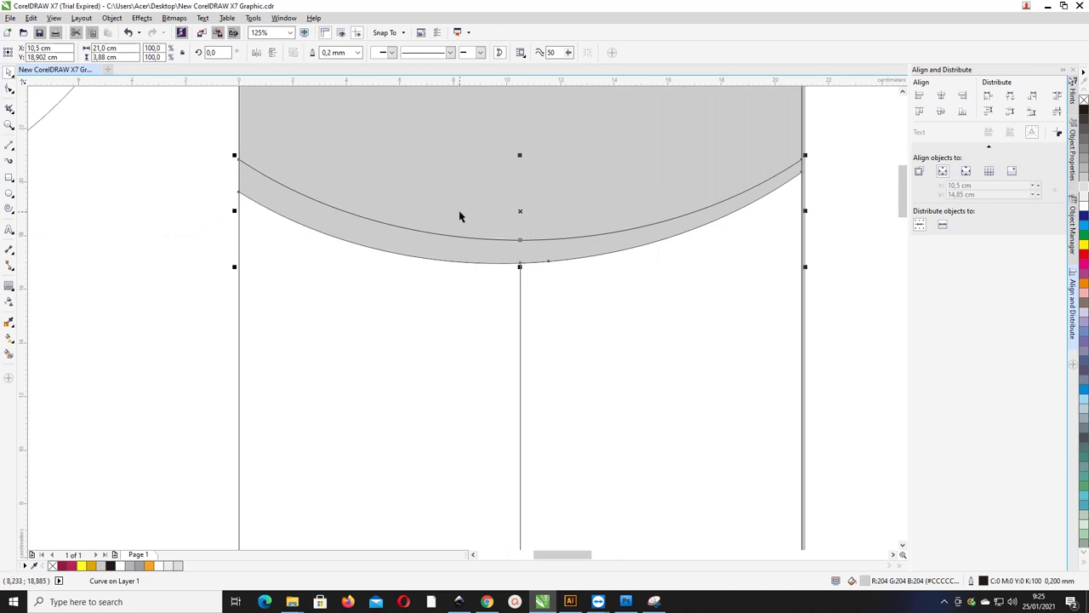
{"action": "key", "text": "z"}
{"action": "key", "text": "shift+F4"}
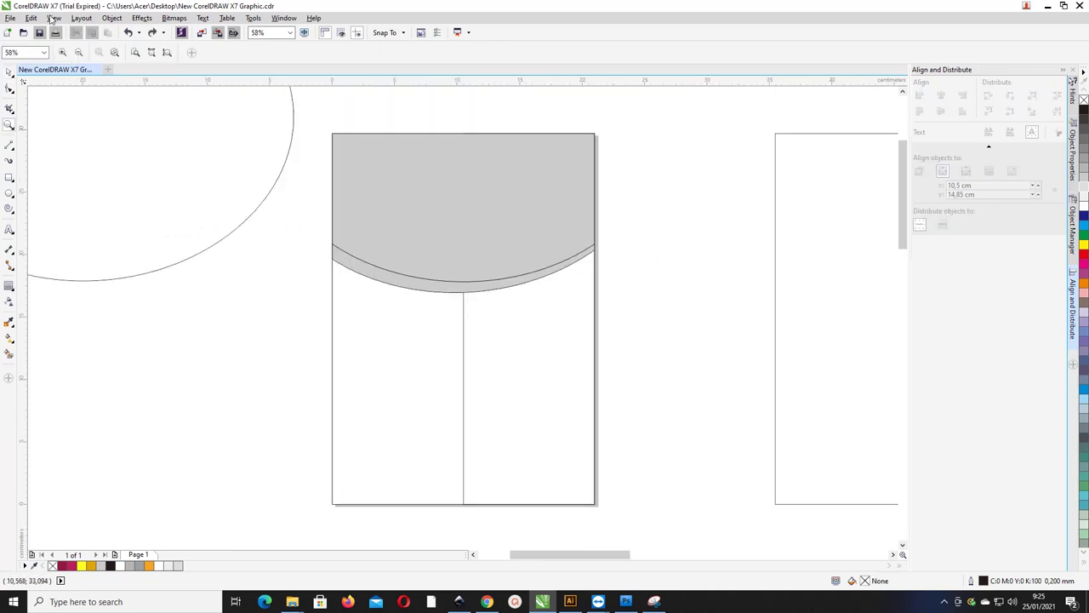
{"action": "left_click", "coordinate": [8, 74]}
{"action": "left_click", "coordinate": [376, 255]}
{"action": "scroll", "coordinate": [400, 270], "scroll_direction": "up", "scroll_amount": 3}
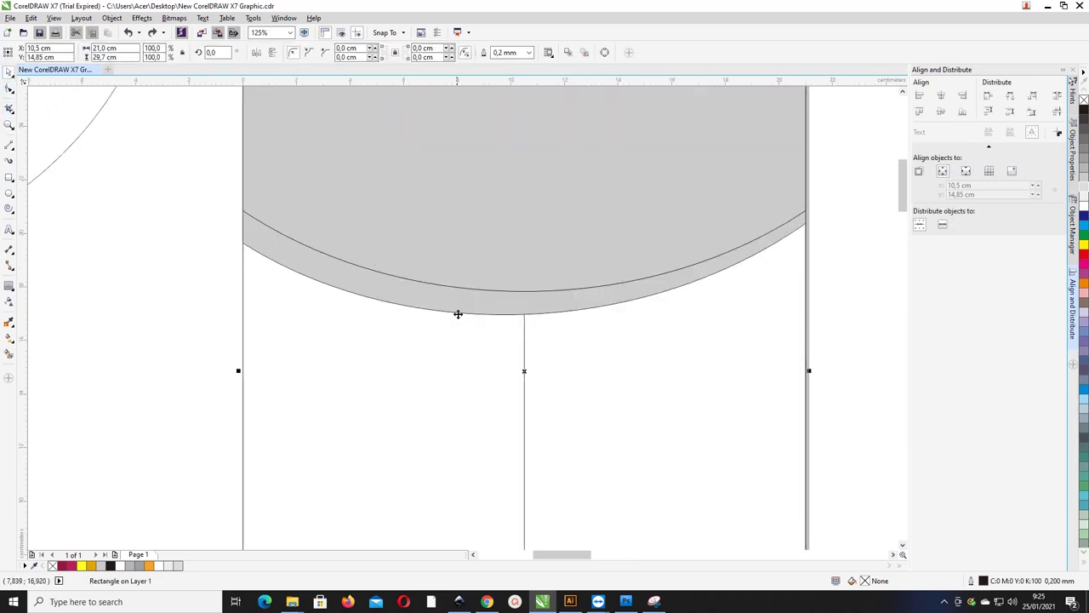
{"action": "left_click", "coordinate": [458, 314]}
{"action": "left_click_drag", "start_coordinate": [477, 309], "coordinate": [505, 298]}
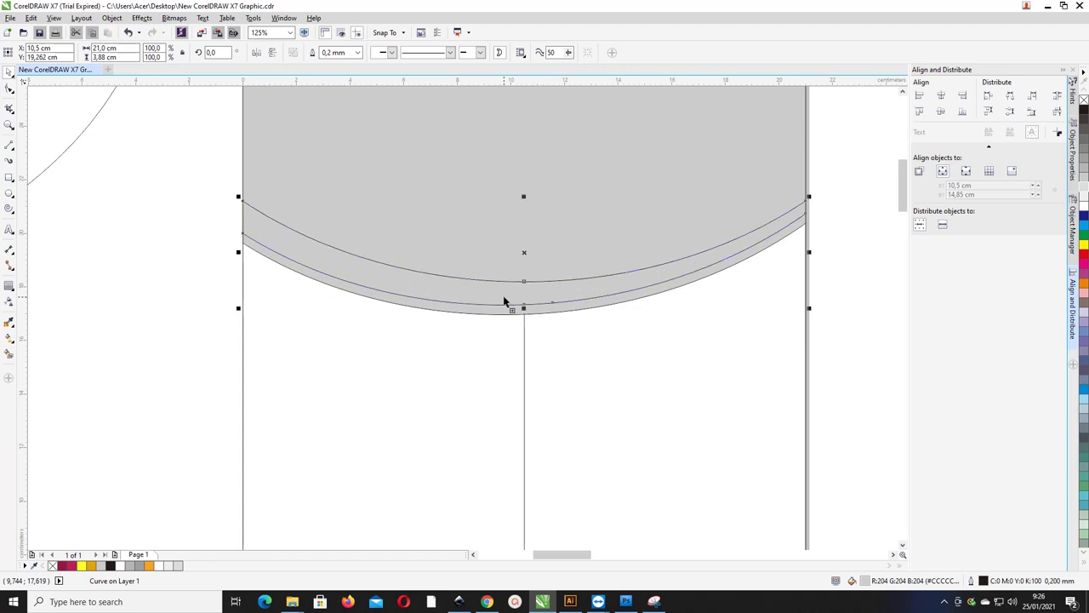
{"action": "left_click", "coordinate": [51, 566]}
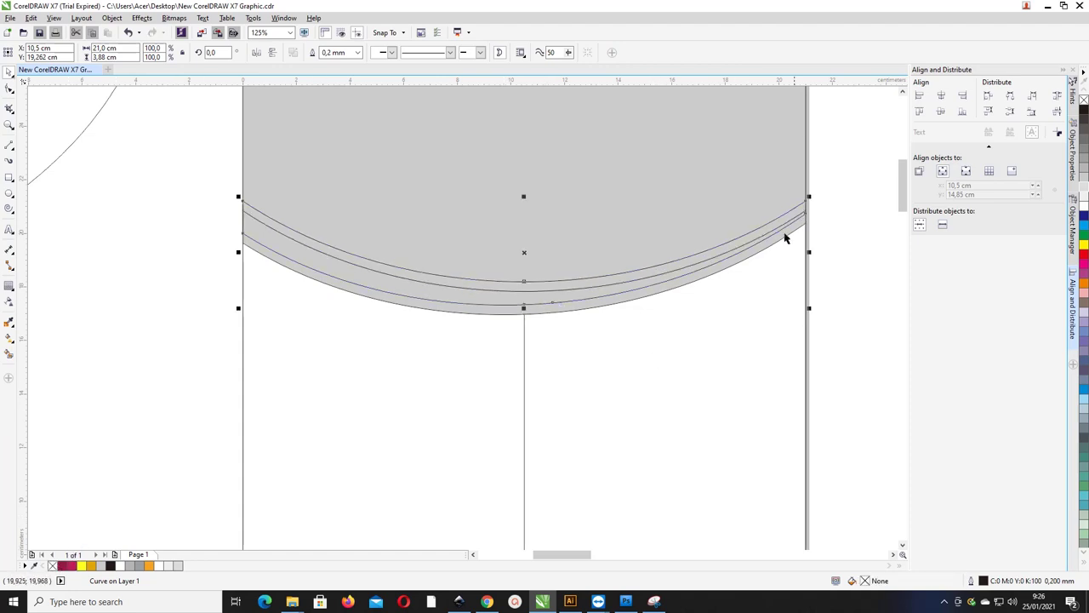
Rotate the unfilled copy of the band clockwise to about 357.3°
{"action": "scroll", "coordinate": [805, 230], "scroll_direction": "up", "scroll_amount": 2}
{"action": "scroll", "coordinate": [812, 196], "scroll_direction": "down", "scroll_amount": 2}
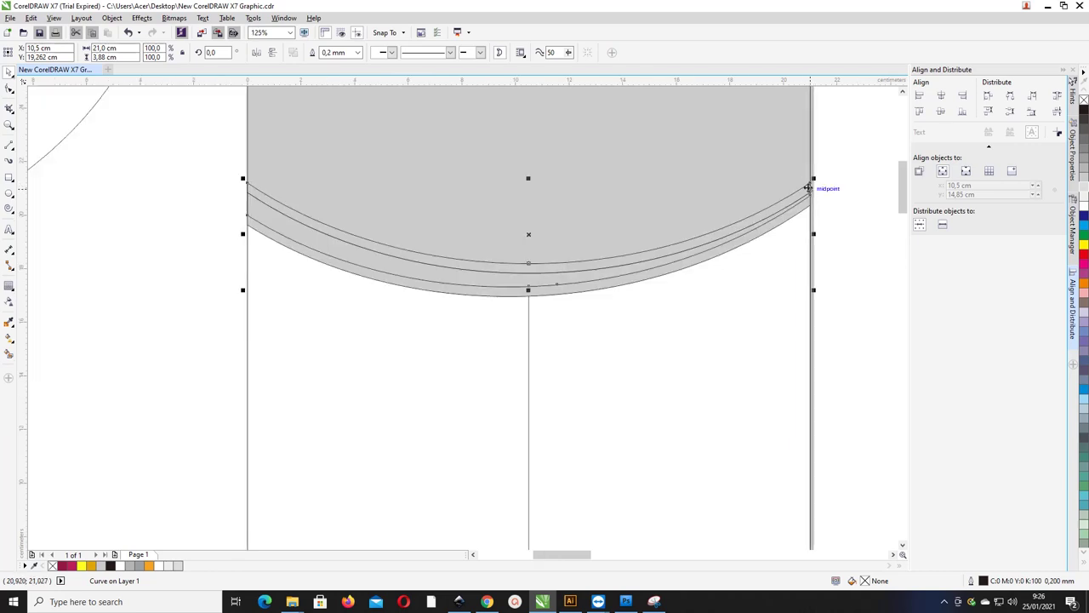
{"action": "left_click", "coordinate": [813, 183]}
{"action": "left_click_drag", "start_coordinate": [814, 178], "coordinate": [819, 190]}
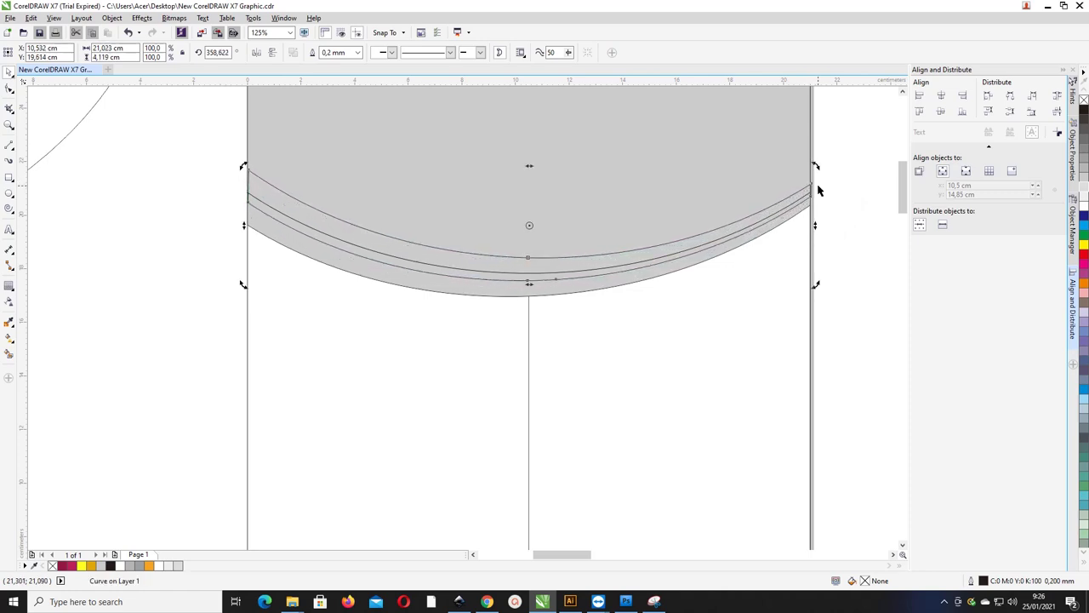
{"action": "left_click", "coordinate": [804, 187]}
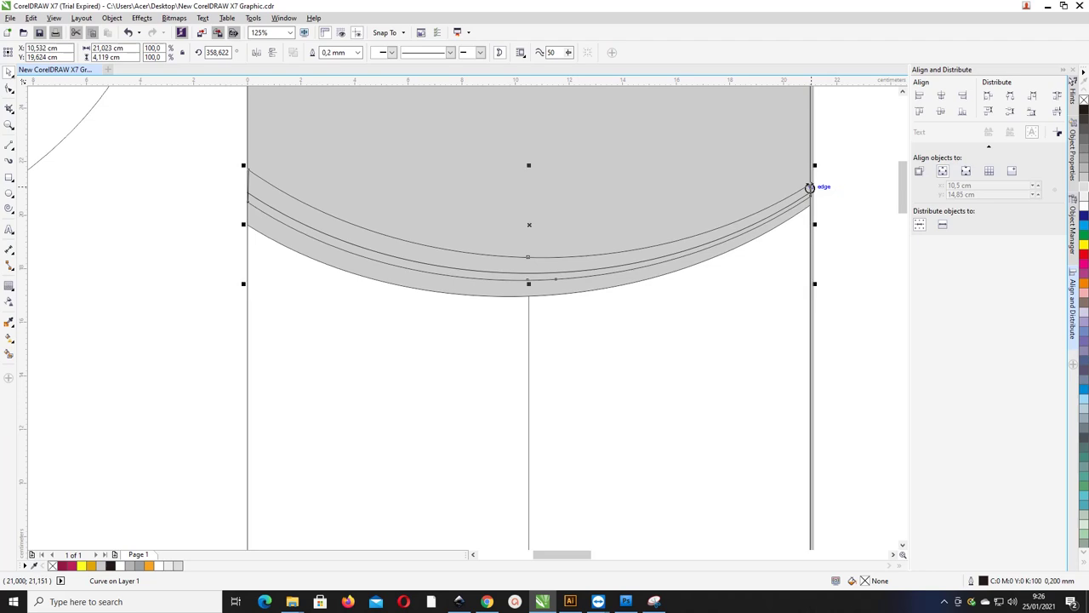
{"action": "left_click", "coordinate": [802, 187]}
{"action": "left_click_drag", "start_coordinate": [815, 165], "coordinate": [819, 174]}
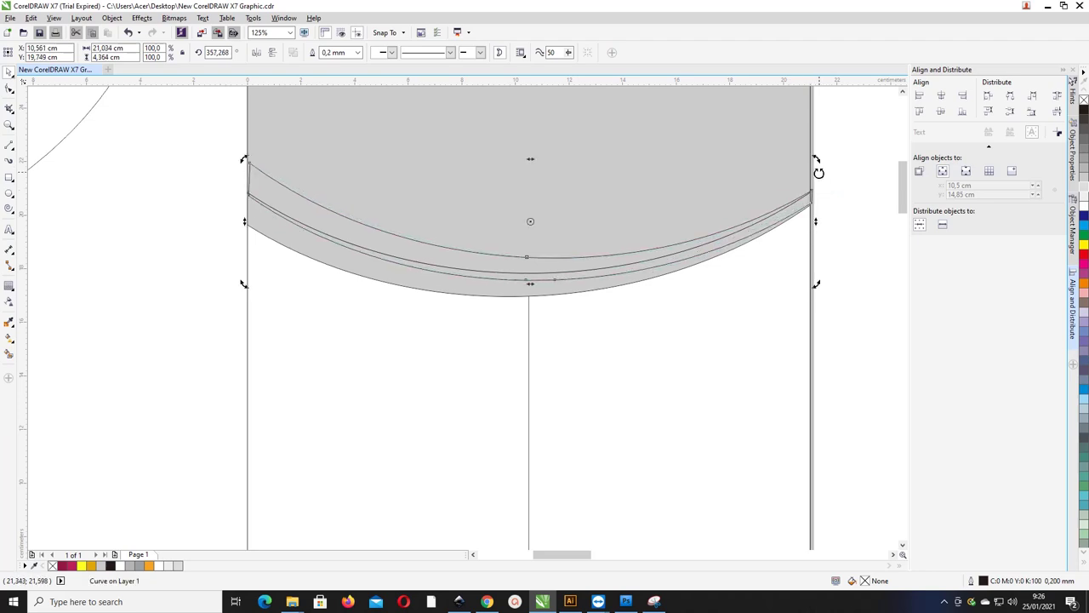
Nudge the unfilled copy up to about Y 19.94 cm and rotate it further clockwise to about 356.0°
{"action": "key", "text": "Up"}
{"action": "key", "text": "Up"}
{"action": "key", "text": "Up"}
{"action": "key", "text": "Up"}
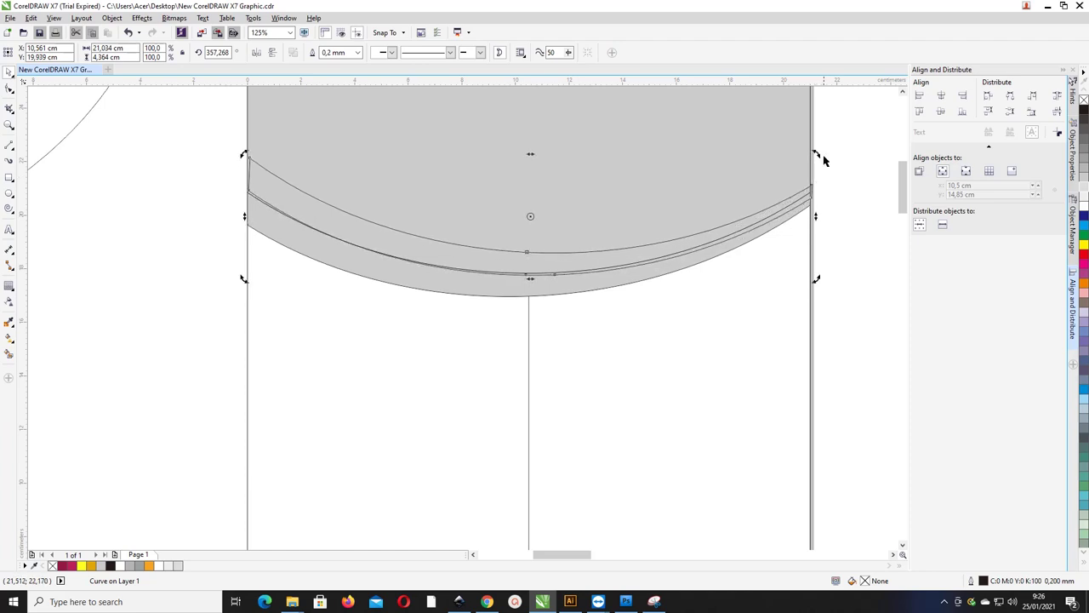
{"action": "left_click_drag", "start_coordinate": [819, 158], "coordinate": [817, 162]}
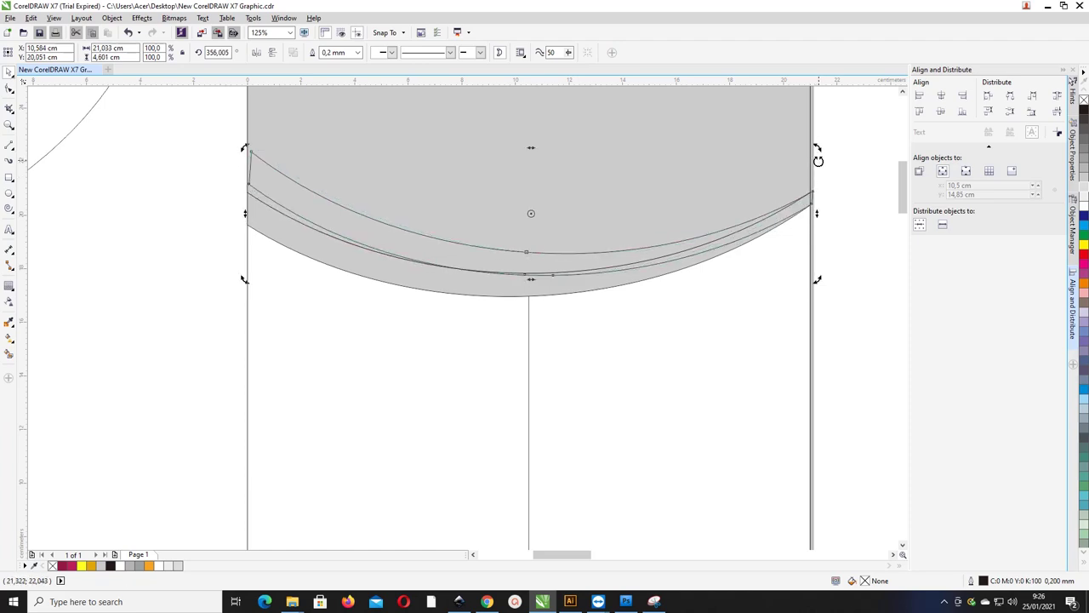
Nudge the unfilled copy further up to about Y 20.21 cm
{"action": "key", "text": "Up"}
{"action": "key", "text": "Up"}
{"action": "key", "text": "Up"}
{"action": "key", "text": "Up"}
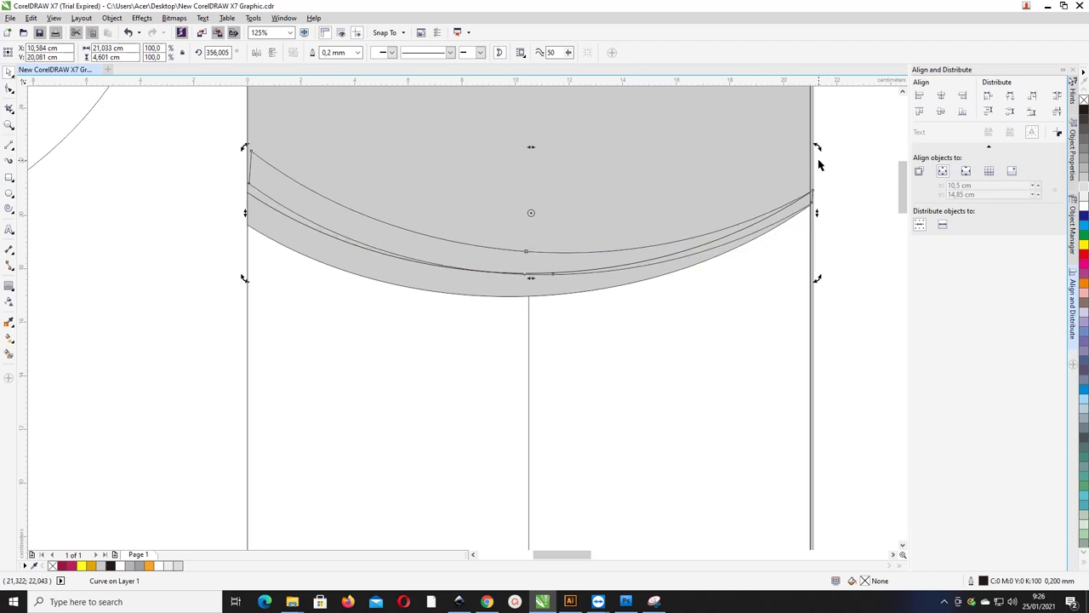
{"action": "key", "text": "Up"}
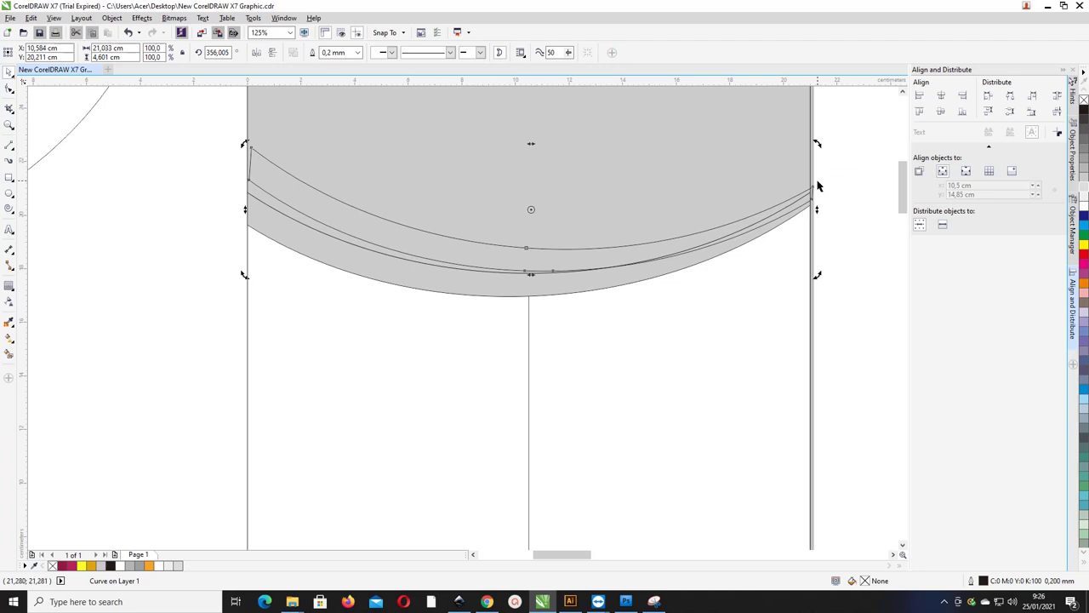
Fine-tune the unfilled copy's rotation to about 355.9°
{"action": "left_click_drag", "start_coordinate": [817, 143], "coordinate": [812, 146]}
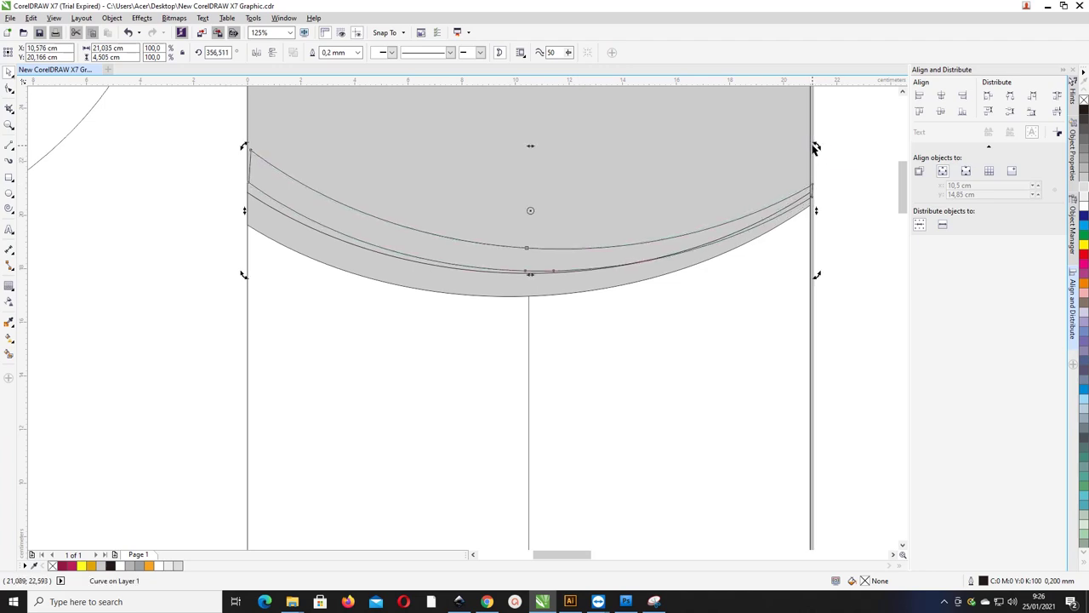
{"action": "key", "text": "Escape"}
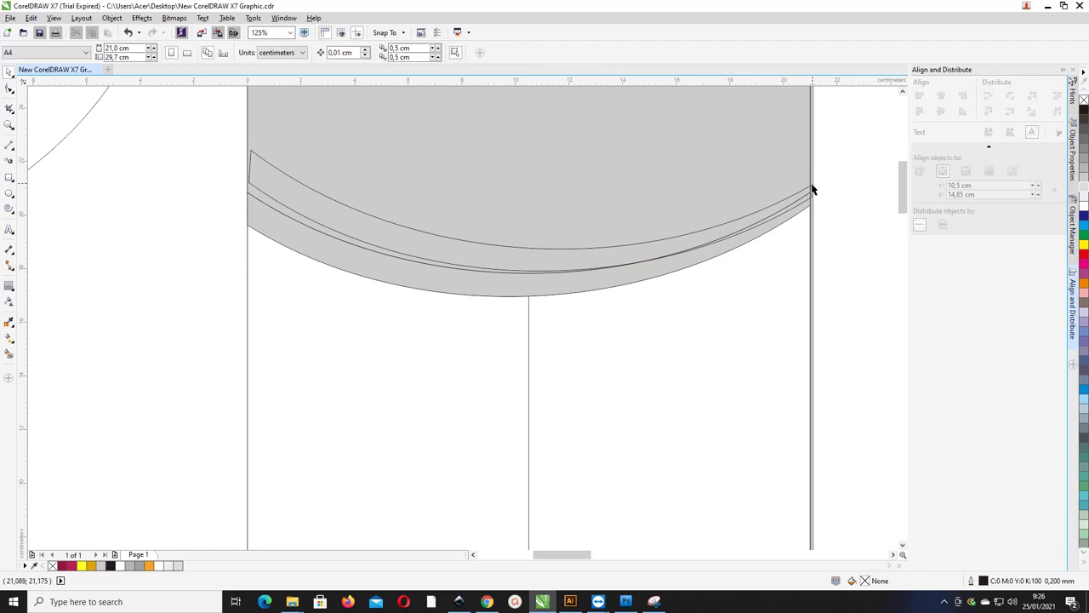
{"action": "left_click", "coordinate": [811, 189]}
{"action": "left_click", "coordinate": [803, 193]}
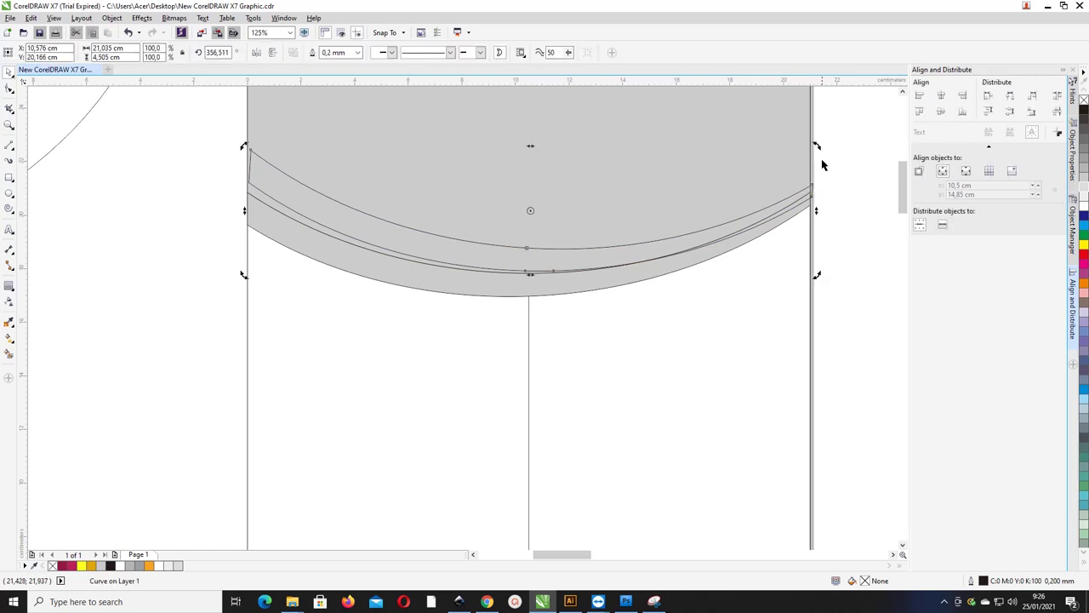
{"action": "left_click_drag", "start_coordinate": [819, 146], "coordinate": [817, 150]}
Try to smart-fill the part of the grey band below the unfilled outline near the page's right edge, and undo the fill
{"action": "left_click", "coordinate": [9, 353]}
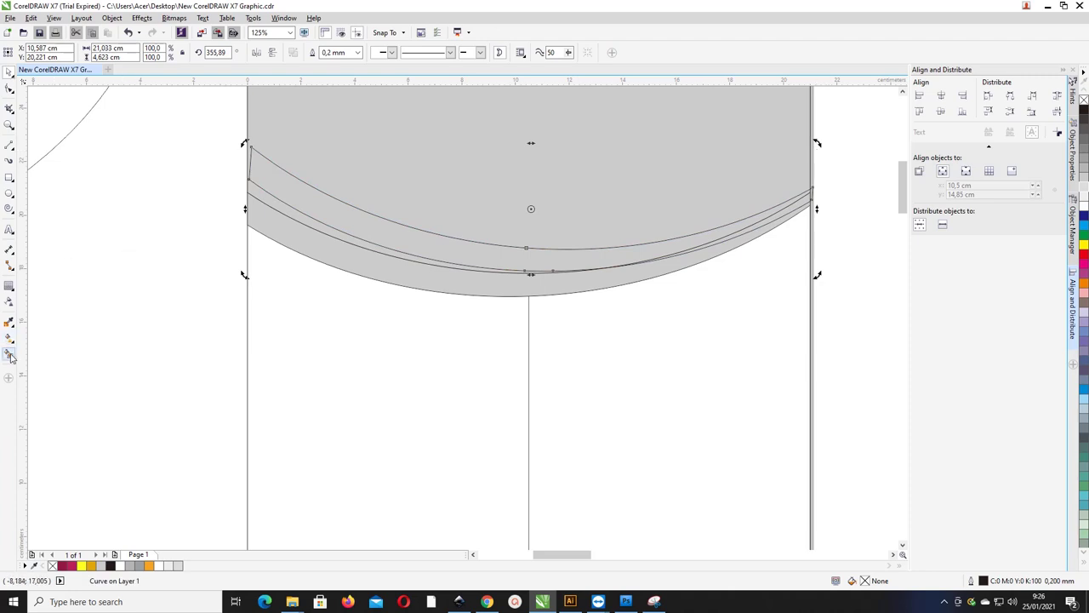
{"action": "left_click", "coordinate": [791, 210]}
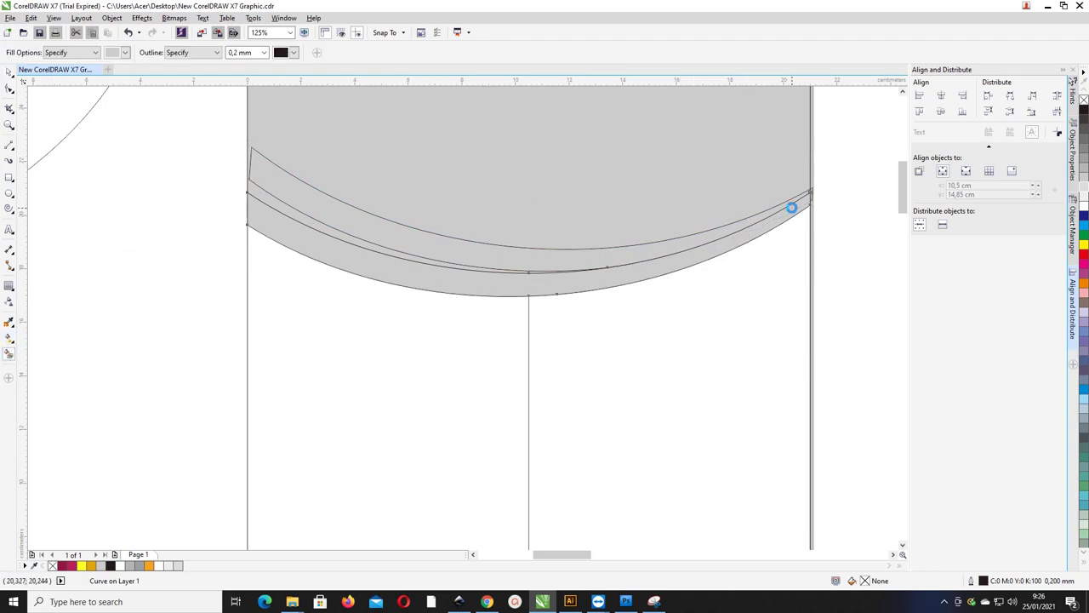
{"action": "key", "text": "ctrl+z"}
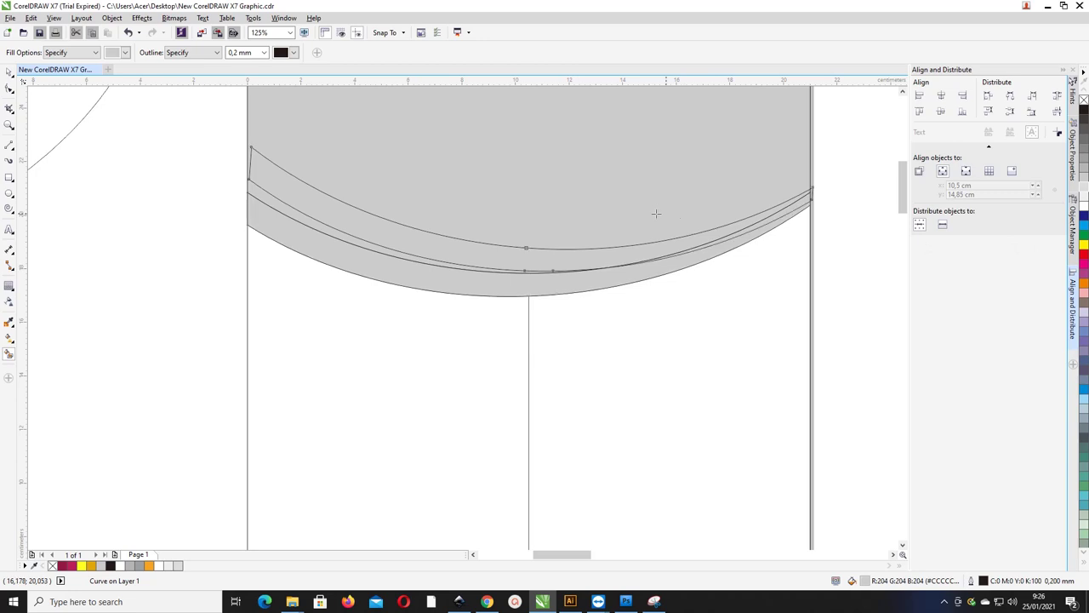
{"action": "left_click", "coordinate": [8, 73]}
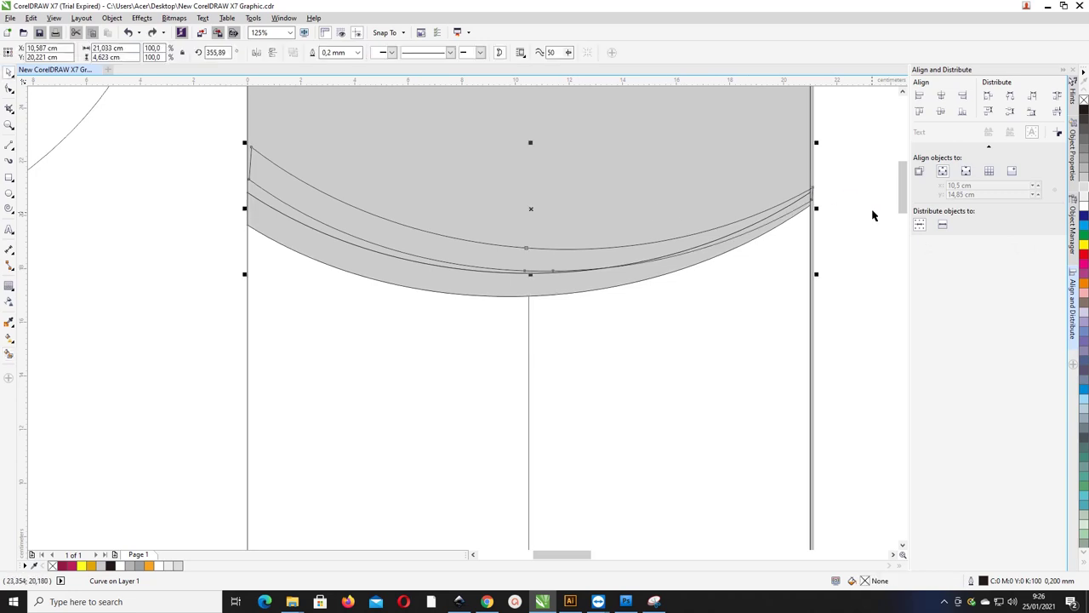
{"action": "scroll", "coordinate": [873, 214], "scroll_direction": "up", "scroll_amount": 4}
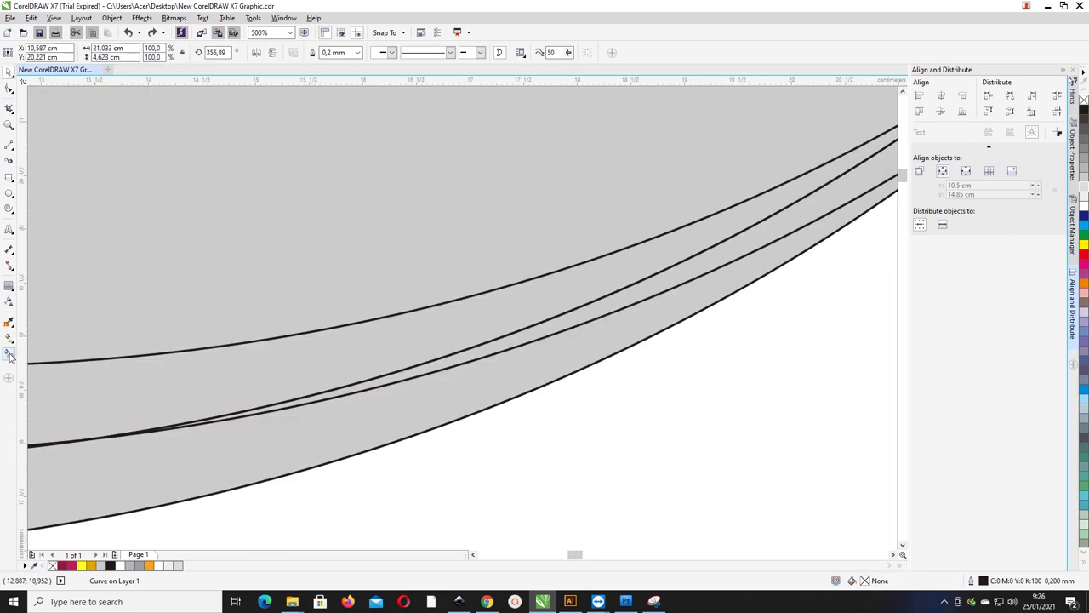
{"action": "left_click", "coordinate": [9, 354]}
{"action": "left_click", "coordinate": [818, 199]}
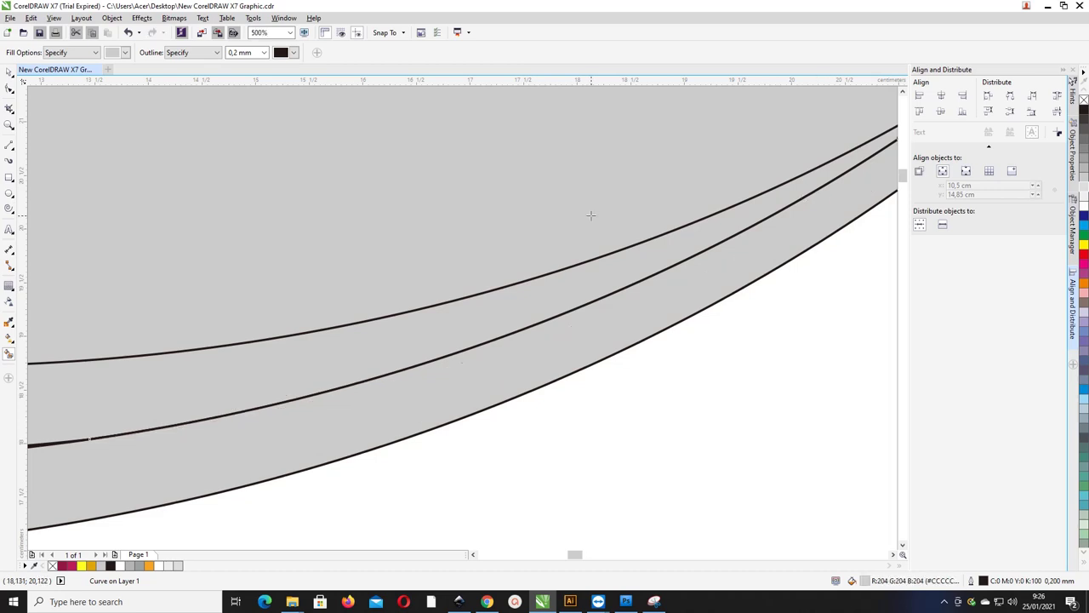
{"action": "scroll", "coordinate": [475, 212], "scroll_direction": "down", "scroll_amount": 4}
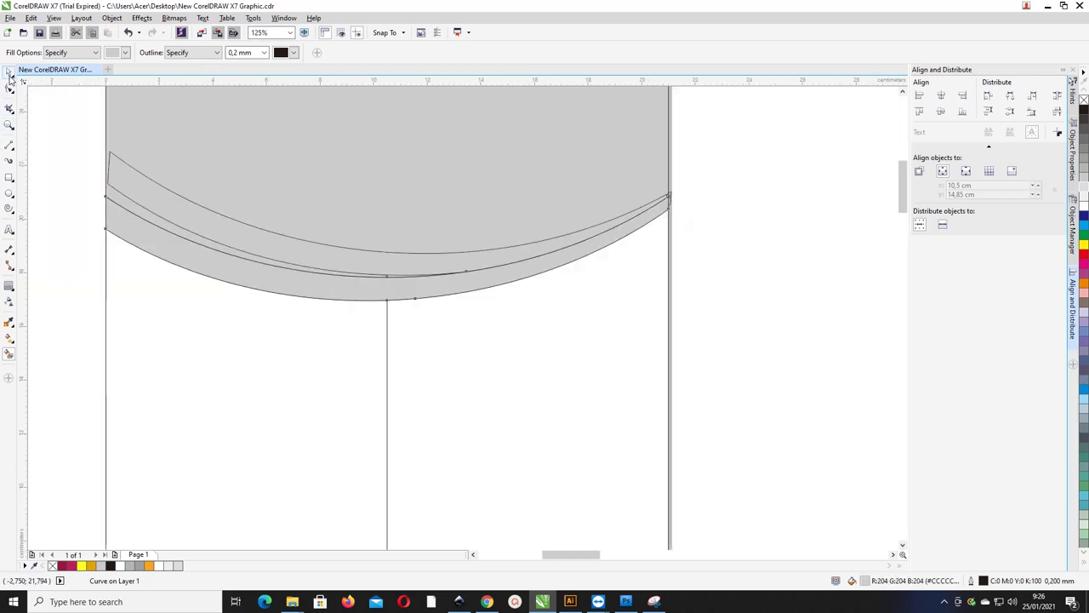
{"action": "left_click", "coordinate": [10, 76]}
{"action": "left_click", "coordinate": [637, 232]}
{"action": "scroll", "coordinate": [670, 222], "scroll_direction": "up", "scroll_amount": 1}
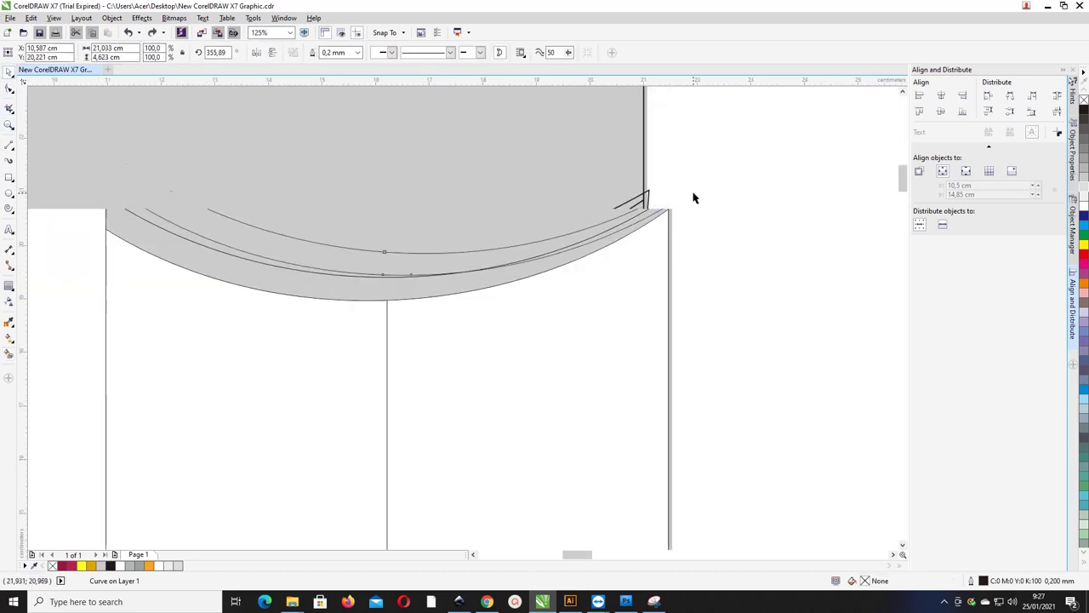
Try to shift the grey band and the unfilled outline downward together, undo the move and deselect them
{"action": "left_click", "coordinate": [672, 212]}
{"action": "scroll", "coordinate": [670, 214], "scroll_direction": "down", "scroll_amount": 1}
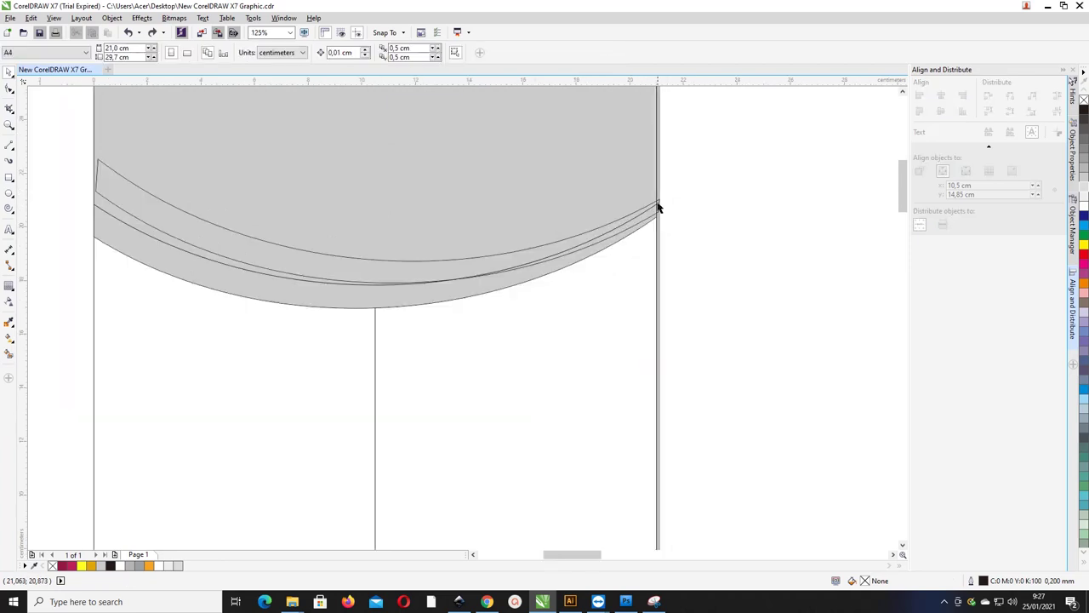
{"action": "left_click", "coordinate": [658, 208]}
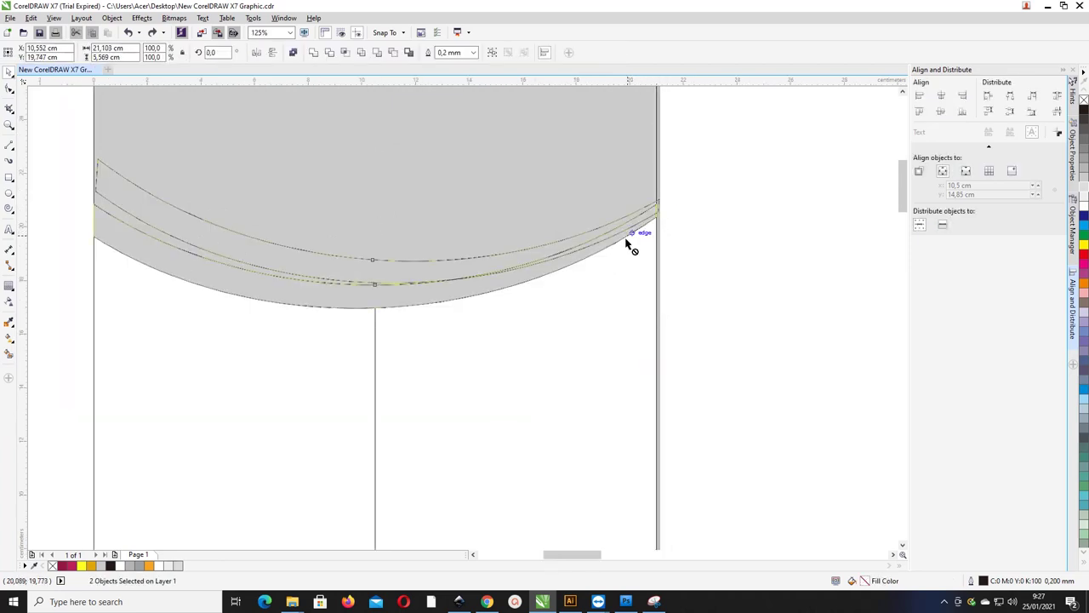
{"action": "left_click_drag", "start_coordinate": [627, 238], "coordinate": [622, 278]}
{"action": "key", "text": "ctrl+z"}
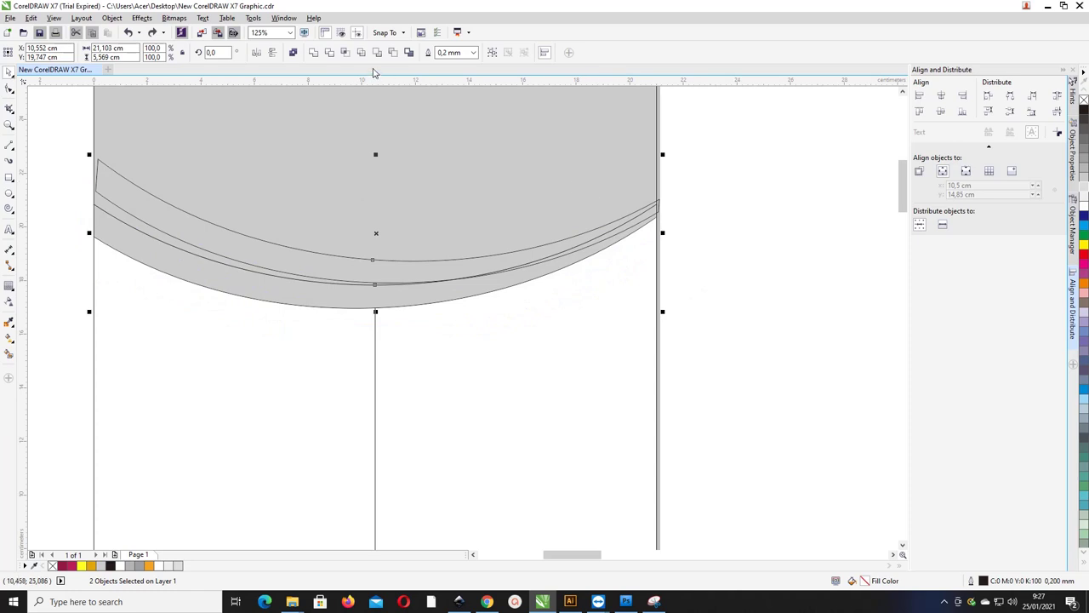
{"action": "left_click", "coordinate": [657, 208]}
{"action": "key", "text": "Escape"}
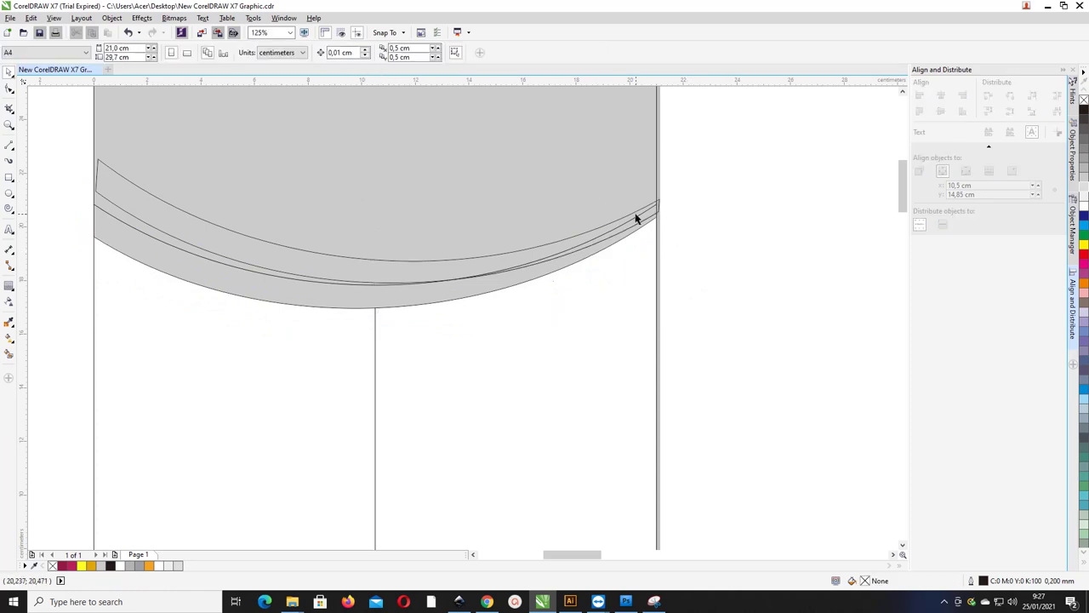
Delete the unfilled, rotated copy of the band that overlaps the grey curved band
{"action": "left_click", "coordinate": [634, 217]}
{"action": "key", "text": "Delete"}
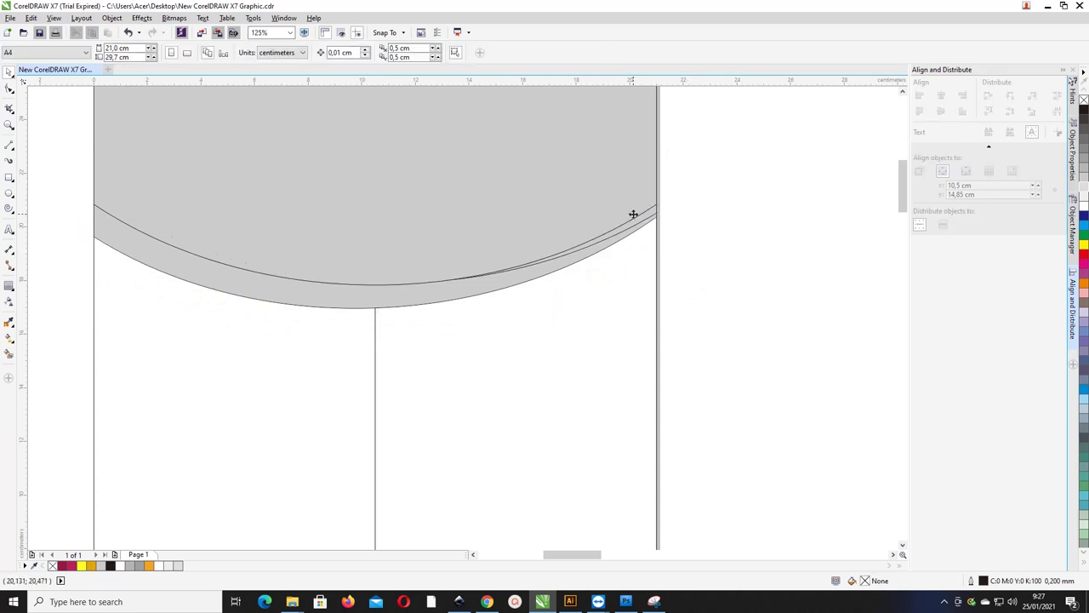
{"action": "left_click", "coordinate": [642, 218]}
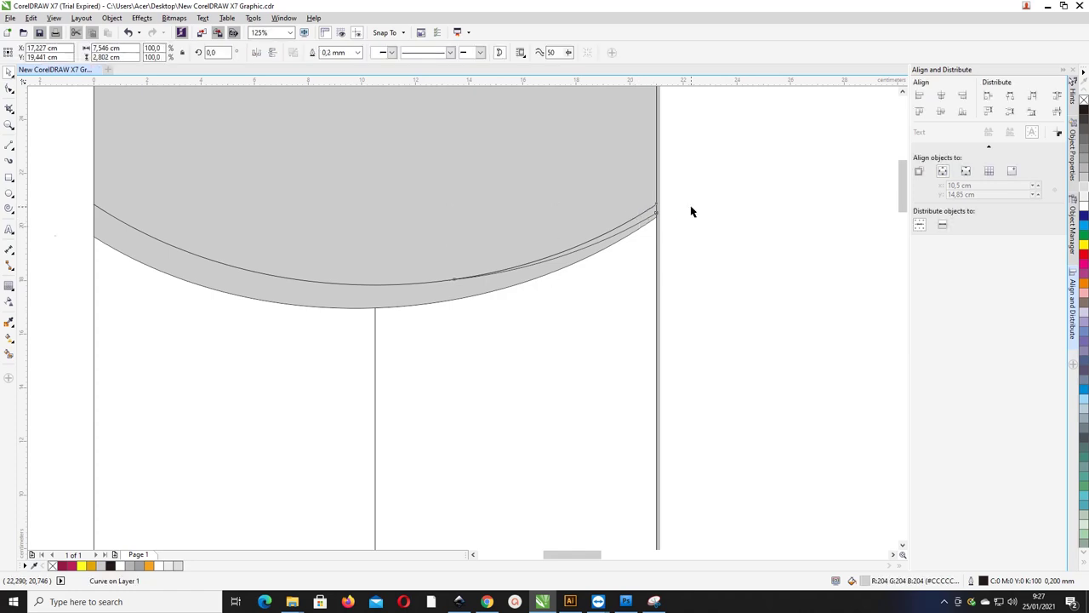
{"action": "scroll", "coordinate": [690, 209], "scroll_direction": "down", "scroll_amount": 2}
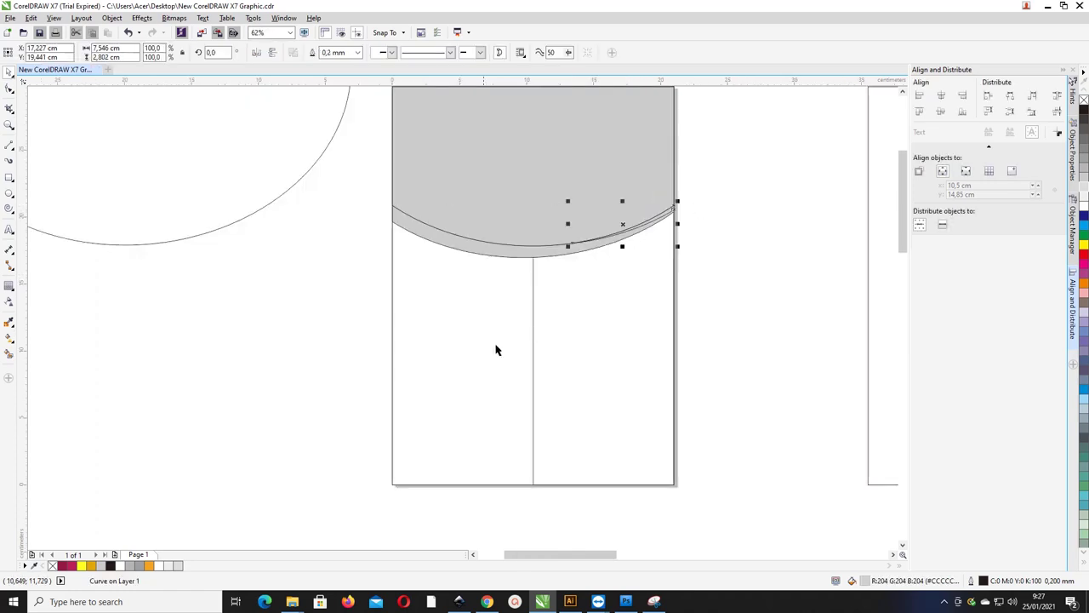
Try filling the page-sized rectangle with crimson #BA1F59, and undo the fill
{"action": "left_click", "coordinate": [448, 289]}
{"action": "key", "text": "shift+F2"}
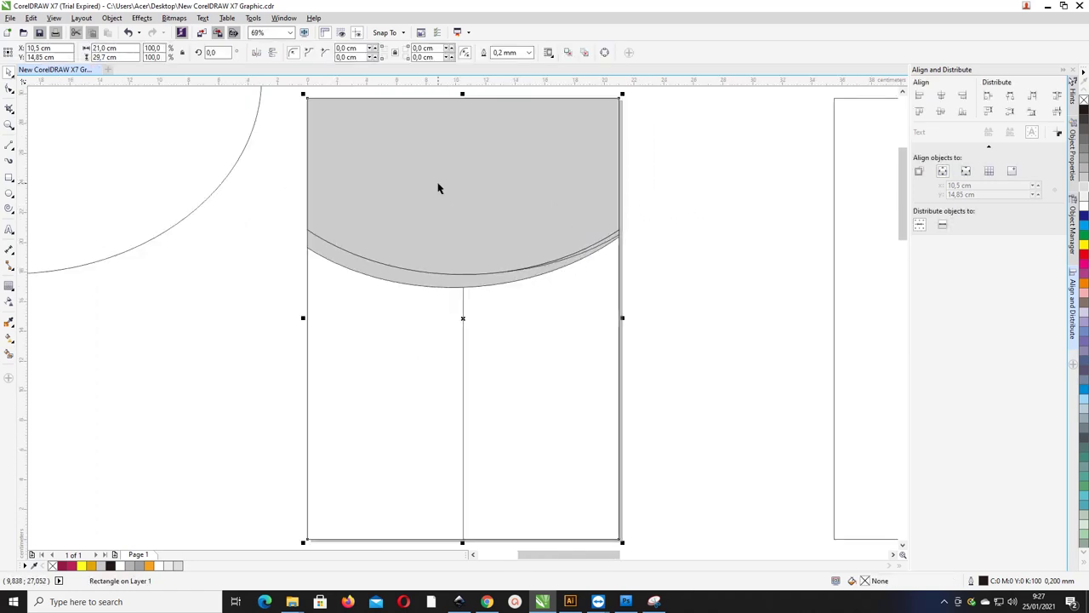
{"action": "left_click", "coordinate": [673, 367]}
{"action": "left_click", "coordinate": [308, 316]}
{"action": "left_click", "coordinate": [63, 564]}
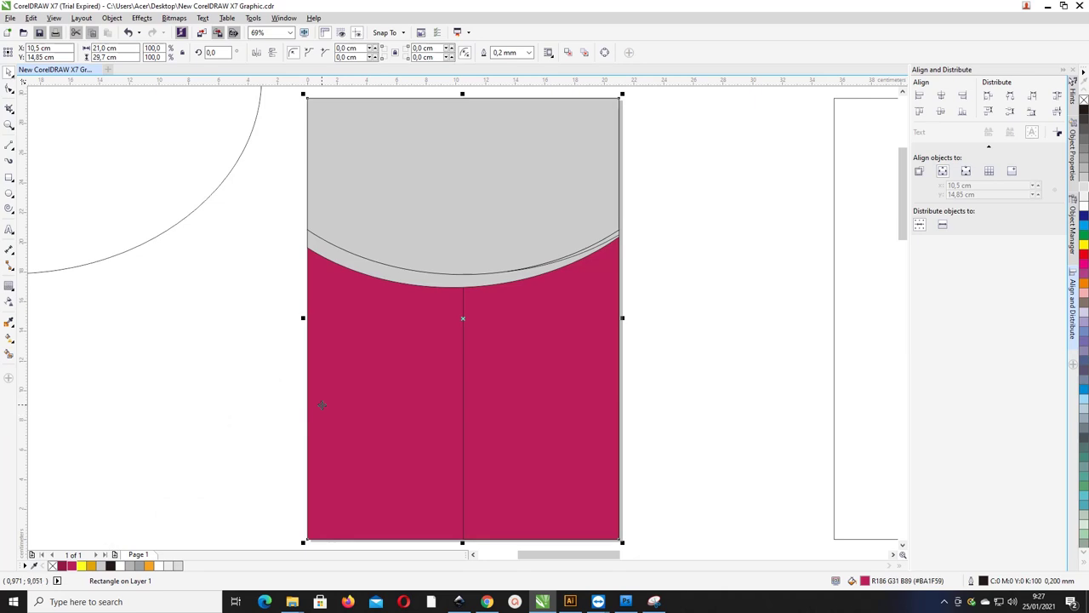
{"action": "key", "text": "ctrl+z"}
{"action": "right_click", "coordinate": [308, 358]}
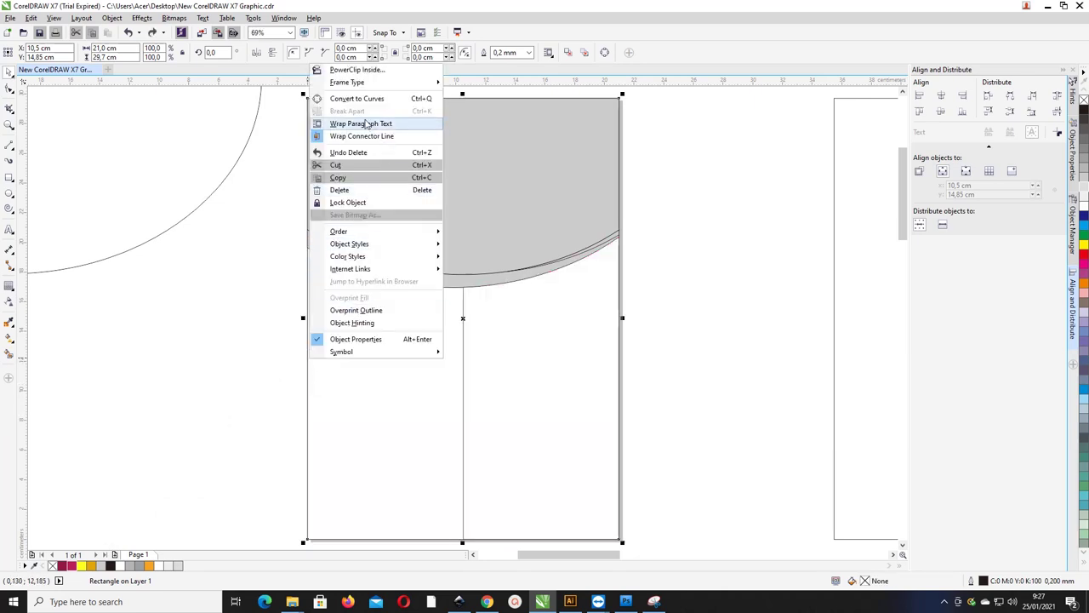
{"action": "left_click", "coordinate": [671, 218]}
{"action": "left_click", "coordinate": [639, 302]}
{"action": "left_click", "coordinate": [620, 304]}
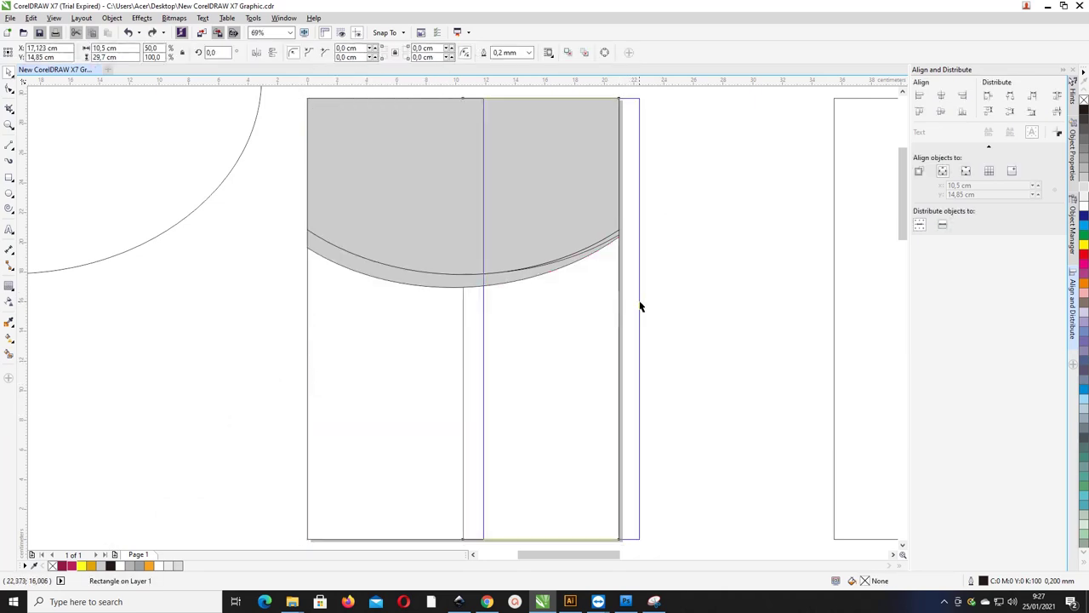
Fill the page-sized rectangle with crimson #BA1F59 and the half-page rectangle on its right side with darker crimson #931846
{"action": "left_click", "coordinate": [309, 318], "text": "shift"}
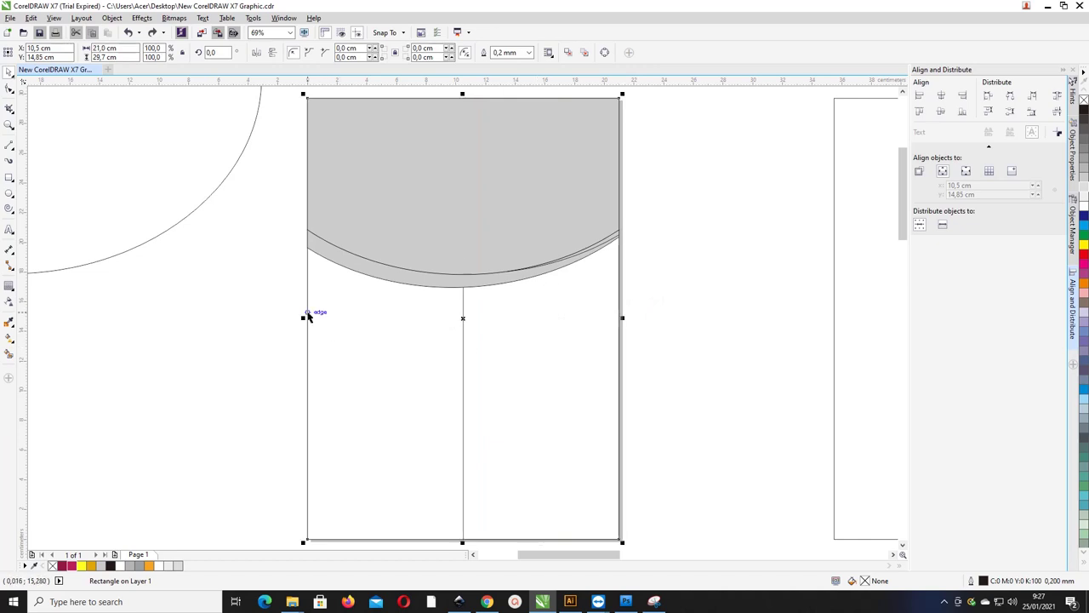
{"action": "left_click", "coordinate": [71, 567]}
{"action": "left_click", "coordinate": [464, 384]}
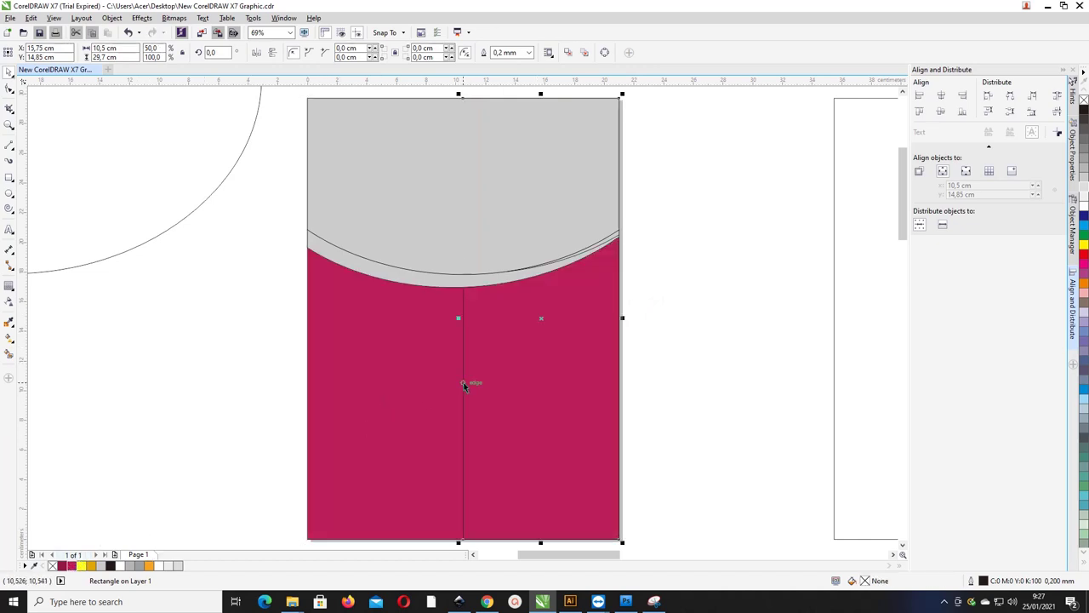
{"action": "left_click", "coordinate": [66, 567]}
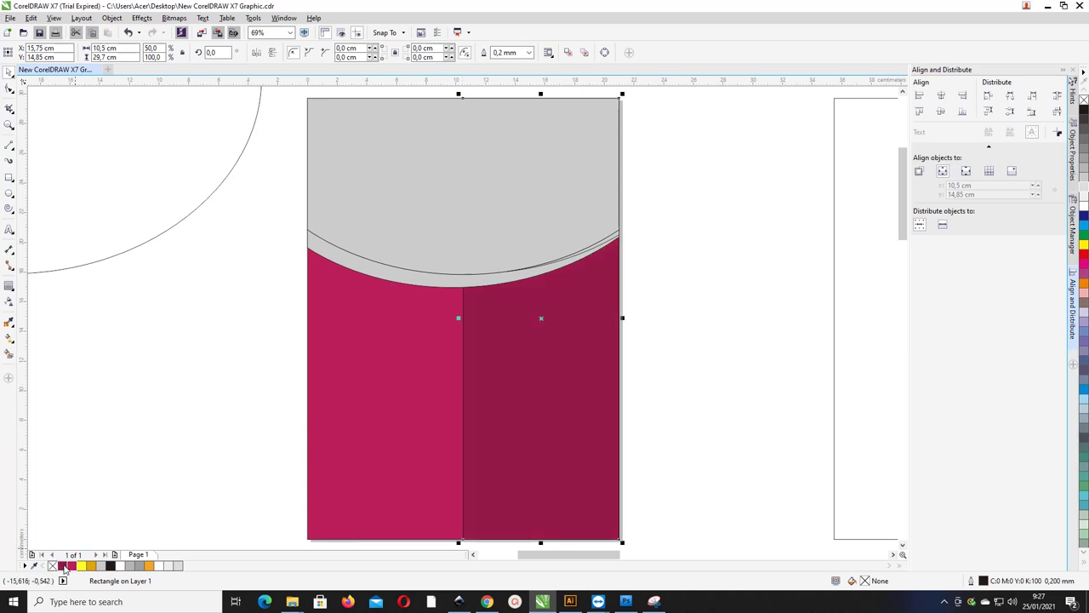
Remove the outlines from the page-sized rectangle and the darker half-page rectangle
{"action": "left_click", "coordinate": [155, 369]}
{"action": "scroll", "coordinate": [396, 383], "scroll_direction": "down", "scroll_amount": 2}
{"action": "left_click_drag", "start_coordinate": [571, 502], "coordinate": [316, 318]}
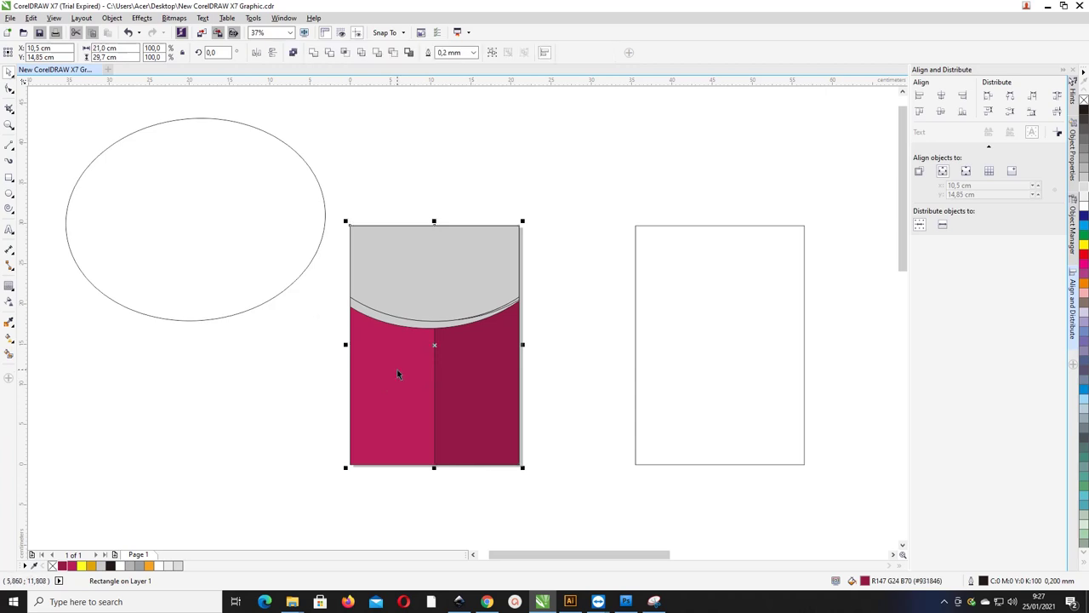
{"action": "right_click", "coordinate": [52, 568]}
{"action": "scroll", "coordinate": [431, 299], "scroll_direction": "up", "scroll_amount": 2}
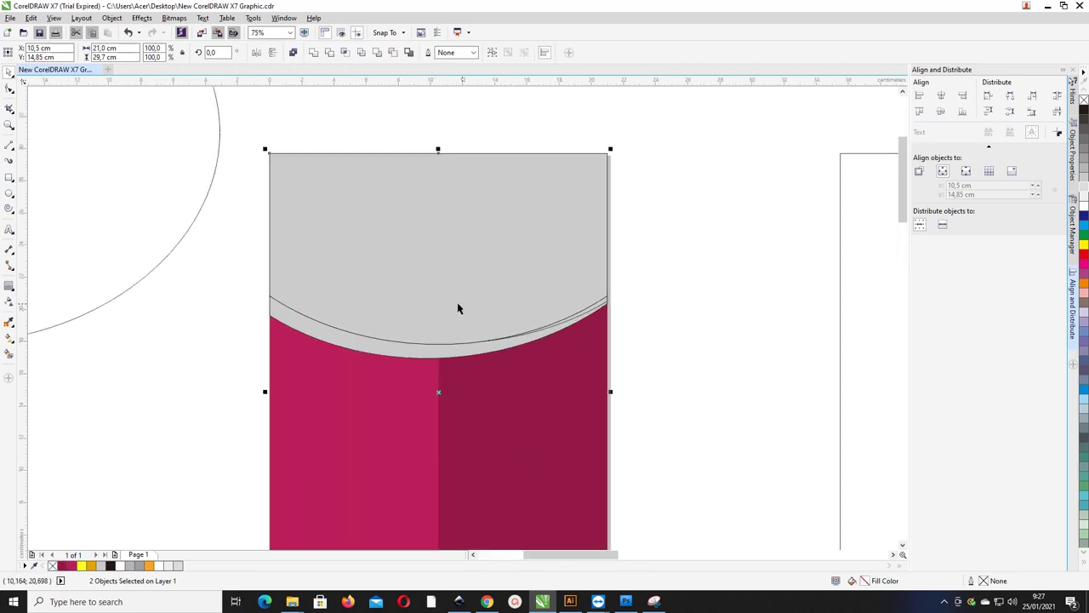
Apply a linear fountain fill to the grey curved band, running from its left end to just beyond the page's right edge
{"action": "left_click", "coordinate": [367, 333]}
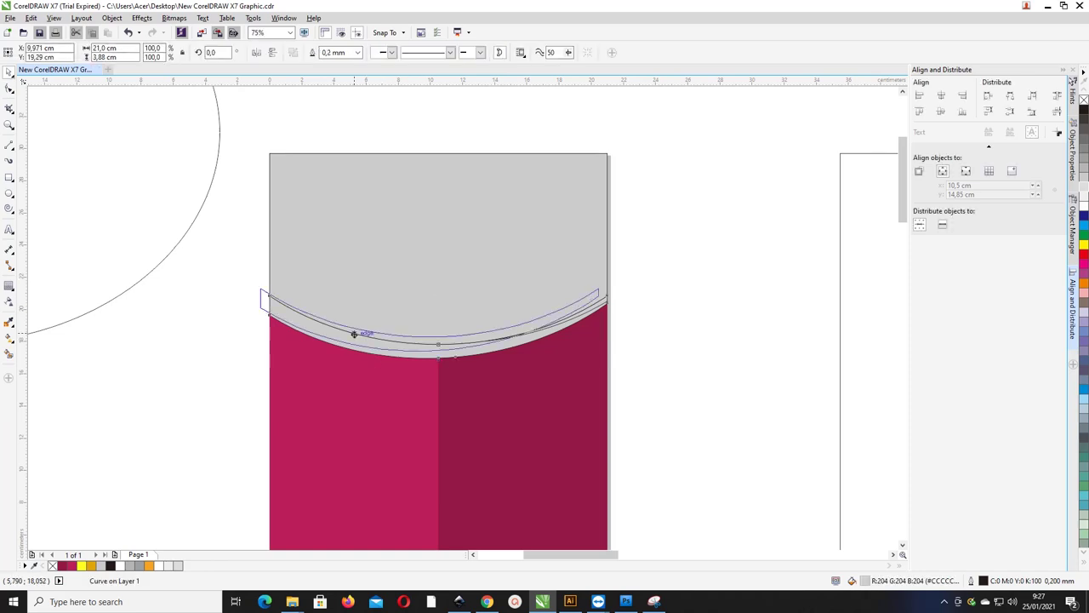
{"action": "left_click_drag", "start_coordinate": [353, 334], "coordinate": [354, 334]}
{"action": "scroll", "coordinate": [355, 333], "scroll_direction": "down", "scroll_amount": 3}
{"action": "scroll", "coordinate": [358, 334], "scroll_direction": "up", "scroll_amount": 3}
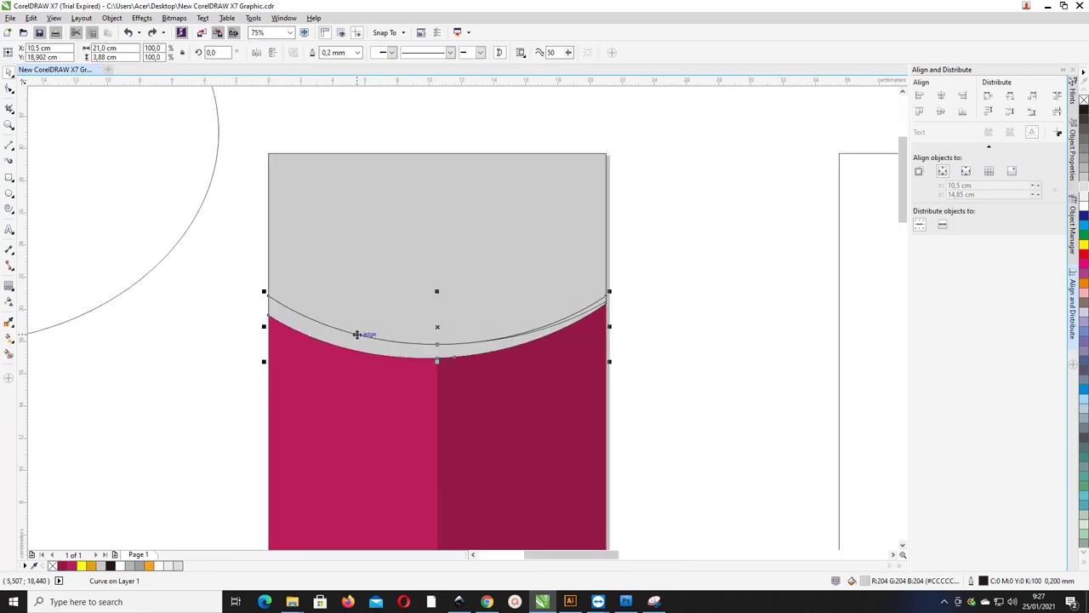
{"action": "left_click", "coordinate": [8, 338]}
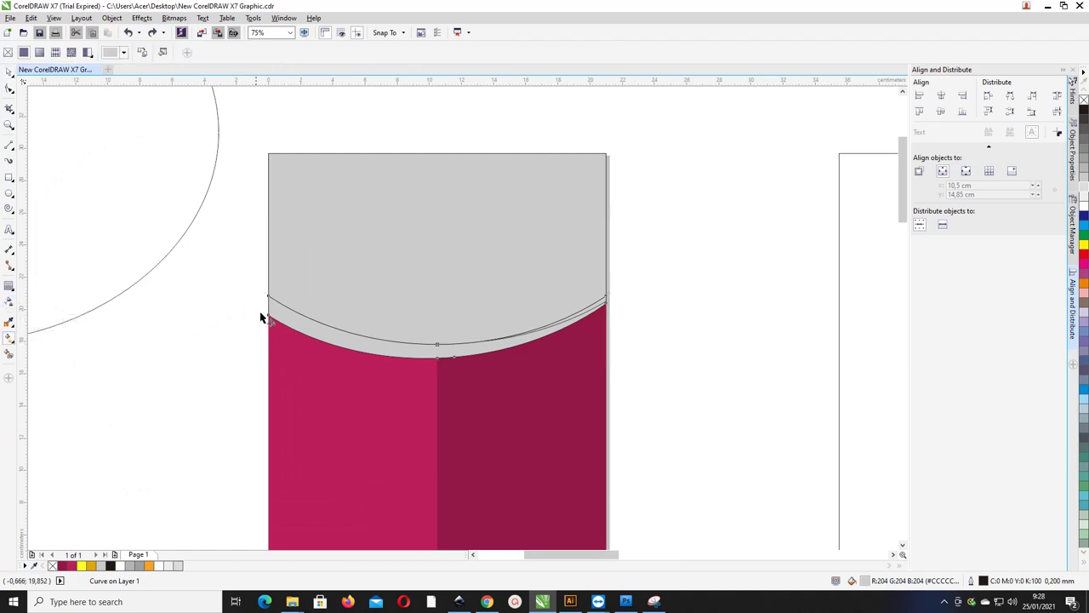
{"action": "left_click_drag", "start_coordinate": [250, 302], "coordinate": [625, 341]}
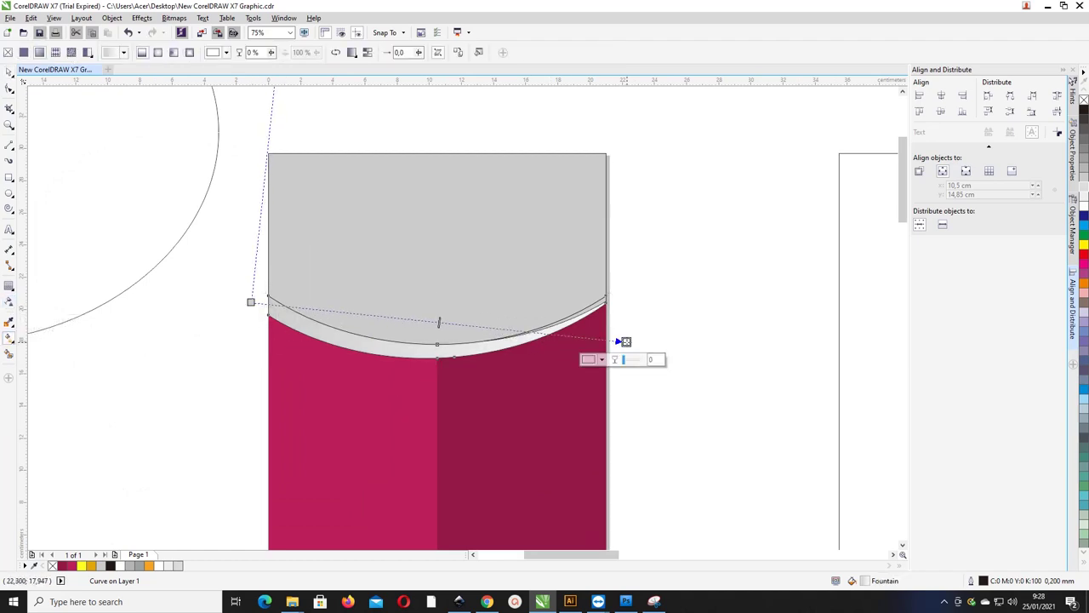
Colour both ends of the curved band's gradient with the document palette's orange
{"action": "left_click", "coordinate": [83, 567]}
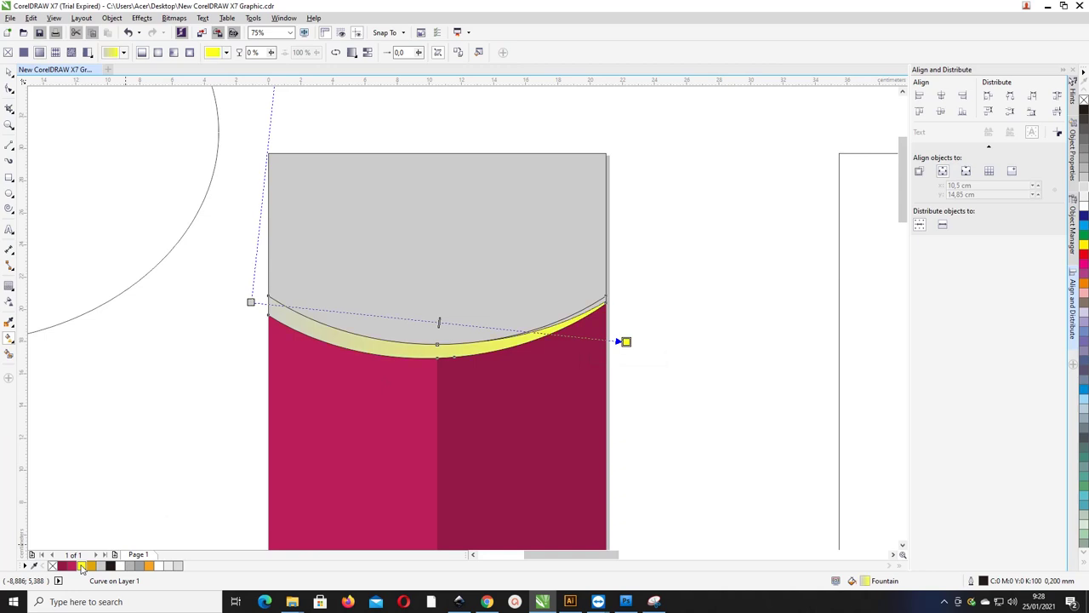
{"action": "left_click", "coordinate": [150, 566]}
{"action": "left_click", "coordinate": [250, 302]}
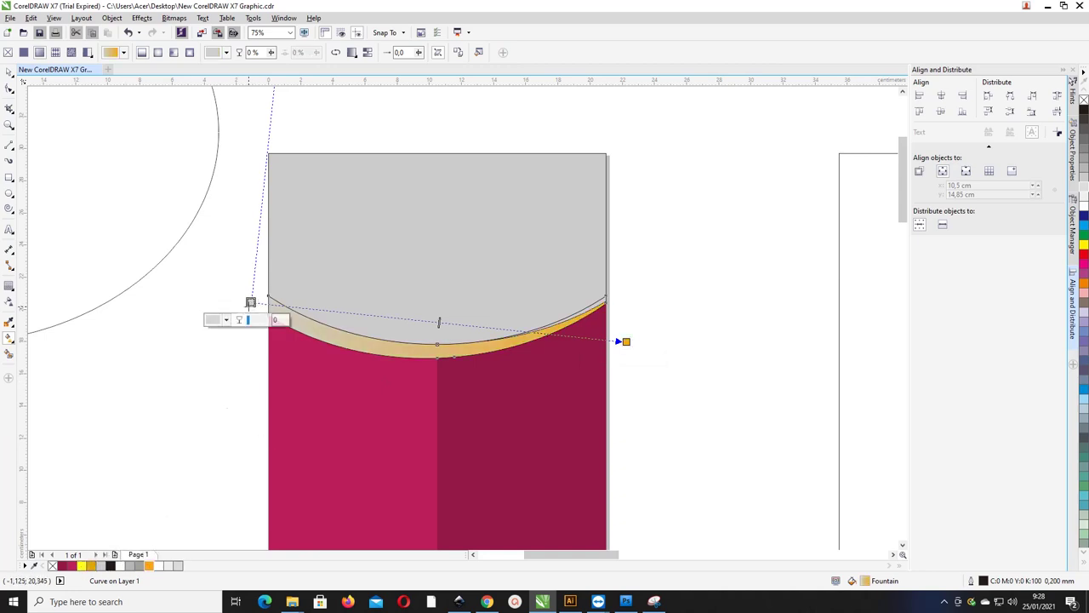
{"action": "left_click", "coordinate": [148, 565]}
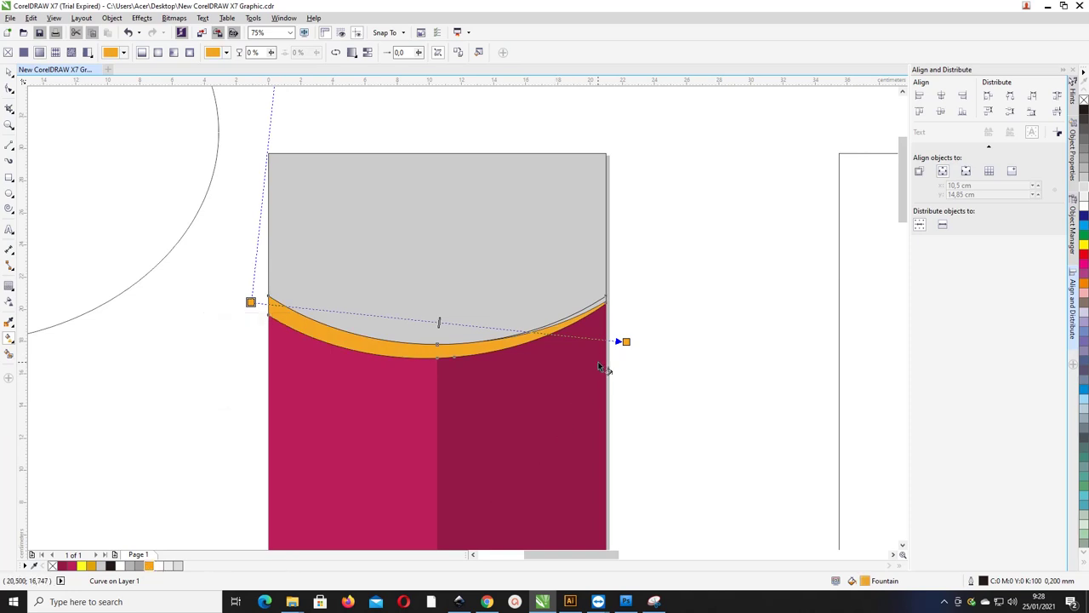
Shorten the gradient to end inside the page, with dark gold at its right end and yellow #F3D422 at its start
{"action": "left_click_drag", "start_coordinate": [625, 341], "coordinate": [566, 328]}
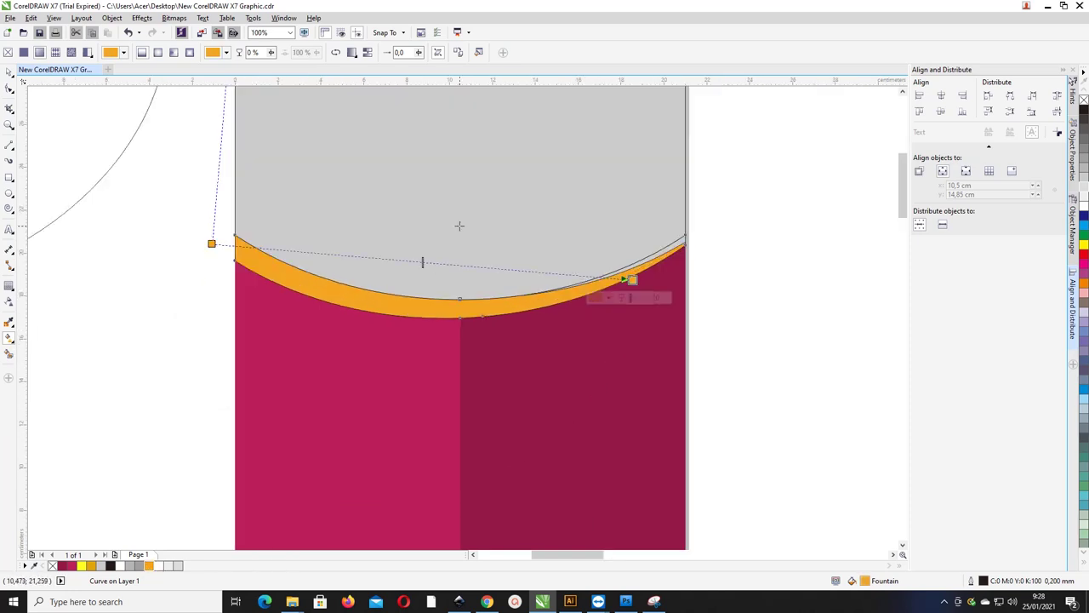
{"action": "scroll", "coordinate": [367, 475], "scroll_direction": "up", "scroll_amount": 1}
{"action": "left_click_drag", "start_coordinate": [630, 278], "coordinate": [653, 280]}
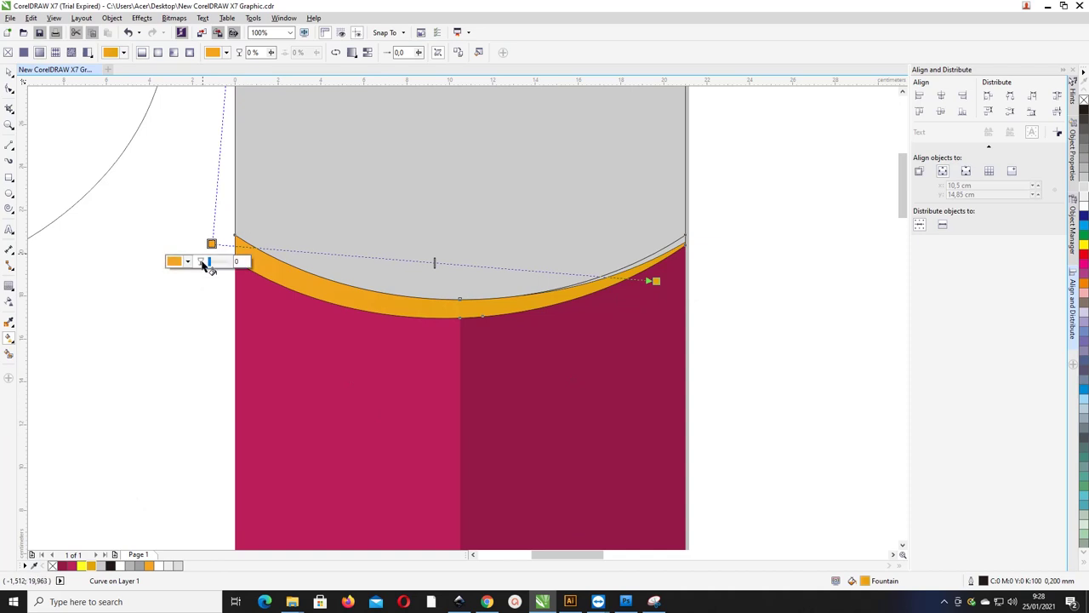
{"action": "left_click", "coordinate": [192, 263]}
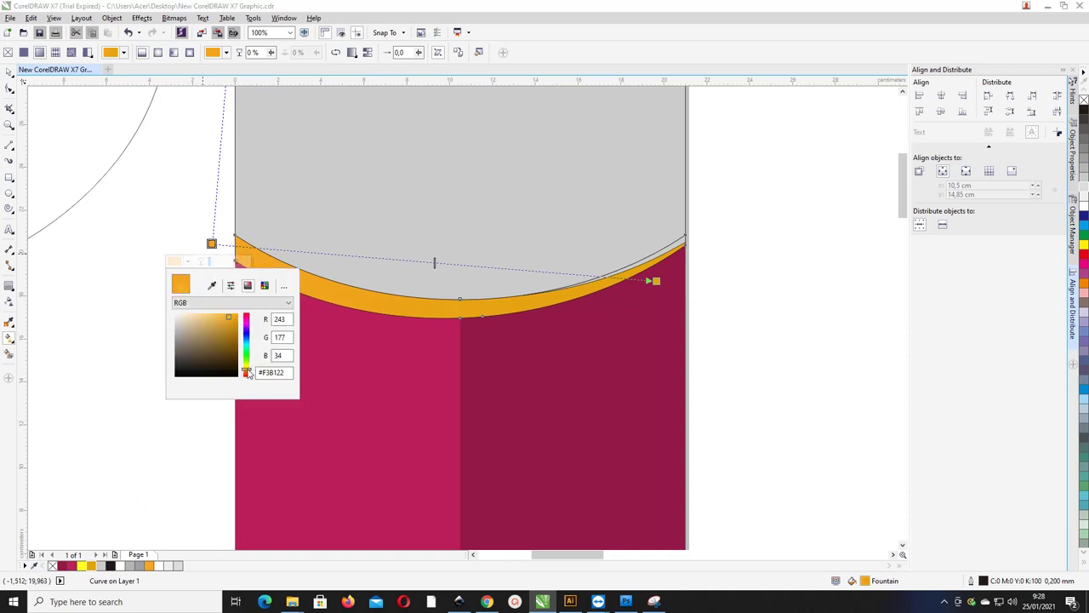
{"action": "left_click_drag", "start_coordinate": [248, 372], "coordinate": [248, 370]}
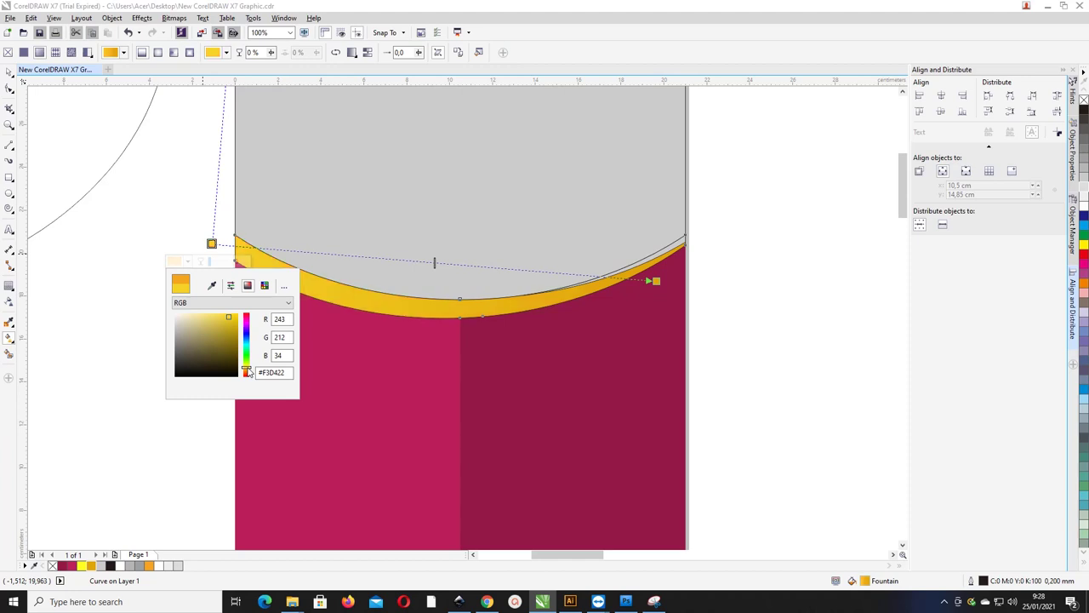
{"action": "left_click", "coordinate": [133, 238]}
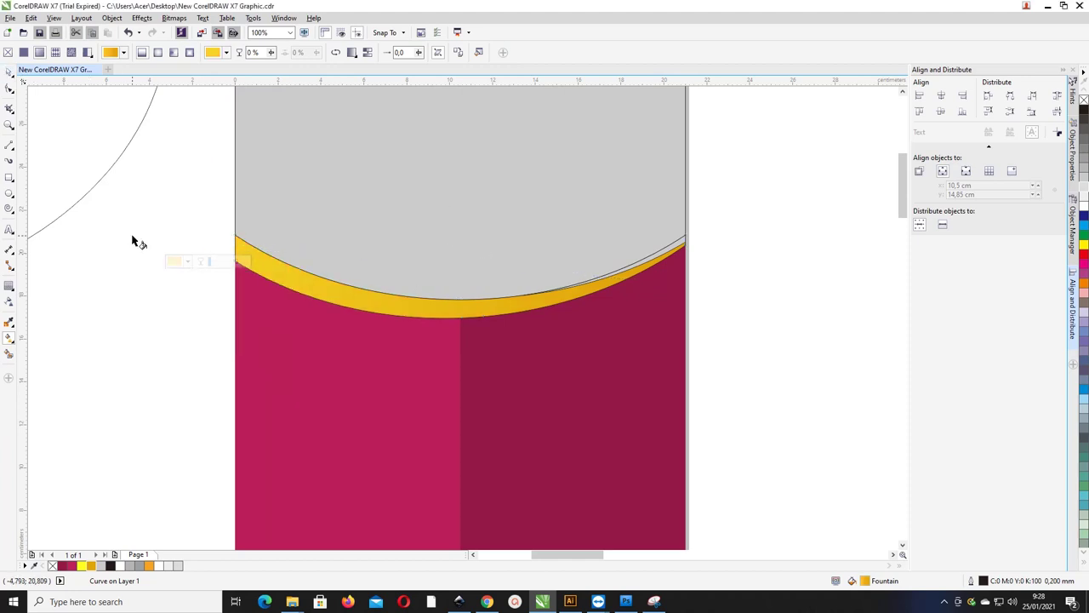
Fill the thin sliver above the band's right end with bright yellow #FFFF21
{"action": "left_click", "coordinate": [9, 72]}
{"action": "left_click_drag", "start_coordinate": [182, 189], "coordinate": [644, 287]}
{"action": "left_click", "coordinate": [747, 346]}
{"action": "left_click", "coordinate": [678, 245]}
{"action": "left_click", "coordinate": [678, 243]}
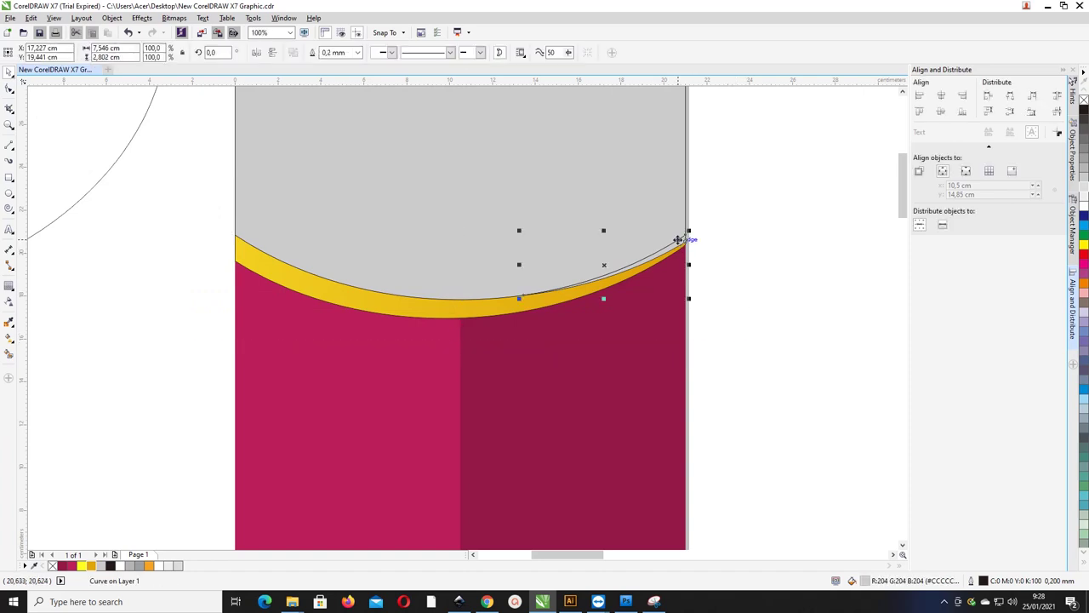
{"action": "left_click", "coordinate": [81, 566]}
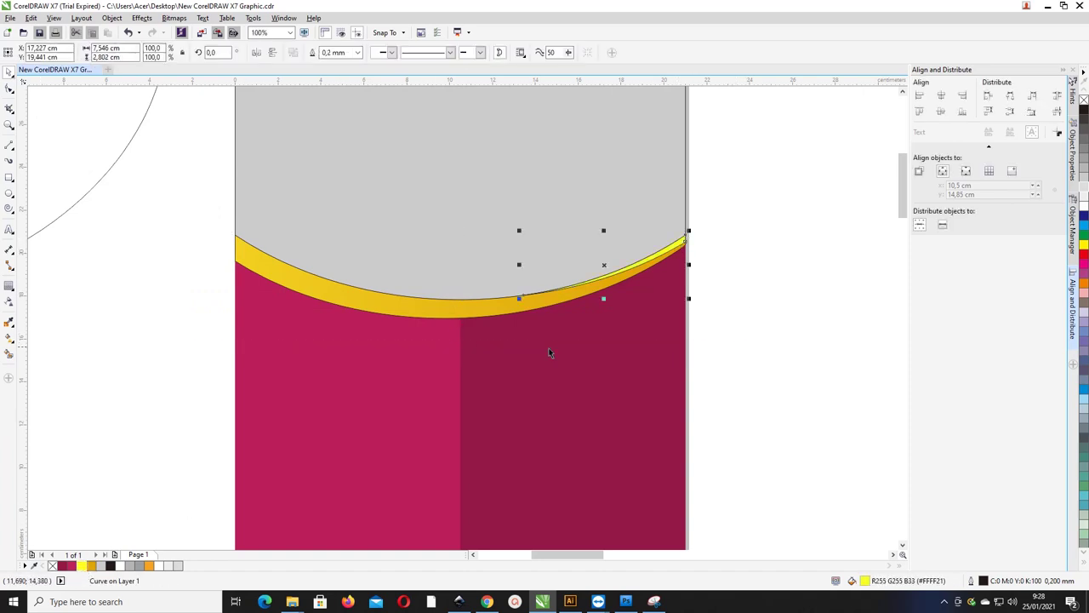
Remove the outlines from the gold band and the yellow sliver together
{"action": "left_click", "coordinate": [756, 360]}
{"action": "left_click_drag", "start_coordinate": [769, 354], "coordinate": [182, 189]}
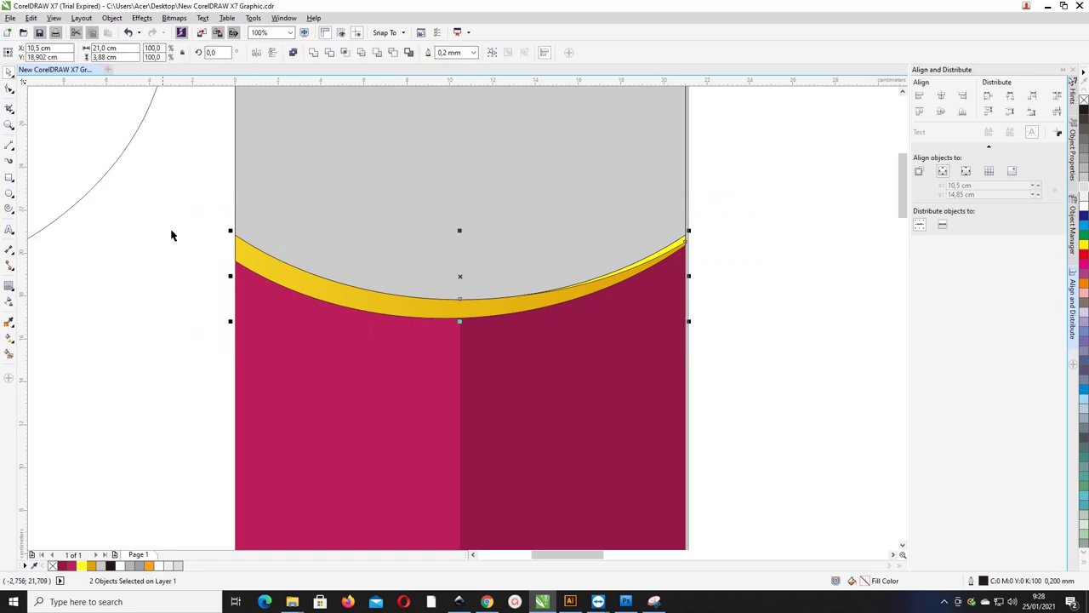
{"action": "left_click", "coordinate": [754, 302]}
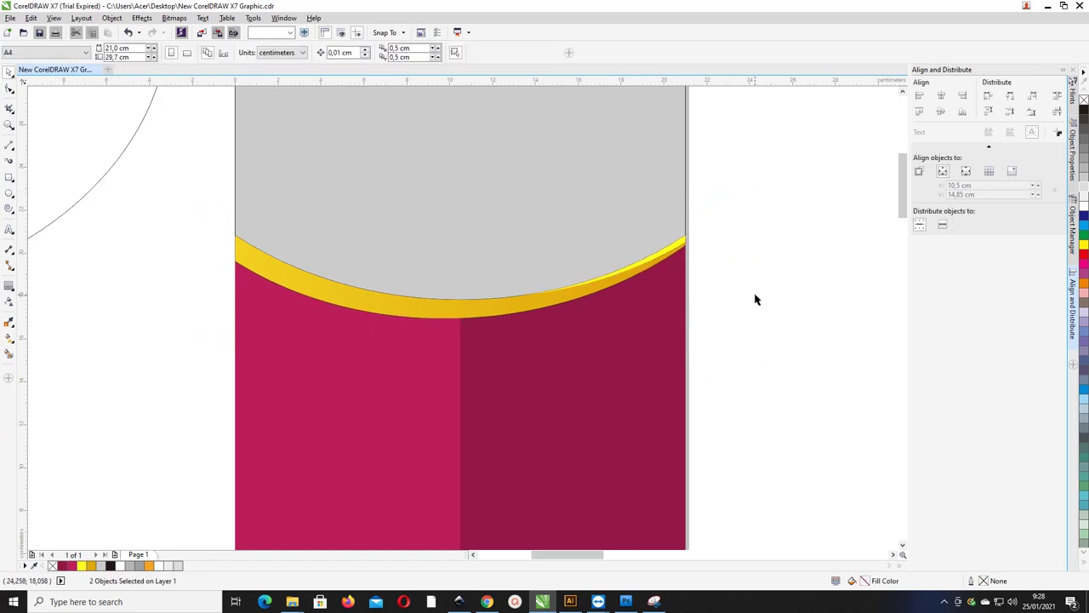
{"action": "scroll", "coordinate": [473, 223], "scroll_direction": "down", "scroll_amount": 2}
{"action": "scroll", "coordinate": [564, 207], "scroll_direction": "up", "scroll_amount": 2}
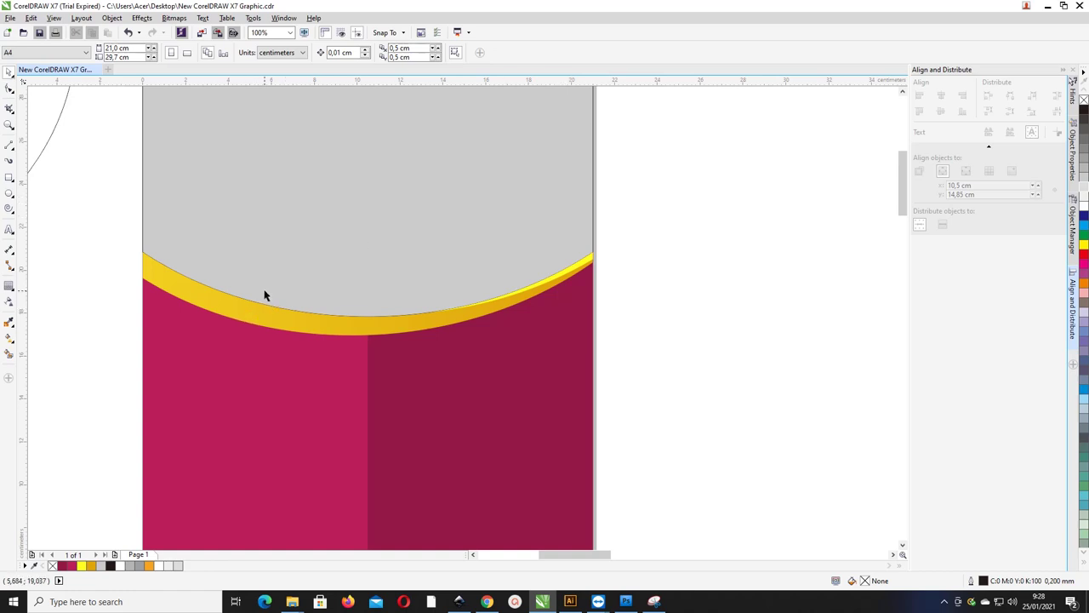
Add a drop shadow to the gold band with the Small Glow preset and set the shadow colour to black
{"action": "left_click", "coordinate": [228, 308]}
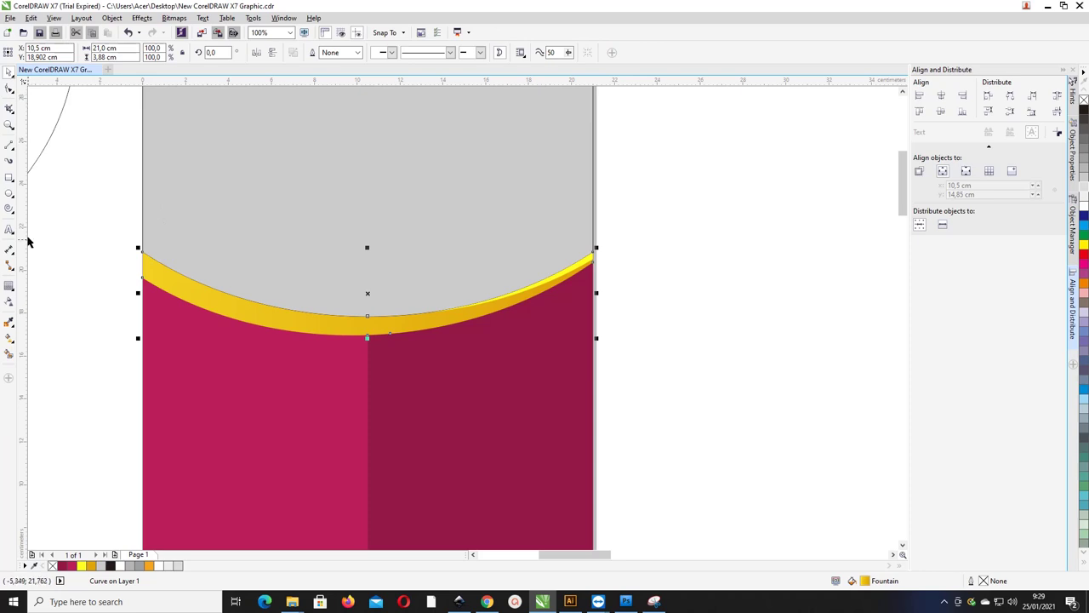
{"action": "left_click", "coordinate": [7, 286]}
{"action": "left_click", "coordinate": [34, 282]}
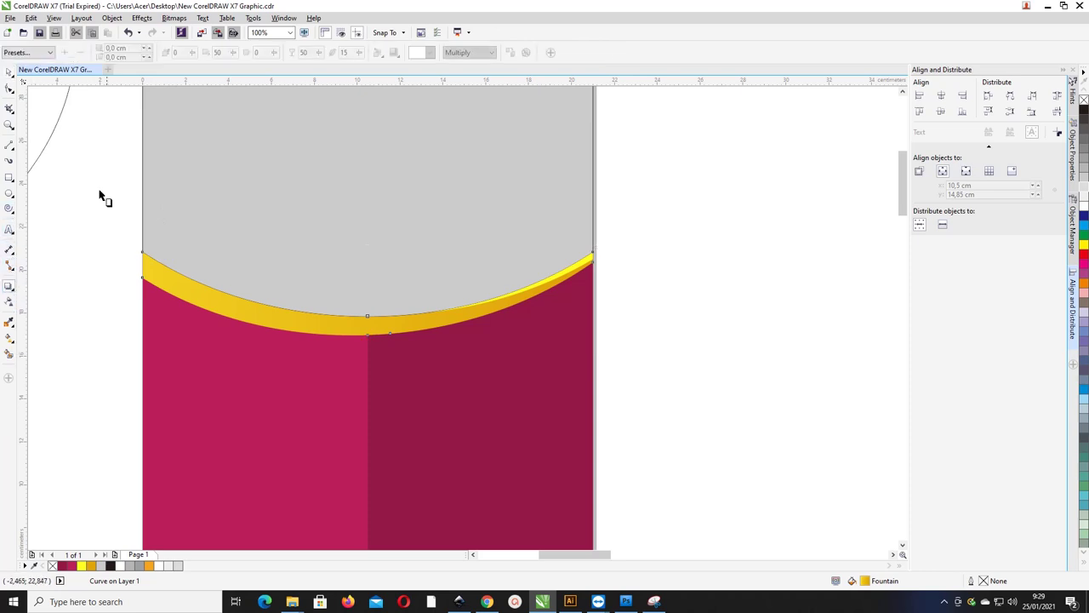
{"action": "left_click", "coordinate": [34, 54]}
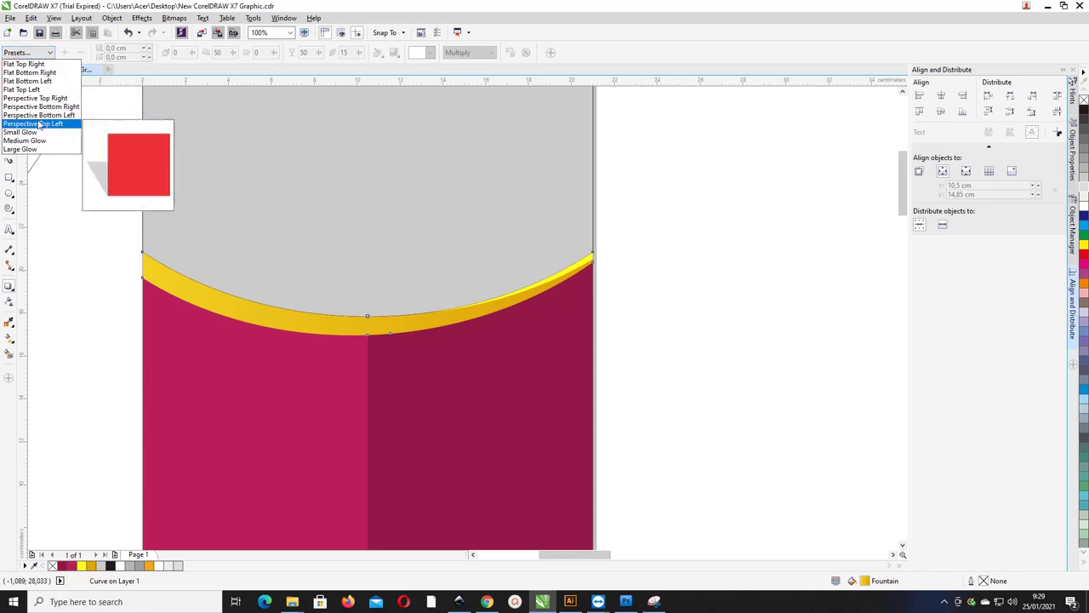
{"action": "left_click", "coordinate": [39, 132]}
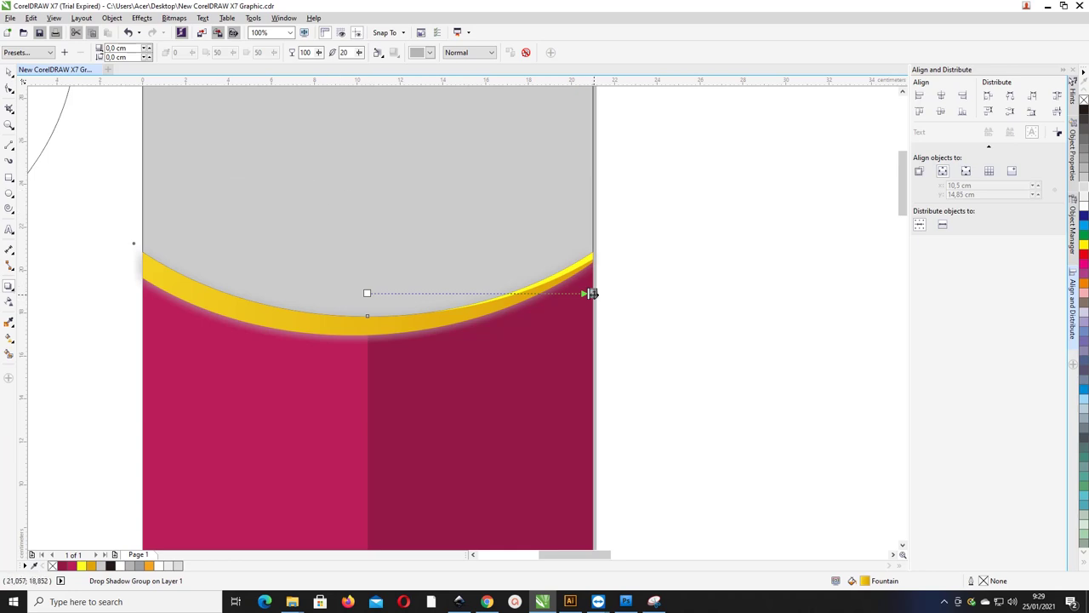
{"action": "left_click", "coordinate": [430, 53]}
{"action": "left_click", "coordinate": [415, 69]}
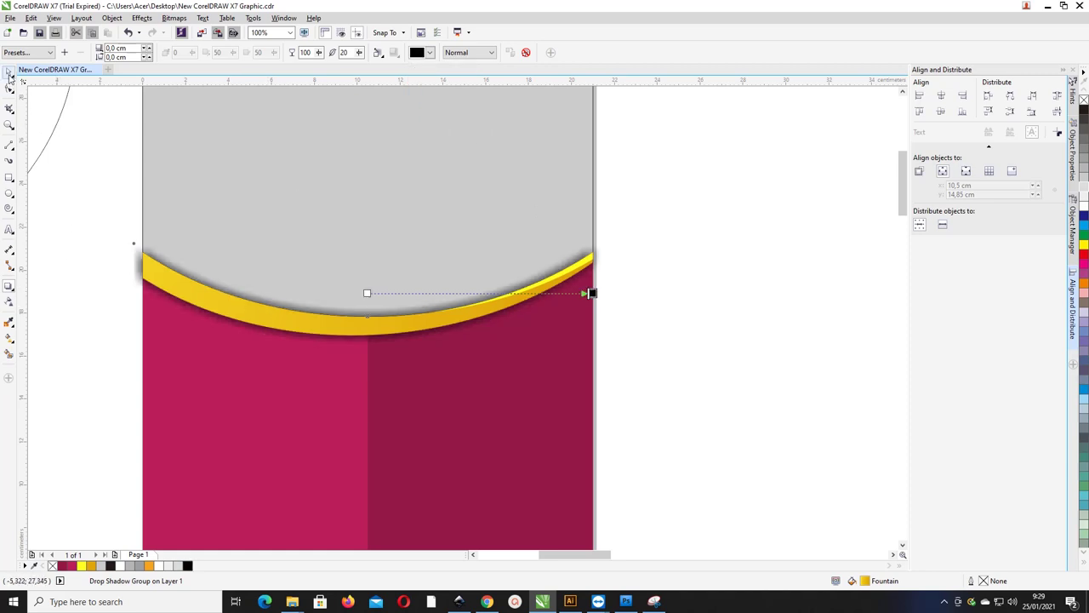
{"action": "left_click", "coordinate": [10, 73]}
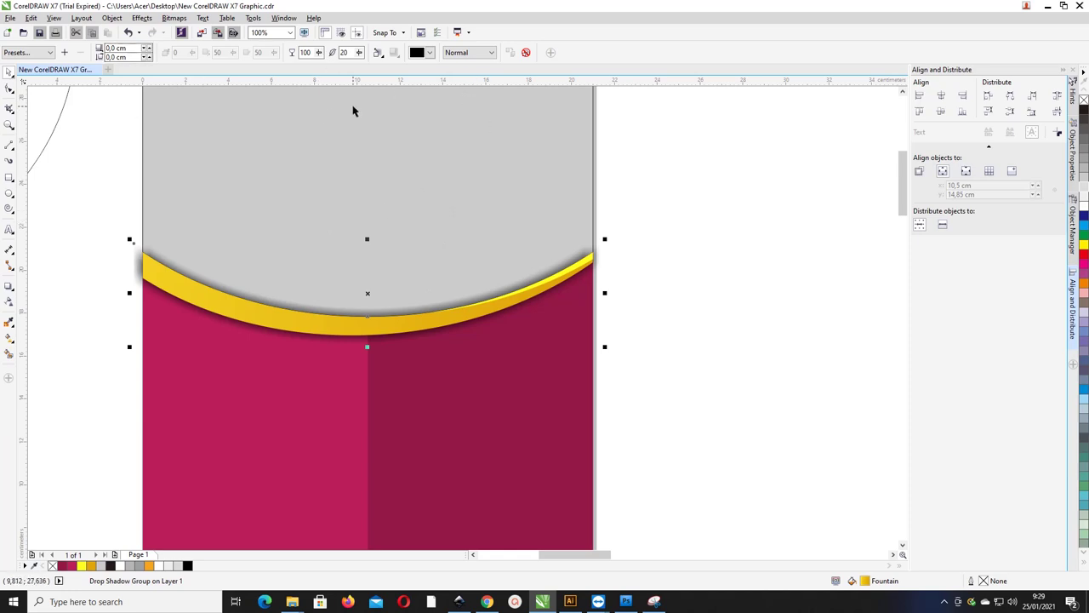
Break the drop shadow apart from the gold band and select the separated black shadow
{"action": "right_click", "coordinate": [221, 285]}
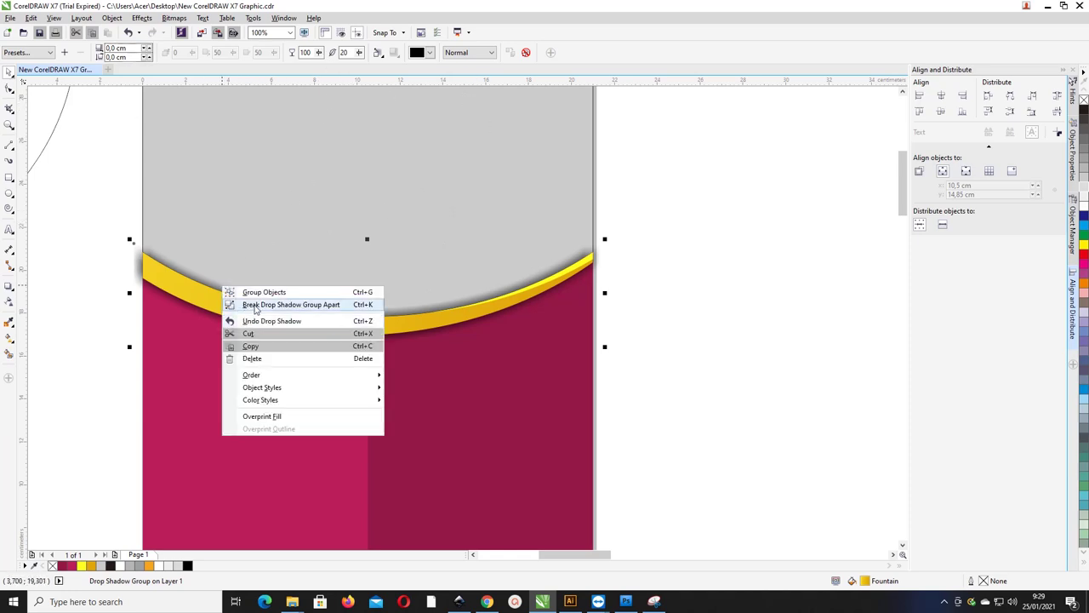
{"action": "left_click", "coordinate": [246, 304]}
{"action": "left_click", "coordinate": [136, 264]}
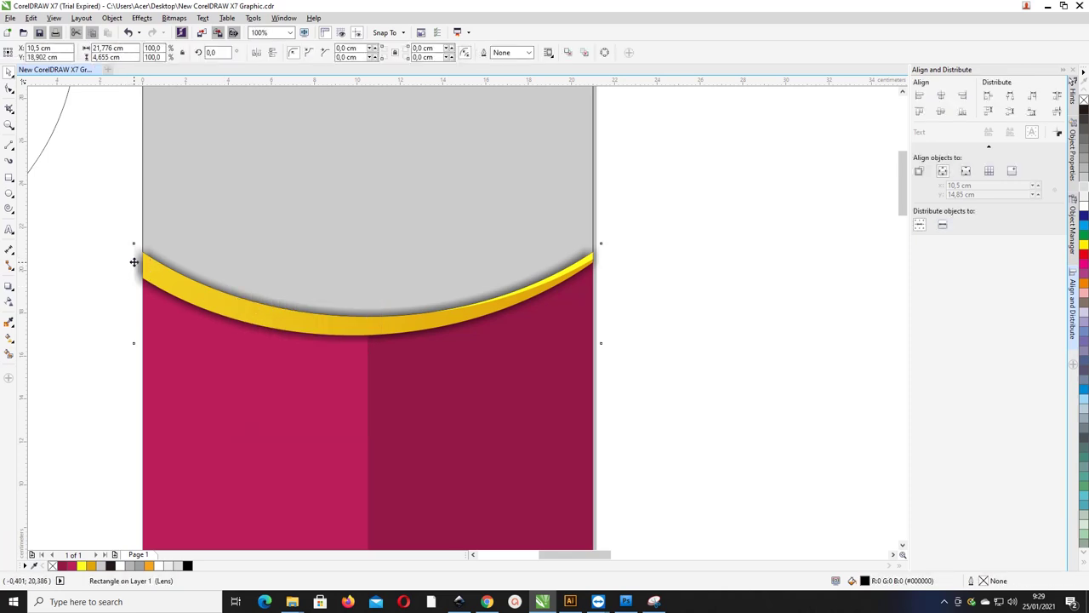
Nudge the separated shadow slightly down and rotate it to 1.768° so it shows more beneath the band's left part
{"action": "key", "text": "ctrl+z"}
{"action": "key", "text": "Down"}
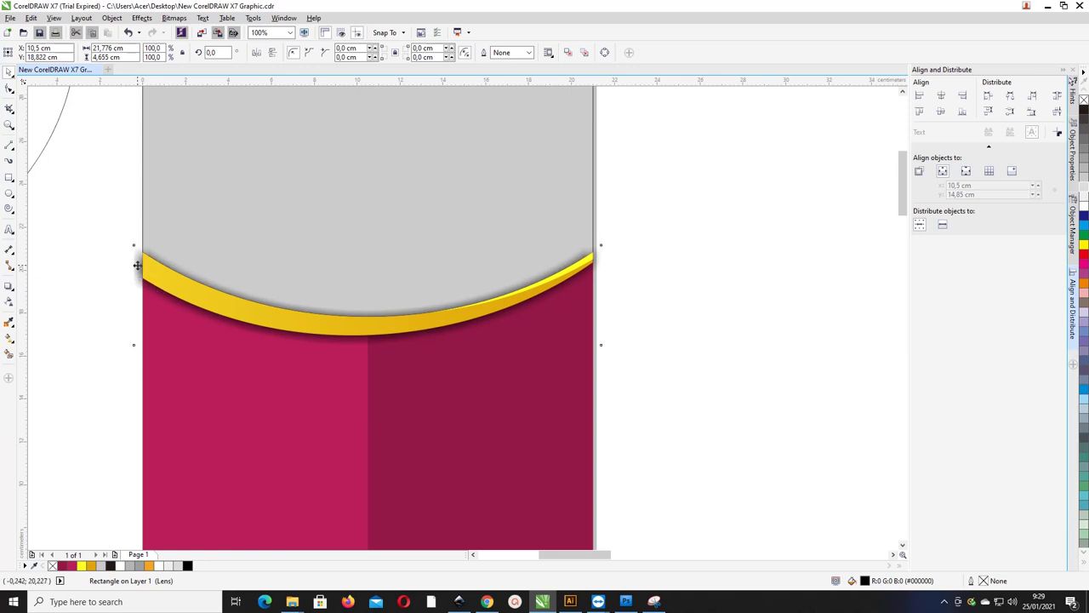
{"action": "left_click", "coordinate": [136, 265]}
{"action": "mouse_move", "coordinate": [130, 242]}
{"action": "left_mouse_down"}
{"action": "mouse_move", "coordinate": [124, 263]}
{"action": "mouse_move", "coordinate": [127, 233]}
{"action": "left_mouse_up"}
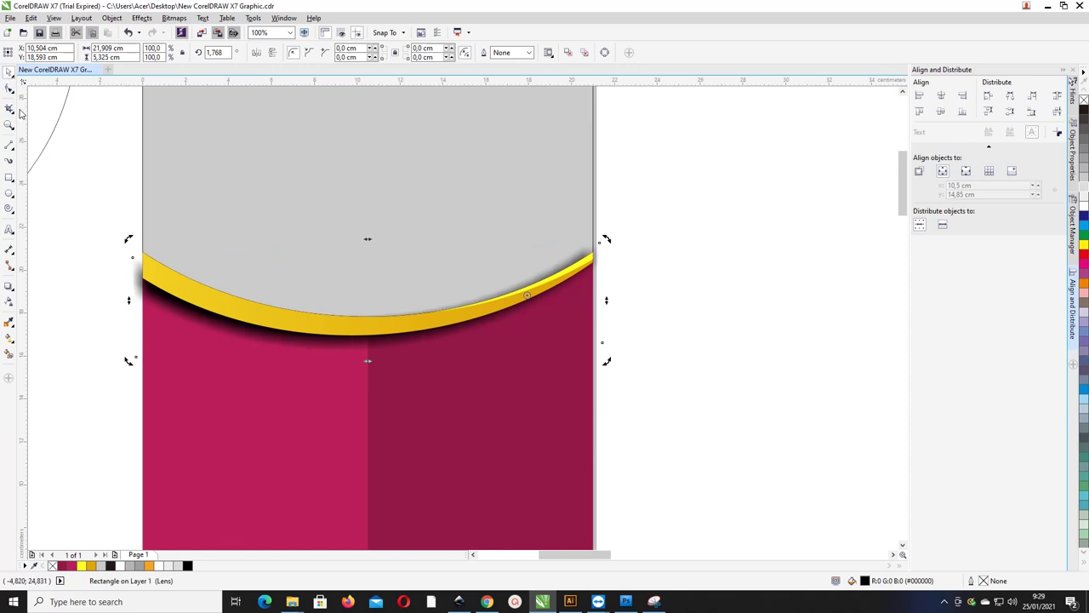
Convert the shadow to curves and move its left nodes in to the page's left edge
{"action": "left_click", "coordinate": [11, 90]}
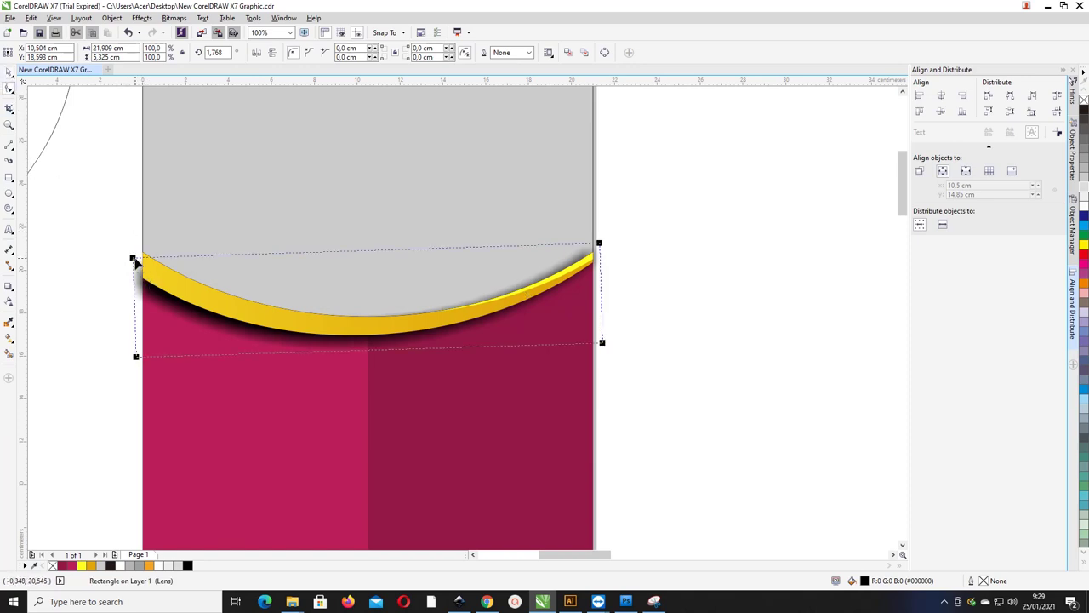
{"action": "left_click_drag", "start_coordinate": [603, 246], "coordinate": [610, 294]}
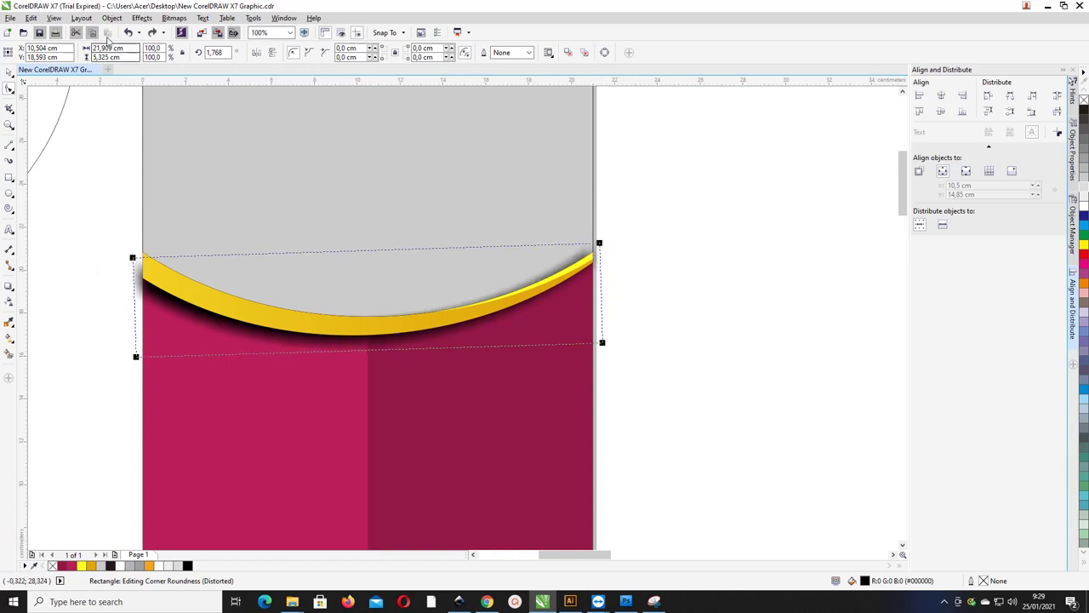
{"action": "left_click", "coordinate": [112, 18]}
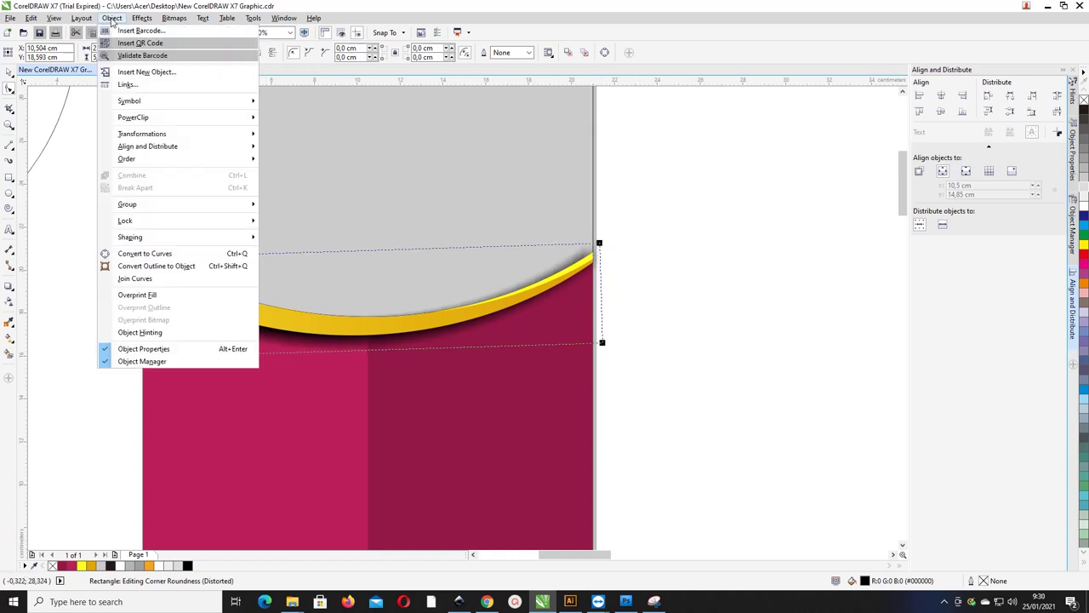
{"action": "left_click", "coordinate": [151, 253]}
{"action": "left_click_drag", "start_coordinate": [111, 229], "coordinate": [144, 354]}
{"action": "scroll", "coordinate": [141, 267], "scroll_direction": "up", "scroll_amount": 2}
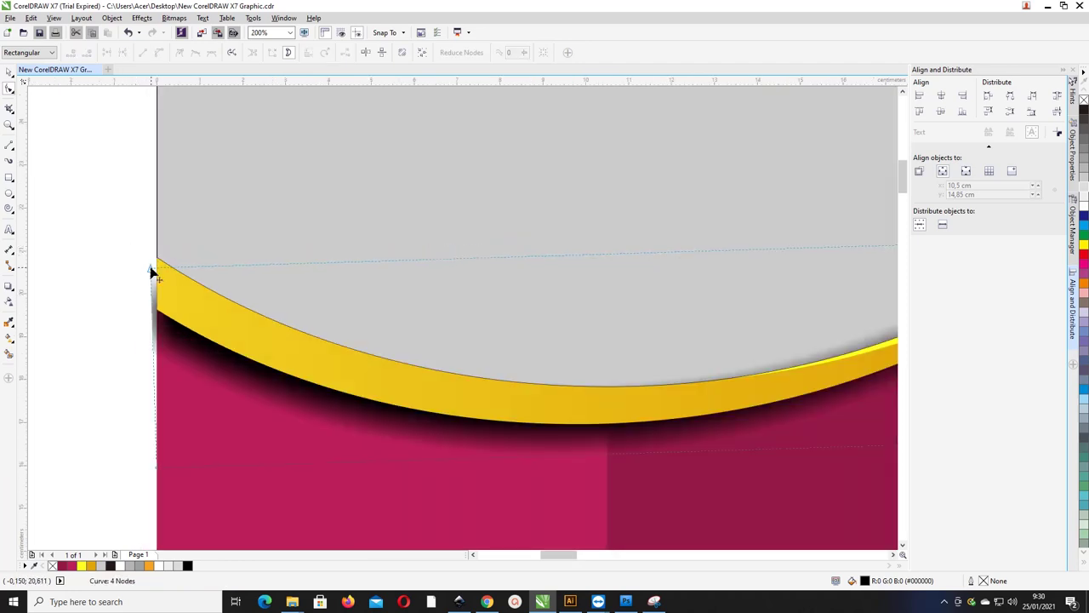
{"action": "scroll", "coordinate": [149, 271], "scroll_direction": "down", "scroll_amount": 4}
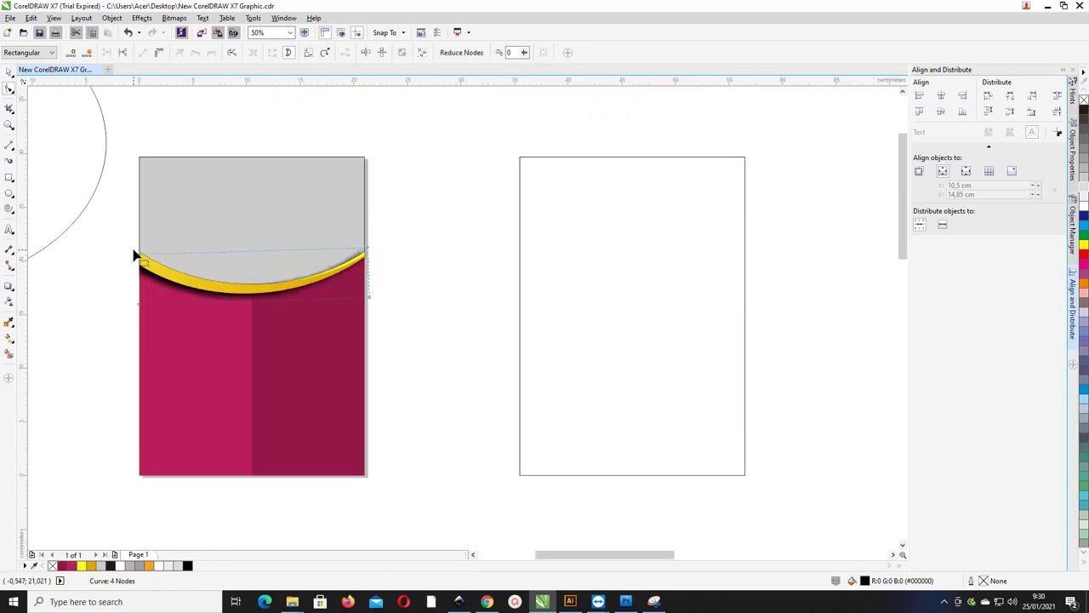
{"action": "scroll", "coordinate": [136, 255], "scroll_direction": "up", "scroll_amount": 2}
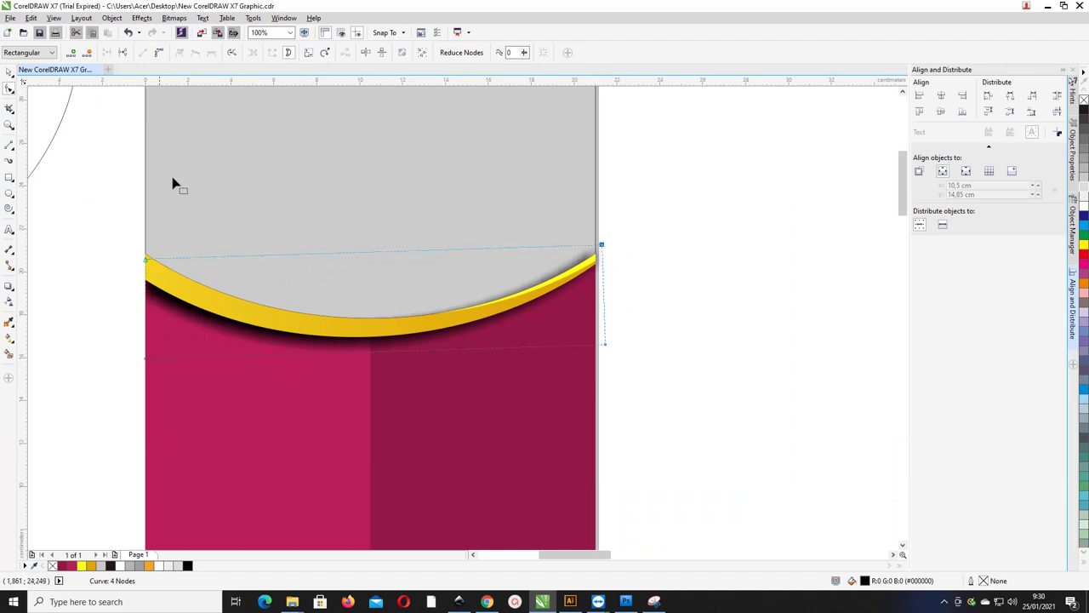
Try a uniform transparency on the separated shadow
{"action": "left_click", "coordinate": [8, 73]}
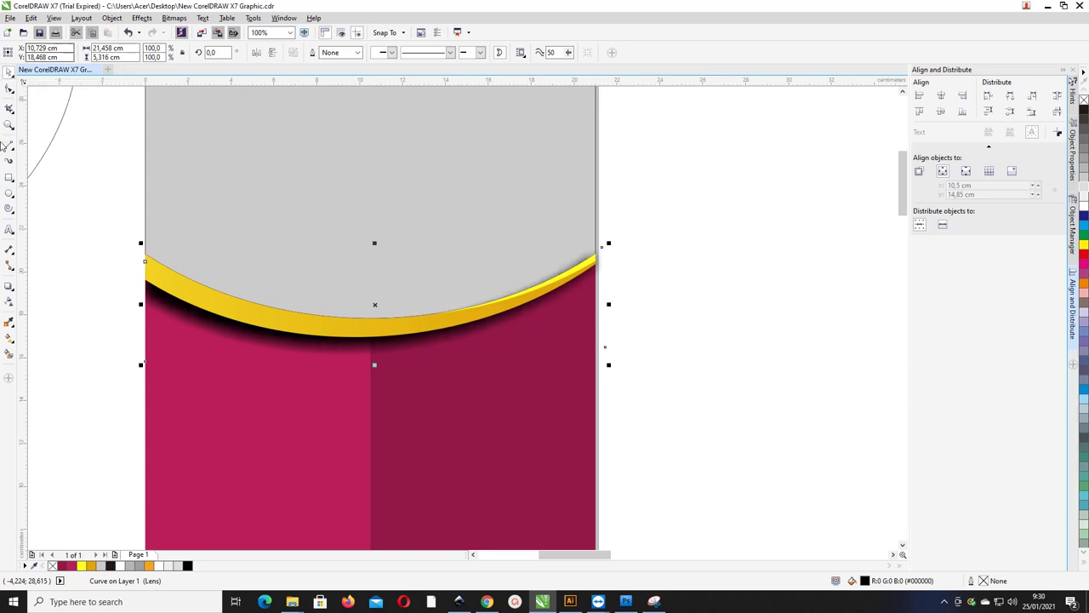
{"action": "left_click", "coordinate": [10, 301]}
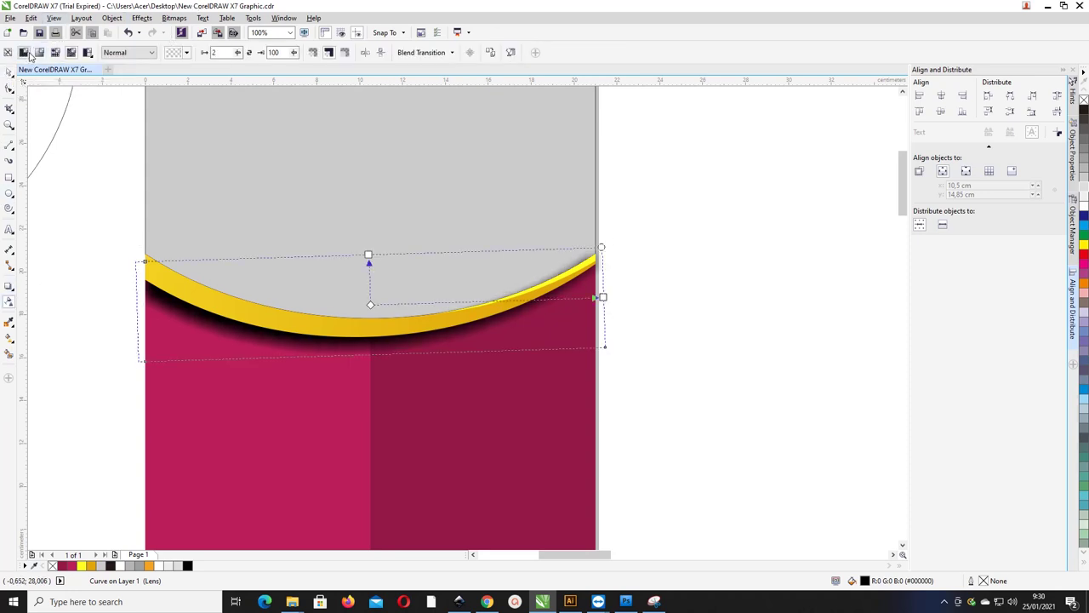
{"action": "left_click", "coordinate": [24, 52]}
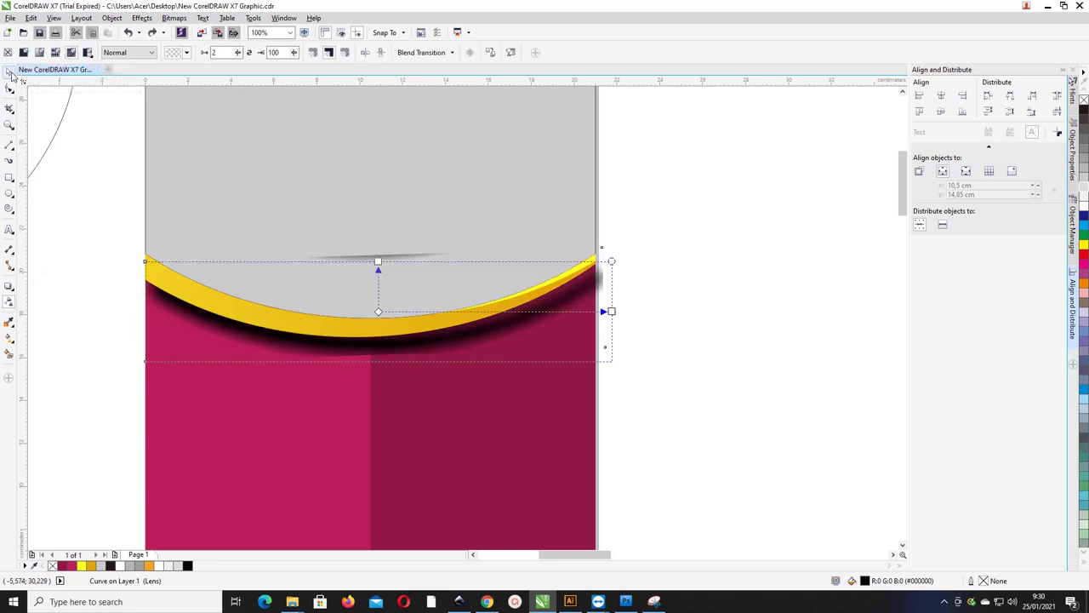
{"action": "left_click", "coordinate": [9, 73]}
{"action": "left_click", "coordinate": [73, 112]}
Nudge the shadow up slightly and lower its two upper nodes to trim the stray streak over the grey header
{"action": "scroll", "coordinate": [311, 159], "scroll_direction": "right", "scroll_amount": 2}
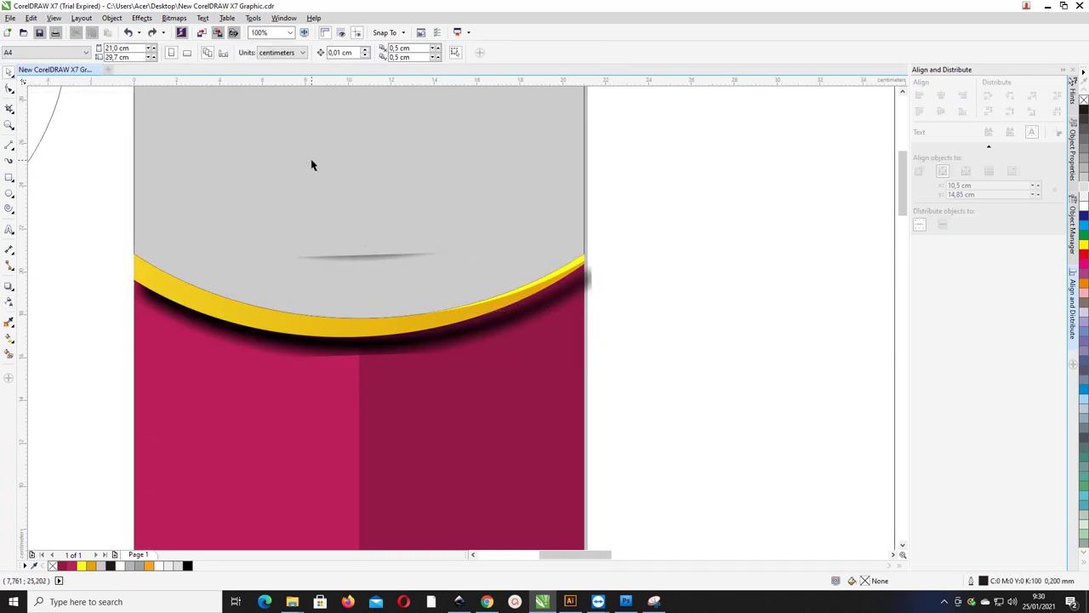
{"action": "scroll", "coordinate": [381, 279], "scroll_direction": "down", "scroll_amount": 2}
{"action": "left_click", "coordinate": [373, 268]}
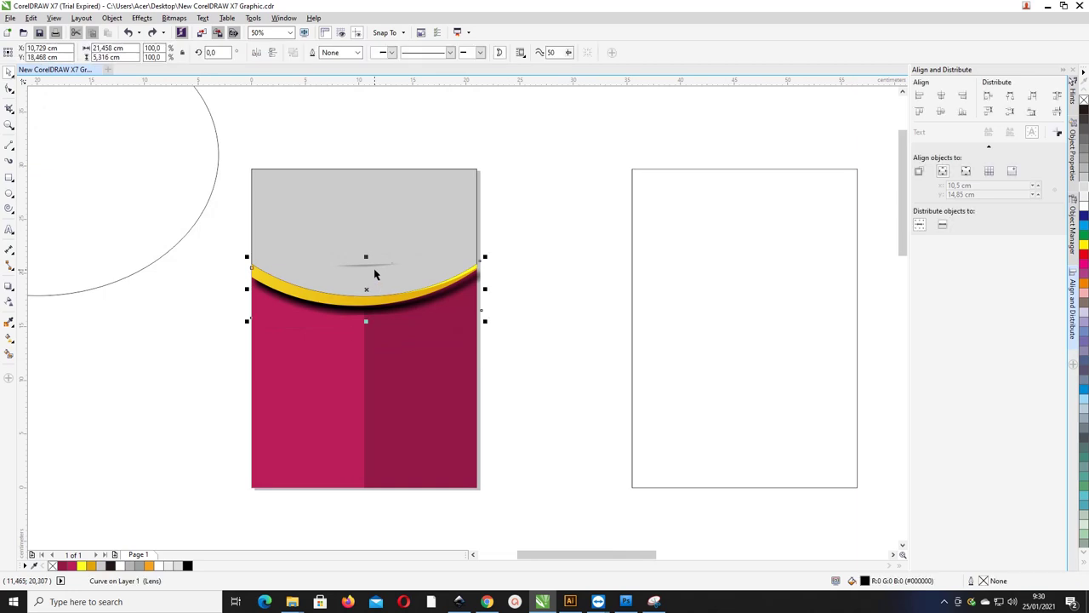
{"action": "left_click", "coordinate": [373, 267]}
{"action": "scroll", "coordinate": [373, 265], "scroll_direction": "up", "scroll_amount": 2}
{"action": "scroll", "coordinate": [373, 265], "scroll_direction": "down", "scroll_amount": 2}
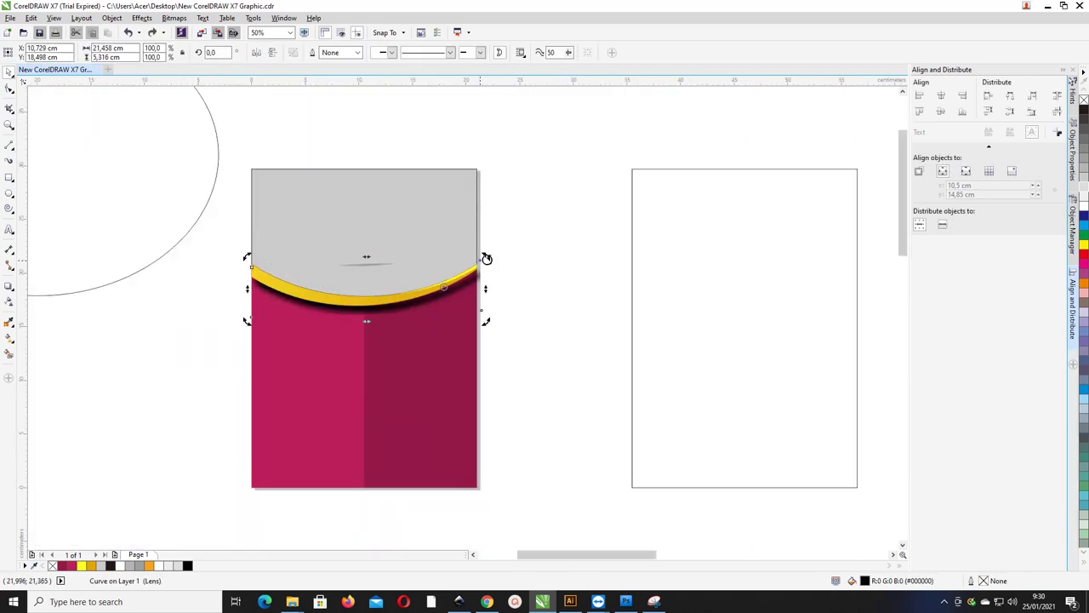
{"action": "key", "text": "F10"}
{"action": "scroll", "coordinate": [490, 261], "scroll_direction": "up", "scroll_amount": 2}
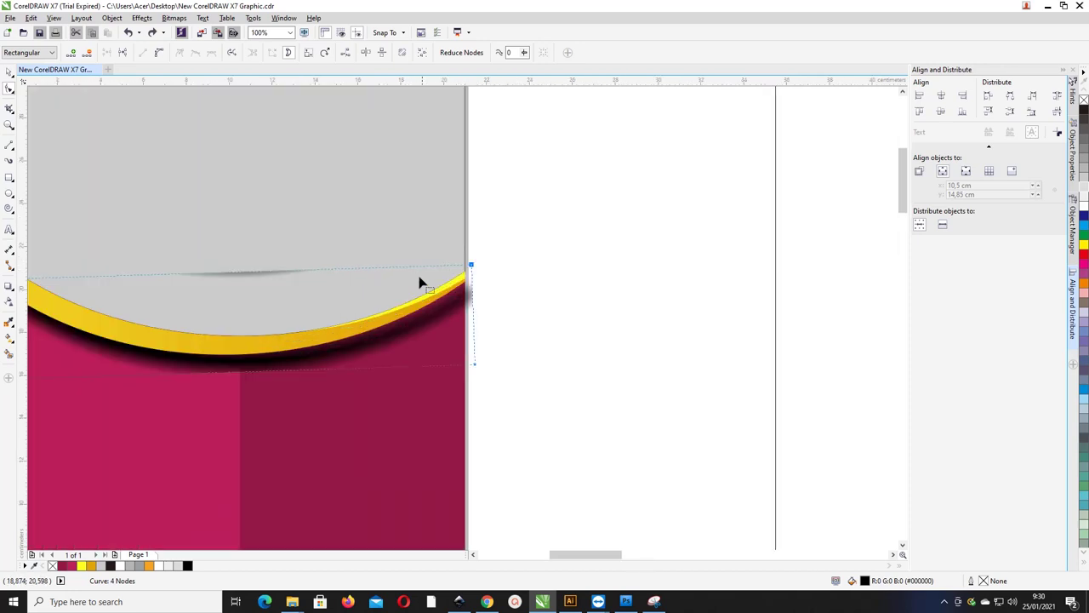
{"action": "scroll", "coordinate": [479, 272], "scroll_direction": "down", "scroll_amount": 2}
{"action": "left_click_drag", "start_coordinate": [208, 244], "coordinate": [480, 275]}
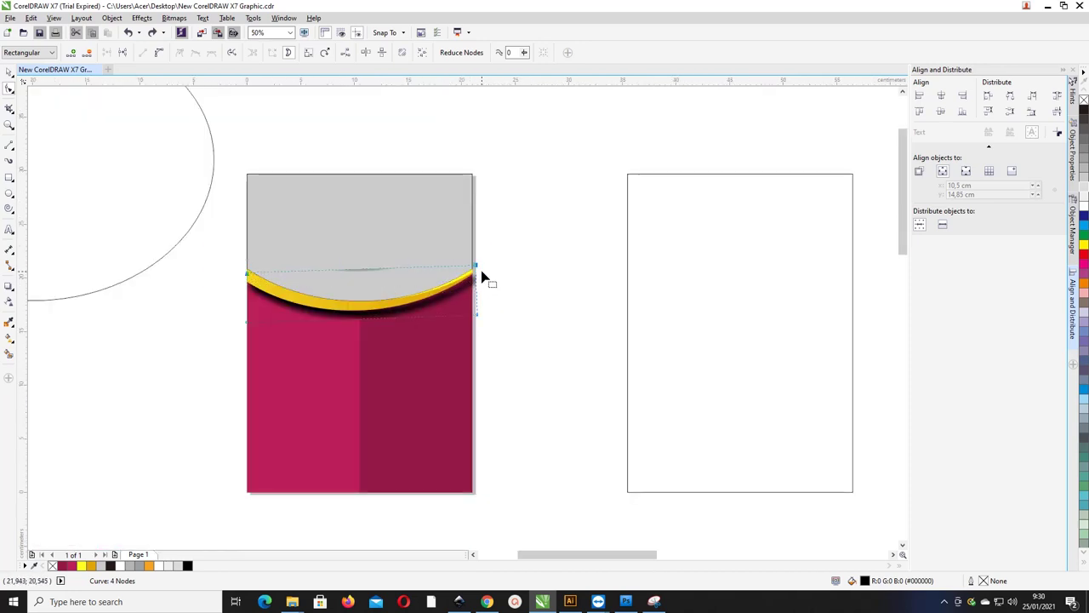
Reposition the shadow beneath the gold band and rotate it to 1.155°
{"action": "left_click", "coordinate": [9, 72]}
{"action": "scroll", "coordinate": [474, 305], "scroll_direction": "up", "scroll_amount": 1}
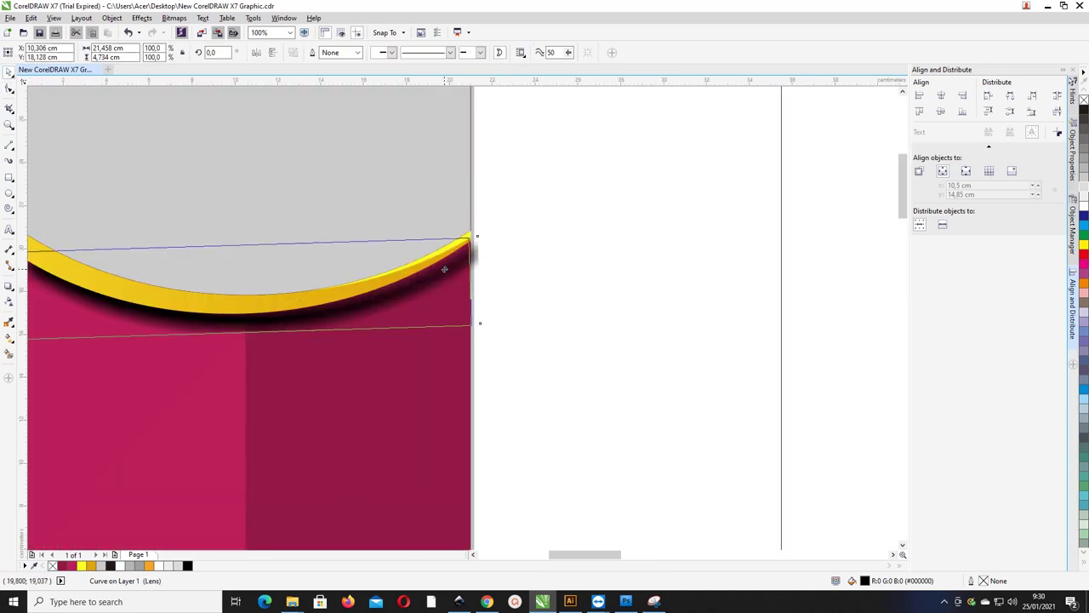
{"action": "scroll", "coordinate": [540, 241], "scroll_direction": "down", "scroll_amount": 1}
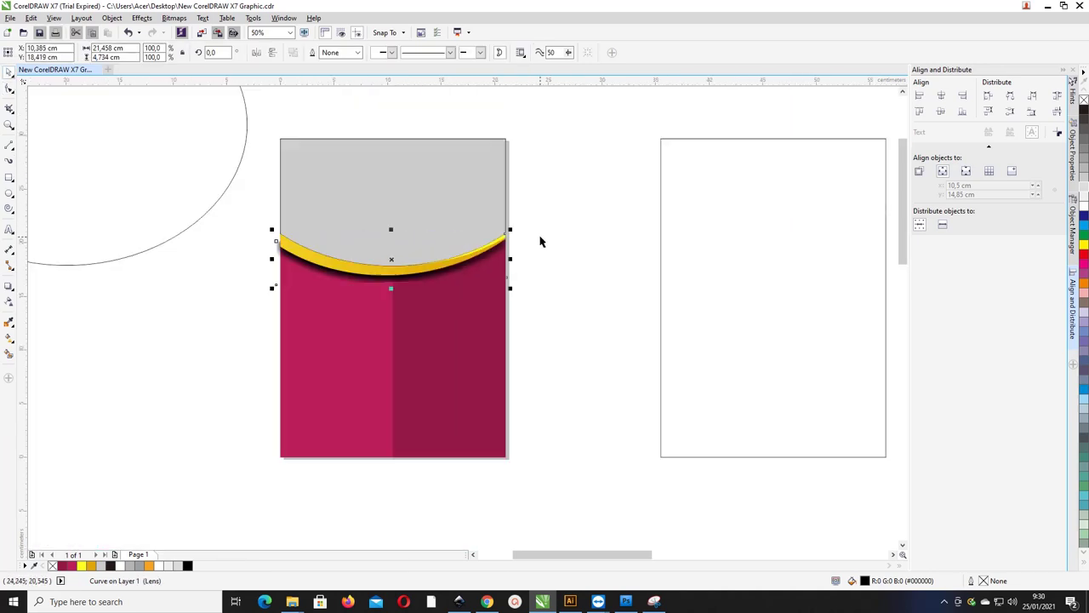
{"action": "left_click", "coordinate": [275, 259]}
{"action": "left_click_drag", "start_coordinate": [270, 287], "coordinate": [280, 302]}
Reshape the shadow's nodes so its left side meets the page edge and its lower-left corner sits lower
{"action": "scroll", "coordinate": [272, 280], "scroll_direction": "up", "scroll_amount": 2}
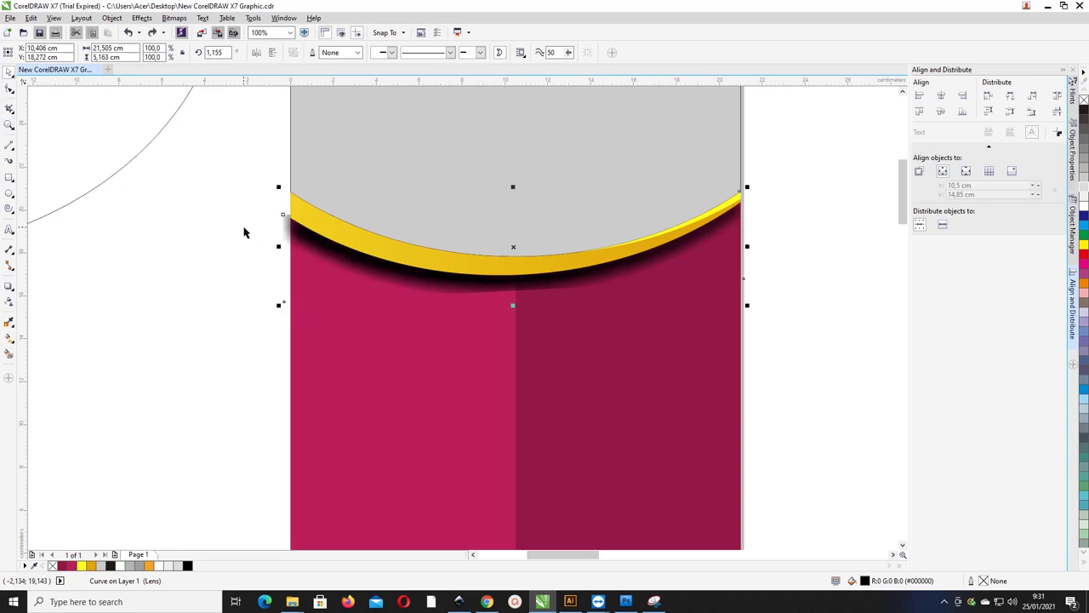
{"action": "key", "text": "F10"}
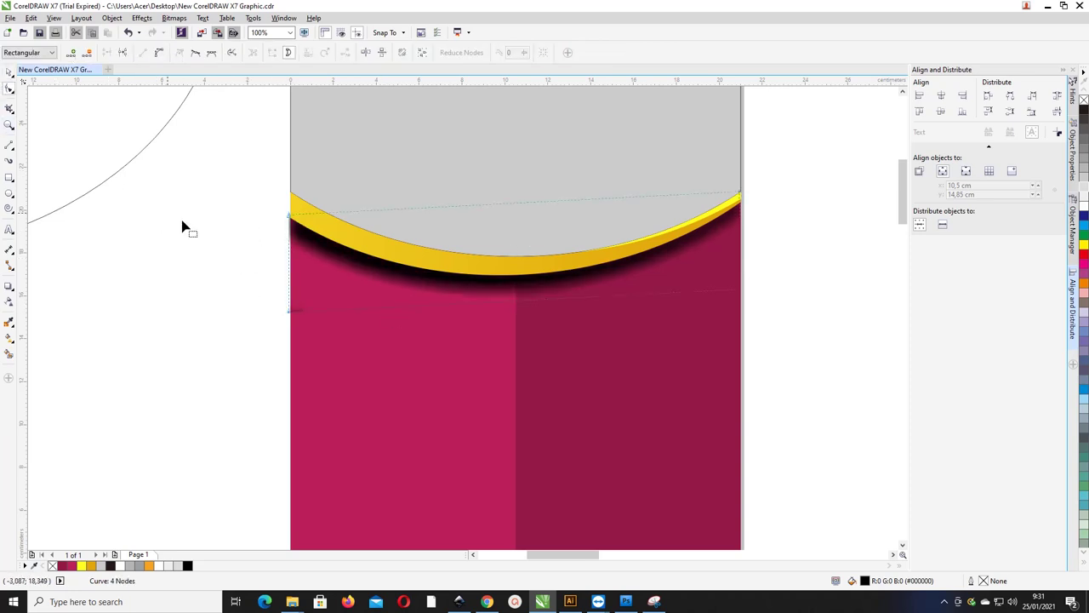
{"action": "left_click", "coordinate": [9, 72]}
Scale the shadow proportionally to 98.2% by its lower-left corner
{"action": "left_click", "coordinate": [317, 257]}
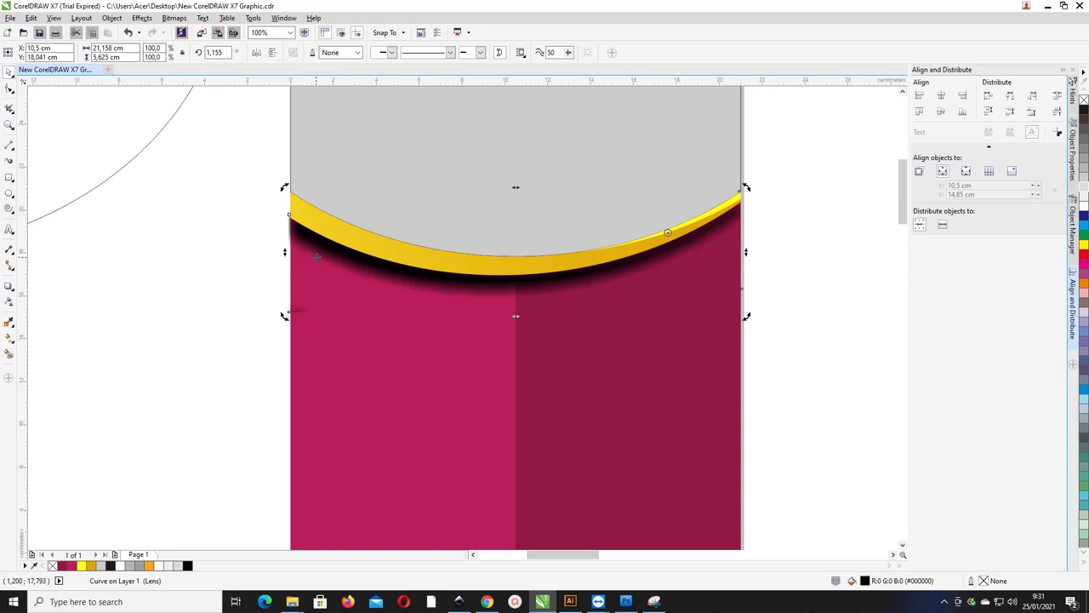
{"action": "left_click", "coordinate": [350, 268]}
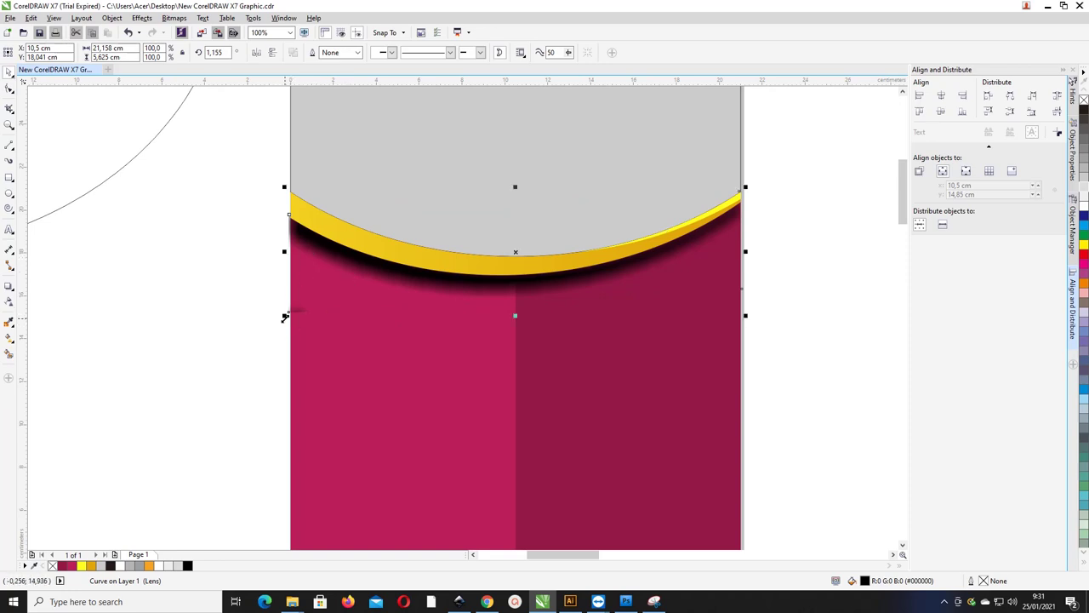
{"action": "mouse_move", "coordinate": [285, 316]}
{"action": "left_mouse_down"}
{"action": "mouse_move", "coordinate": [306, 313]}
{"action": "mouse_move", "coordinate": [280, 331]}
{"action": "mouse_move", "coordinate": [285, 321]}
{"action": "left_mouse_up"}
{"action": "key", "text": "ctrl+z"}
{"action": "key", "text": "Escape"}
{"action": "scroll", "coordinate": [289, 296], "scroll_direction": "up", "scroll_amount": 1}
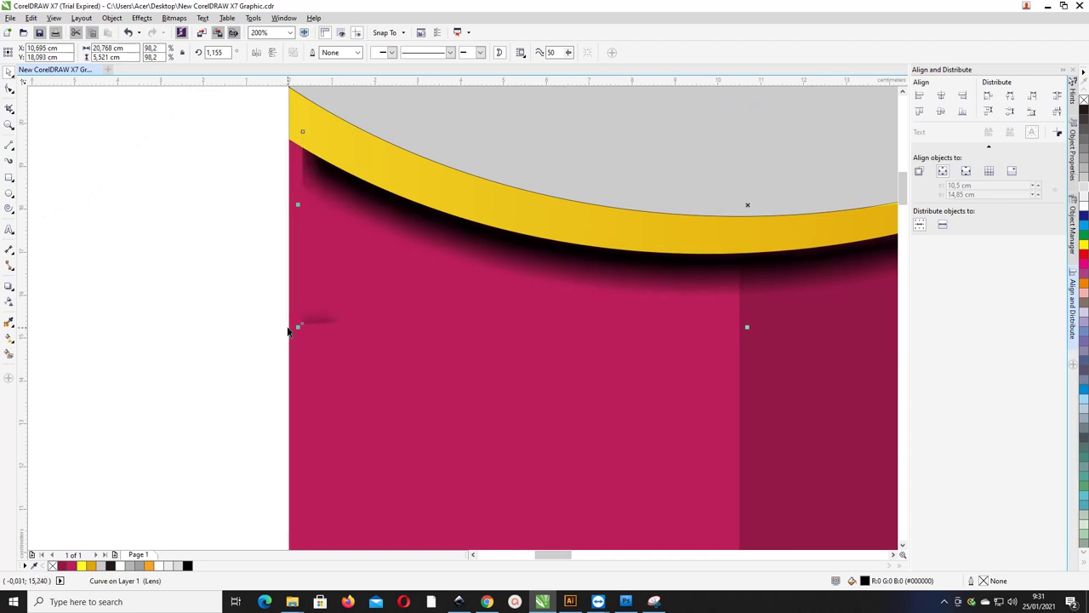
{"action": "scroll", "coordinate": [287, 324], "scroll_direction": "down", "scroll_amount": 1}
Rotate the shadow to 2.681° and nudge it up closer to the gold band
{"action": "left_click", "coordinate": [697, 256]}
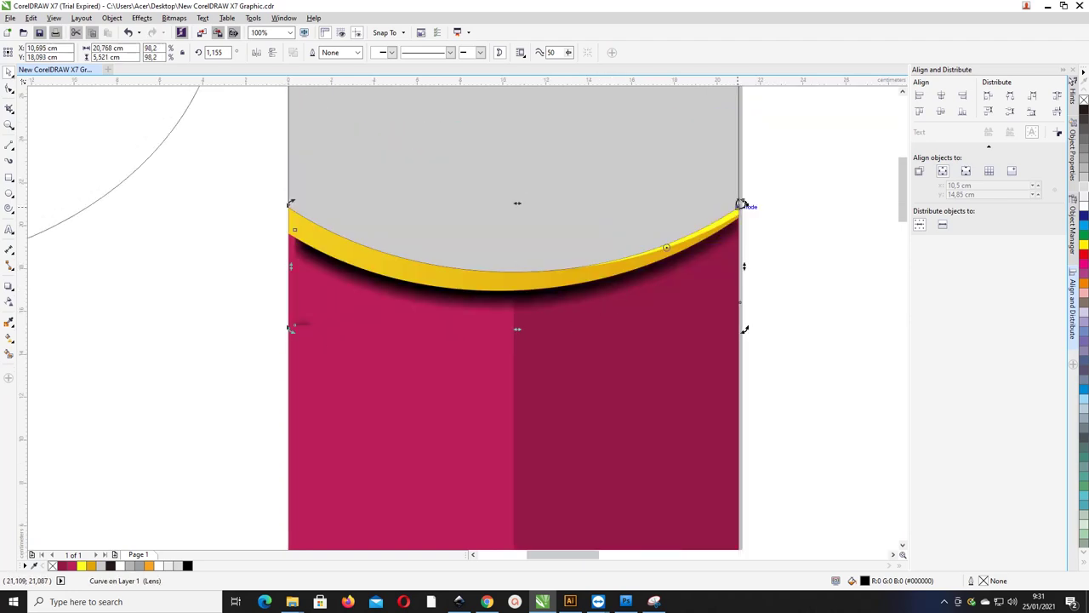
{"action": "left_click_drag", "start_coordinate": [740, 204], "coordinate": [739, 205]}
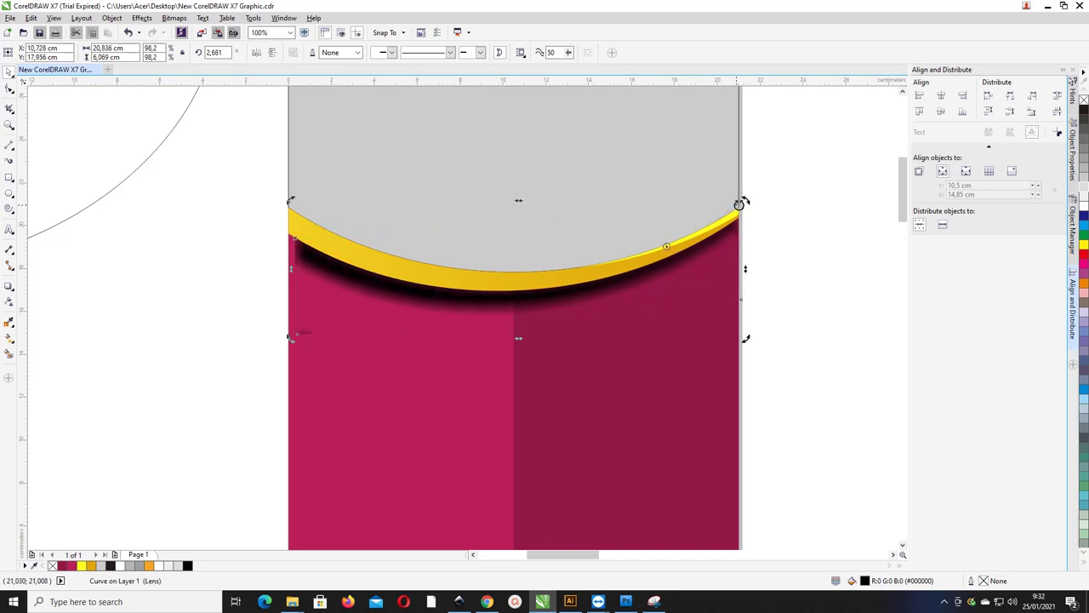
{"action": "key", "text": "Up"}
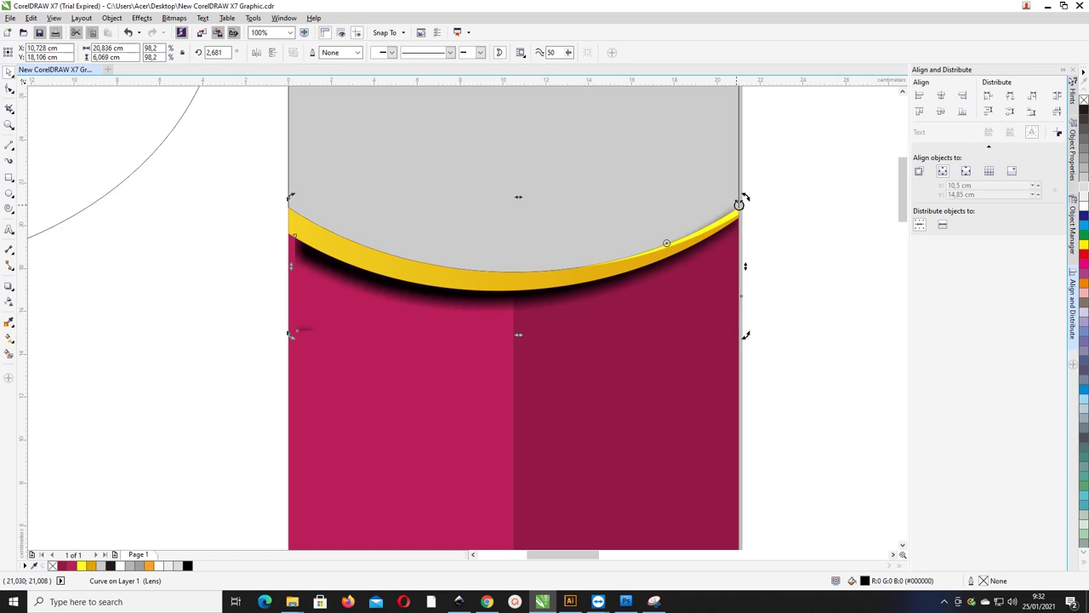
Raise the shadow's lower-left node to remove the stray streak, add a left-side node and pull the left side to the page edge
{"action": "left_click", "coordinate": [9, 89]}
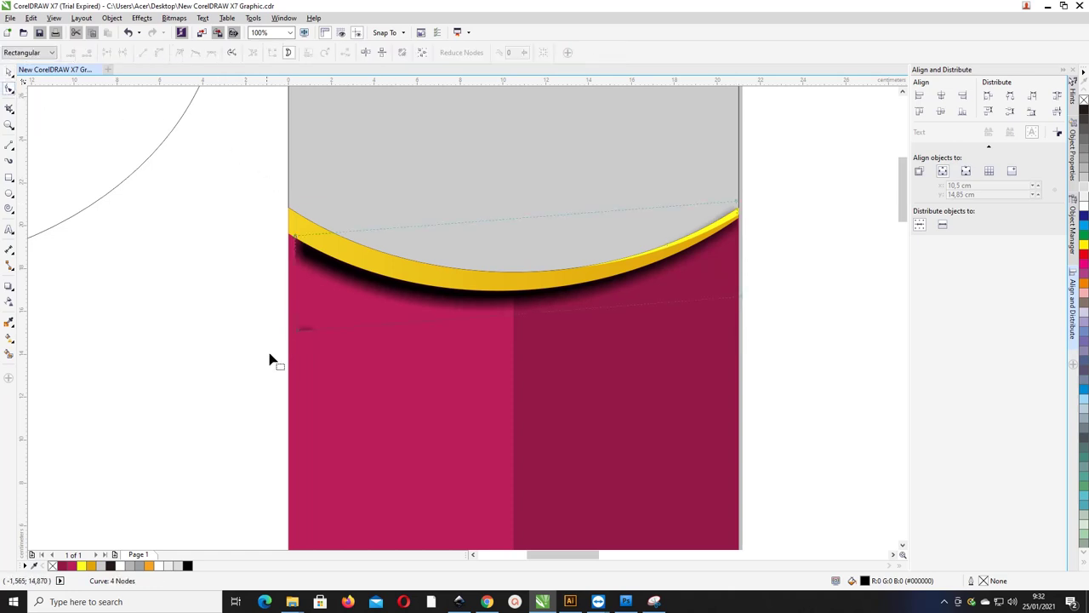
{"action": "left_click_drag", "start_coordinate": [298, 334], "coordinate": [299, 324]}
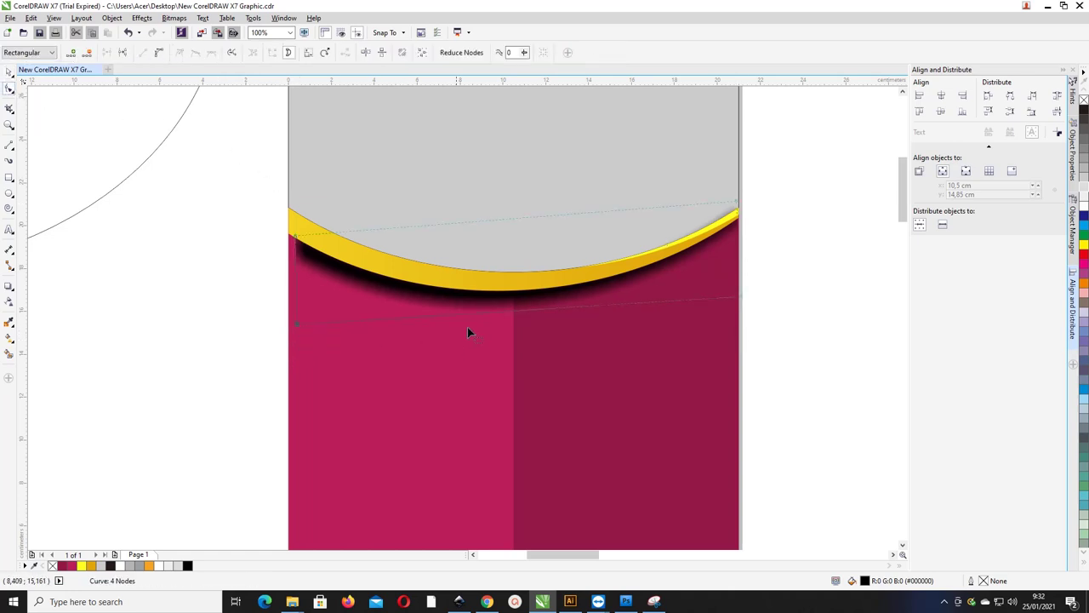
{"action": "left_click", "coordinate": [294, 278]}
{"action": "left_click", "coordinate": [295, 278]}
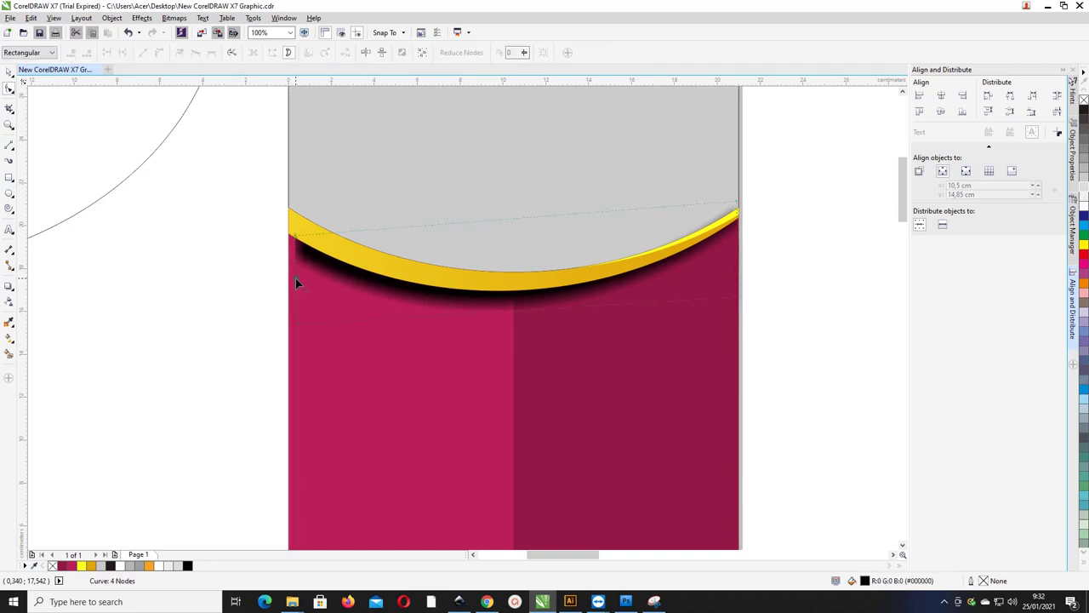
{"action": "double_click", "coordinate": [295, 278]}
{"action": "left_click_drag", "start_coordinate": [296, 278], "coordinate": [296, 243]}
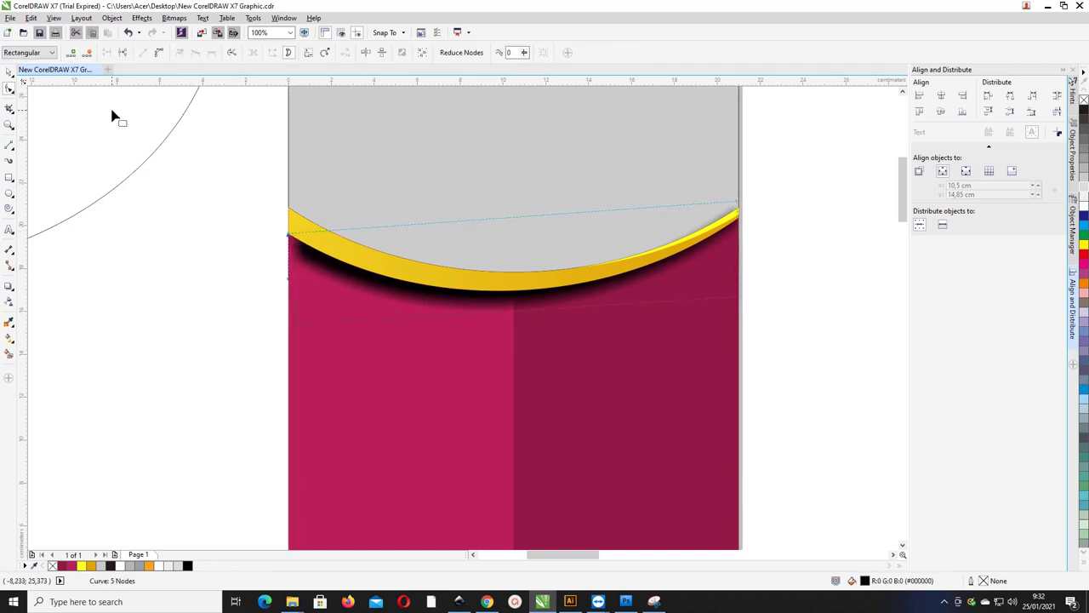
{"action": "left_click", "coordinate": [10, 71]}
{"action": "left_click", "coordinate": [178, 302]}
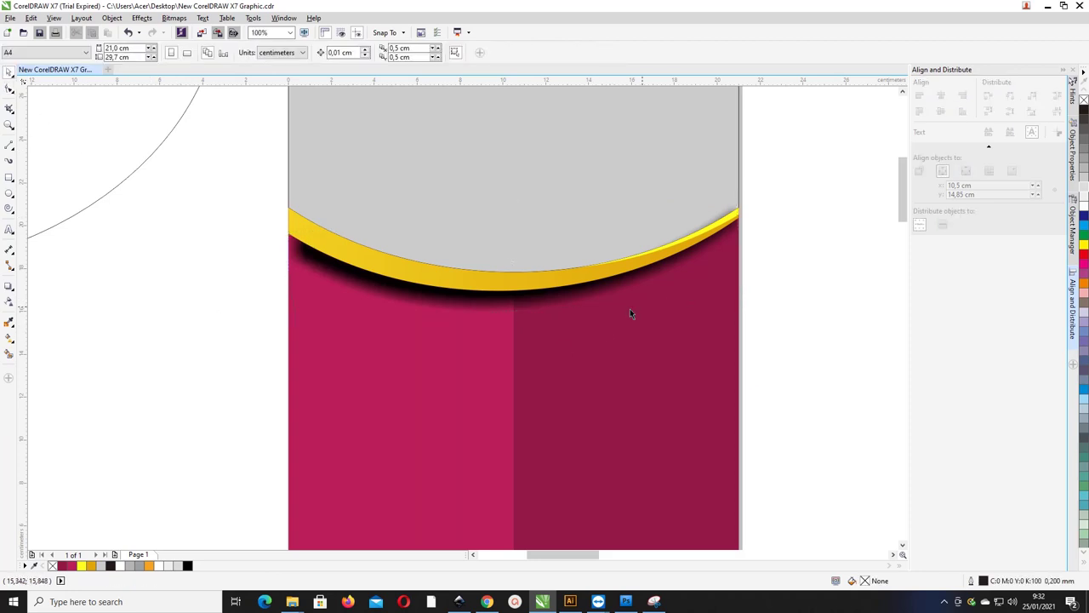
{"action": "scroll", "coordinate": [534, 297], "scroll_direction": "down", "scroll_amount": 2}
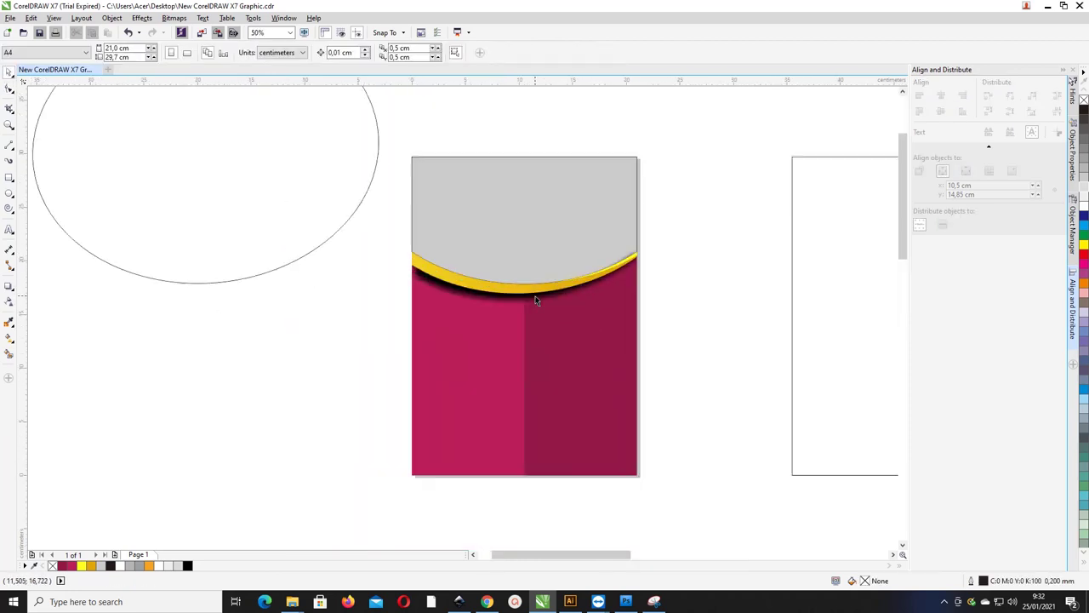
{"action": "scroll", "coordinate": [535, 299], "scroll_direction": "up", "scroll_amount": 2}
{"action": "key", "text": "F3"}
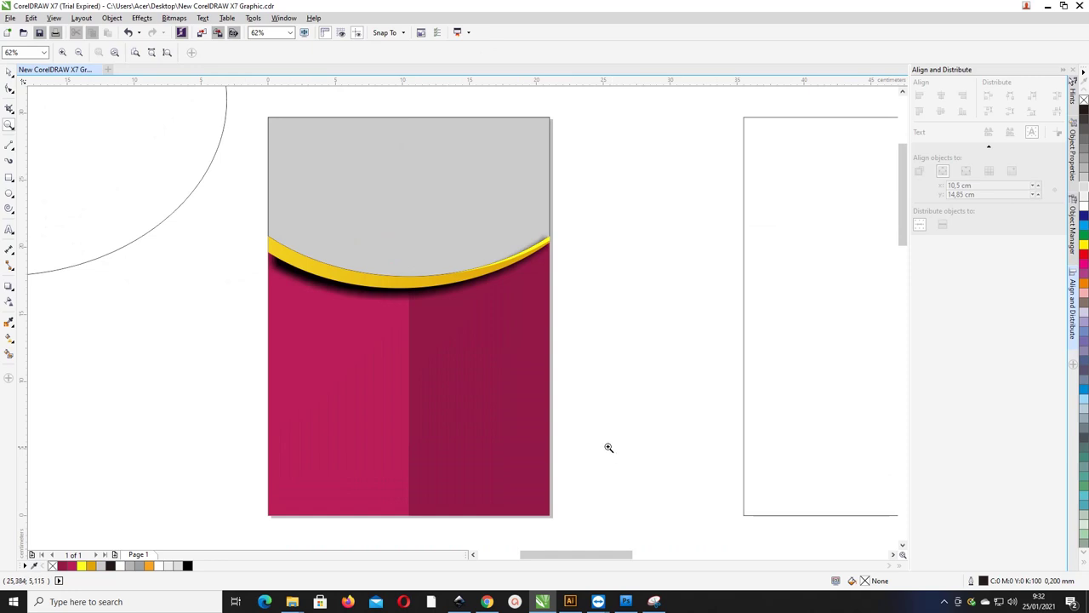
Import the logo, corridor photo, uniformed school pair and barcode images together from the Pictures folder into the CorelDRAW drawing
{"action": "mouse_move", "coordinate": [291, 603]}
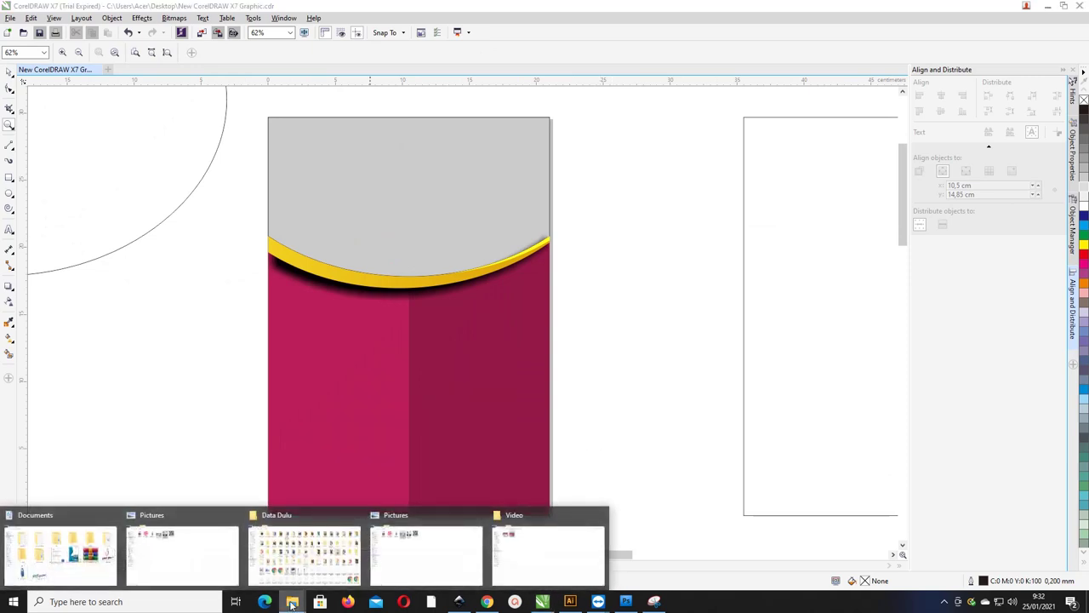
{"action": "left_click", "coordinate": [202, 547]}
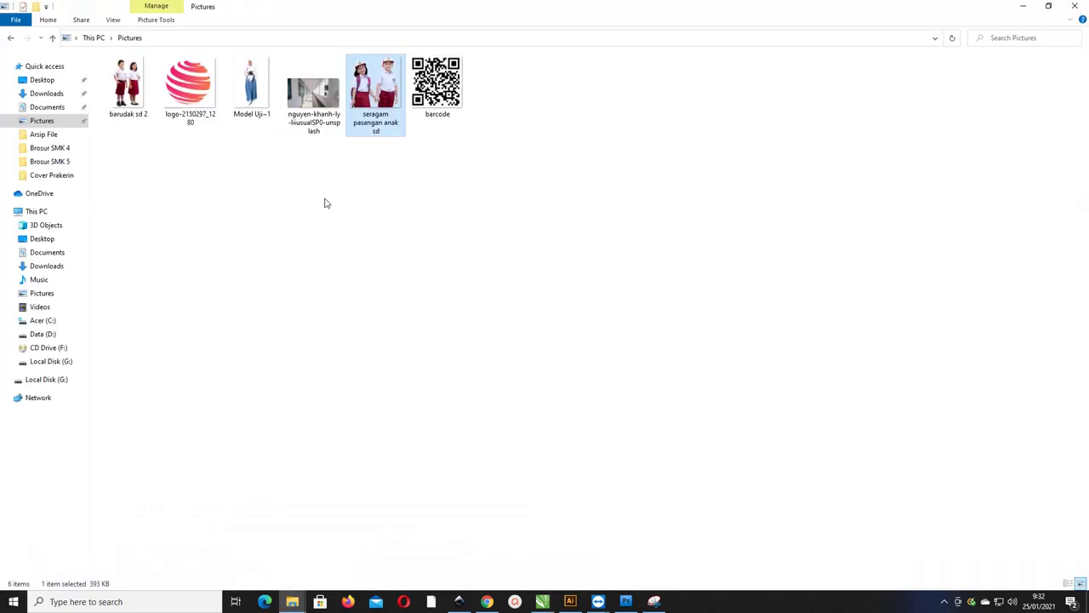
{"action": "left_click", "coordinate": [322, 92]}
{"action": "left_click", "coordinate": [374, 84], "text": "ctrl"}
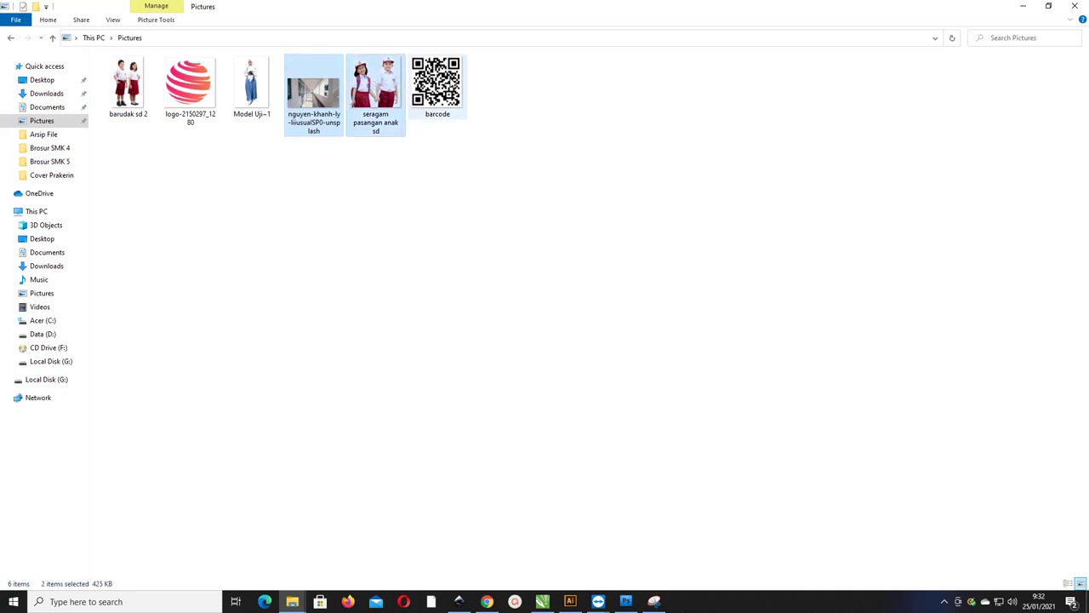
{"action": "left_click", "coordinate": [435, 81], "text": "ctrl"}
{"action": "left_click", "coordinate": [189, 85], "text": "ctrl"}
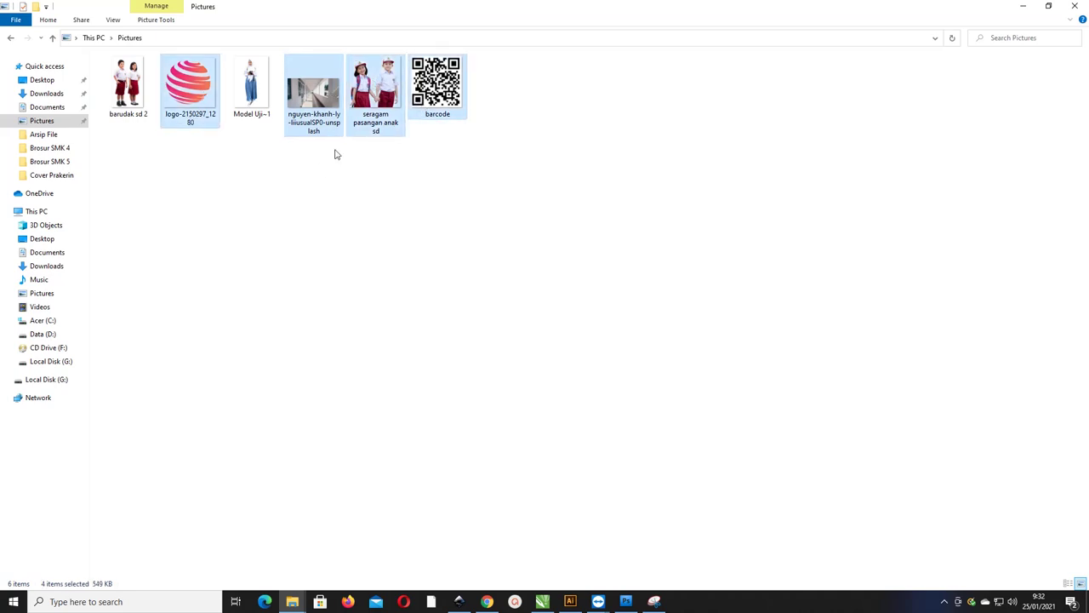
{"action": "left_click_drag", "start_coordinate": [319, 119], "coordinate": [502, 507]}
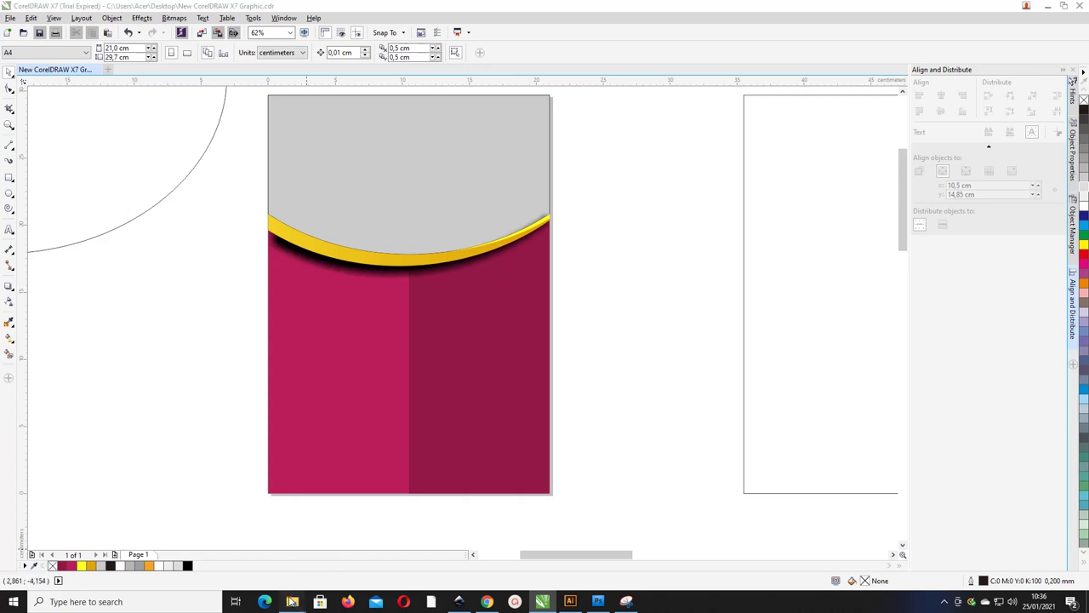
{"action": "mouse_move", "coordinate": [294, 601]}
{"action": "left_click", "coordinate": [209, 552]}
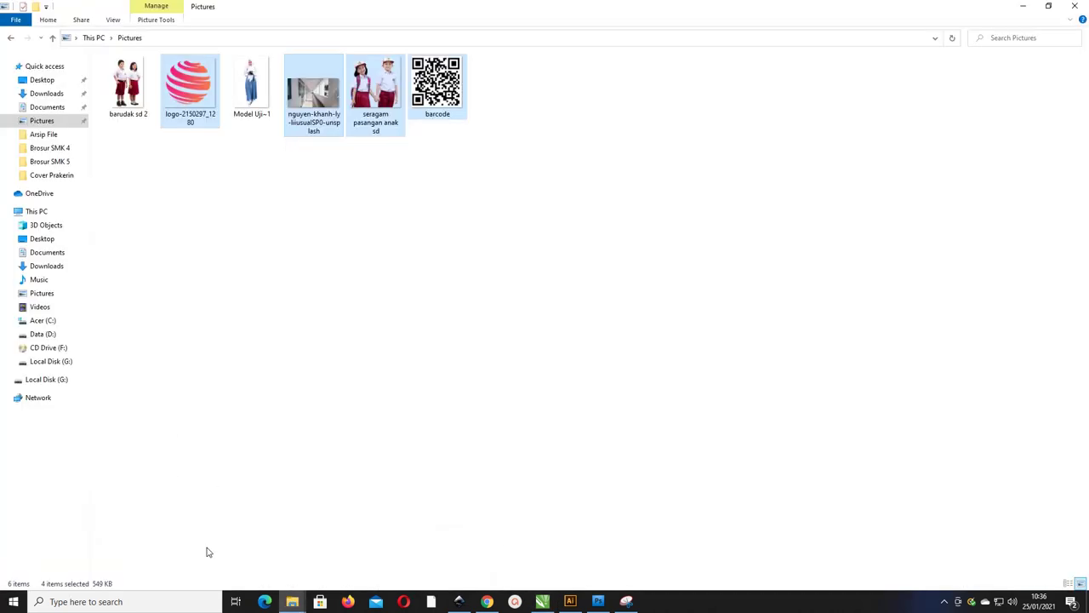
{"action": "left_click_drag", "start_coordinate": [436, 85], "coordinate": [508, 405]}
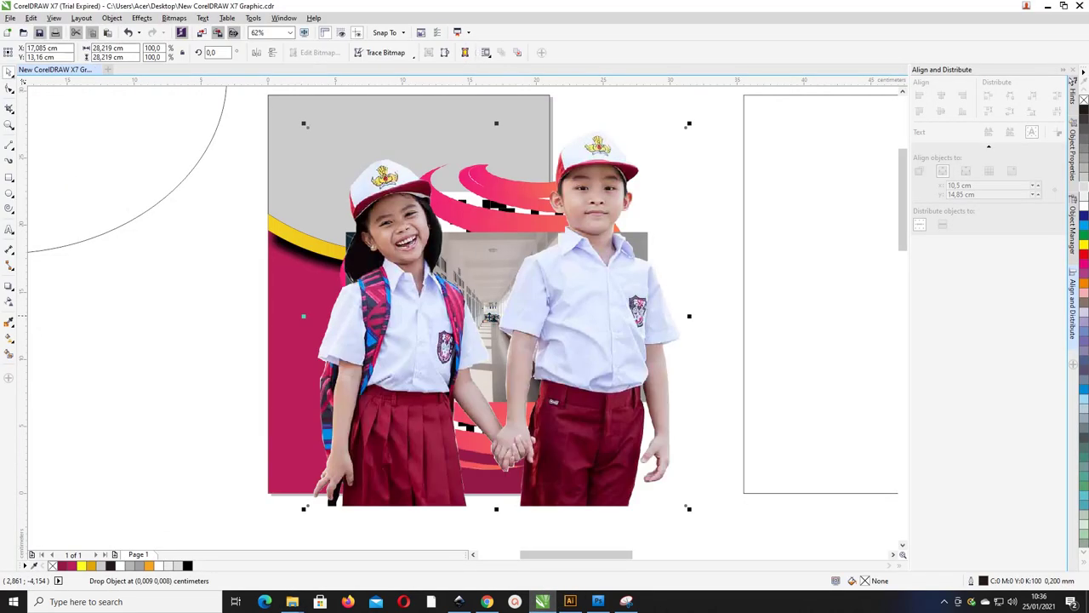
Spread the imported images apart, moving the school pair and logo to the right of the page and scaling the barcode to 48.6%
{"action": "scroll", "coordinate": [451, 288], "scroll_direction": "down", "scroll_amount": 1}
{"action": "left_click_drag", "start_coordinate": [493, 289], "coordinate": [685, 273]}
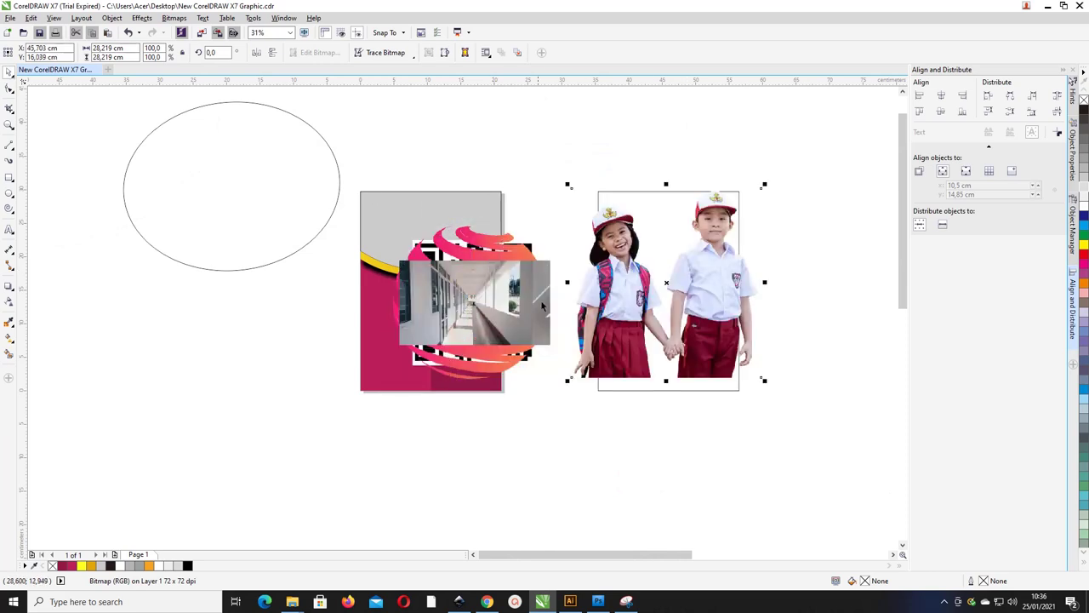
{"action": "left_click_drag", "start_coordinate": [539, 242], "coordinate": [559, 239]}
{"action": "key", "text": "ctrl+z"}
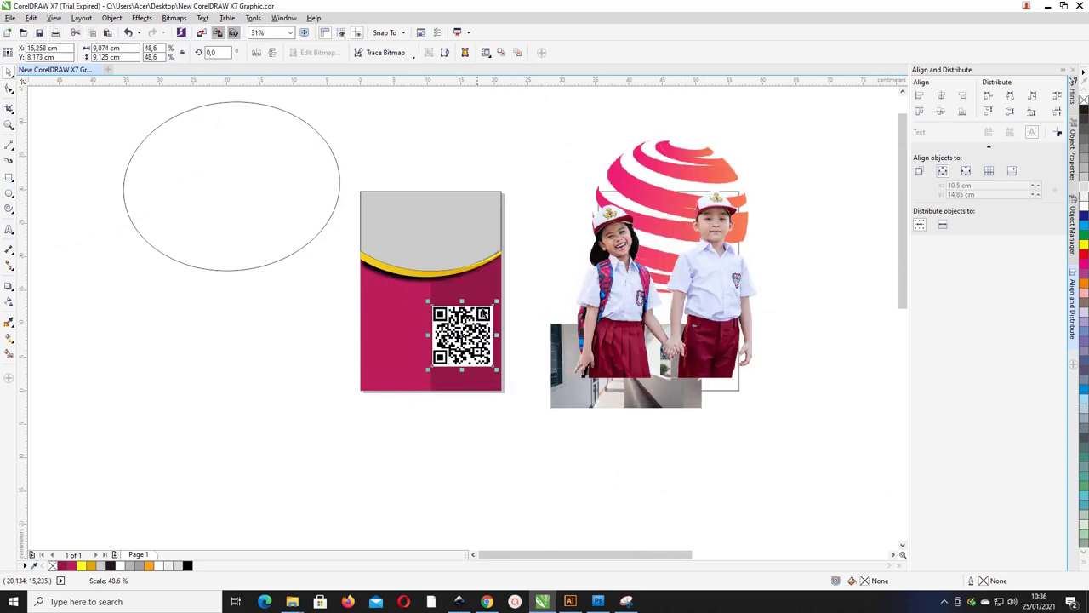
{"action": "key", "text": "ctrl+z"}
Move the corridor photo onto the page, over the crimson panels below the grey header
{"action": "left_click_drag", "start_coordinate": [559, 381], "coordinate": [376, 248]}
{"action": "scroll", "coordinate": [397, 248], "scroll_direction": "up", "scroll_amount": 2}
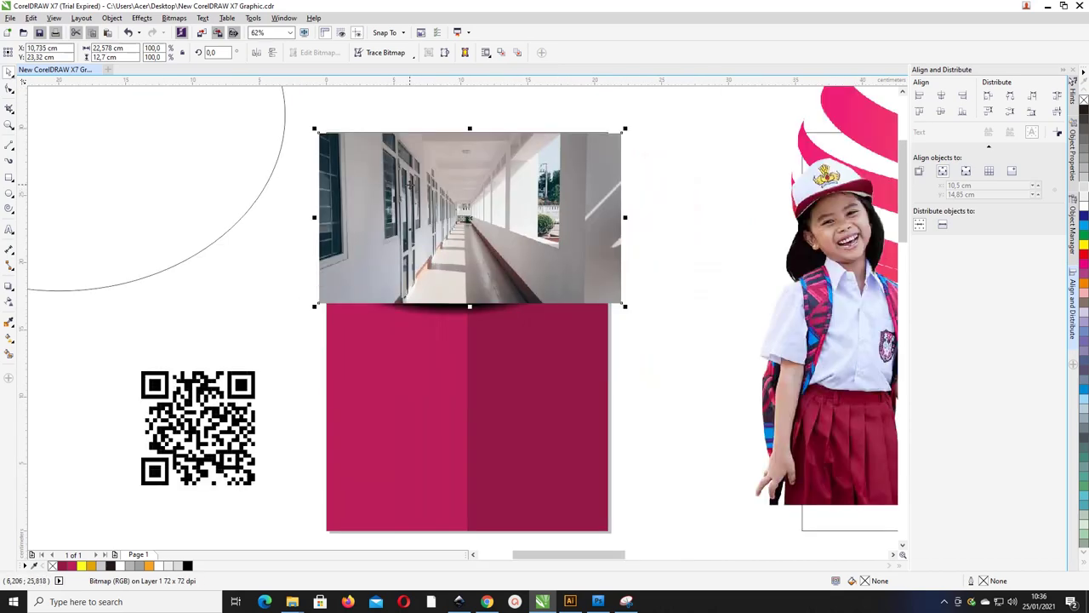
{"action": "scroll", "coordinate": [412, 186], "scroll_direction": "up", "scroll_amount": 2}
{"action": "scroll", "coordinate": [411, 181], "scroll_direction": "down", "scroll_amount": 4}
{"action": "left_click_drag", "start_coordinate": [450, 201], "coordinate": [450, 276]}
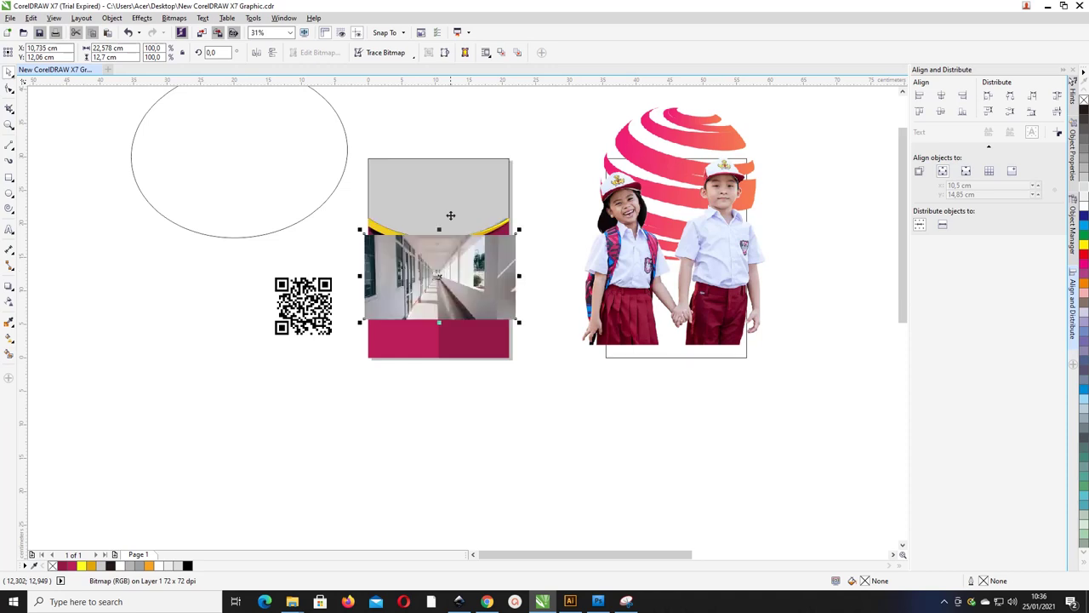
Duplicate the grey header shape, centre the copy on the corridor photo and order the photo behind it
{"action": "left_click", "coordinate": [444, 187]}
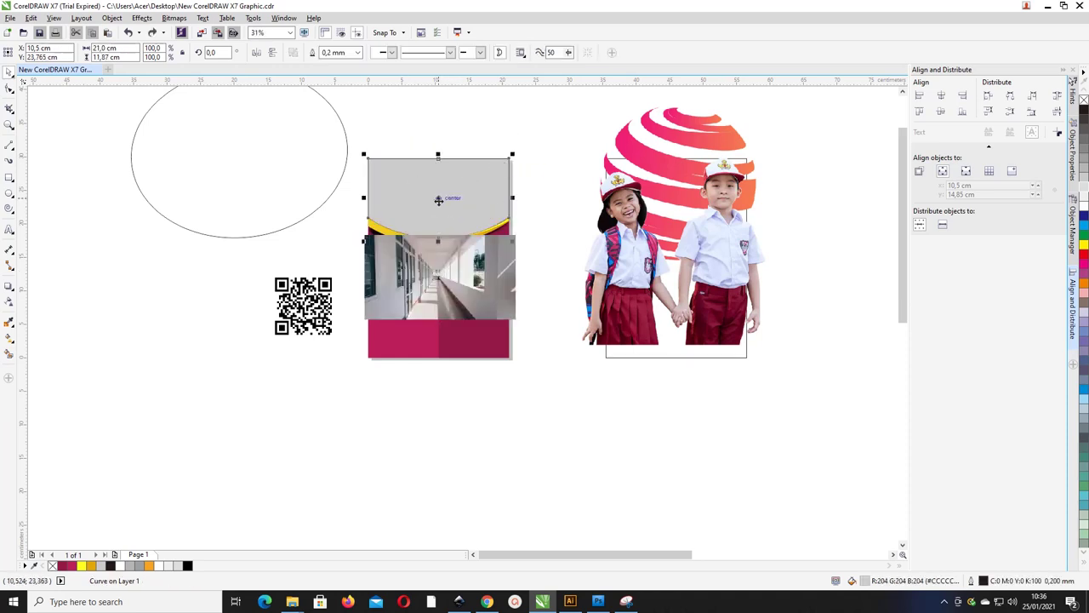
{"action": "scroll", "coordinate": [437, 196], "scroll_direction": "up", "scroll_amount": 2}
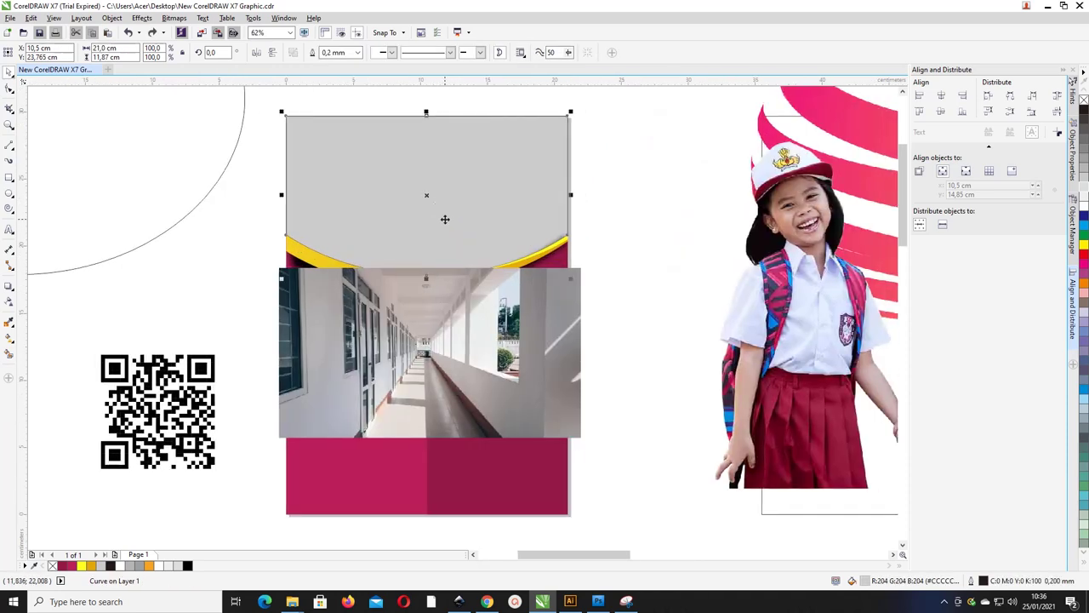
{"action": "key", "text": "ctrl+d"}
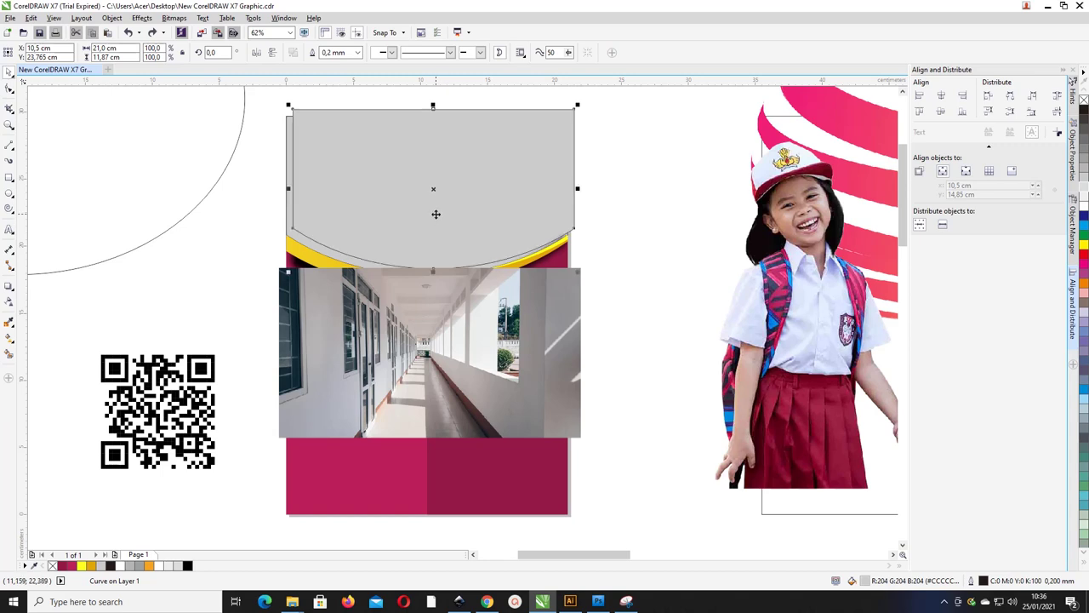
{"action": "left_click", "coordinate": [491, 315], "text": "shift"}
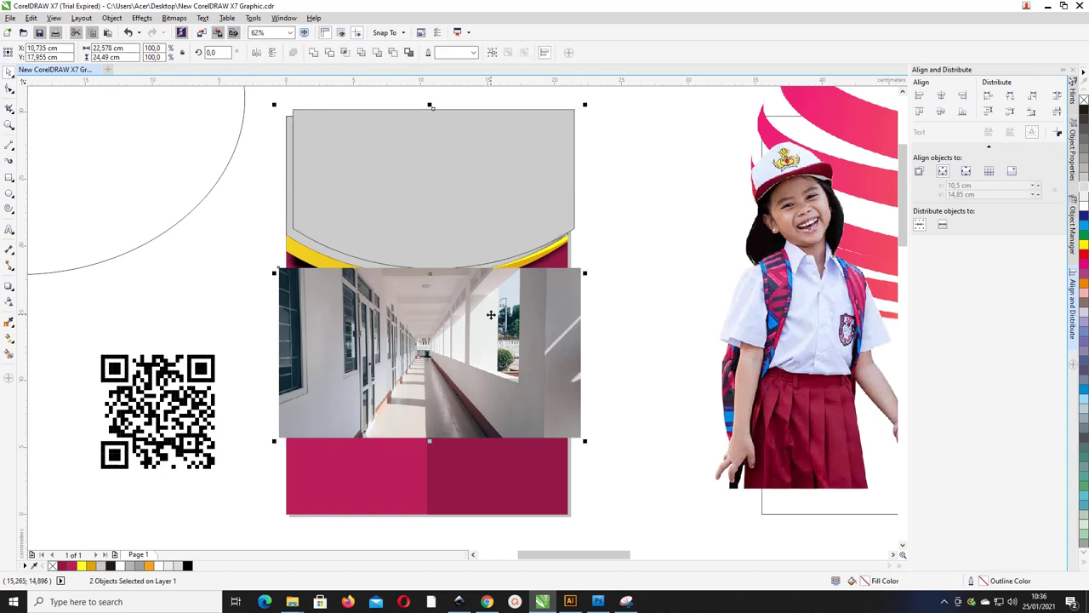
{"action": "key", "text": "c"}
{"action": "left_click", "coordinate": [553, 289]}
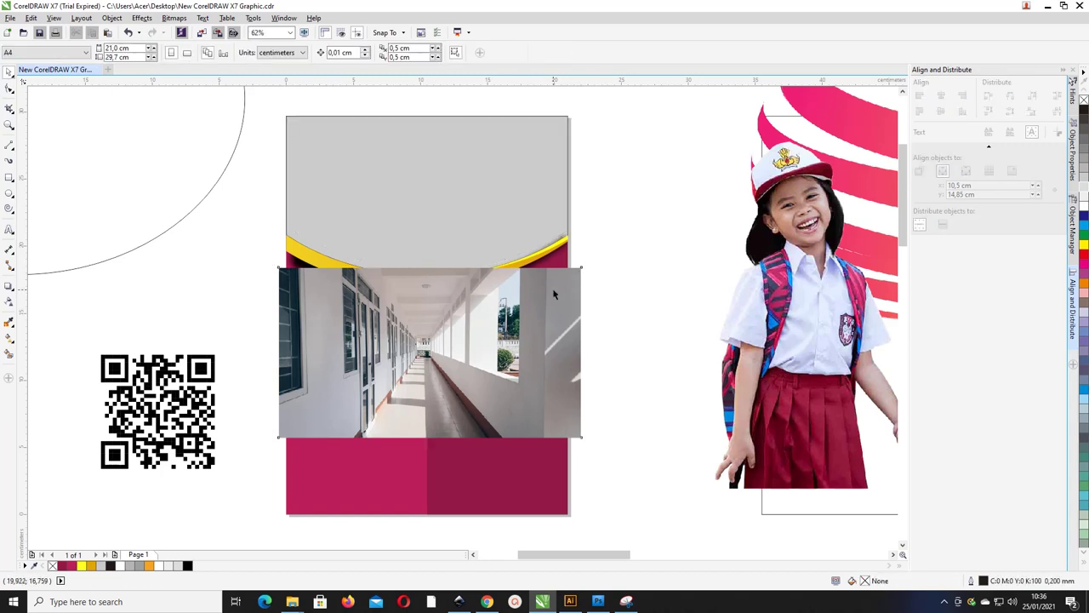
{"action": "key", "text": "ctrl+Page_Down"}
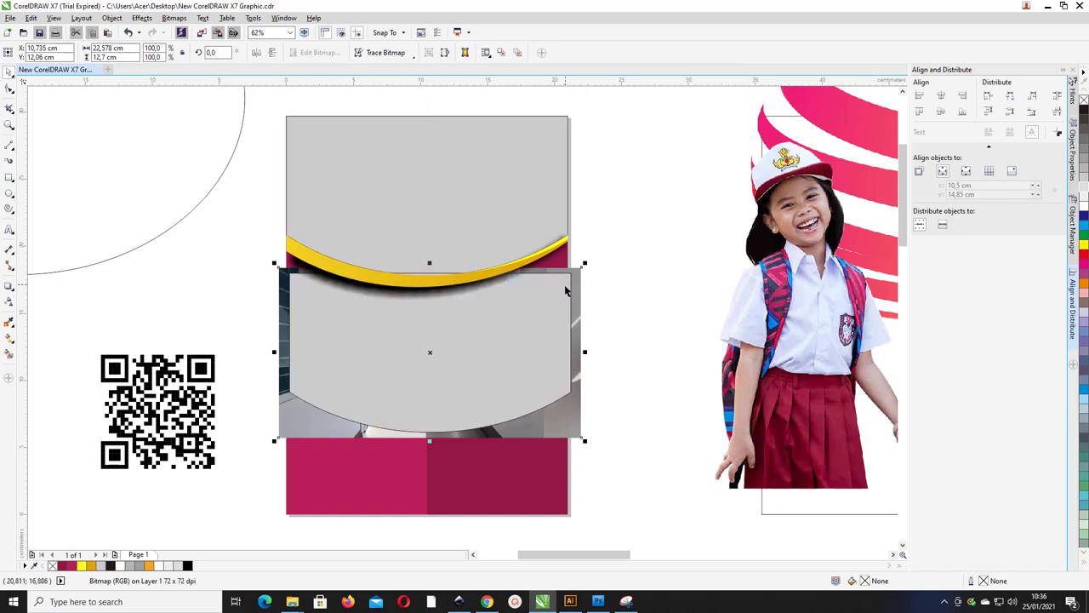
Move the corridor photo and the header copy together down the page, clear of the gold band and shadow
{"action": "left_click", "coordinate": [561, 294], "text": "shift"}
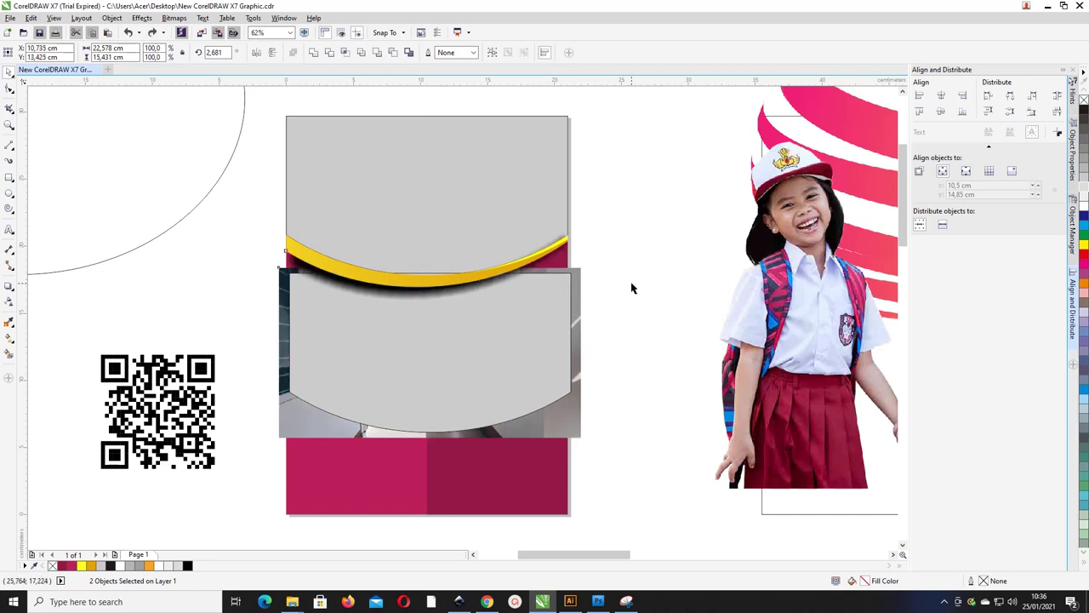
{"action": "left_click", "coordinate": [631, 288]}
{"action": "left_click", "coordinate": [568, 289]}
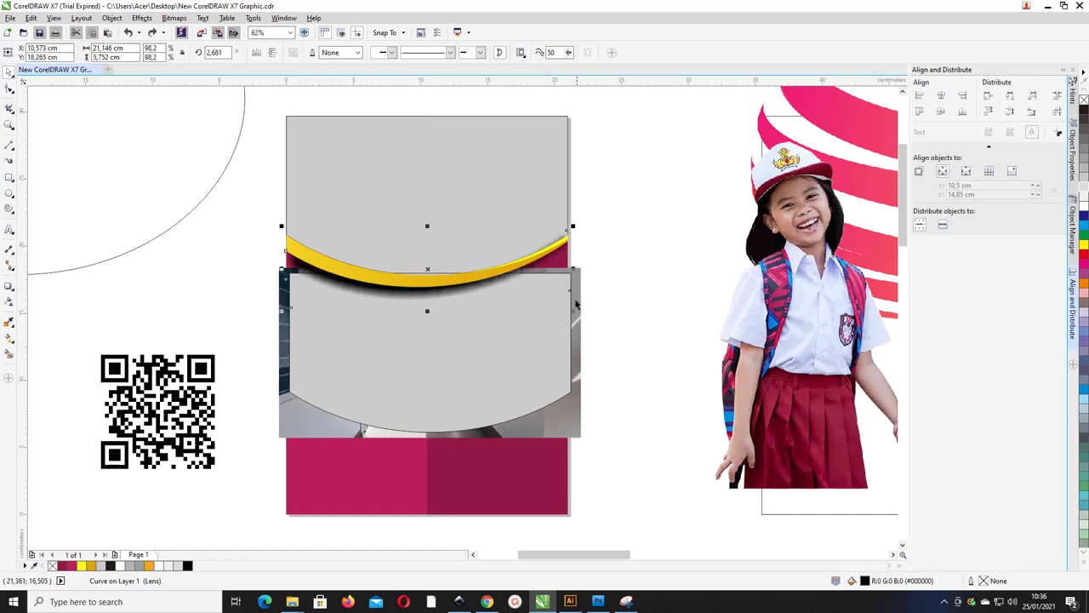
{"action": "left_click", "coordinate": [567, 423], "text": "shift"}
{"action": "left_click_drag", "start_coordinate": [567, 423], "coordinate": [564, 459]}
{"action": "left_click", "coordinate": [586, 318]}
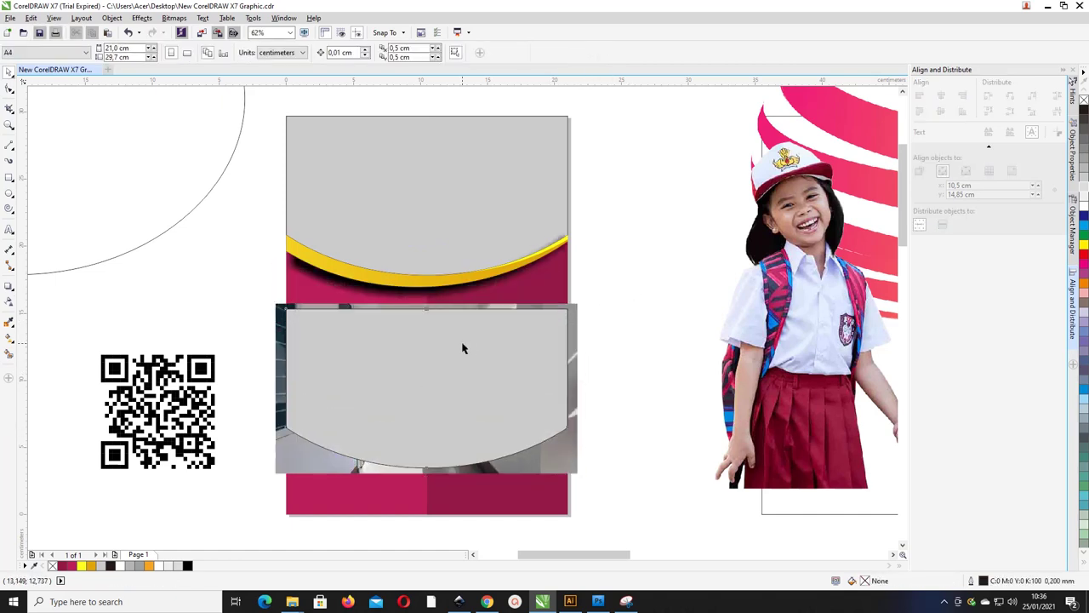
Remove the grey fill from the header copy so only its outline lies over the corridor photo
{"action": "left_click", "coordinate": [454, 347]}
{"action": "left_click", "coordinate": [633, 352]}
{"action": "left_click", "coordinate": [576, 322]}
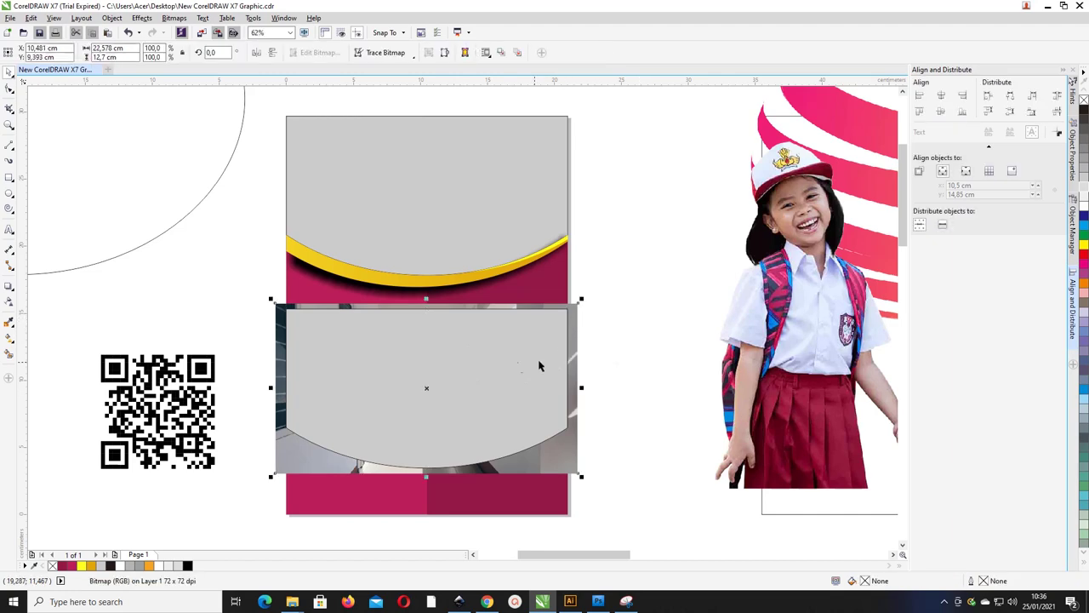
{"action": "scroll", "coordinate": [320, 355], "scroll_direction": "up", "scroll_amount": 2}
{"action": "scroll", "coordinate": [328, 352], "scroll_direction": "down", "scroll_amount": 2}
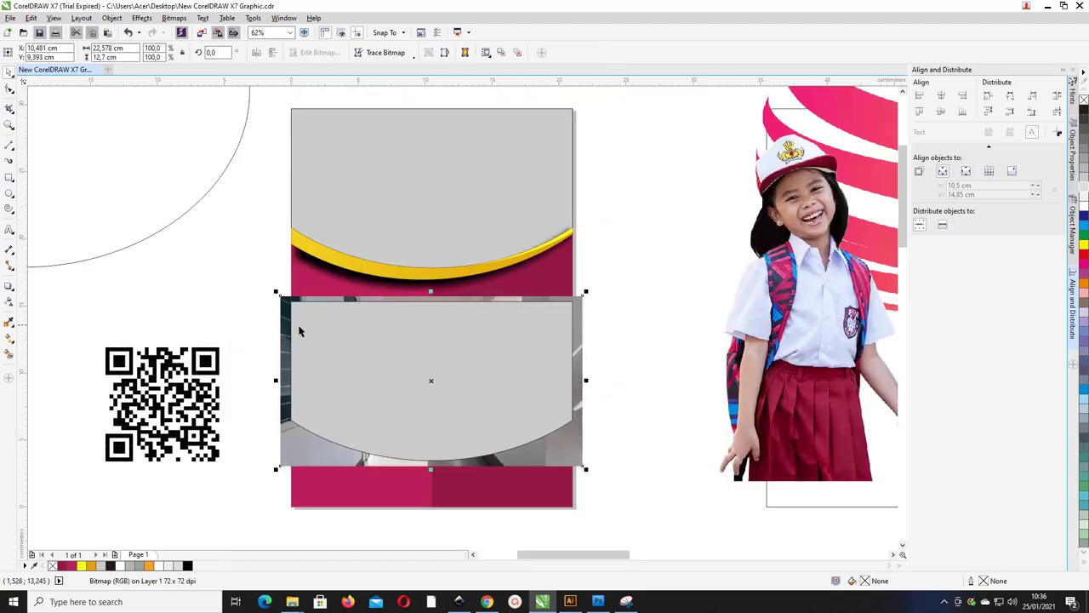
{"action": "left_click", "coordinate": [322, 311]}
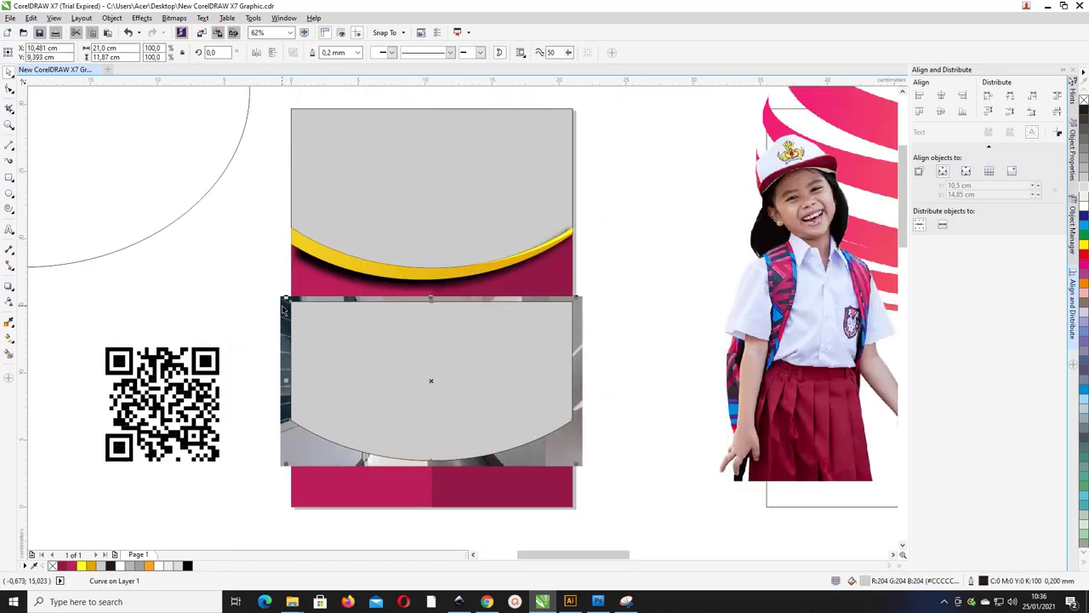
{"action": "left_click", "coordinate": [338, 320]}
{"action": "left_click", "coordinate": [52, 566]}
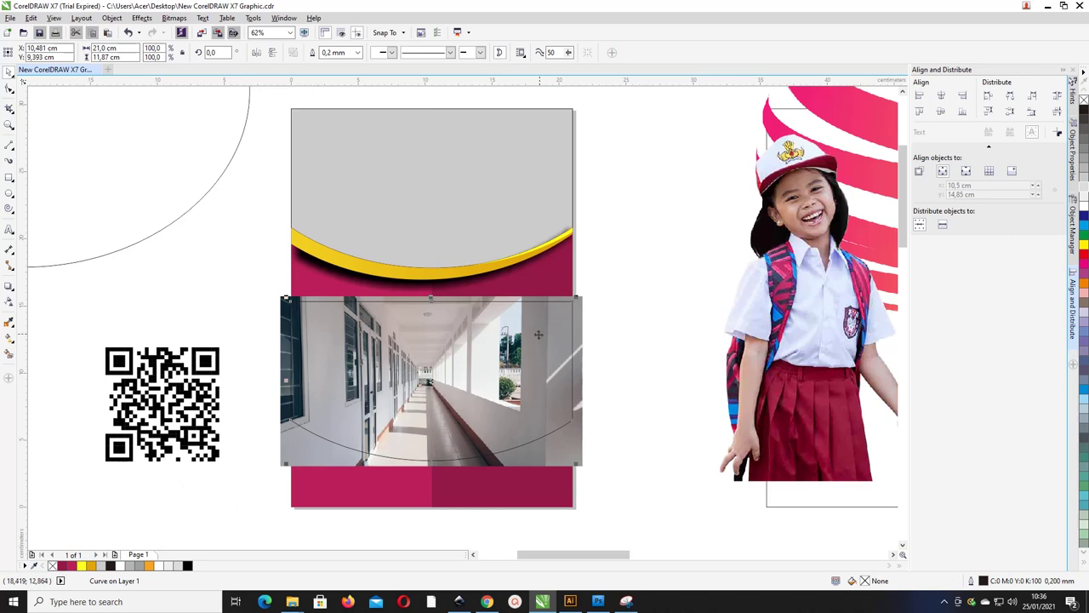
Scale the corridor photo to 96.5% by its upper-right corner and centre the header outline horizontally on it
{"action": "left_click", "coordinate": [580, 305]}
{"action": "scroll", "coordinate": [593, 302], "scroll_direction": "left", "scroll_amount": 1}
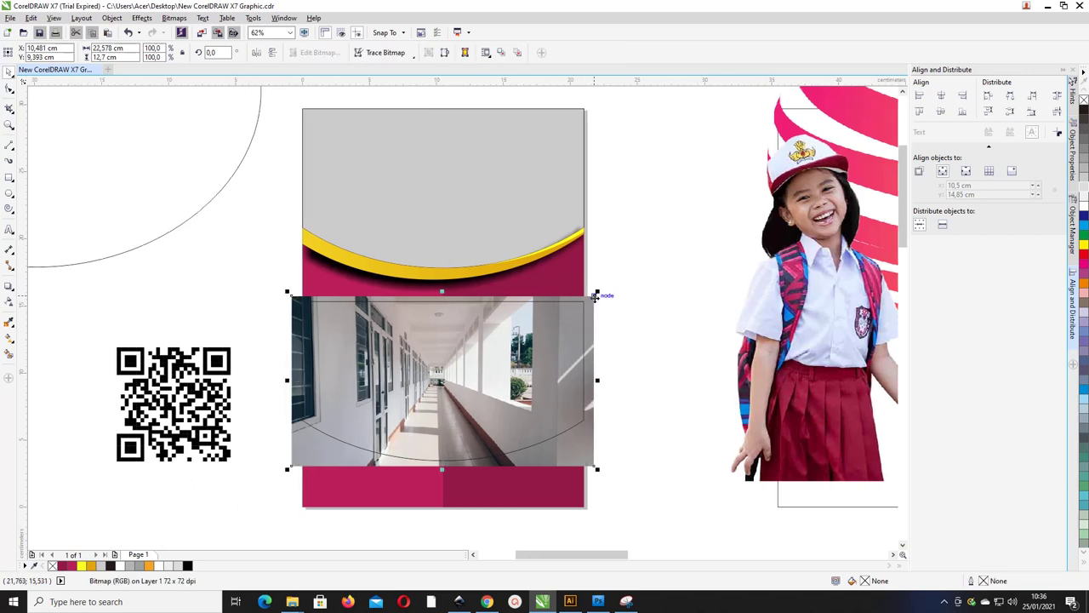
{"action": "left_click_drag", "start_coordinate": [593, 295], "coordinate": [585, 301]}
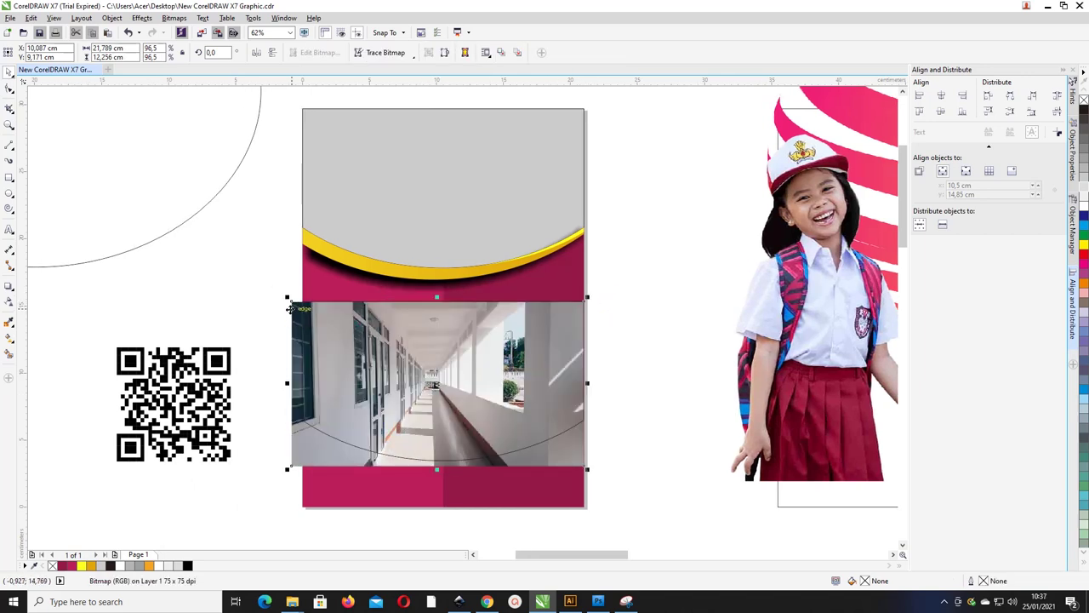
{"action": "left_click", "coordinate": [561, 444]}
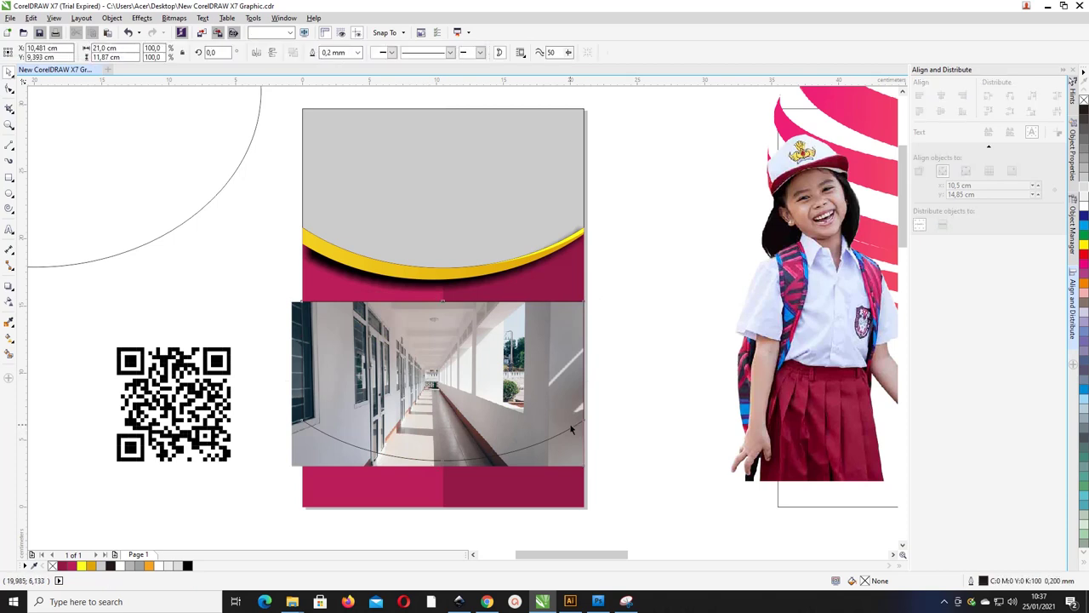
{"action": "left_click", "coordinate": [564, 449]}
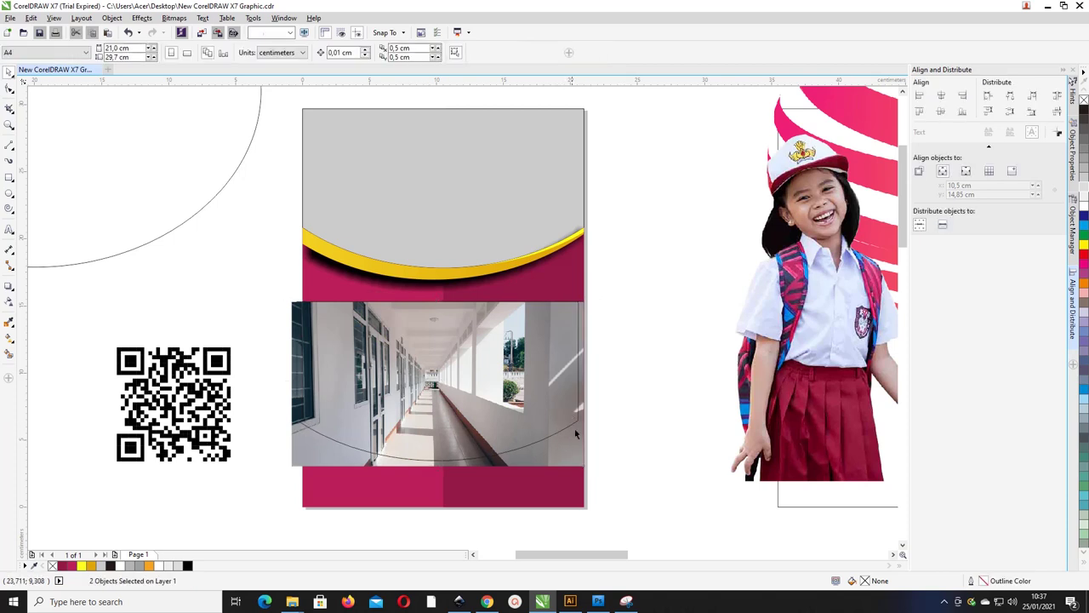
PowerClip the corridor photo inside the header outline, remove its outline and shift the clipped photo slightly down and right
{"action": "right_click", "coordinate": [565, 449]}
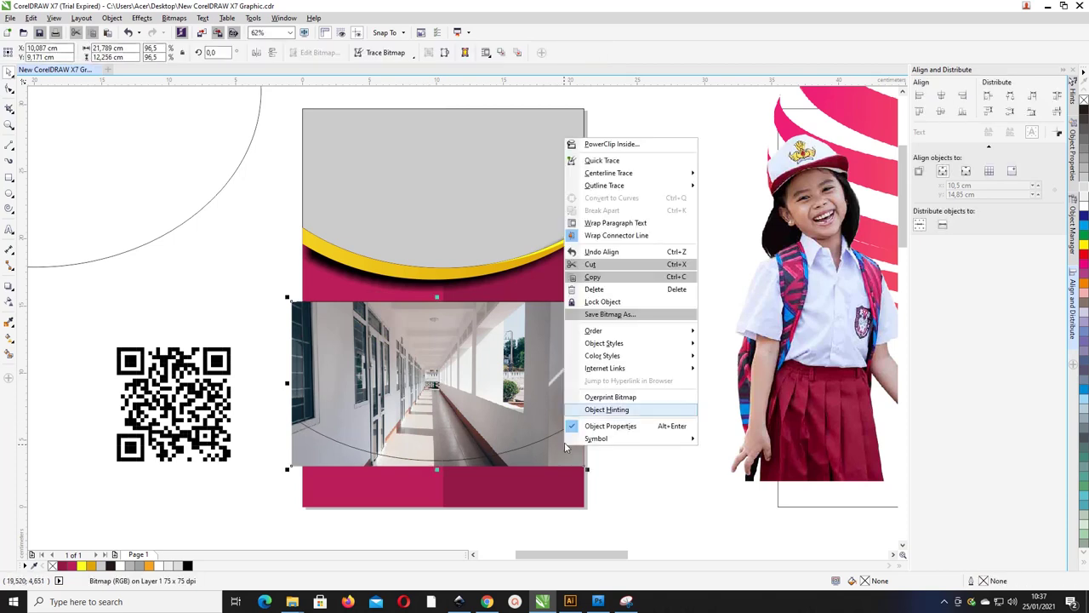
{"action": "left_click", "coordinate": [607, 145]}
{"action": "left_click", "coordinate": [492, 343]}
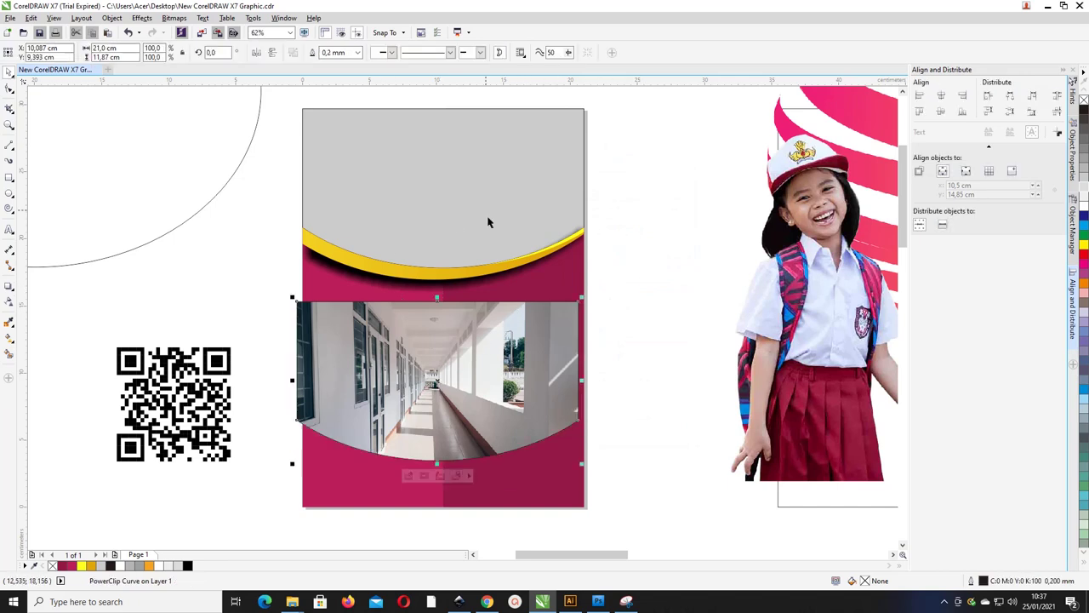
{"action": "right_click", "coordinate": [51, 565]}
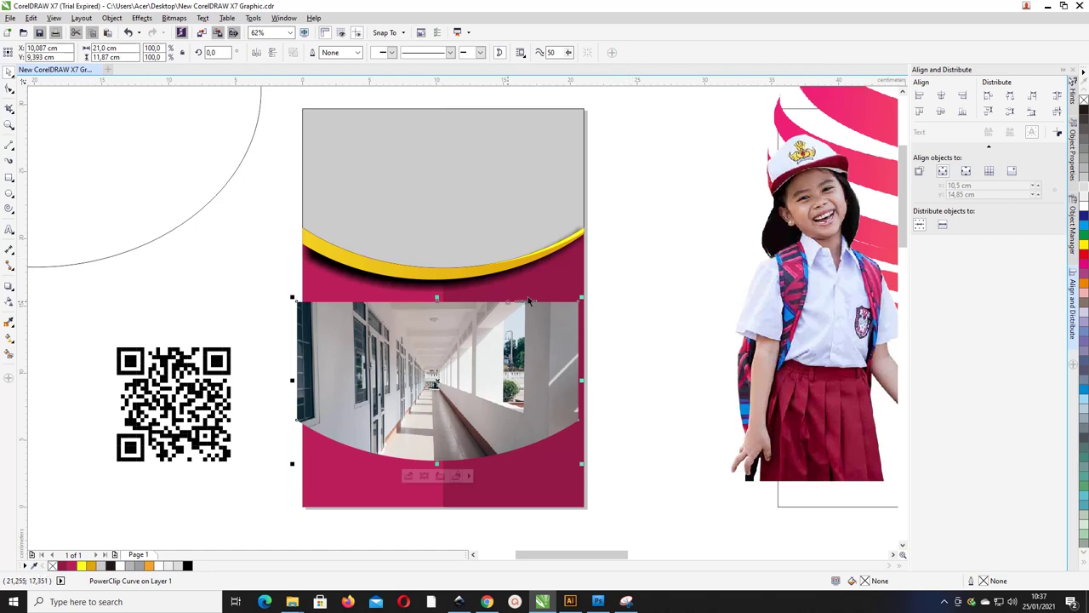
{"action": "left_click_drag", "start_coordinate": [501, 303], "coordinate": [514, 313]}
Place a copy of the grey header over the clipped corridor photo and bring it to the front
{"action": "left_click", "coordinate": [489, 205]}
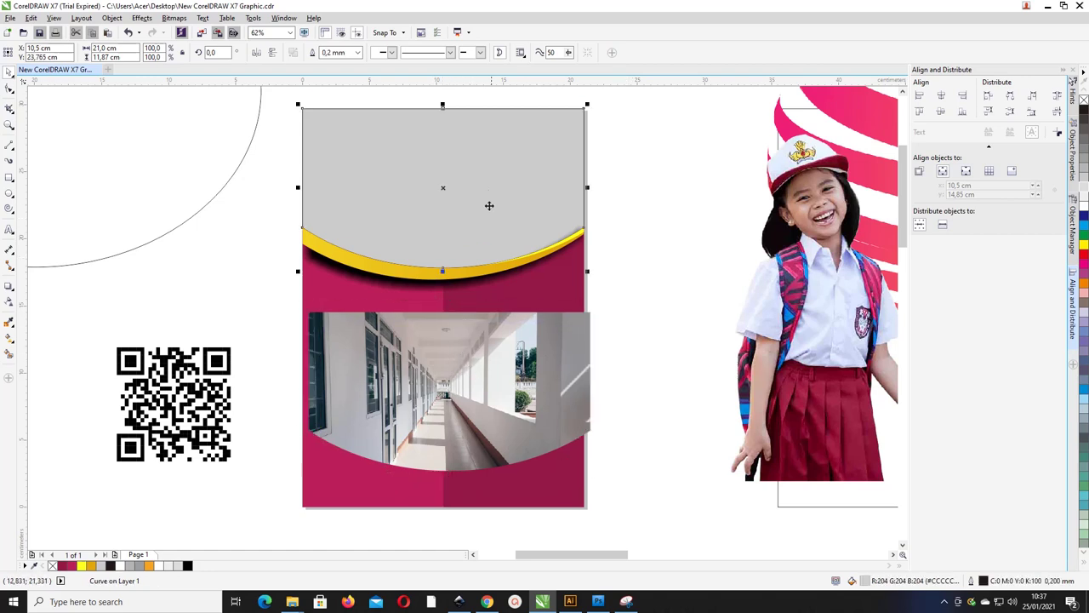
{"action": "left_click_drag", "start_coordinate": [435, 168], "coordinate": [478, 343]}
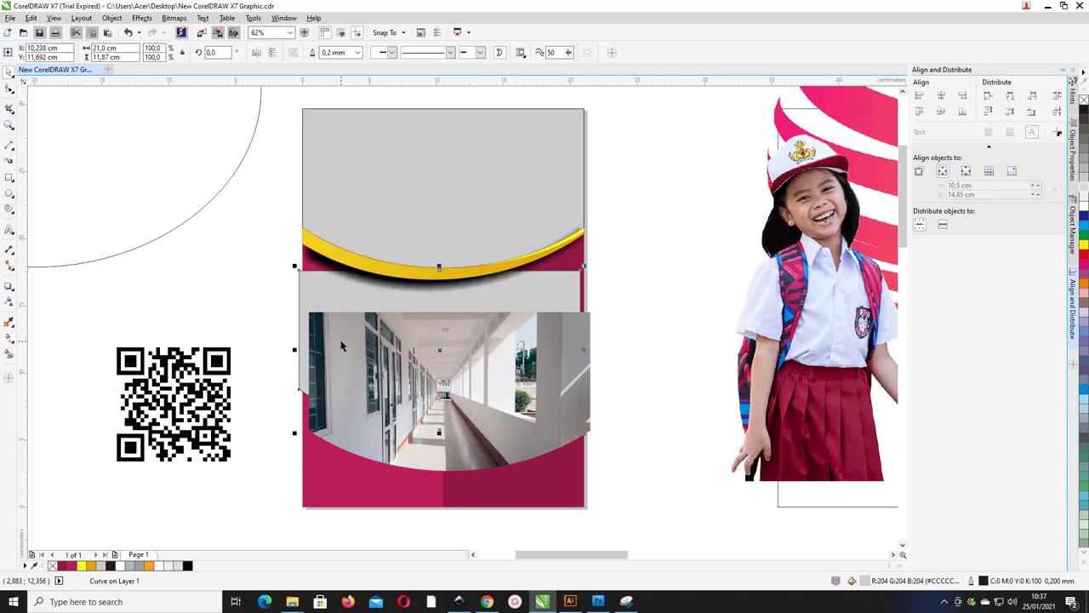
{"action": "key", "text": "shift+Page_Up"}
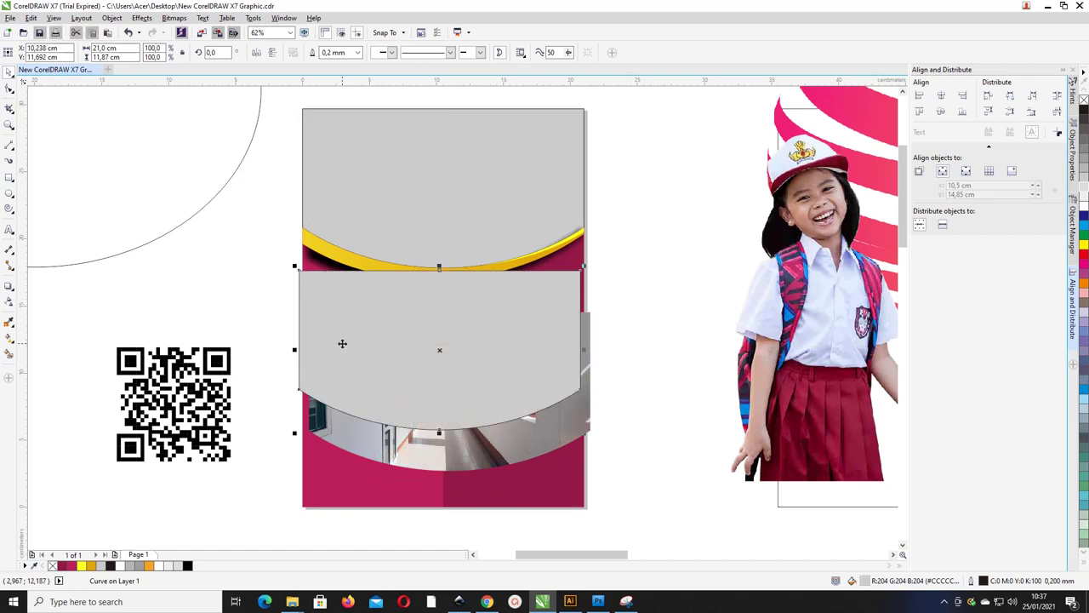
{"action": "left_click_drag", "start_coordinate": [410, 334], "coordinate": [407, 361]}
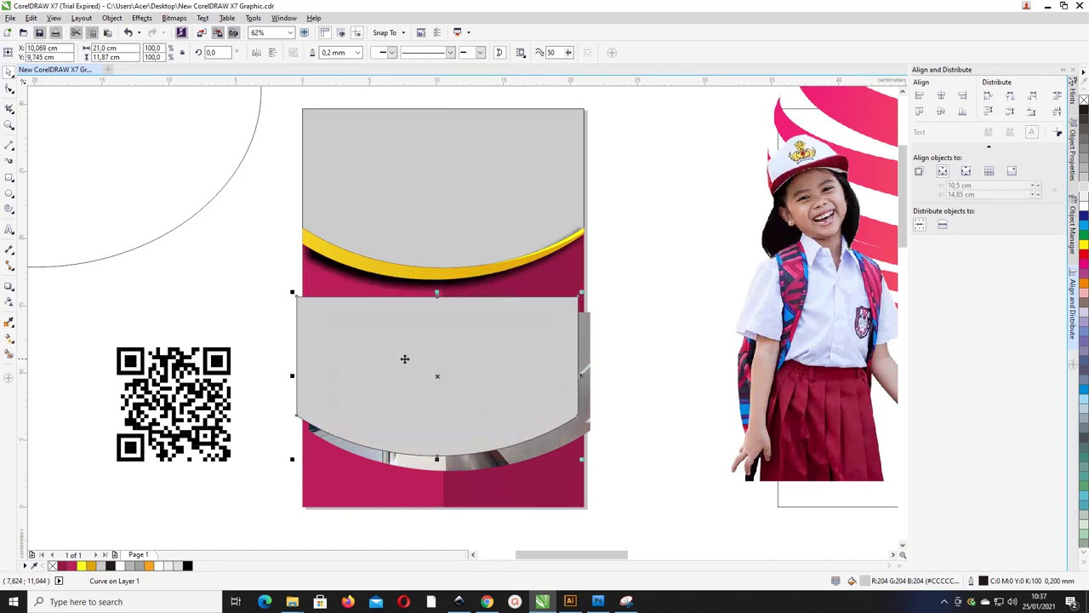
{"action": "right_click", "coordinate": [424, 356]}
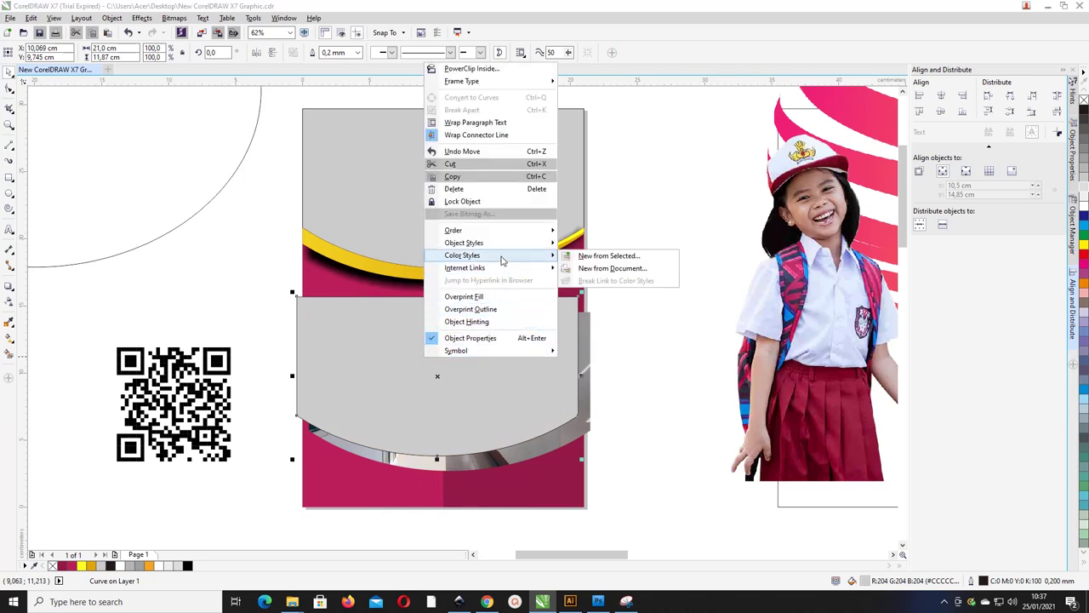
{"action": "mouse_move", "coordinate": [505, 235]}
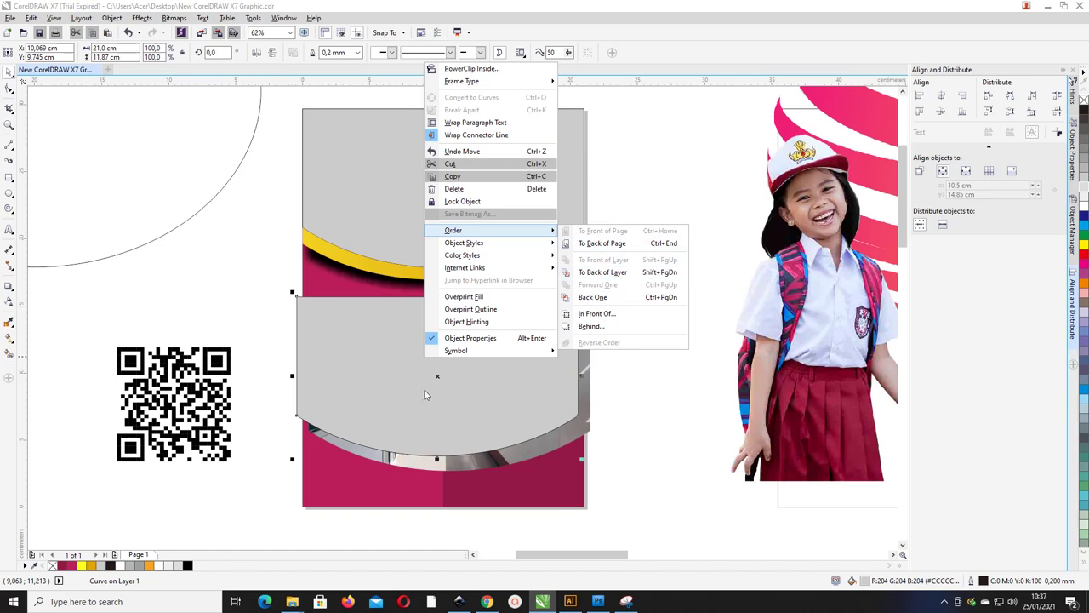
{"action": "left_click", "coordinate": [368, 375]}
{"action": "left_click", "coordinate": [368, 375]}
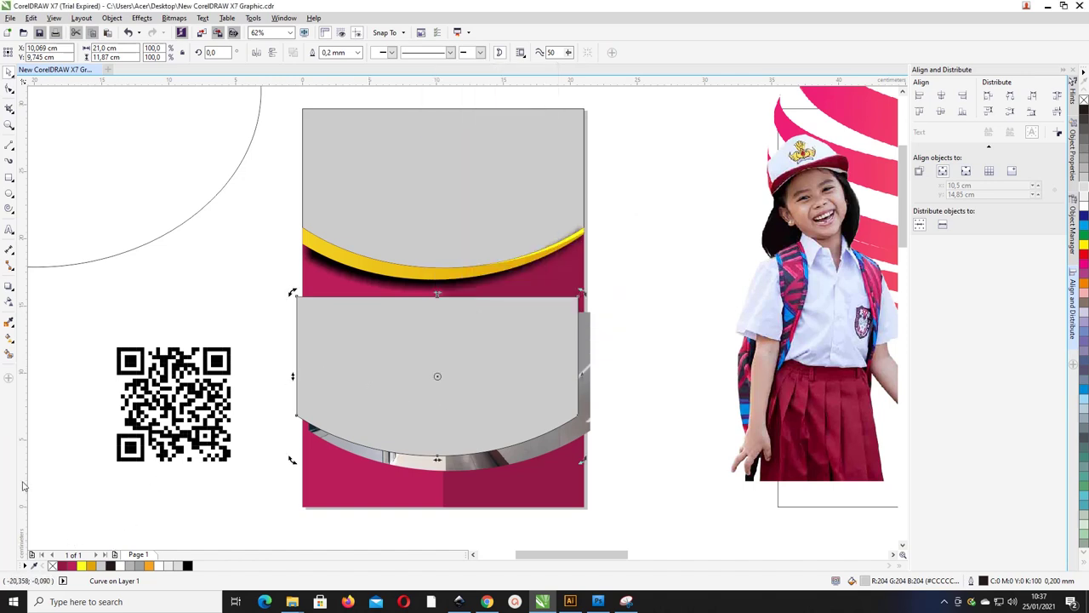
Give the grey header copy over the corridor photo a horizontal fountain fill with yellow at both ends
{"action": "left_click", "coordinate": [10, 339]}
{"action": "left_click_drag", "start_coordinate": [296, 365], "coordinate": [546, 366]}
{"action": "scroll", "coordinate": [358, 139], "scroll_direction": "down", "scroll_amount": 1}
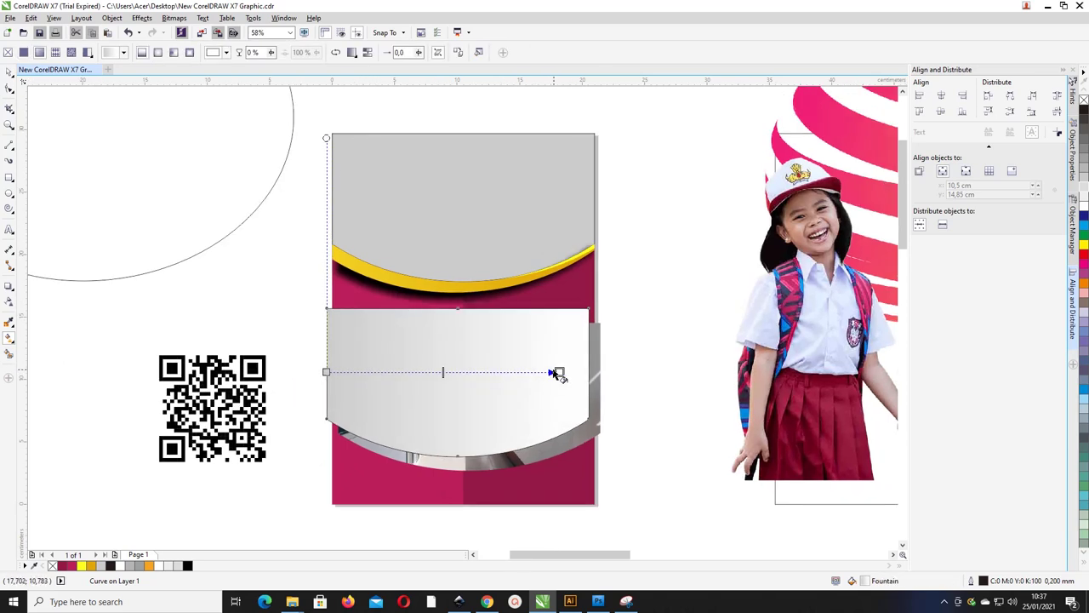
{"action": "left_click", "coordinate": [558, 372]}
{"action": "left_click", "coordinate": [83, 565]}
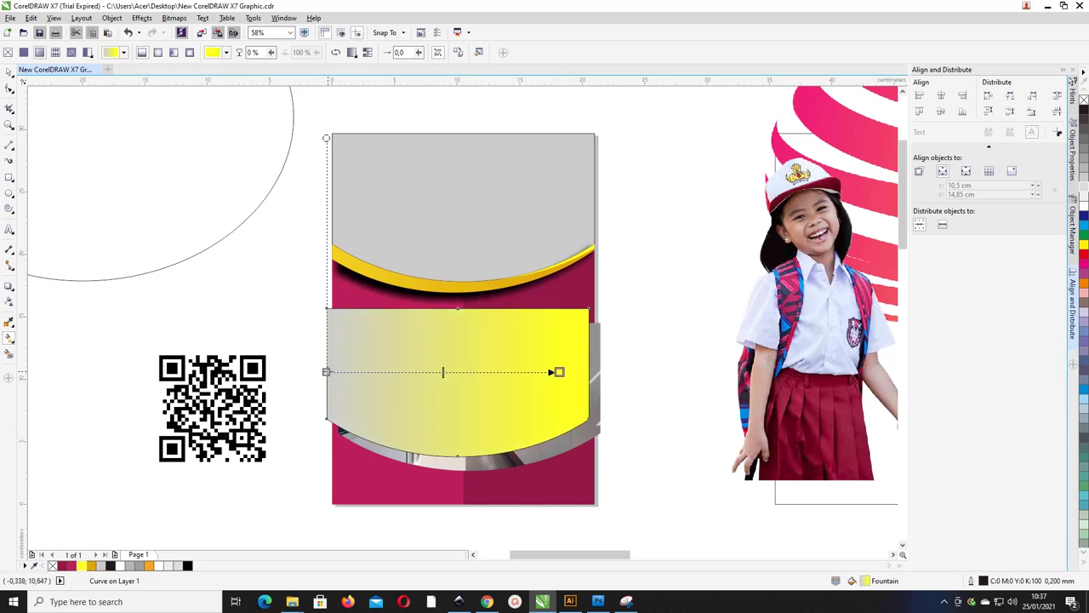
{"action": "left_click", "coordinate": [326, 371]}
{"action": "left_click", "coordinate": [84, 566]}
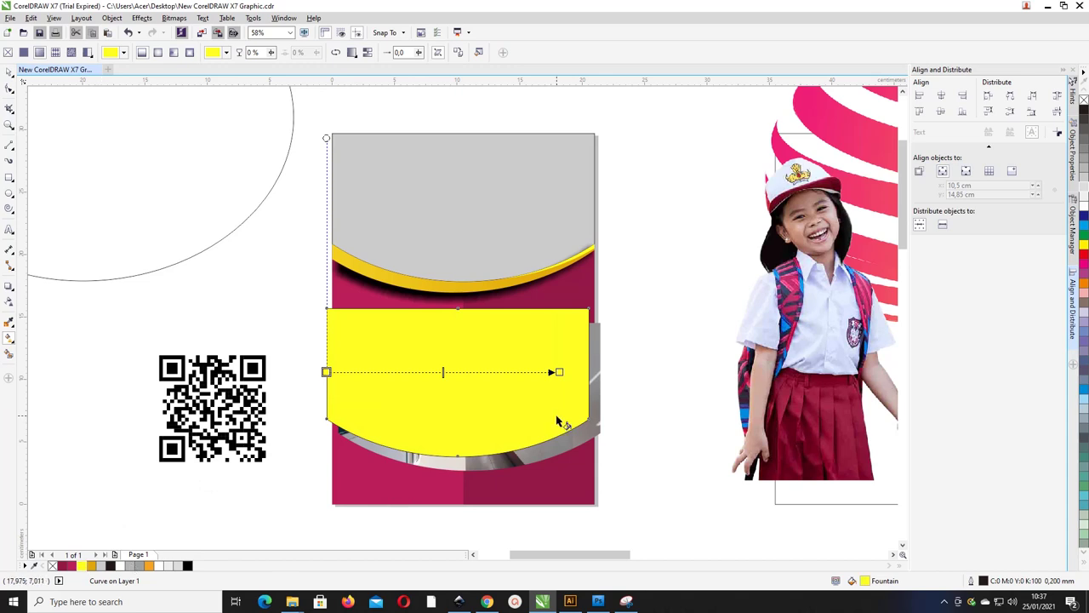
Set the fountain fill's right end to 100% transparency, extend it almost to the shape's right edge and remove the outline
{"action": "left_click_drag", "start_coordinate": [559, 388], "coordinate": [613, 389]}
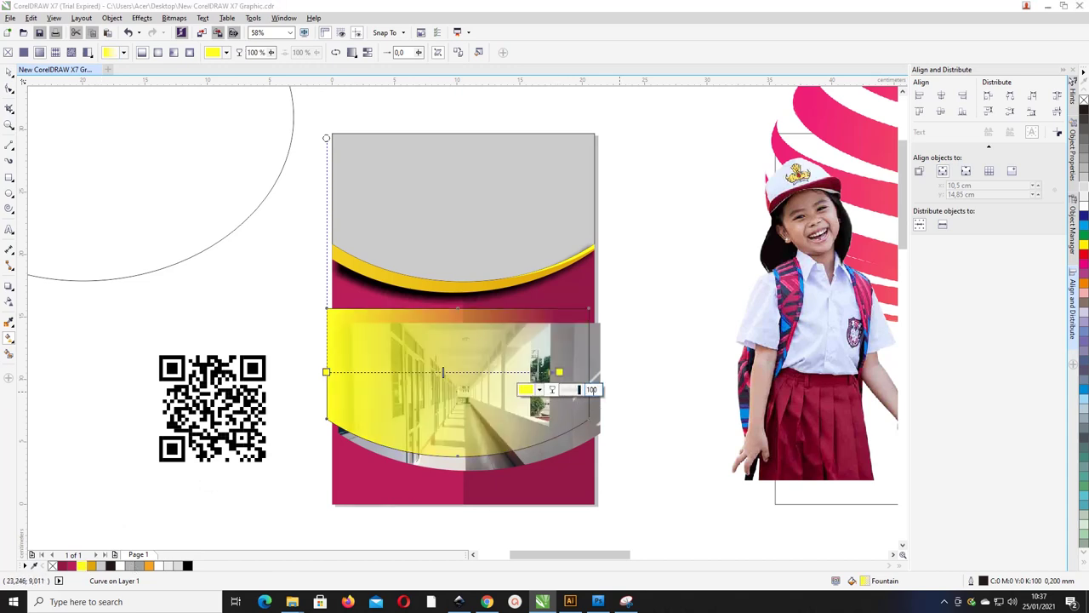
{"action": "left_click_drag", "start_coordinate": [559, 372], "coordinate": [584, 372]}
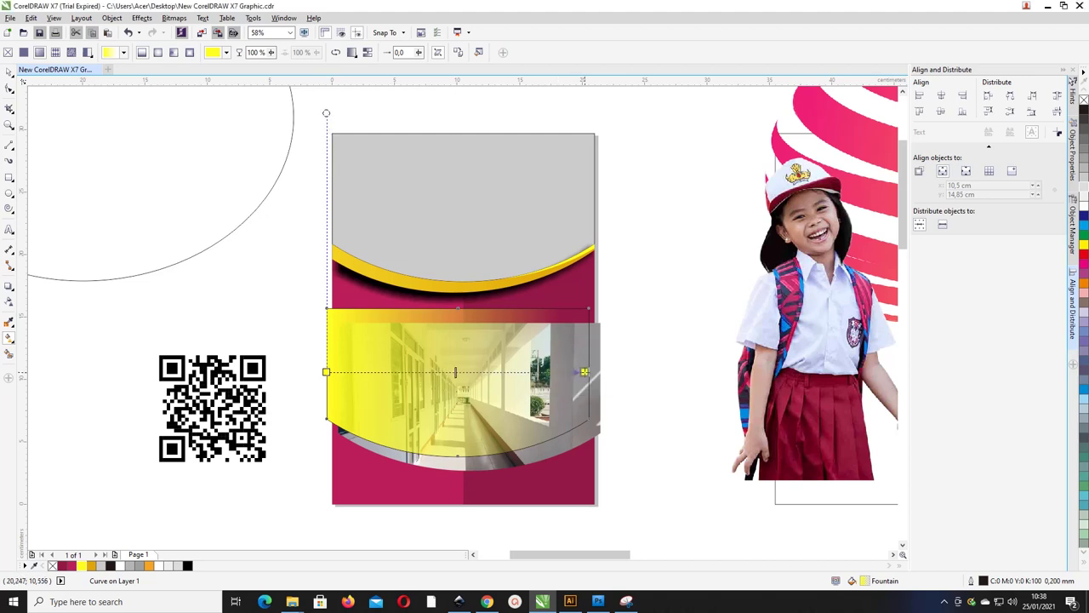
{"action": "left_click", "coordinate": [10, 74]}
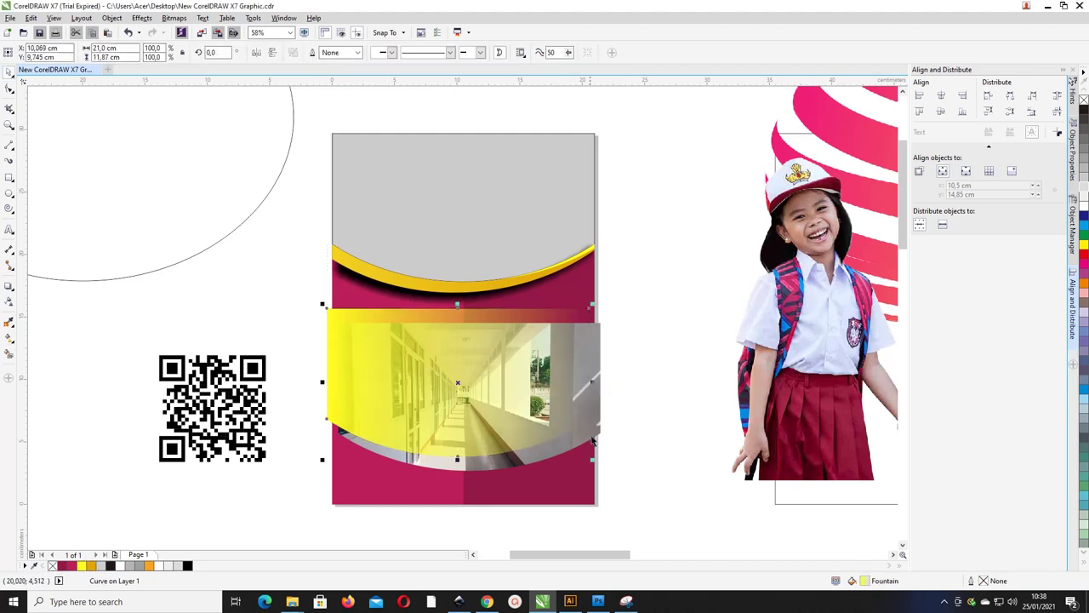
Align the yellow gradient shape to the page's top and left edges
{"action": "left_click", "coordinate": [638, 325]}
{"action": "left_click", "coordinate": [489, 327]}
{"action": "left_click", "coordinate": [921, 112]}
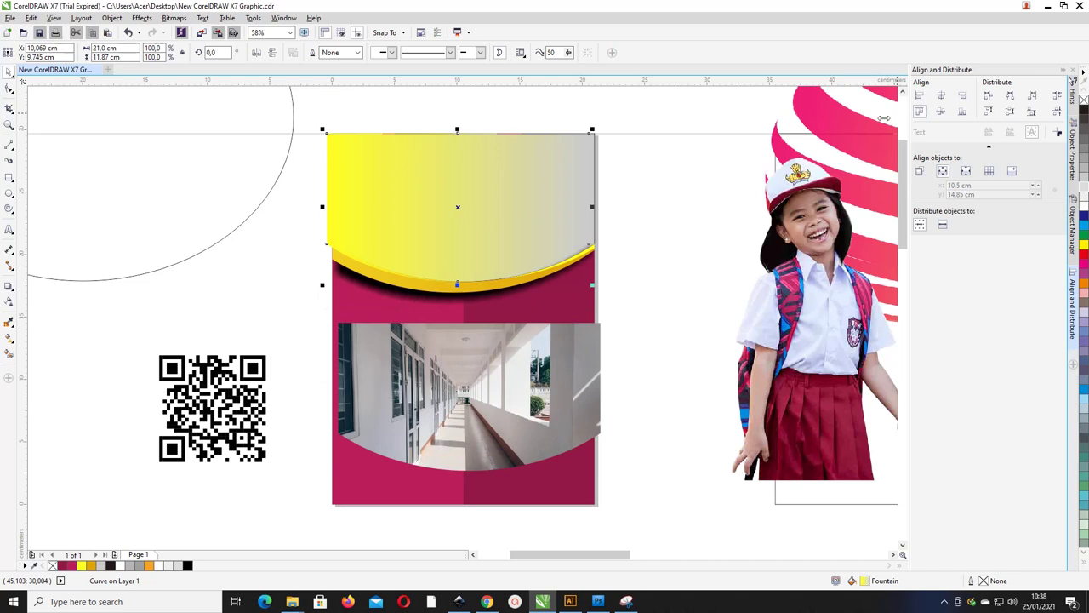
{"action": "left_click", "coordinate": [919, 94]}
{"action": "left_click", "coordinate": [692, 202]}
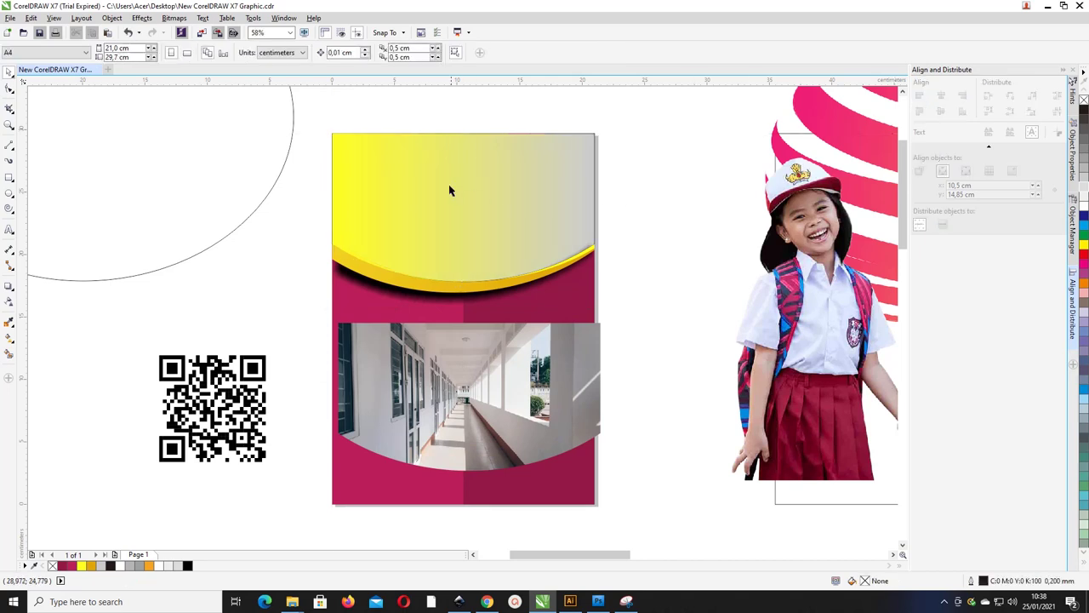
Align the clipped corridor photo to the page's left and top edges, beneath the yellow gradient
{"action": "left_click", "coordinate": [419, 293]}
{"action": "left_click", "coordinate": [441, 367]}
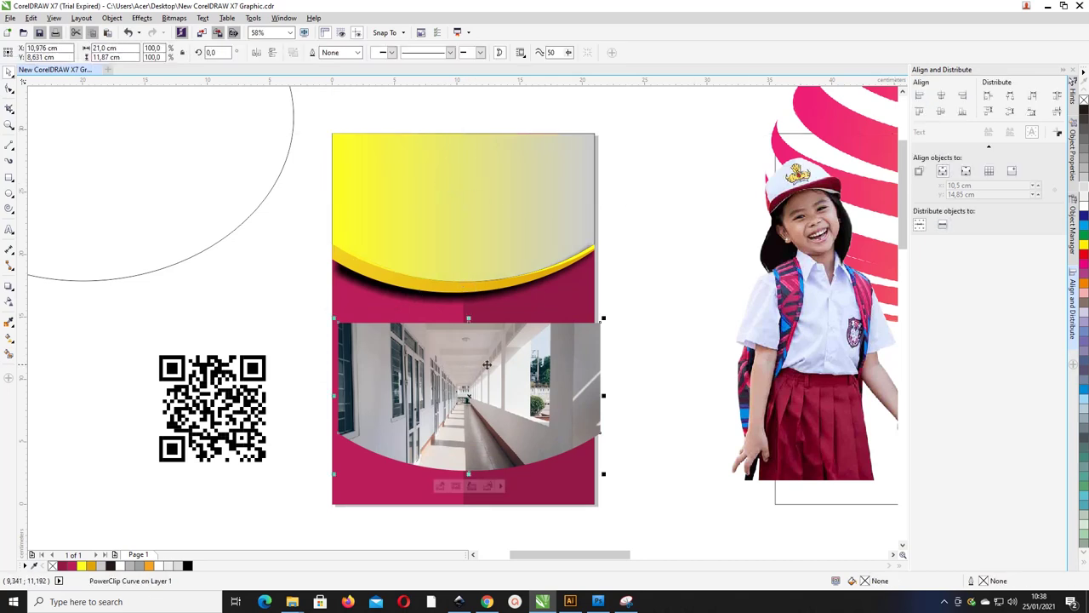
{"action": "left_click", "coordinate": [919, 95]}
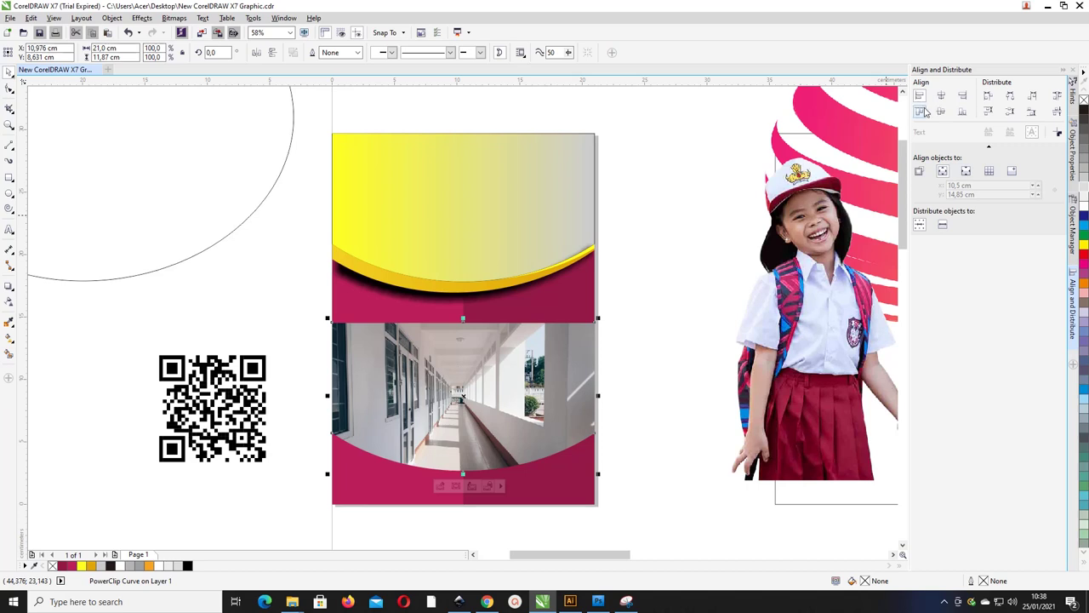
{"action": "left_click", "coordinate": [920, 112]}
{"action": "left_click", "coordinate": [666, 161]}
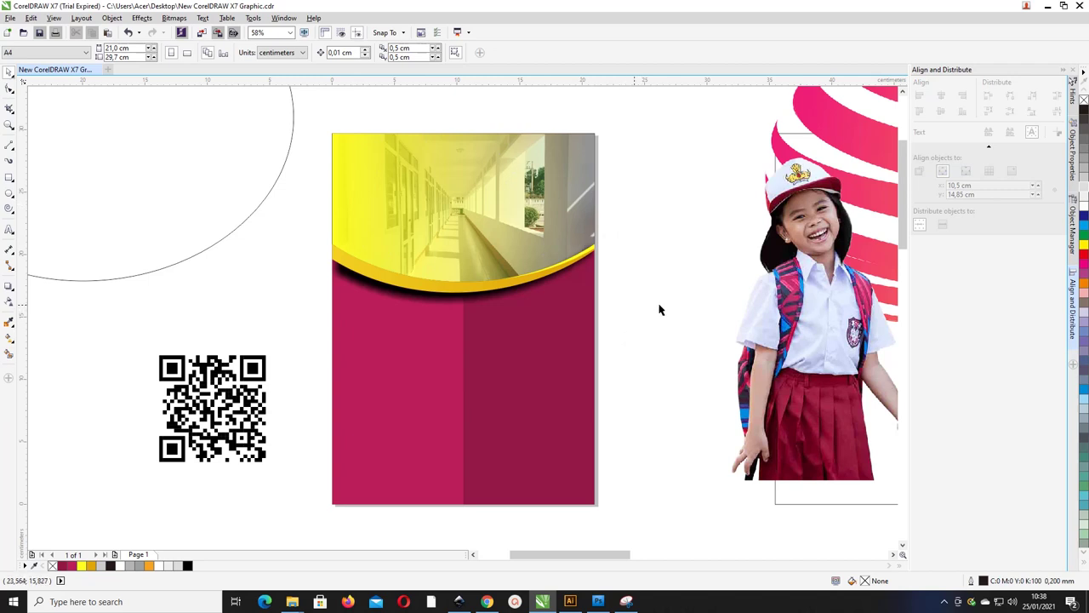
{"action": "left_click_drag", "start_coordinate": [897, 234], "coordinate": [898, 264]}
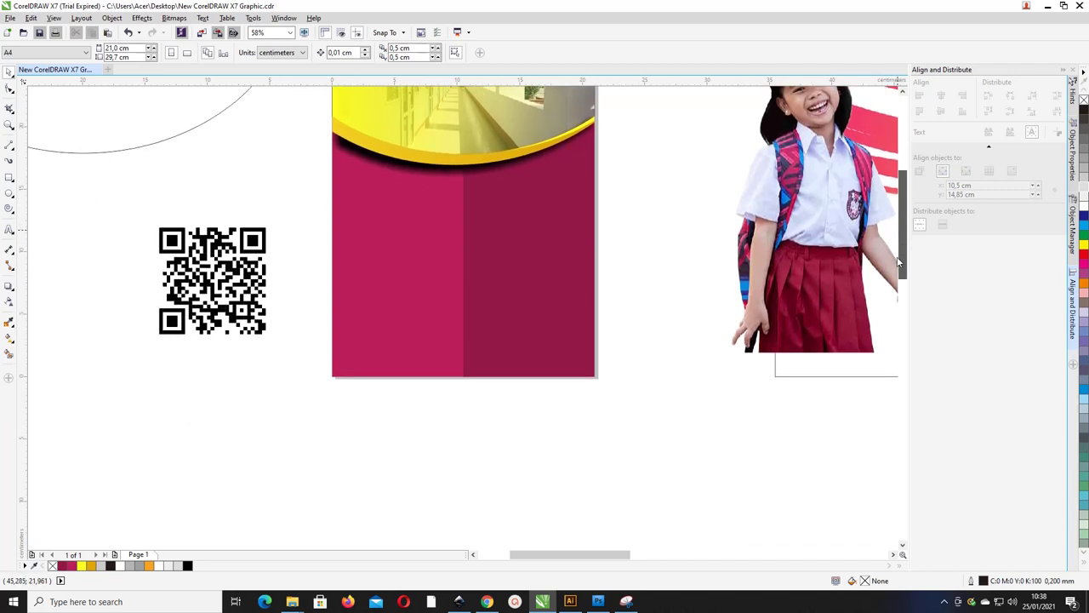
{"action": "key", "text": "z"}
{"action": "left_click_drag", "start_coordinate": [295, 308], "coordinate": [683, 408]}
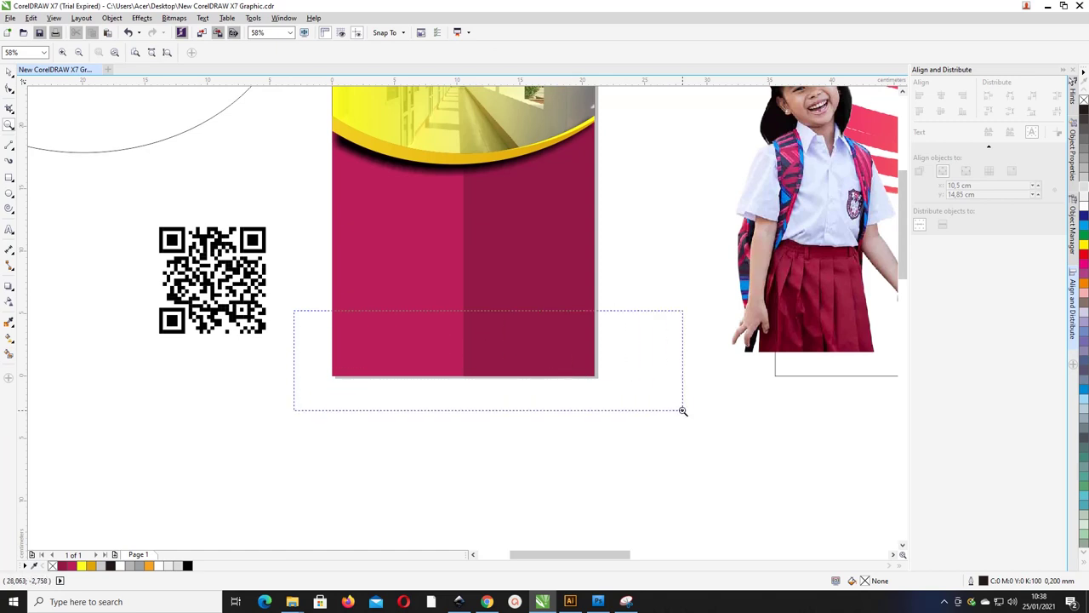
{"action": "scroll", "coordinate": [438, 368], "scroll_direction": "up", "scroll_amount": 2}
{"action": "scroll", "coordinate": [437, 368], "scroll_direction": "down", "scroll_amount": 2}
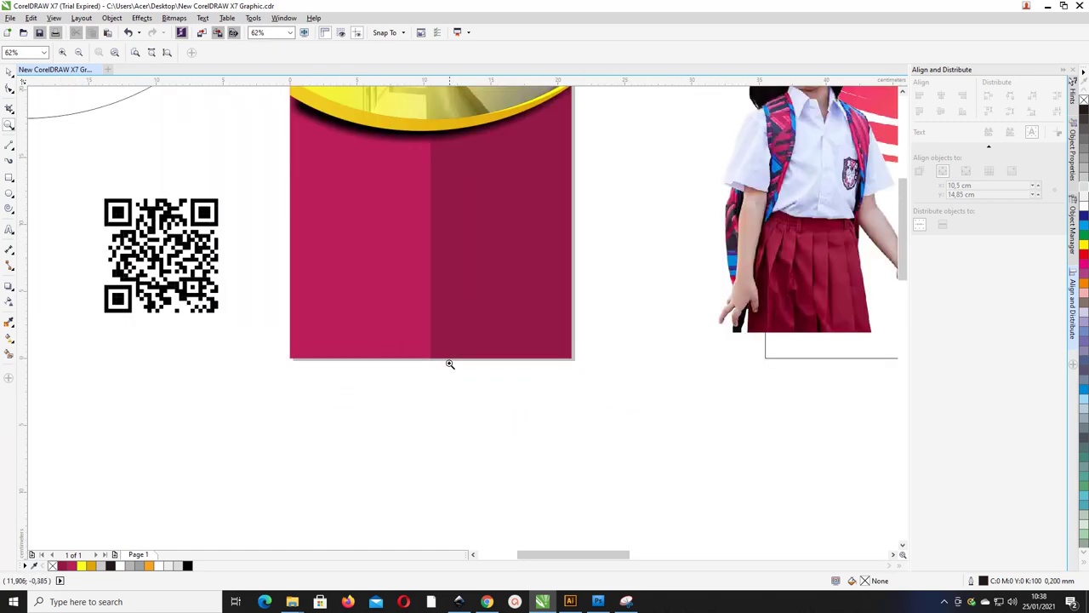
{"action": "left_click", "coordinate": [10, 177]}
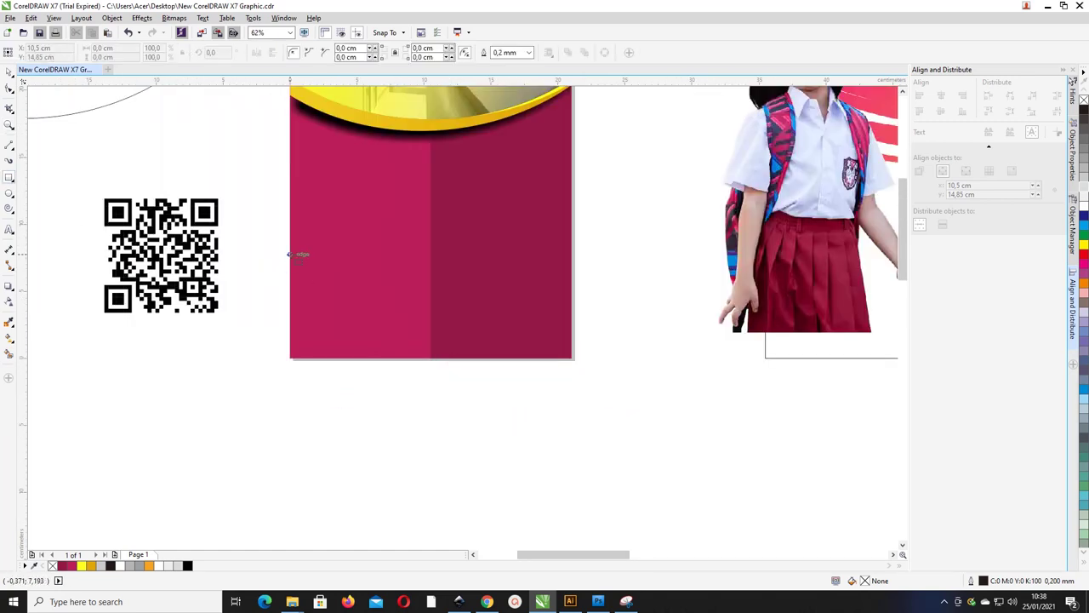
Shrink a copy of the full-page crimson rectangle to a strip about 0.67 cm high along the page's bottom edge and fill it white
{"action": "left_click", "coordinate": [10, 71]}
{"action": "left_click", "coordinate": [340, 241]}
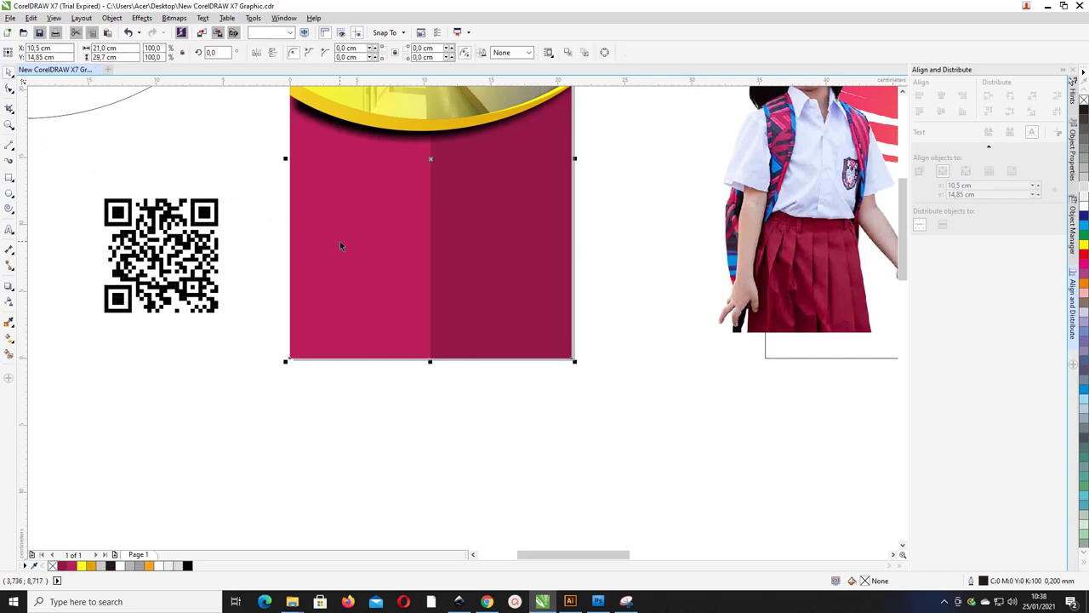
{"action": "left_click_drag", "start_coordinate": [895, 248], "coordinate": [887, 227]}
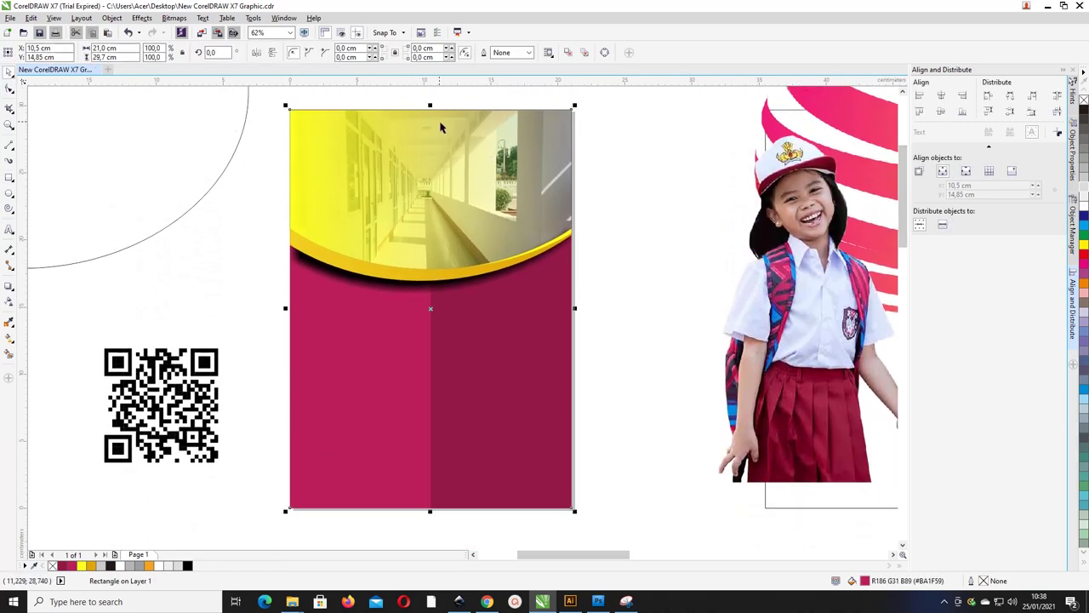
{"action": "left_click_drag", "start_coordinate": [431, 106], "coordinate": [409, 494]}
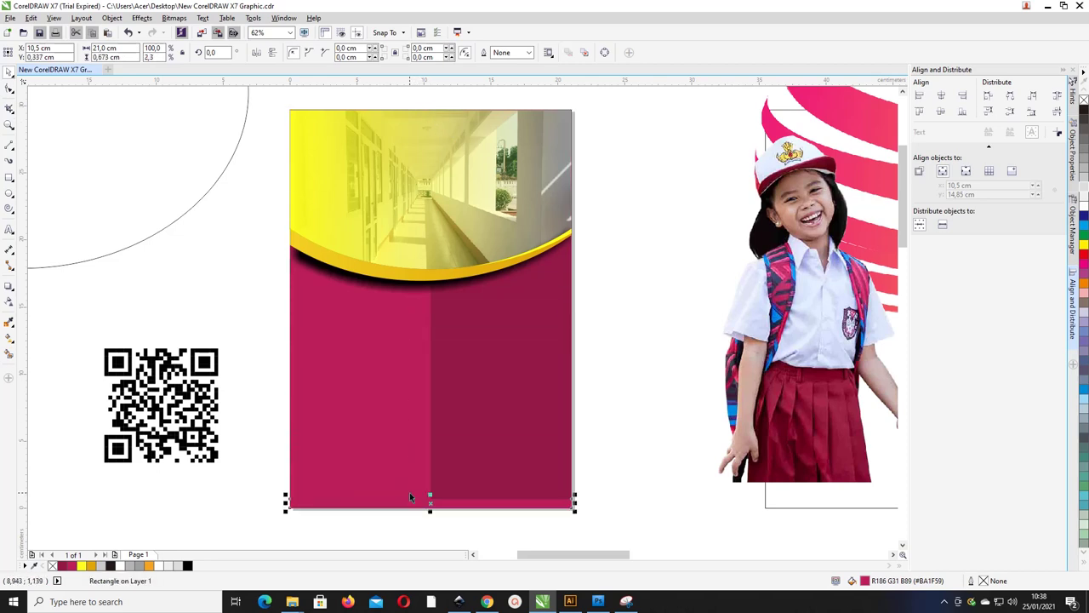
{"action": "left_click", "coordinate": [167, 565]}
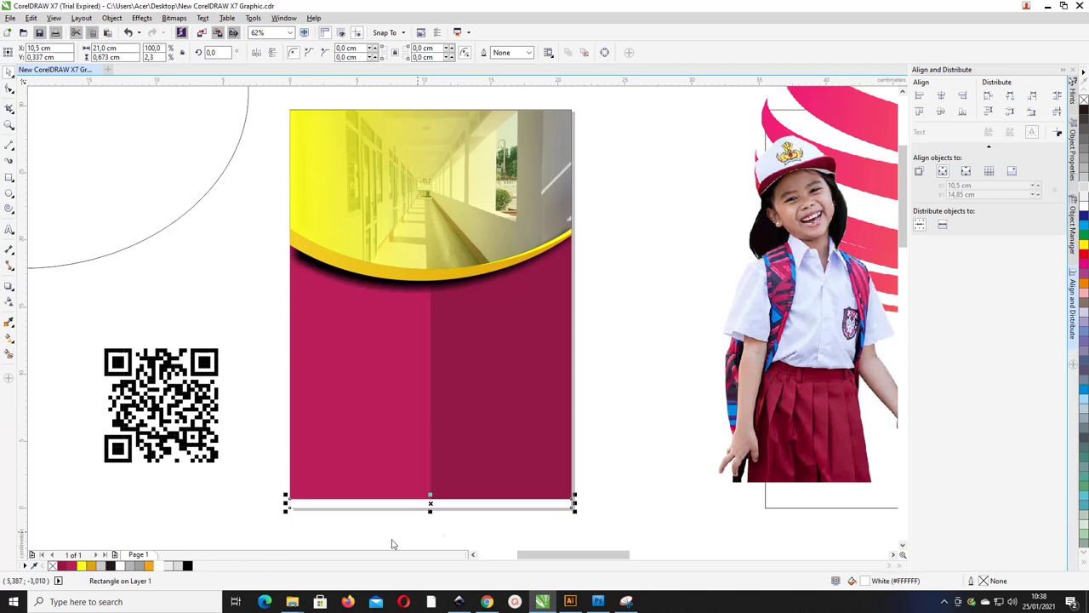
{"action": "scroll", "coordinate": [363, 502], "scroll_direction": "up", "scroll_amount": 2}
{"action": "scroll", "coordinate": [365, 502], "scroll_direction": "down", "scroll_amount": 2}
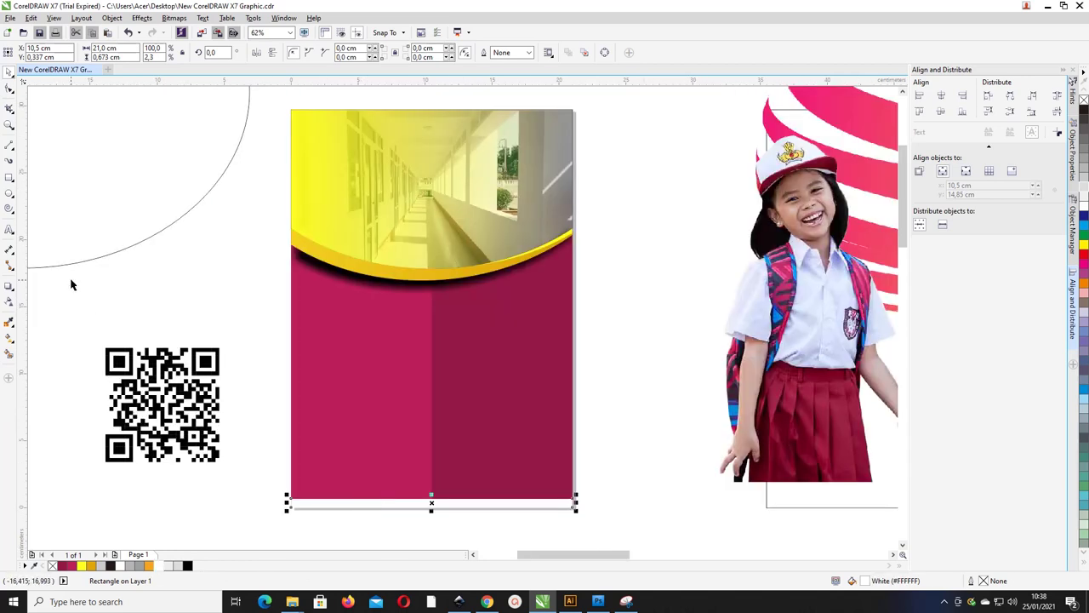
Draw an ellipse about 7.9 by 5.1 cm over the white bottom strip, lower it slightly and centre it horizontally on the page
{"action": "left_click", "coordinate": [10, 193]}
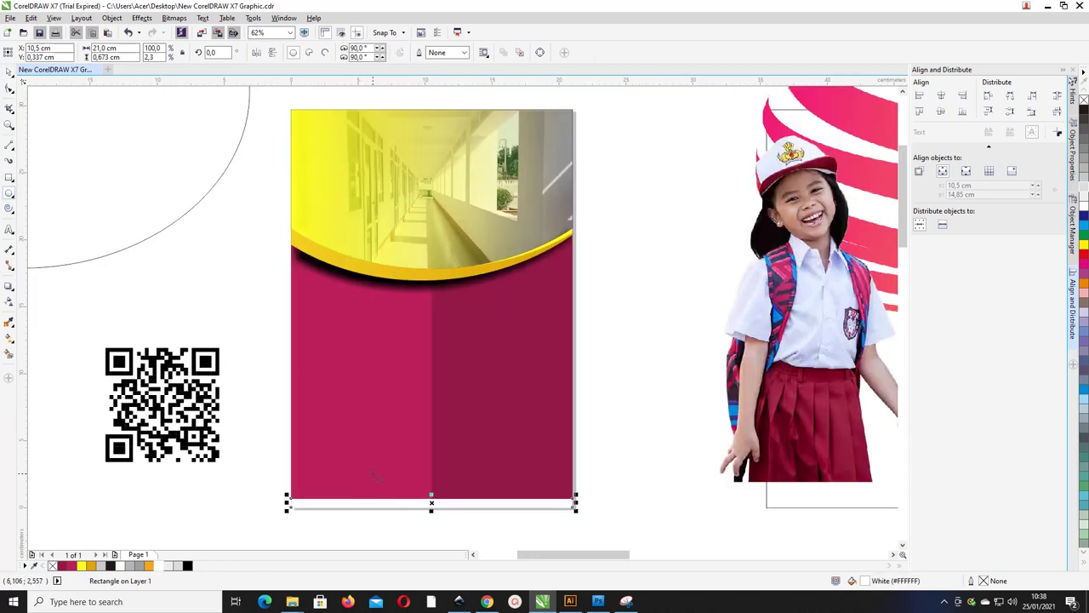
{"action": "left_click_drag", "start_coordinate": [374, 471], "coordinate": [487, 544]}
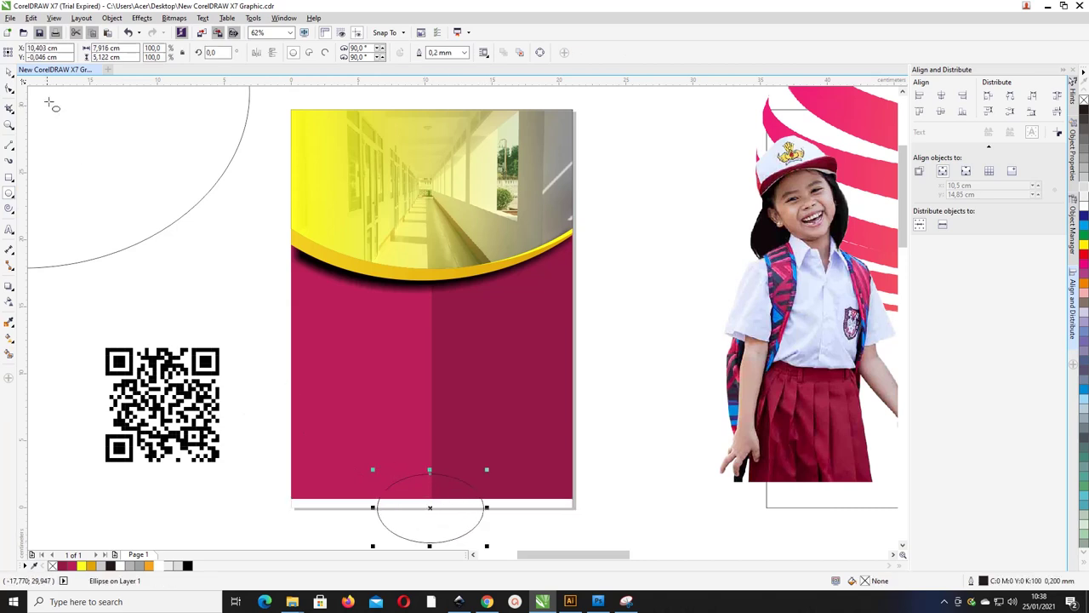
{"action": "left_click", "coordinate": [9, 72]}
{"action": "left_click_drag", "start_coordinate": [454, 482], "coordinate": [452, 492]}
{"action": "scroll", "coordinate": [449, 517], "scroll_direction": "up", "scroll_amount": 2}
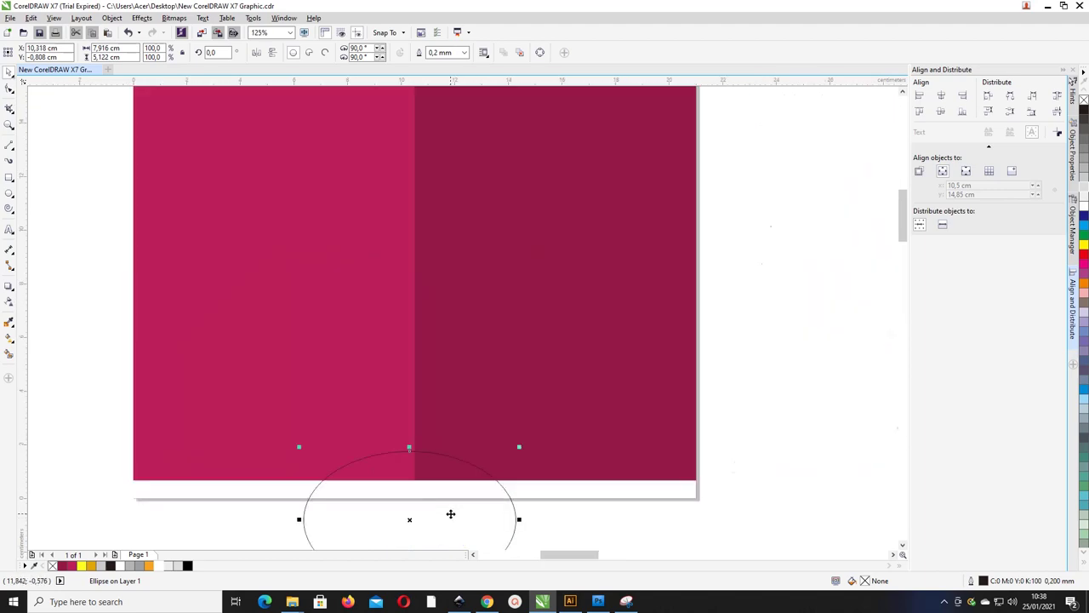
{"action": "scroll", "coordinate": [450, 514], "scroll_direction": "down", "scroll_amount": 2}
{"action": "scroll", "coordinate": [904, 213], "scroll_direction": "down", "scroll_amount": 2}
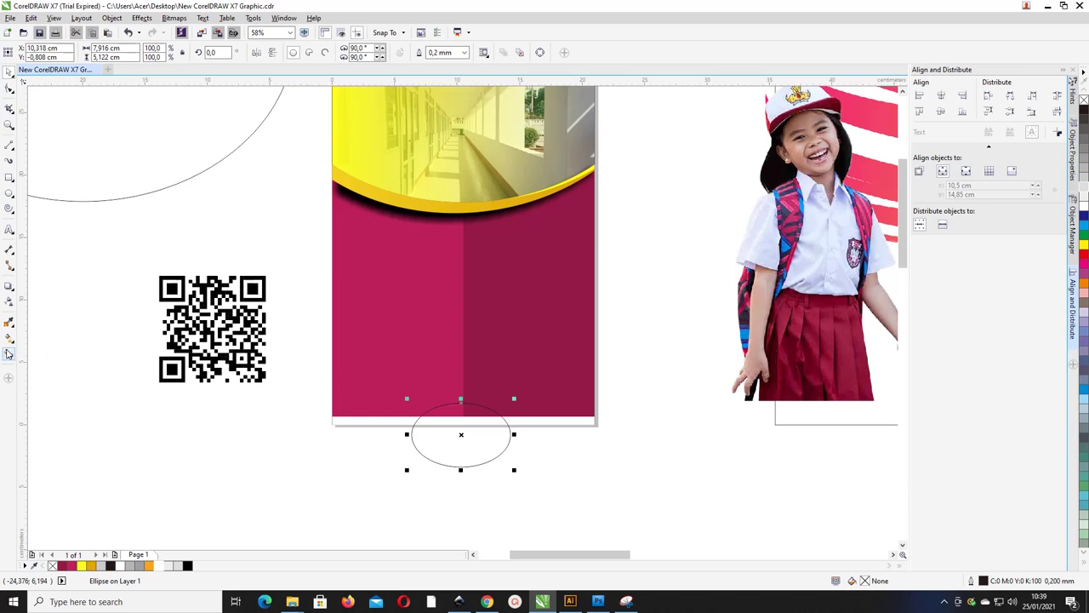
{"action": "left_click", "coordinate": [8, 353]}
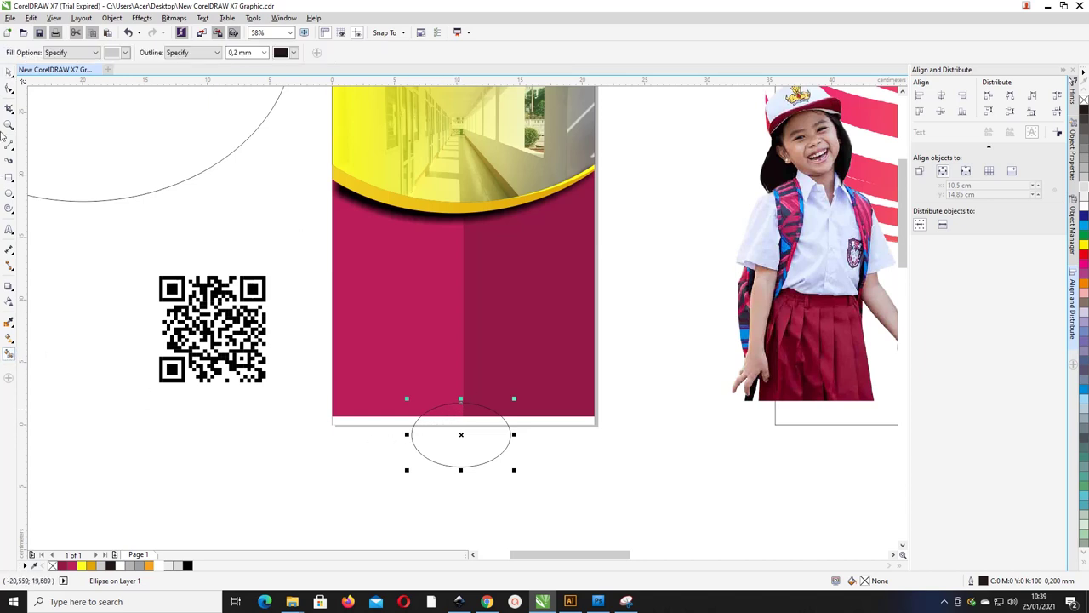
{"action": "left_click", "coordinate": [9, 71]}
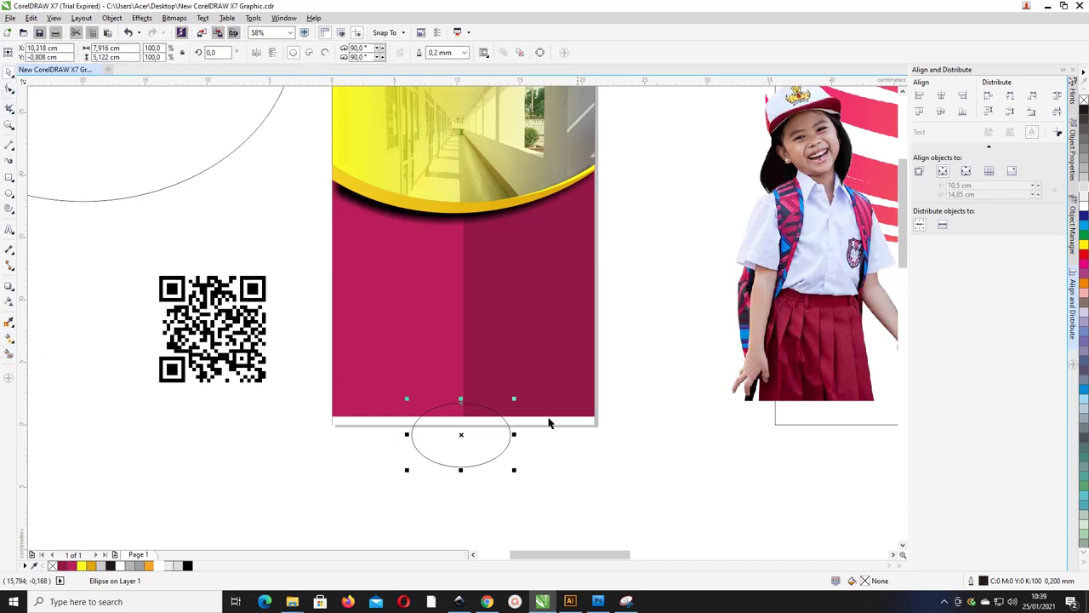
{"action": "left_click", "coordinate": [941, 96]}
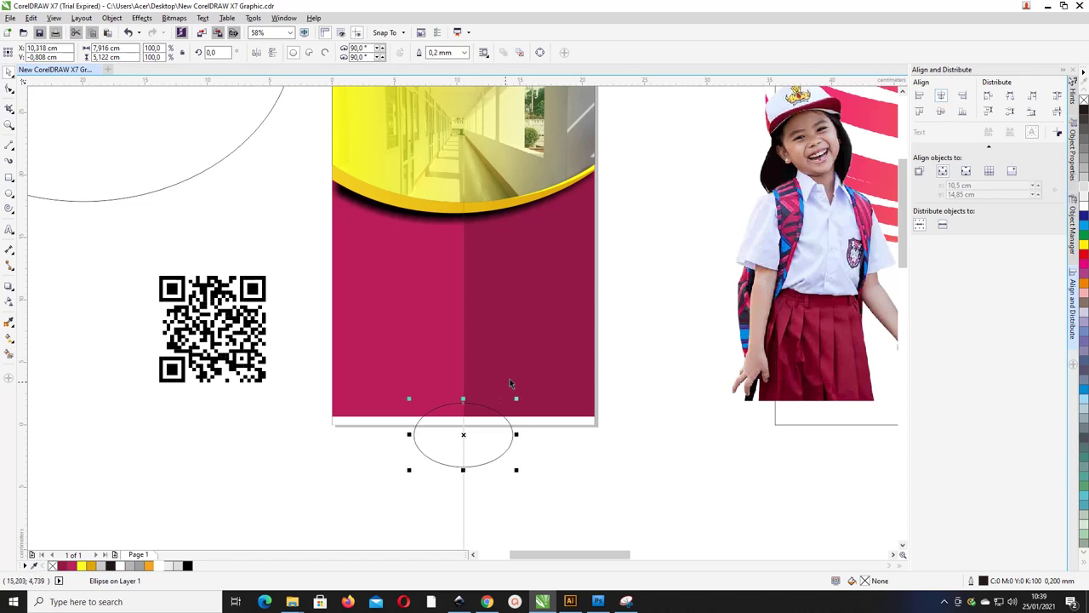
Smart-fill both halves of the ellipse area above the white strip with light grey
{"action": "left_click", "coordinate": [8, 354]}
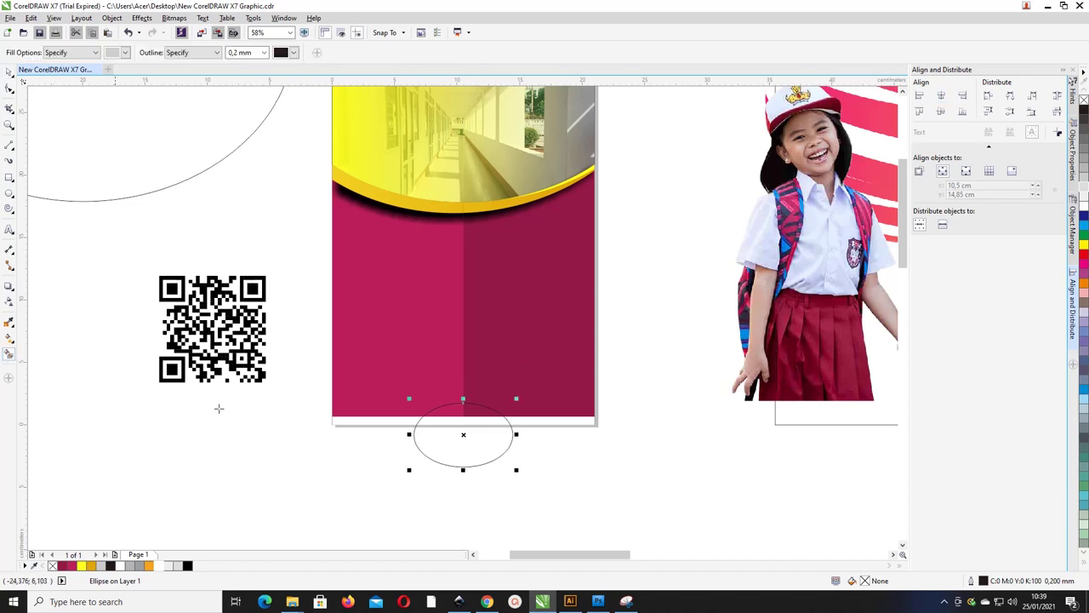
{"action": "left_click", "coordinate": [456, 413]}
{"action": "left_click", "coordinate": [489, 411]}
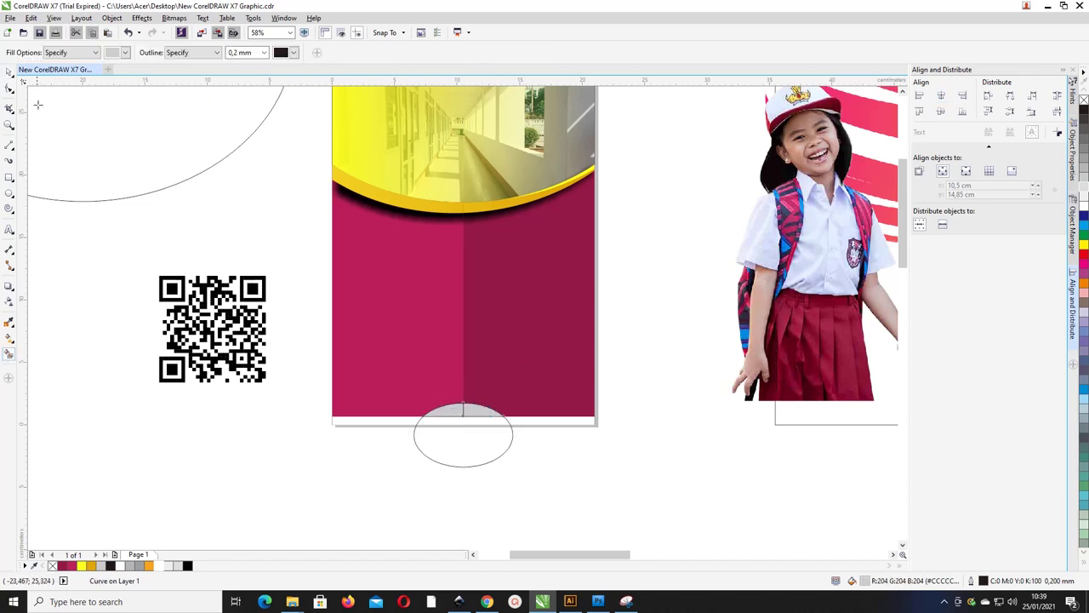
Weld the two grey arc pieces into one shape and move the ellipse away to the page's right edge
{"action": "left_click", "coordinate": [9, 72]}
{"action": "scroll", "coordinate": [555, 404], "scroll_direction": "up", "scroll_amount": 3}
{"action": "left_click", "coordinate": [346, 427], "text": "shift"}
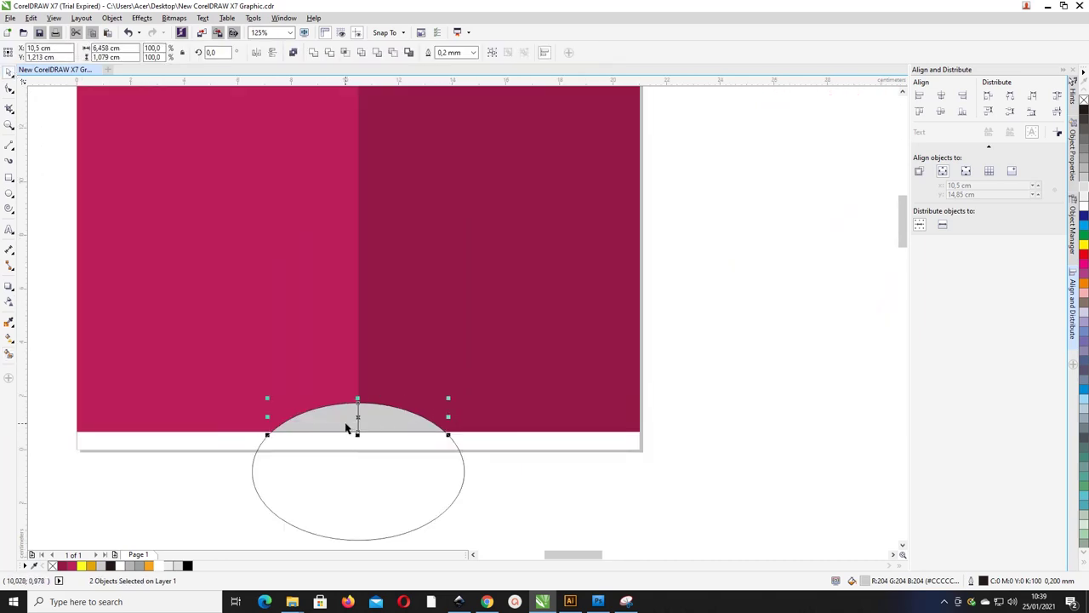
{"action": "left_click", "coordinate": [314, 51]}
{"action": "key", "text": "F7"}
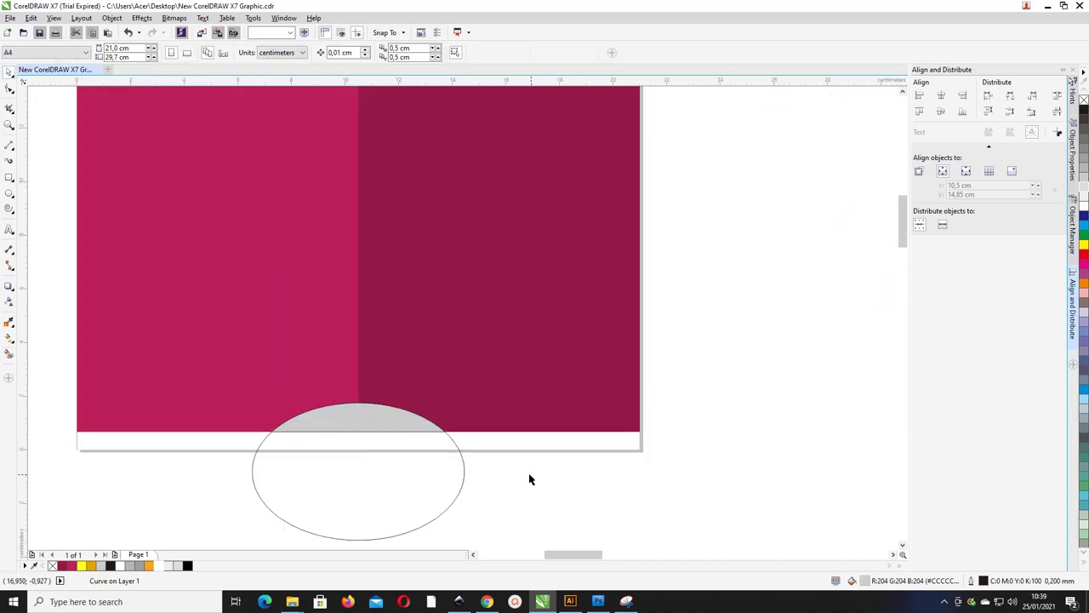
{"action": "left_click_drag", "start_coordinate": [465, 472], "coordinate": [715, 389]}
{"action": "left_click", "coordinate": [373, 417]}
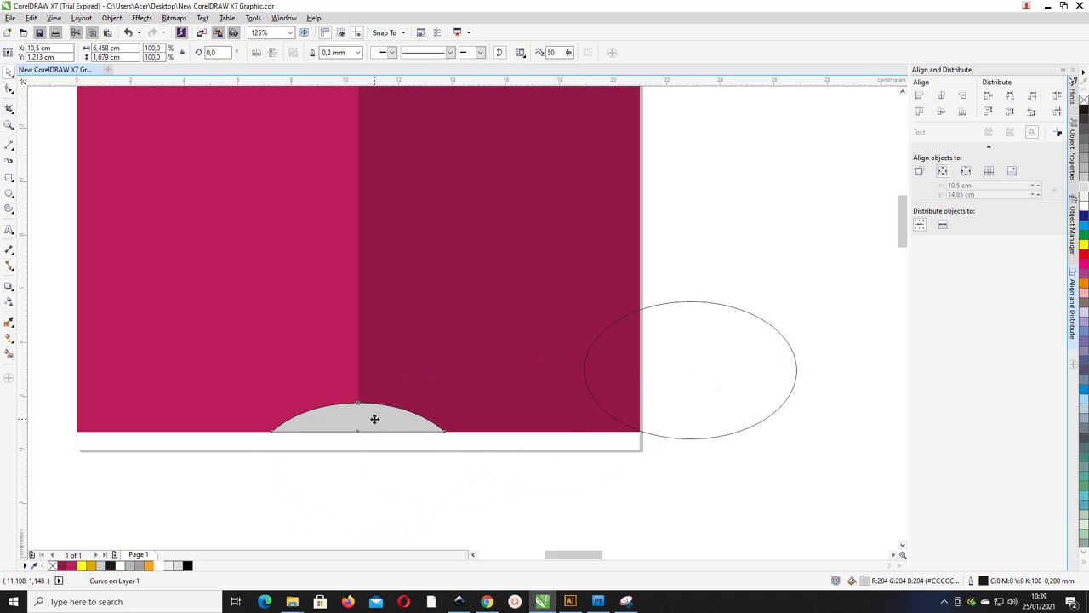
Weld the light grey arc to the white footer strip as one white shape
{"action": "left_click", "coordinate": [476, 441], "text": "shift"}
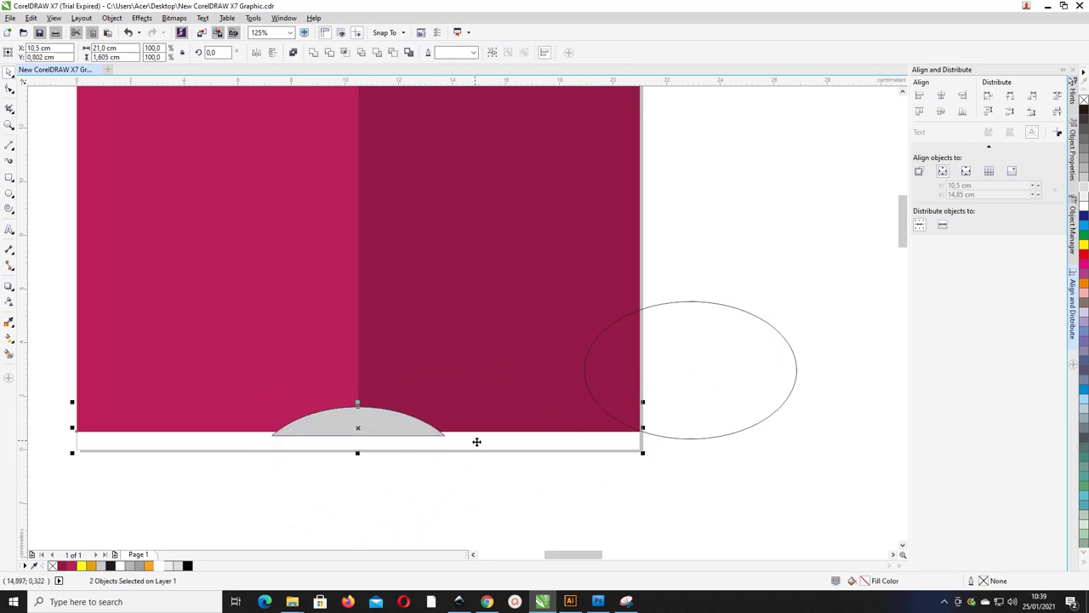
{"action": "left_click", "coordinate": [314, 52]}
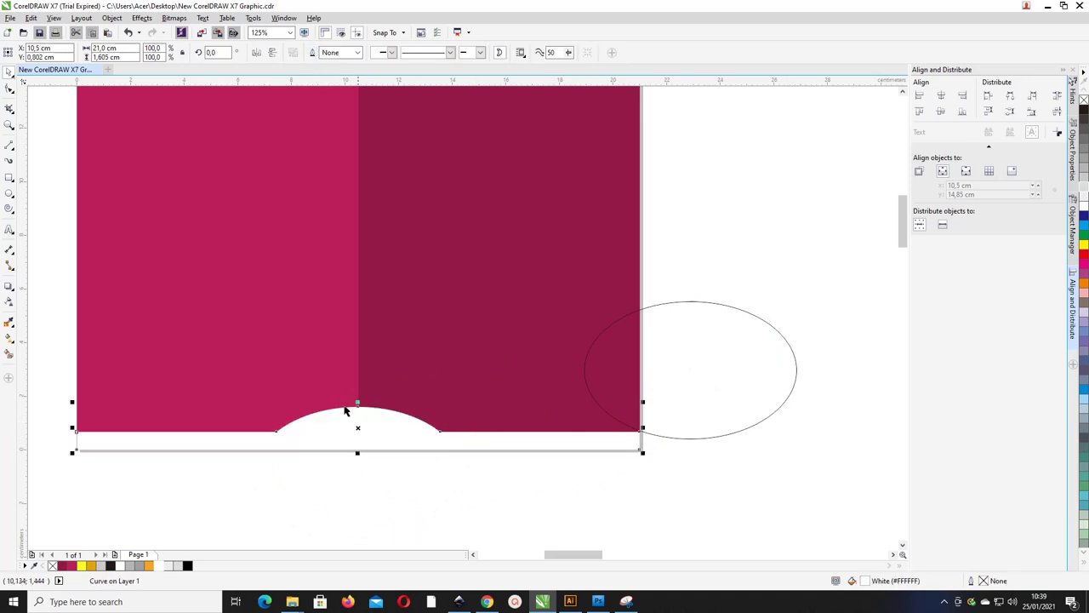
{"action": "left_click", "coordinate": [496, 490]}
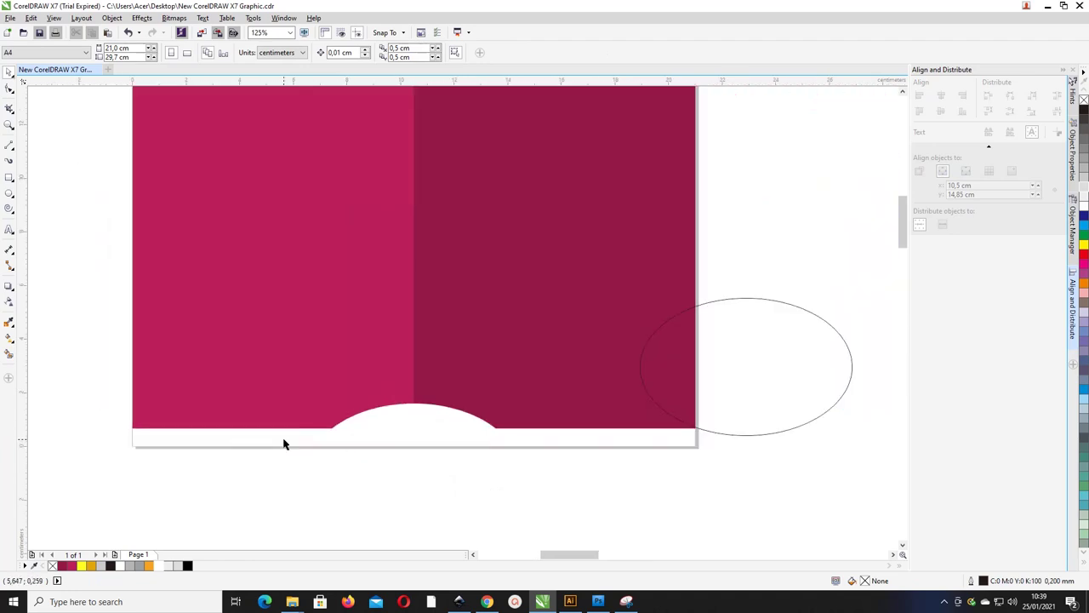
Copy the white footer shape about 0.2 cm higher, fill the copy yellow and place it behind the white one
{"action": "left_click", "coordinate": [412, 422]}
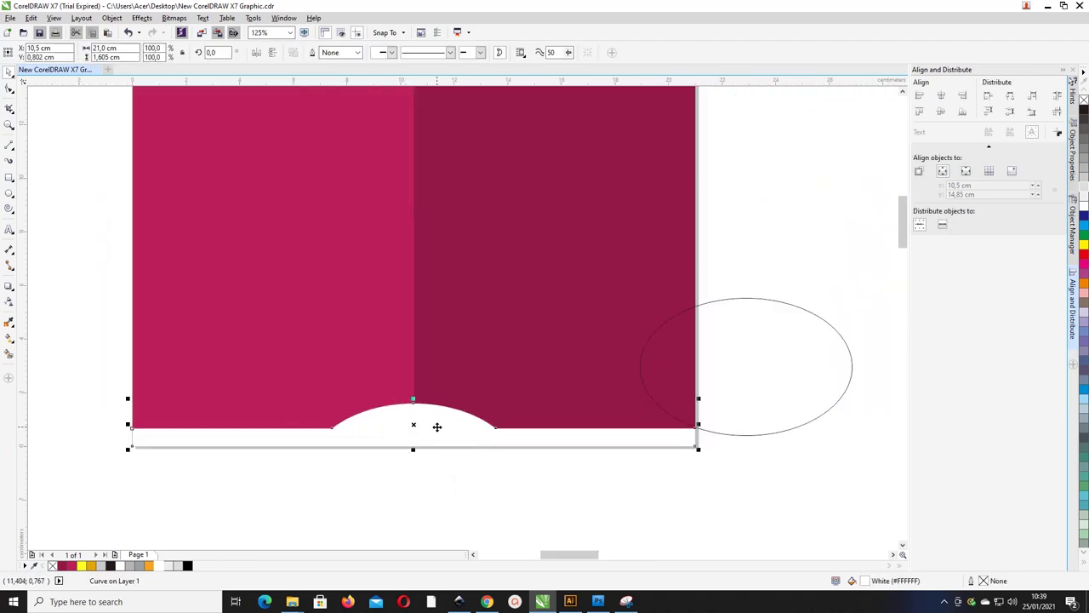
{"action": "left_click_drag", "start_coordinate": [437, 426], "coordinate": [435, 422]}
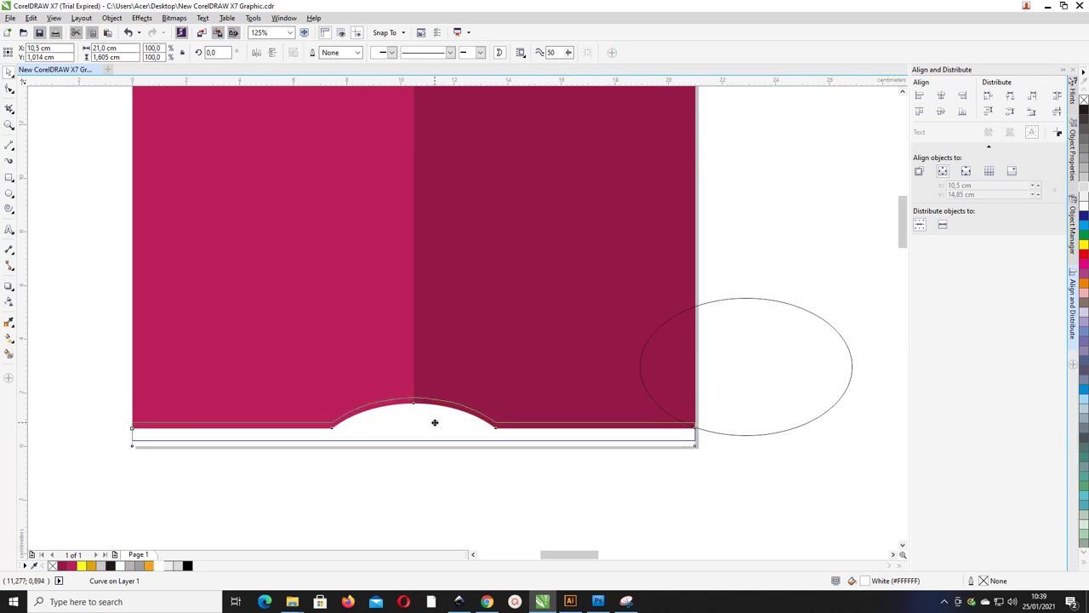
{"action": "left_click_drag", "start_coordinate": [435, 422], "coordinate": [434, 421]}
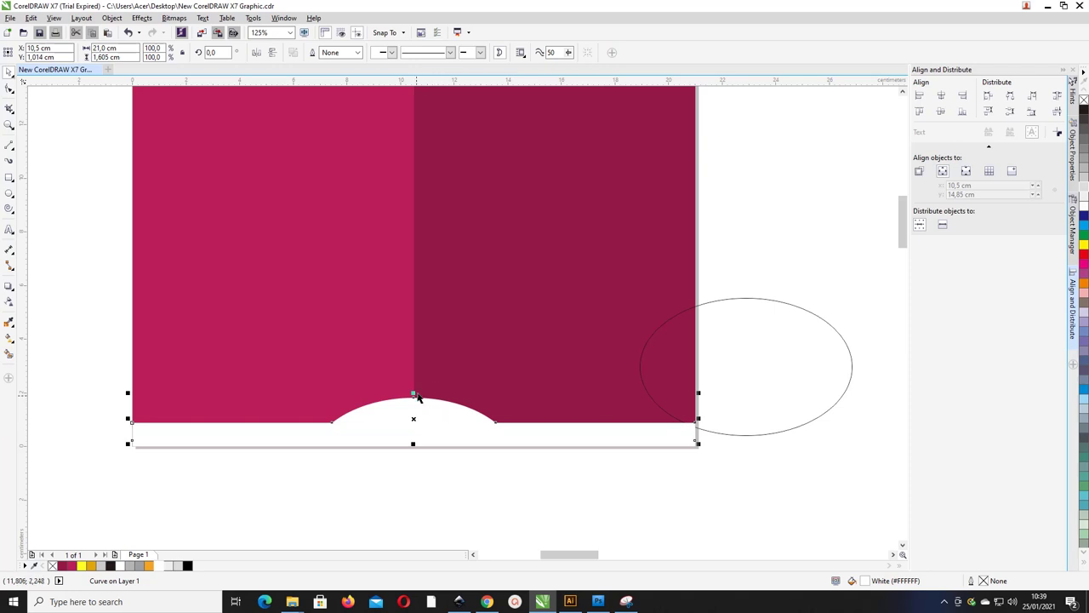
{"action": "left_click", "coordinate": [83, 567]}
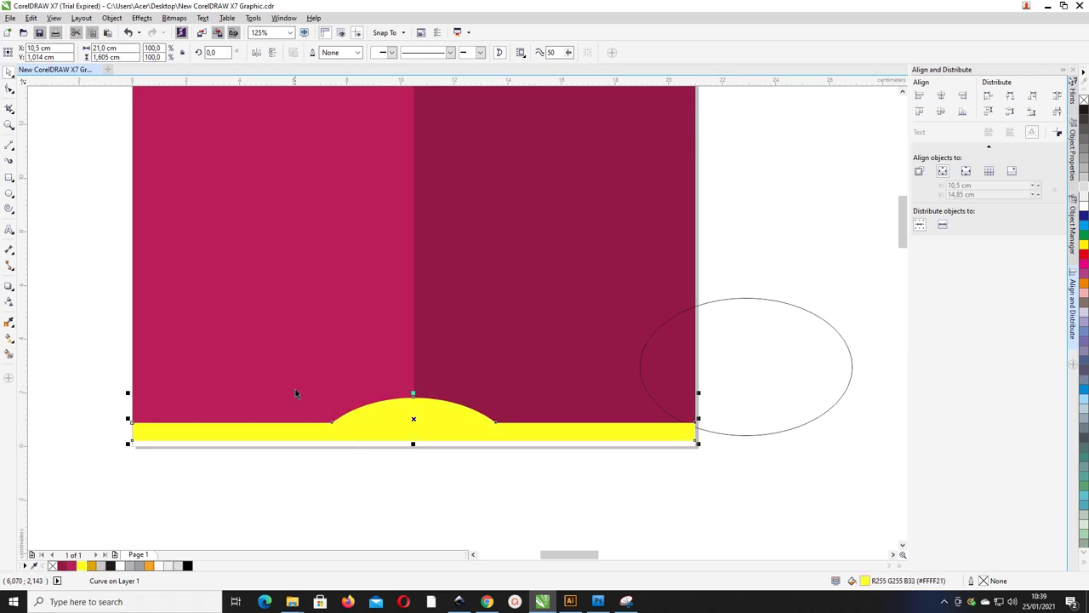
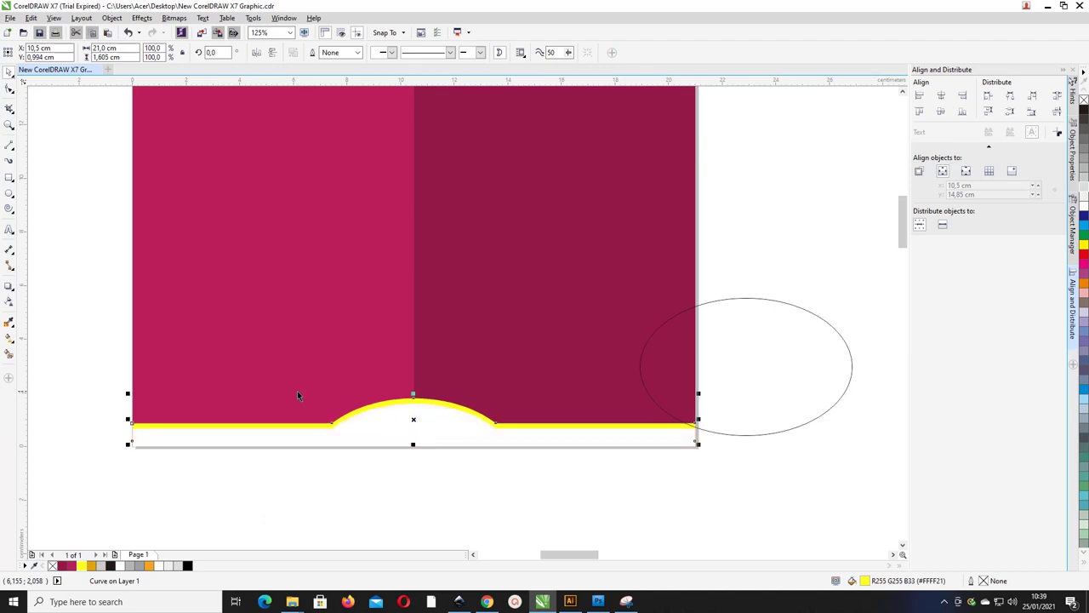
Lower the yellow shape's side and base nodes to the white strip's edges, keeping its arch crest raised
{"action": "left_click", "coordinate": [8, 88]}
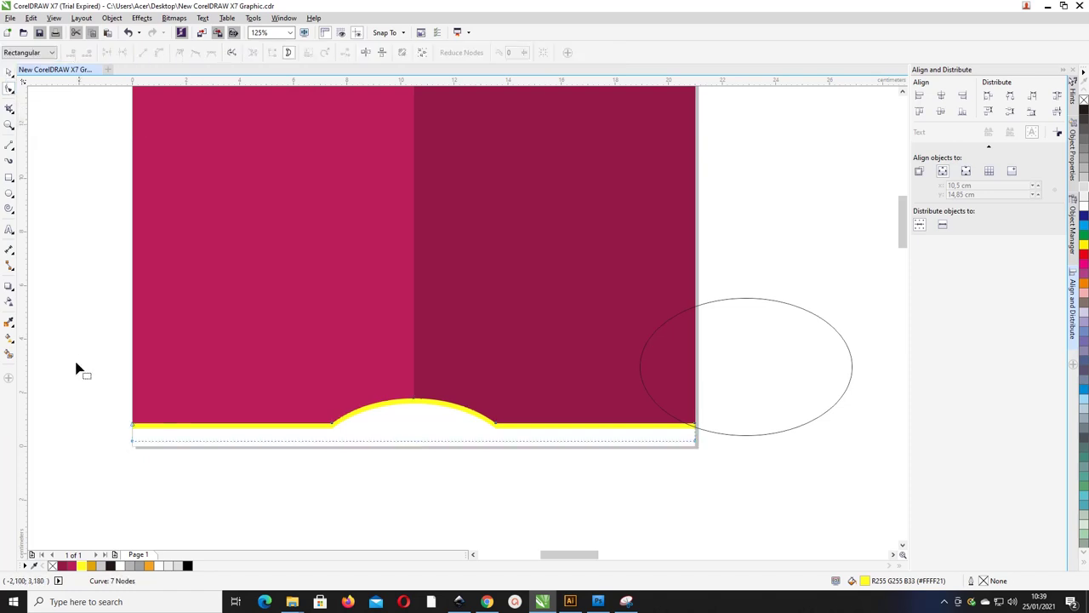
{"action": "left_click_drag", "start_coordinate": [81, 369], "coordinate": [338, 474]}
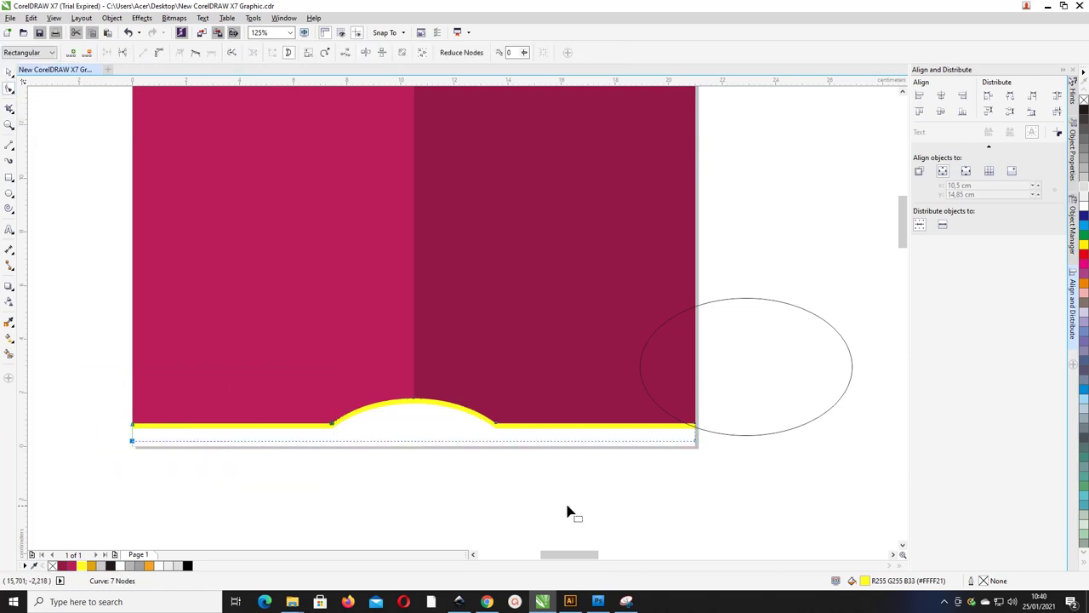
{"action": "left_click_drag", "start_coordinate": [774, 472], "coordinate": [482, 406]}
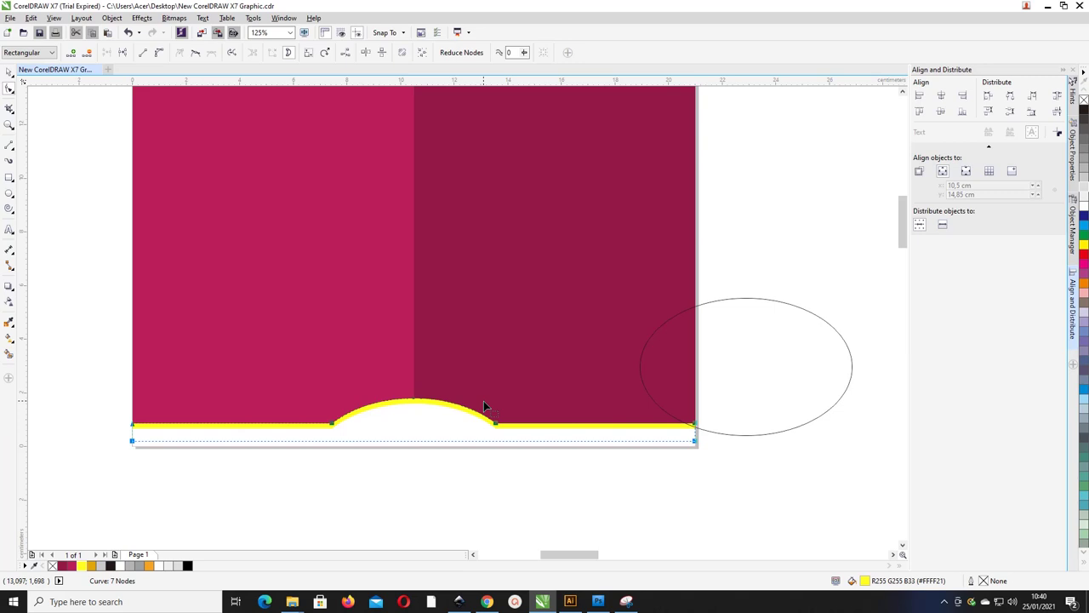
{"action": "key", "text": "Down"}
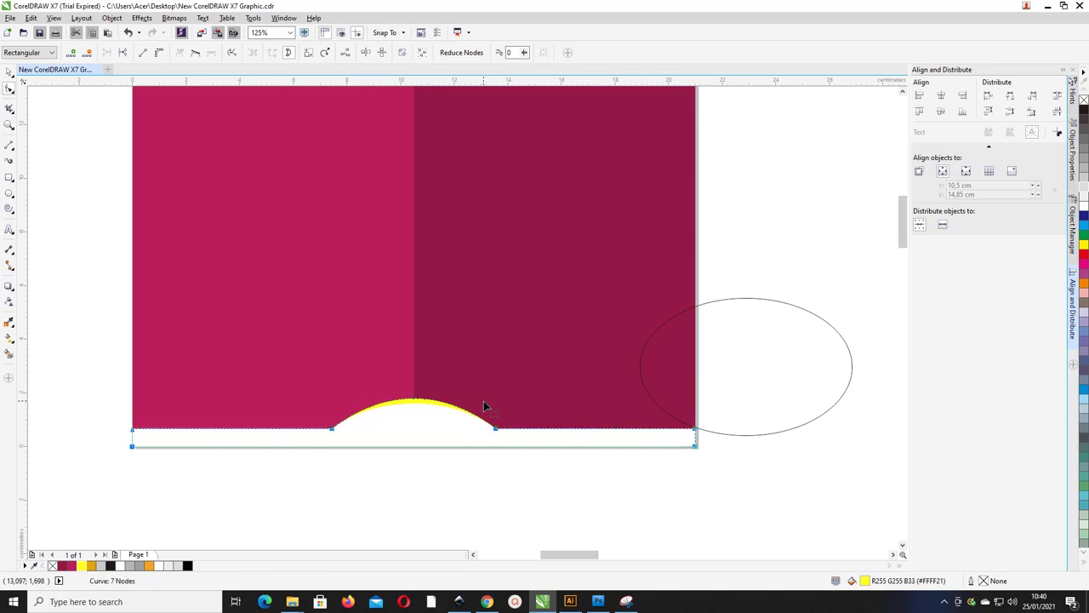
{"action": "key", "text": "Down"}
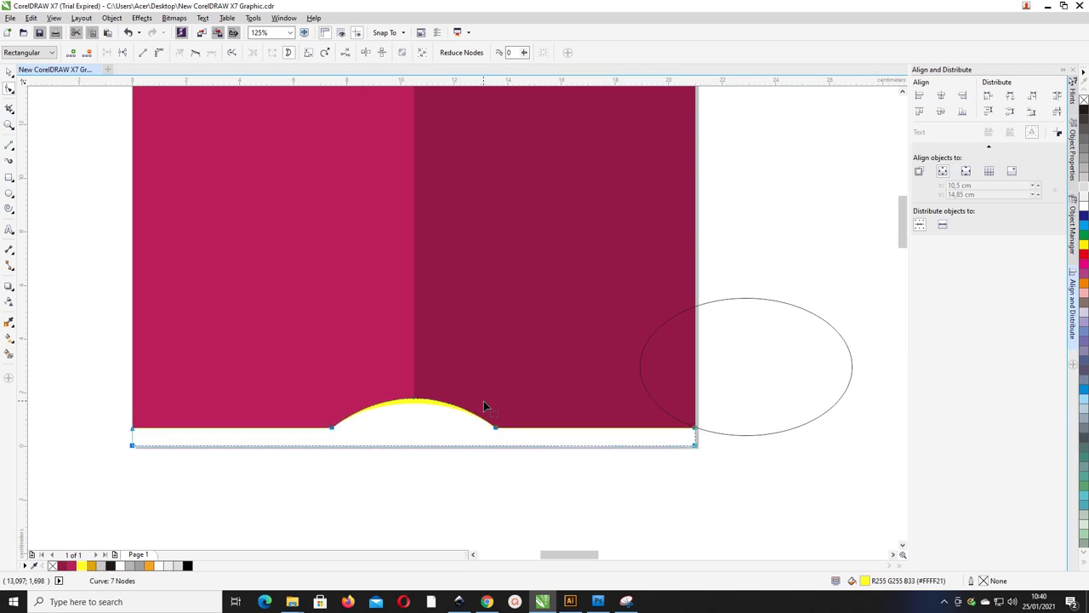
Nudge the whole yellow shape slightly down so its straight edges hide behind the white footer
{"action": "left_click", "coordinate": [9, 71]}
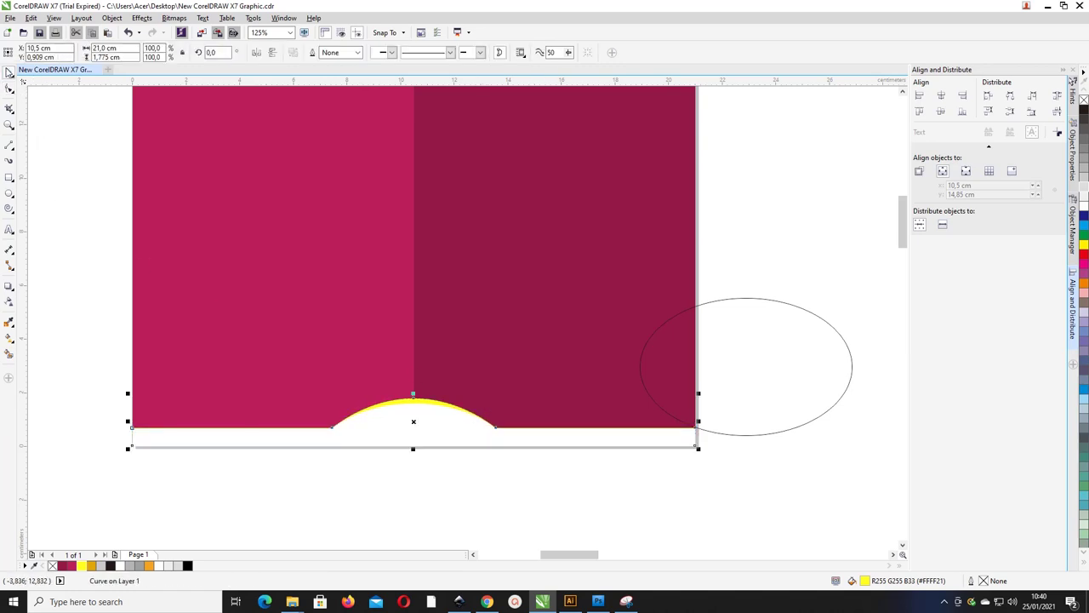
{"action": "key", "text": "Down"}
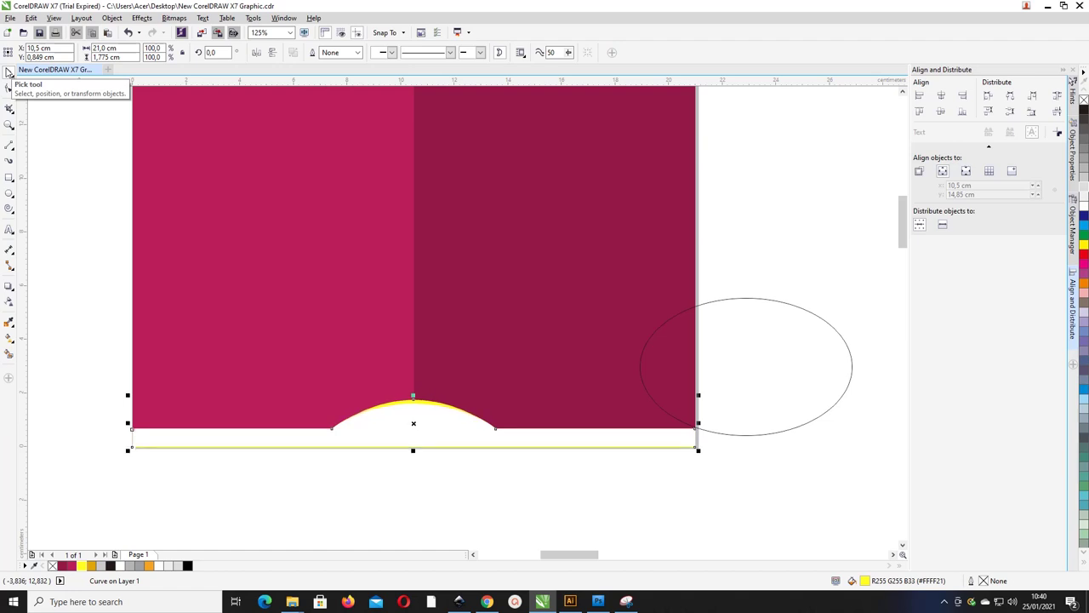
{"action": "key", "text": "Up"}
{"action": "key", "text": "Up"}
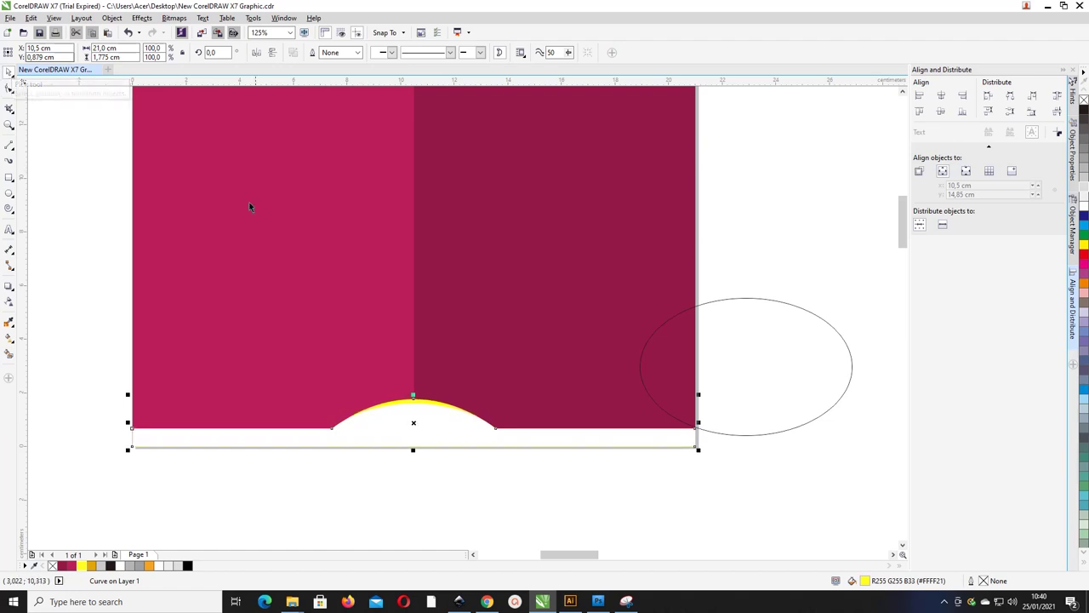
{"action": "left_click", "coordinate": [503, 451]}
Move the QR code onto the page, shrink it to about 2.8 cm wide and place it over the white arch
{"action": "scroll", "coordinate": [479, 426], "scroll_direction": "down", "scroll_amount": 1}
{"action": "left_click", "coordinate": [203, 334]}
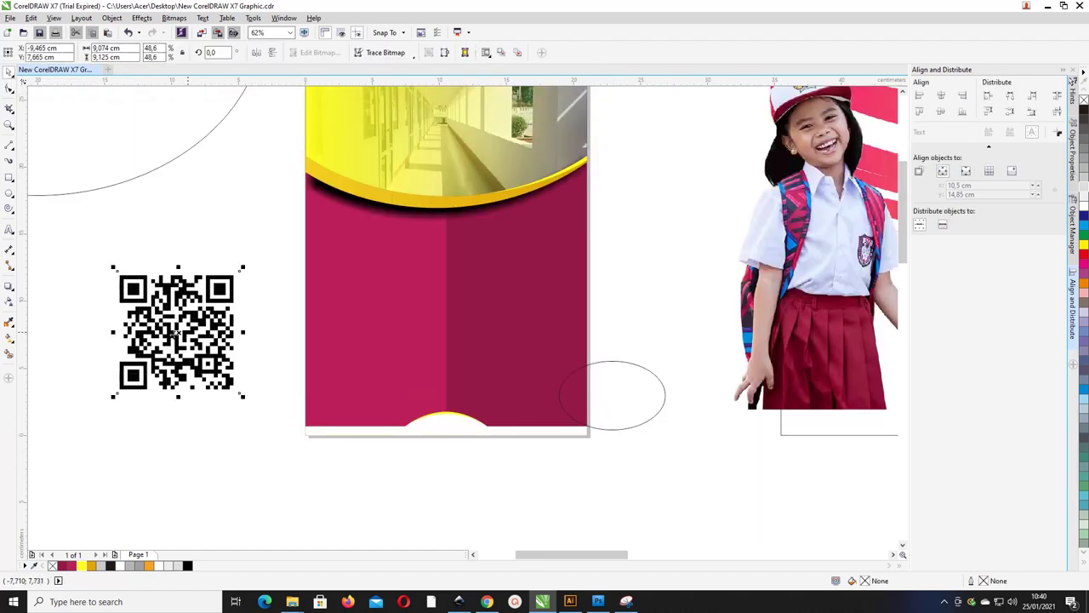
{"action": "left_click_drag", "start_coordinate": [203, 333], "coordinate": [456, 382]}
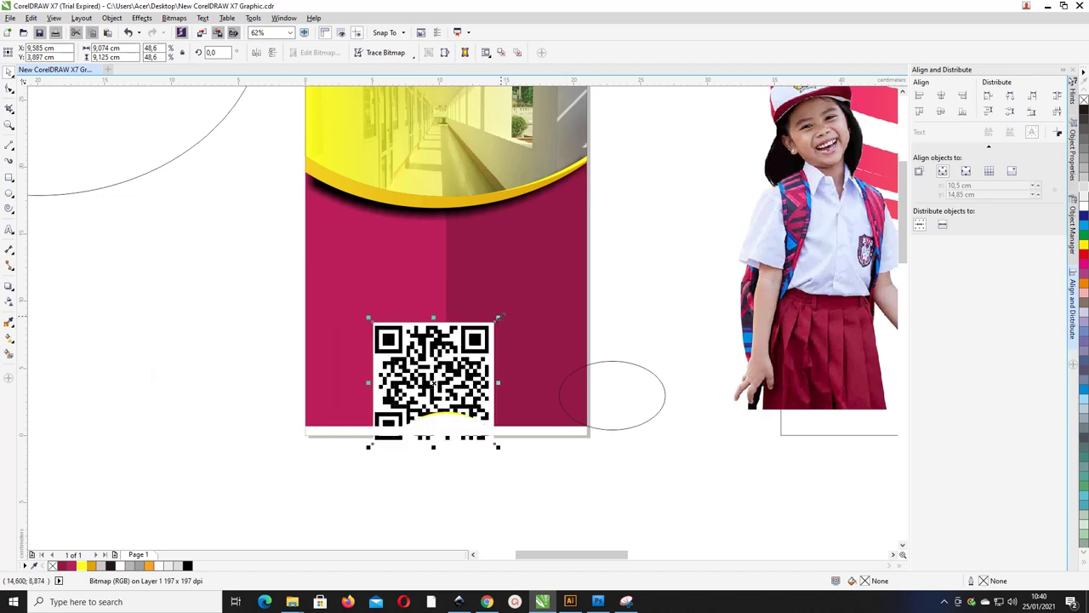
{"action": "left_click_drag", "start_coordinate": [500, 318], "coordinate": [444, 394]}
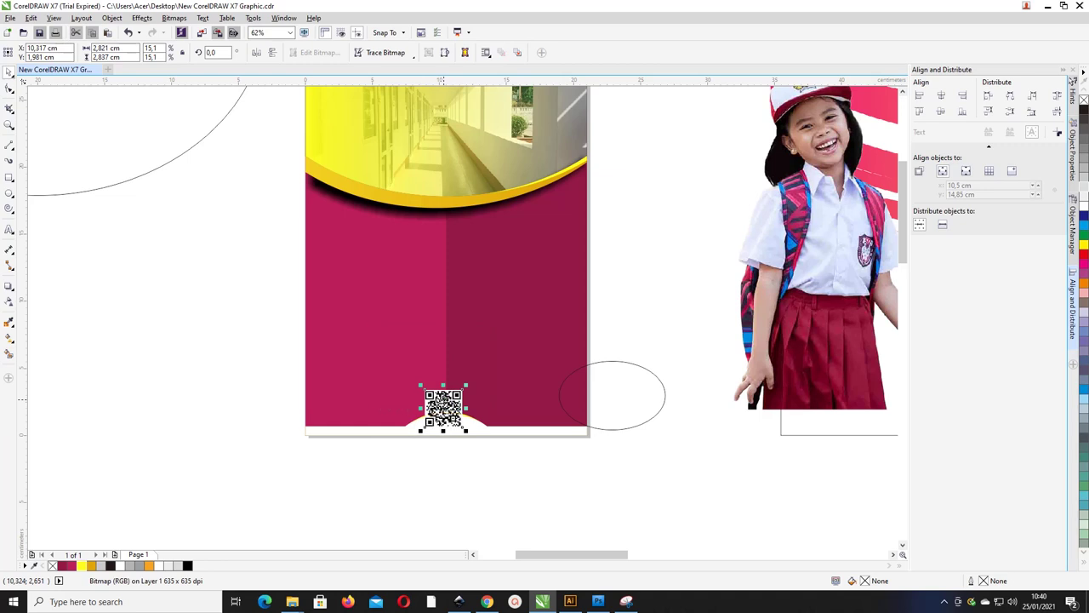
{"action": "scroll", "coordinate": [444, 398], "scroll_direction": "up", "scroll_amount": 4}
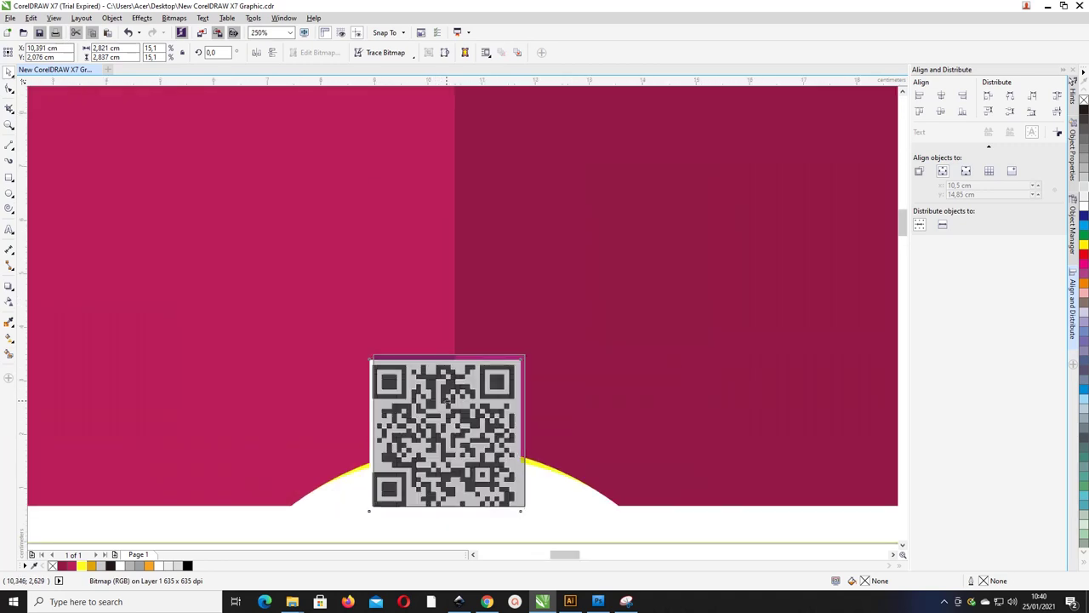
{"action": "scroll", "coordinate": [443, 398], "scroll_direction": "down", "scroll_amount": 2}
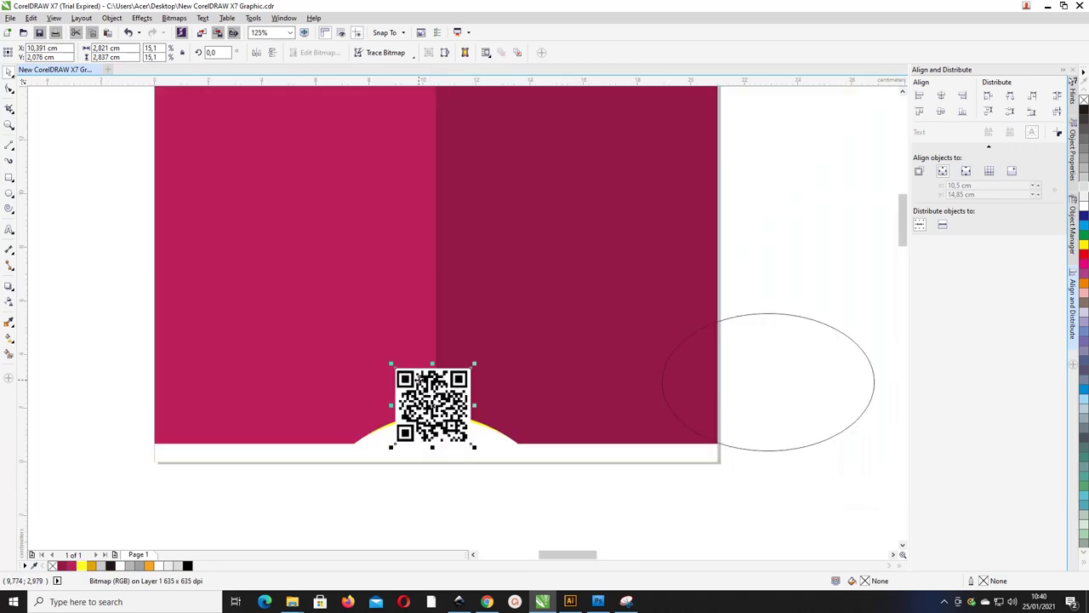
Draw a square frame about 3.24 cm wide around the QR code and colour its outline yellow
{"action": "left_click", "coordinate": [9, 177]}
{"action": "left_click_drag", "start_coordinate": [391, 362], "coordinate": [478, 449]}
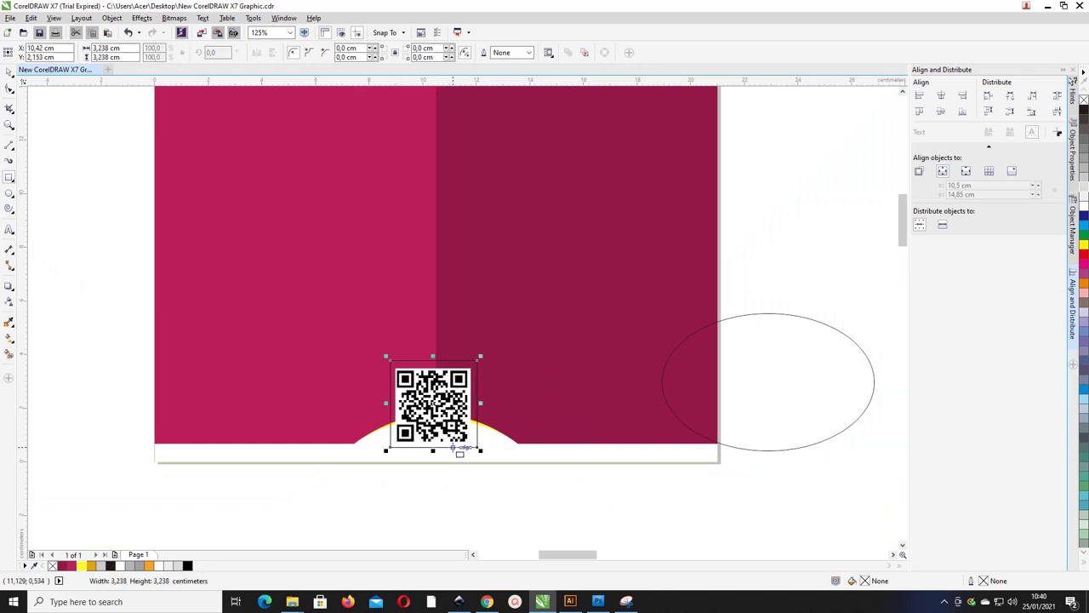
{"action": "right_click", "coordinate": [150, 565]}
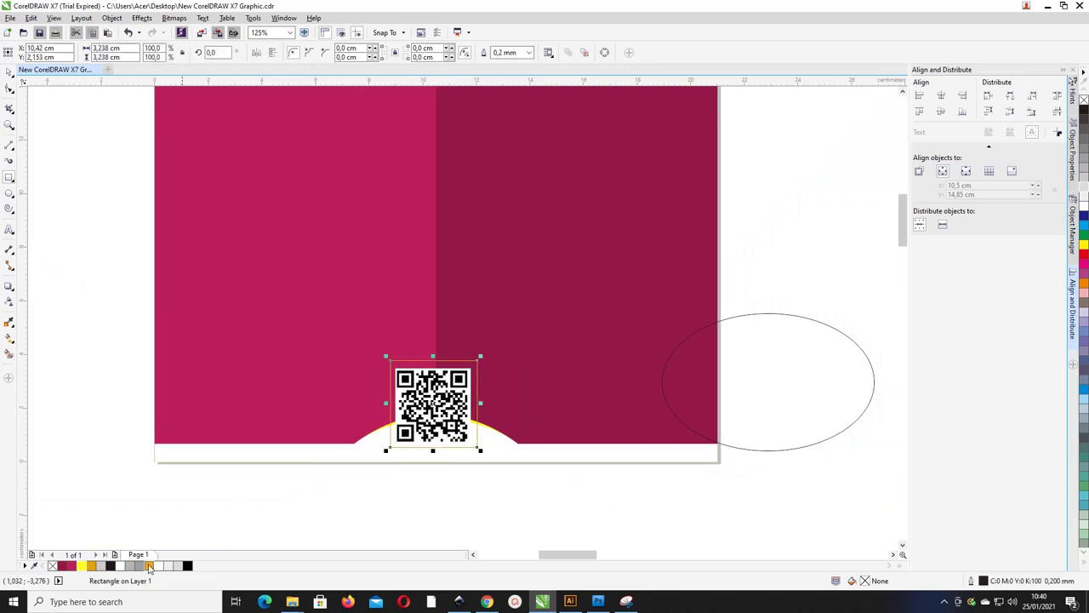
{"action": "right_click", "coordinate": [84, 565]}
Set the yellow frame's outline width to 1.0 mm
{"action": "left_click", "coordinate": [529, 53]}
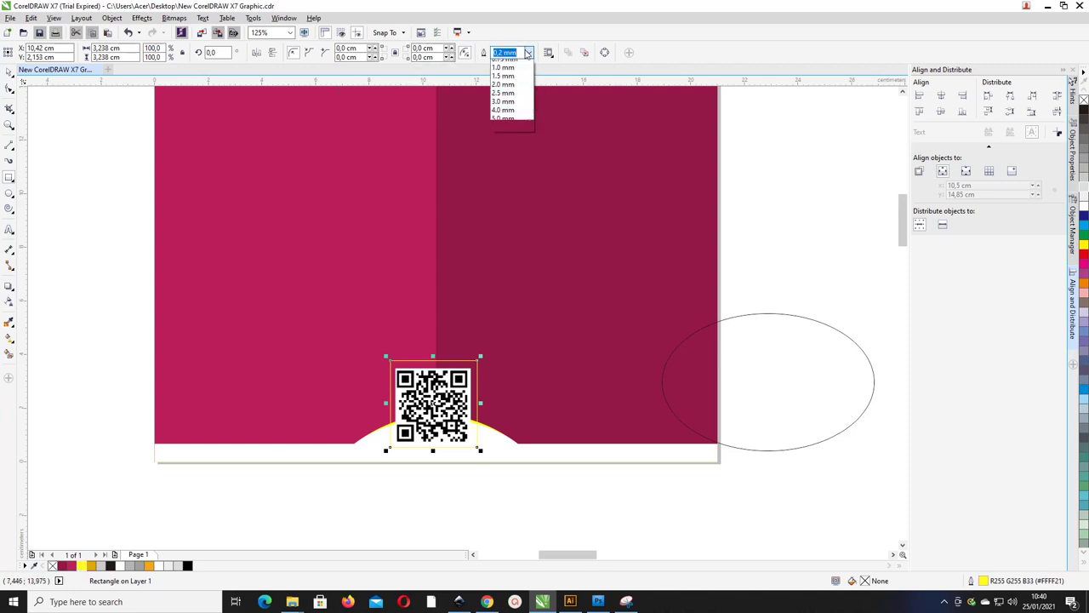
{"action": "left_click", "coordinate": [521, 134]}
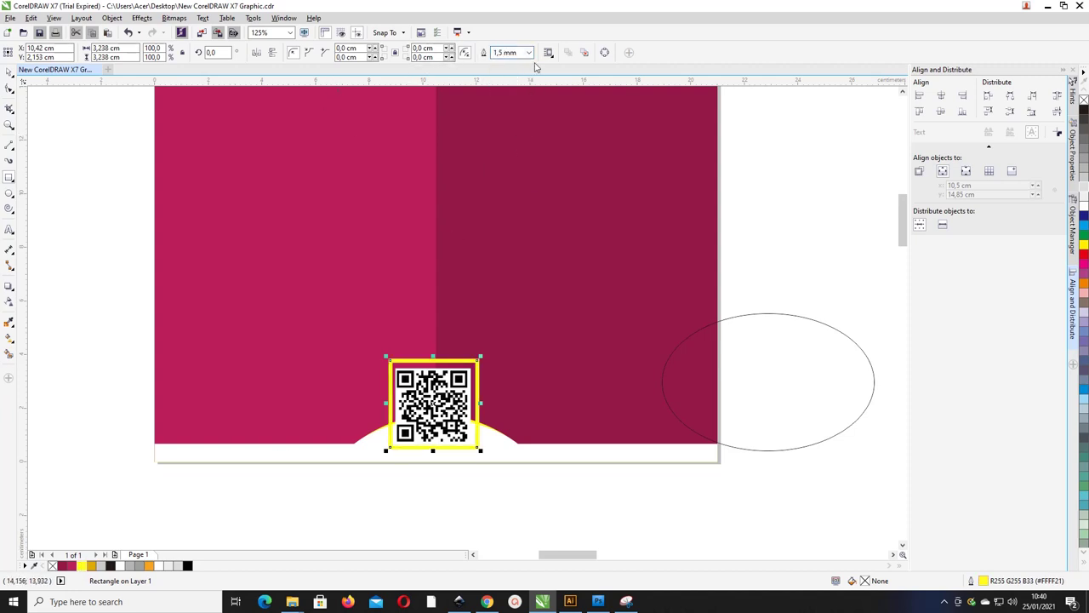
{"action": "left_click", "coordinate": [529, 53]}
{"action": "left_click", "coordinate": [503, 124]}
{"action": "left_click", "coordinate": [8, 77]}
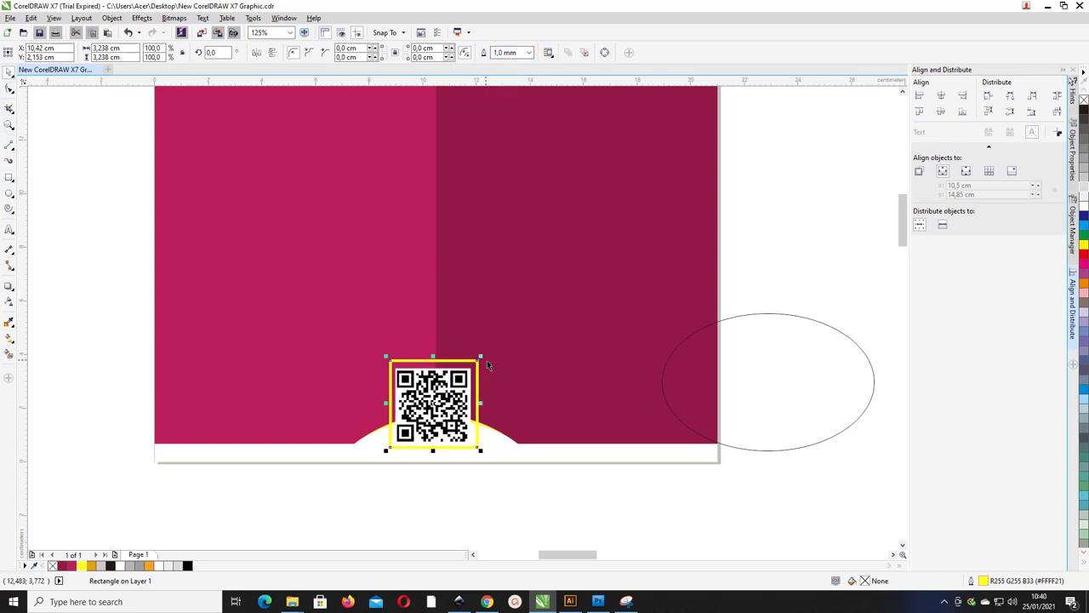
Shrink the yellow frame to about 3.09 cm and centre it on the QR code
{"action": "left_click_drag", "start_coordinate": [480, 358], "coordinate": [475, 364]}
{"action": "key", "text": "Escape"}
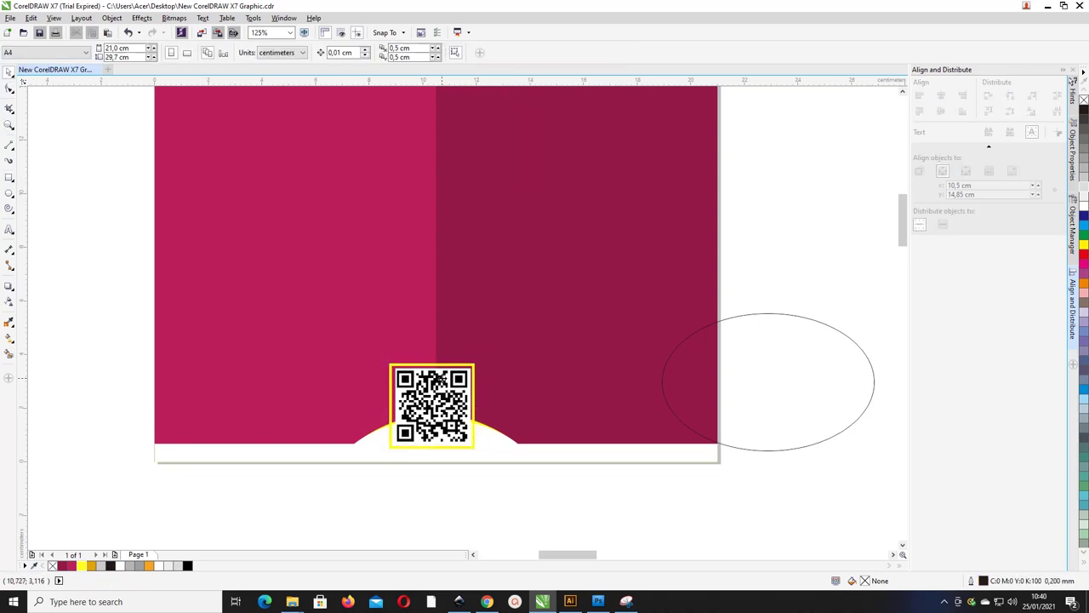
{"action": "left_click", "coordinate": [432, 364]}
{"action": "left_click_drag", "start_coordinate": [516, 486], "coordinate": [345, 335]}
{"action": "key", "text": "Escape"}
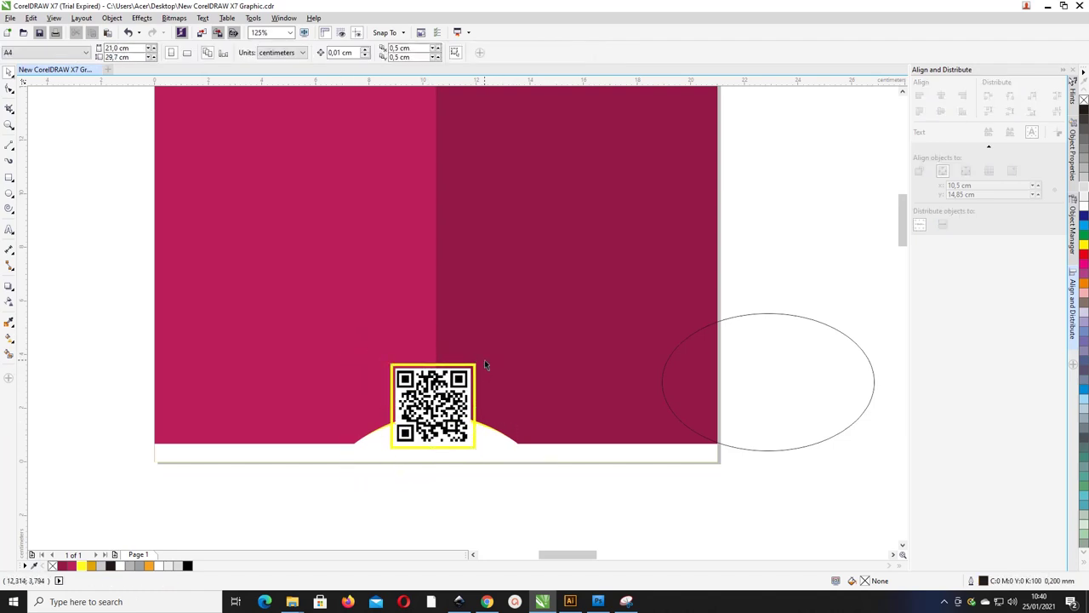
Scale the QR code and its frame down together until the frame is about 2.17 cm wide
{"action": "key", "text": "shift+F4"}
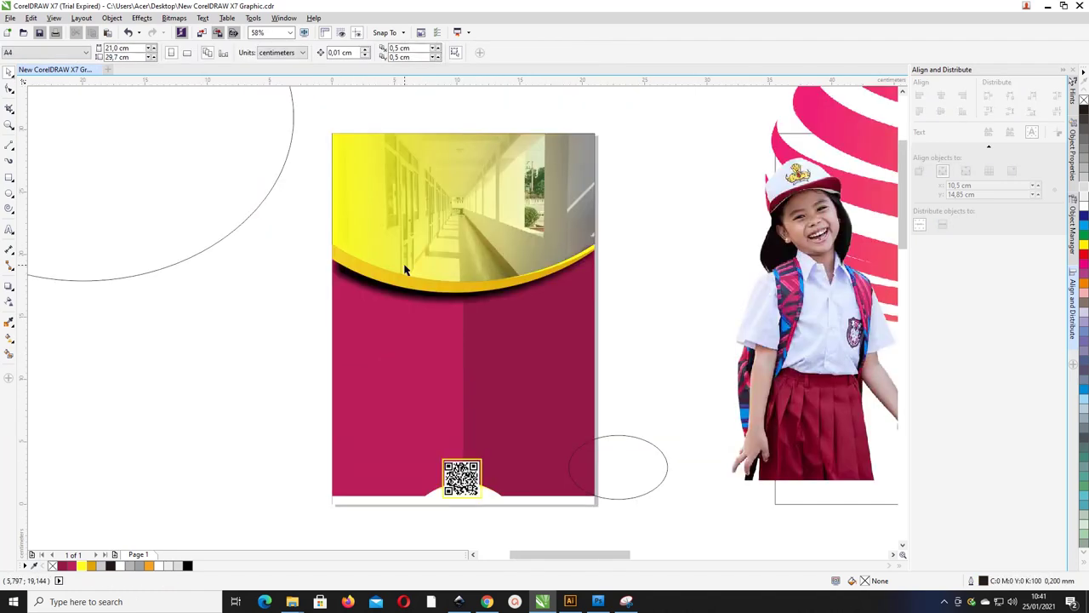
{"action": "left_click", "coordinate": [641, 450]}
{"action": "left_click_drag", "start_coordinate": [303, 427], "coordinate": [506, 515]}
{"action": "scroll", "coordinate": [487, 495], "scroll_direction": "up", "scroll_amount": 4}
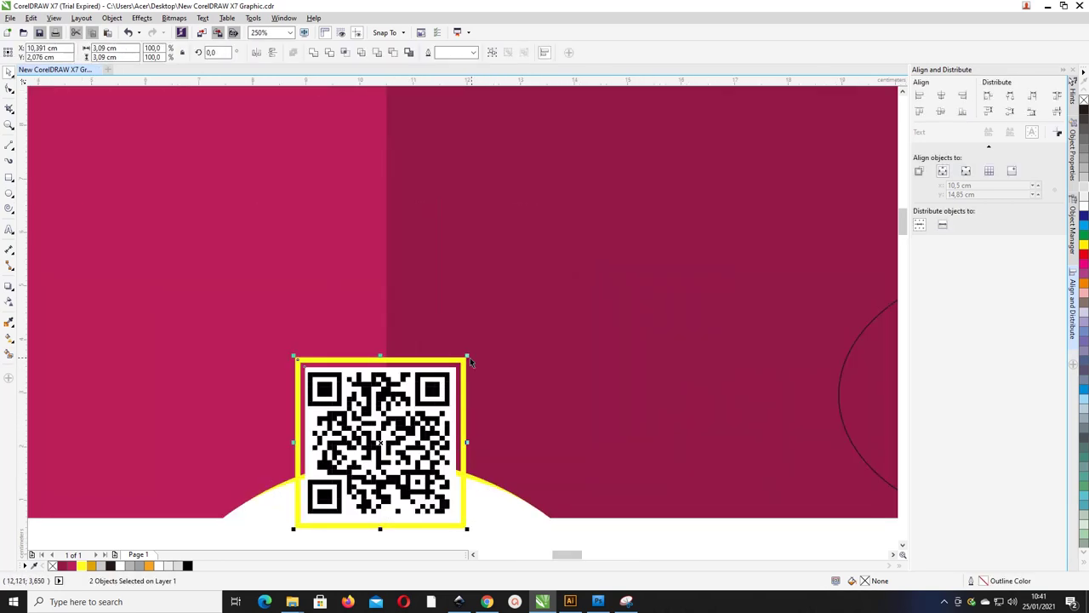
{"action": "left_click_drag", "start_coordinate": [466, 358], "coordinate": [442, 383]}
Set the QR code frame's outline to 0.5 mm wide and recolour it gold (#DFA50A)
{"action": "left_click", "coordinate": [437, 386]}
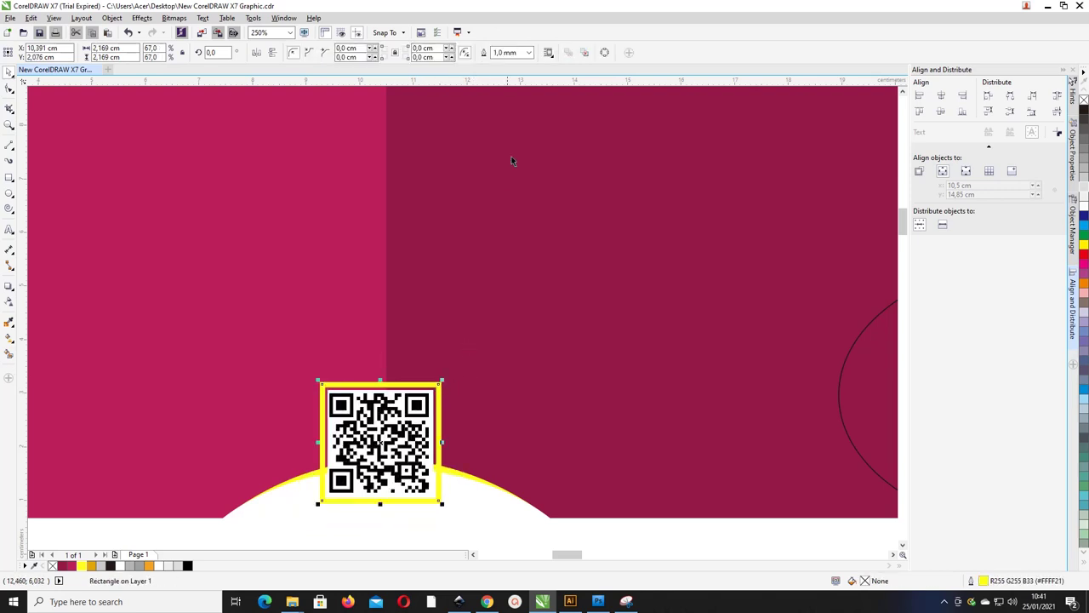
{"action": "left_click", "coordinate": [529, 56]}
{"action": "left_click", "coordinate": [513, 96]}
{"action": "left_click", "coordinate": [528, 52]}
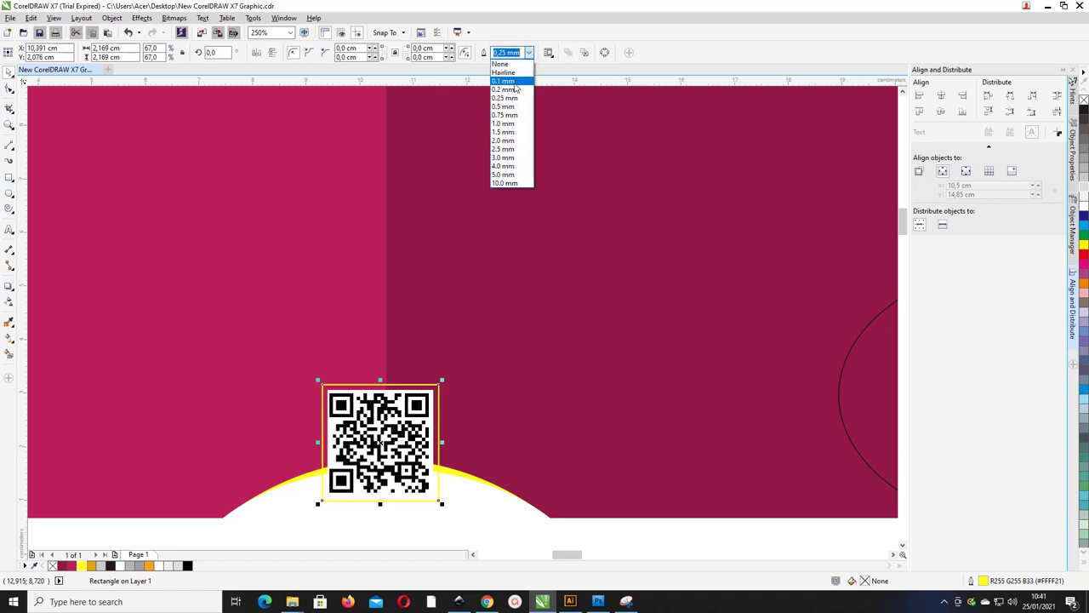
{"action": "left_click", "coordinate": [507, 106]}
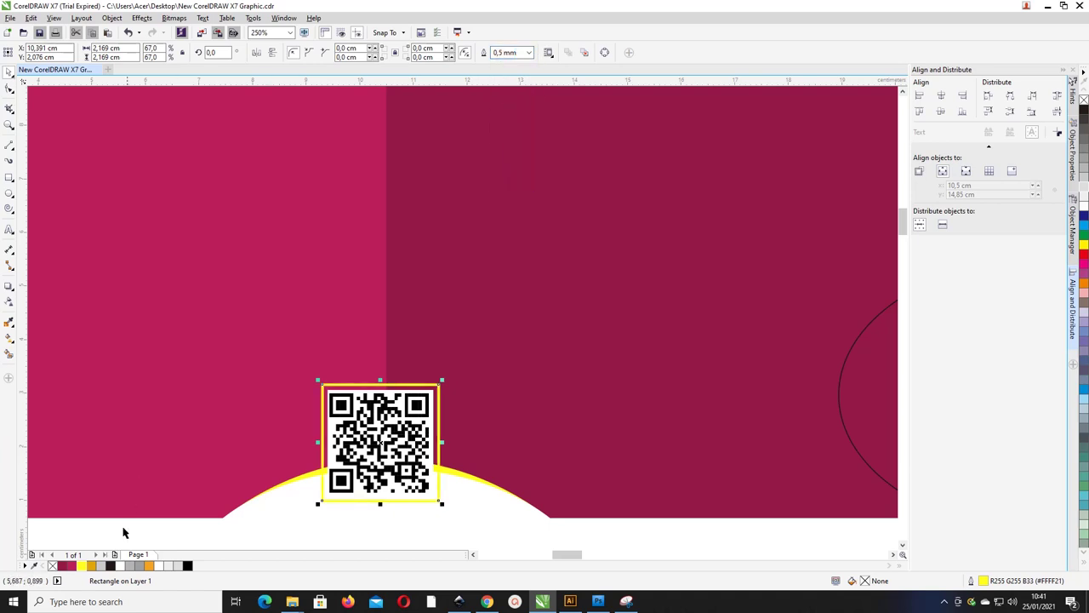
{"action": "right_click", "coordinate": [90, 566]}
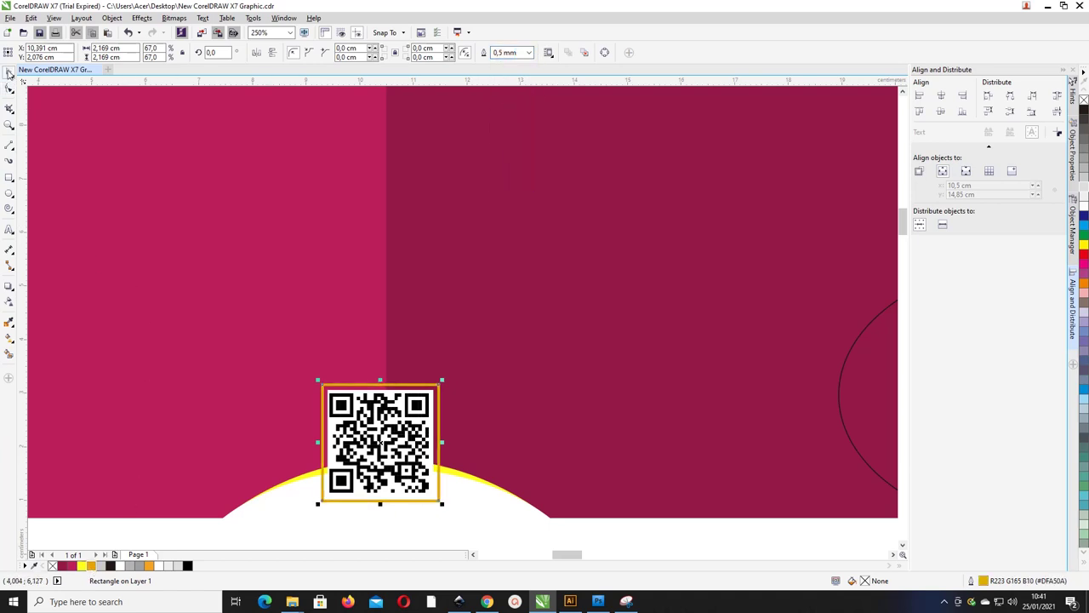
{"action": "scroll", "coordinate": [341, 266], "scroll_direction": "down", "scroll_amount": 2}
{"action": "scroll", "coordinate": [754, 331], "scroll_direction": "up", "scroll_amount": 4}
{"action": "scroll", "coordinate": [749, 326], "scroll_direction": "down", "scroll_amount": 4}
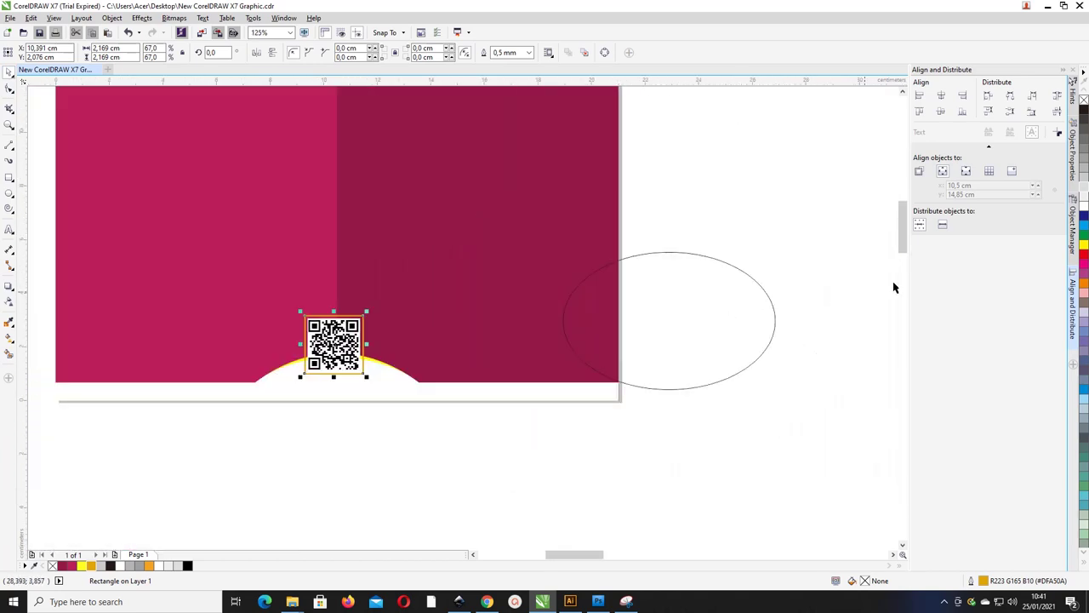
Move the schoolchildren photo onto the right side of the header, mirror it horizontally and scale it down to about 10.9 cm wide
{"action": "left_click_drag", "start_coordinate": [904, 228], "coordinate": [903, 180]}
{"action": "scroll", "coordinate": [406, 244], "scroll_direction": "down", "scroll_amount": 4}
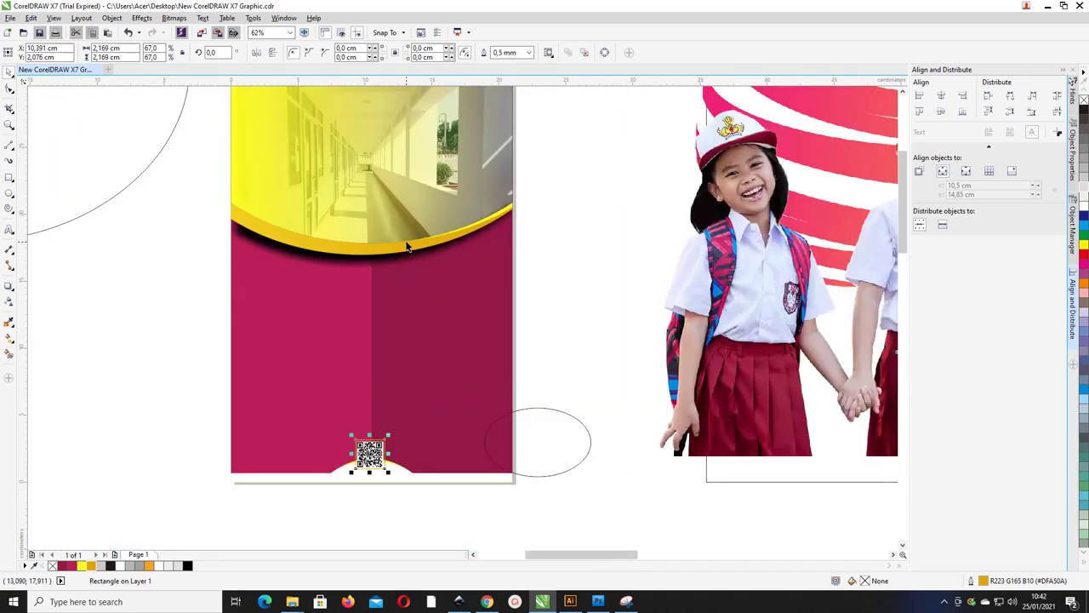
{"action": "left_click_drag", "start_coordinate": [581, 255], "coordinate": [393, 211]}
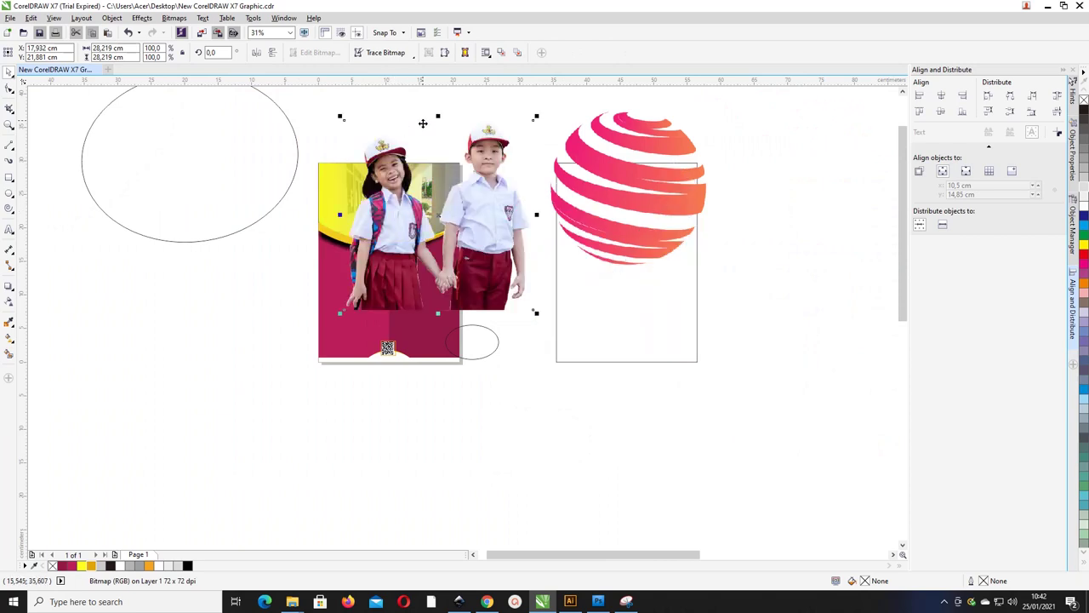
{"action": "left_click", "coordinate": [255, 52]}
{"action": "left_click_drag", "start_coordinate": [537, 118], "coordinate": [430, 223]}
{"action": "left_click_drag", "start_coordinate": [399, 291], "coordinate": [433, 230]}
{"action": "scroll", "coordinate": [434, 236], "scroll_direction": "up", "scroll_amount": 2}
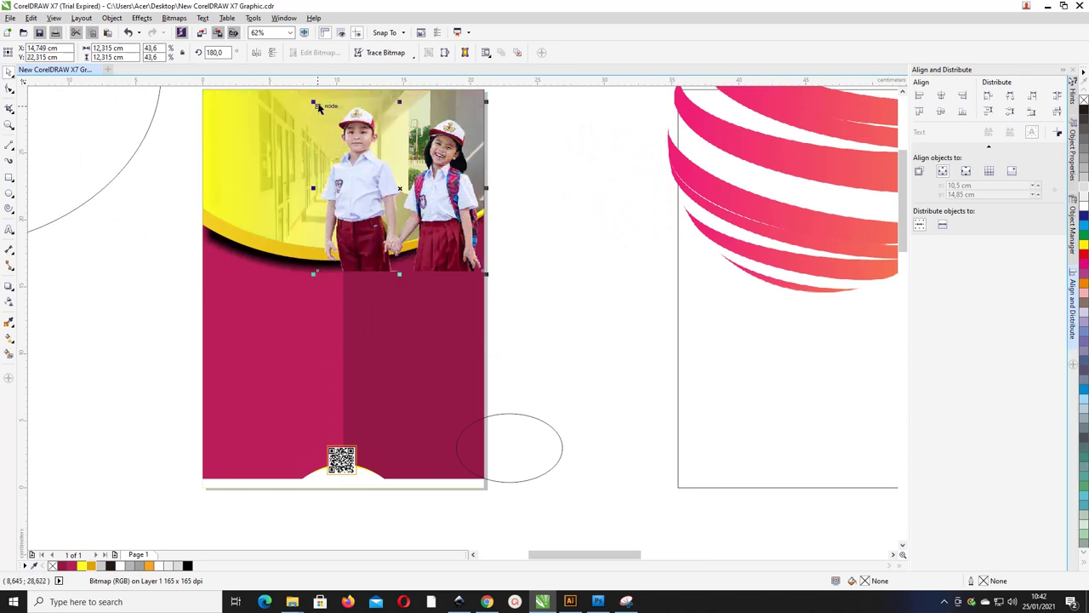
{"action": "left_click_drag", "start_coordinate": [314, 103], "coordinate": [332, 120]}
{"action": "left_click_drag", "start_coordinate": [444, 206], "coordinate": [446, 199]}
Bring the curved gold band and its shadow to the front, above the schoolchildren photo
{"action": "left_click", "coordinate": [569, 282]}
{"action": "left_click_drag", "start_coordinate": [600, 325], "coordinate": [173, 184]}
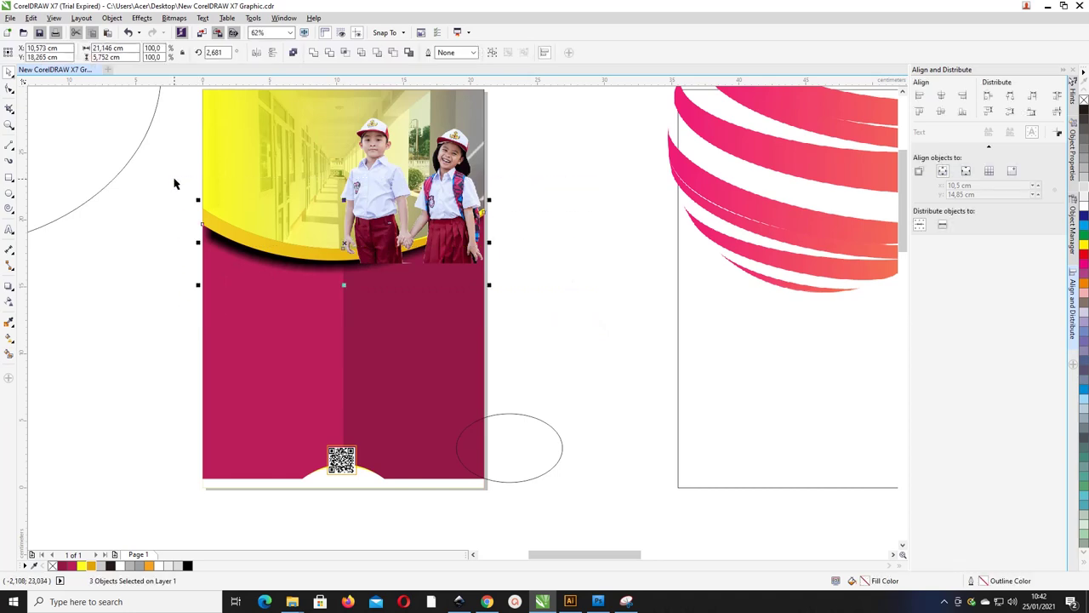
{"action": "key", "text": "shift+Page_Up"}
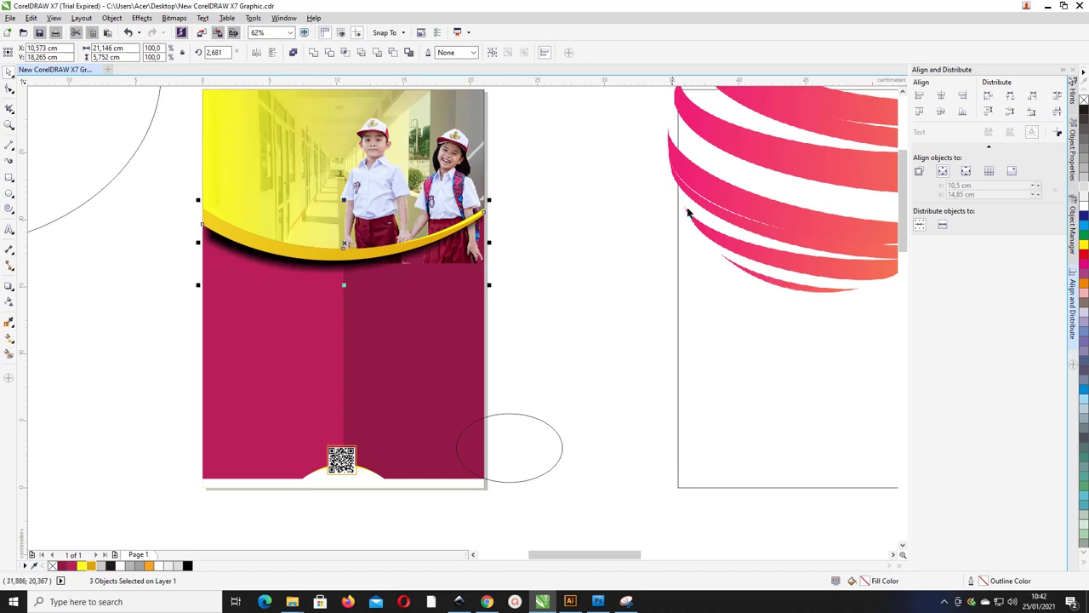
Scale the schoolchildren photo down to about 10.0 cm, keeping its upper-right corner in place
{"action": "scroll", "coordinate": [398, 279], "scroll_direction": "up", "scroll_amount": 2}
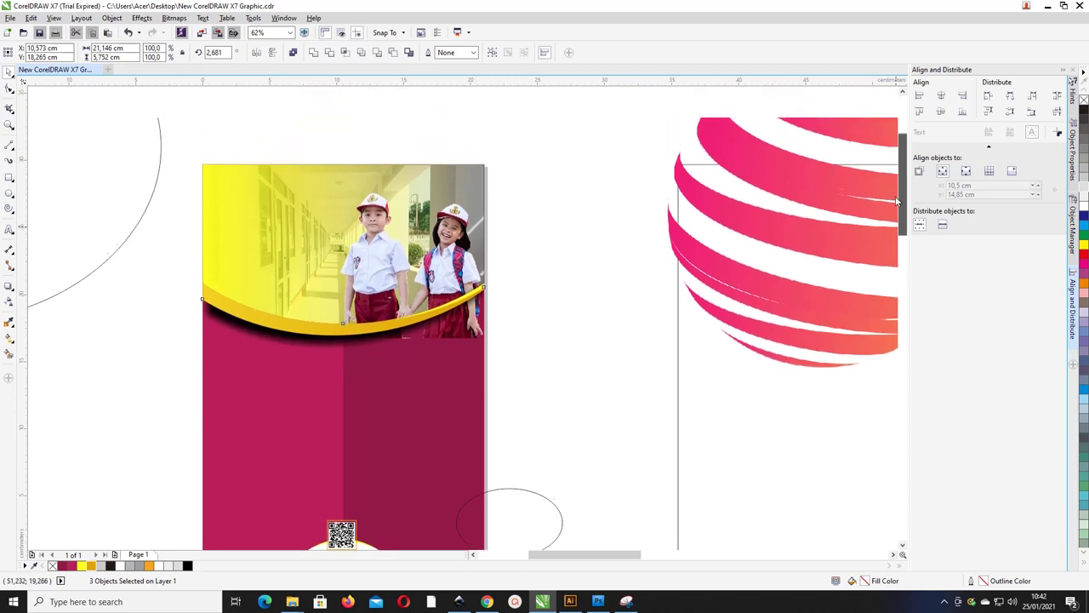
{"action": "left_click", "coordinate": [398, 279]}
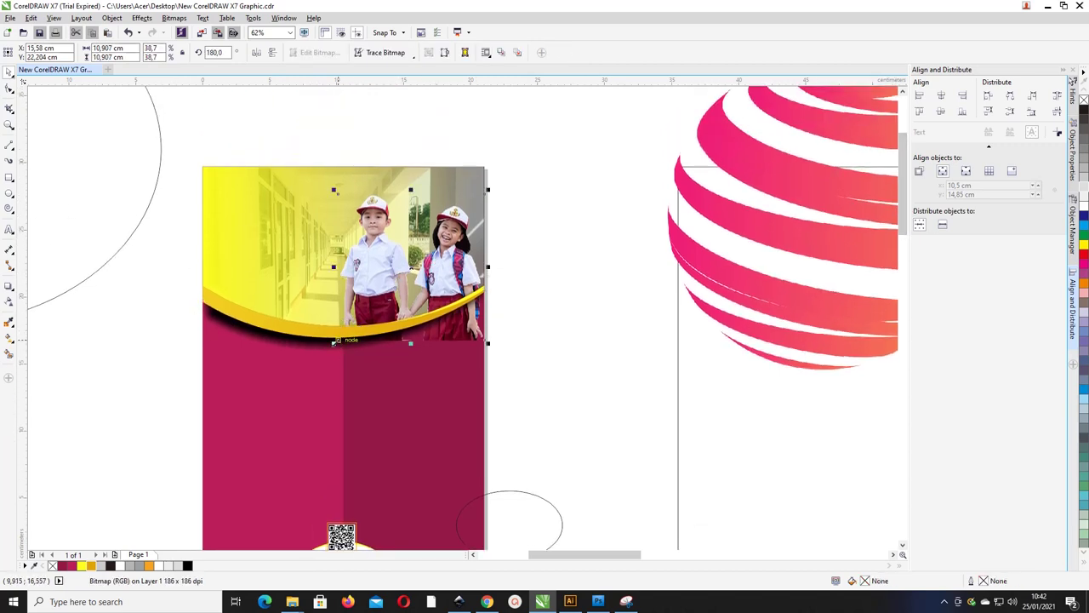
{"action": "left_click_drag", "start_coordinate": [340, 341], "coordinate": [347, 332]}
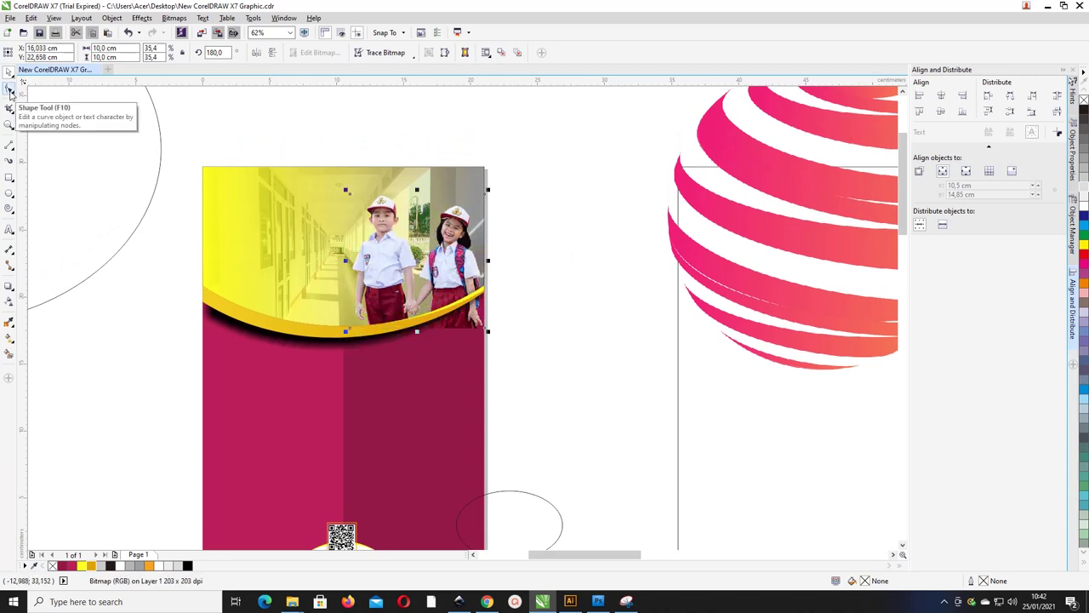
Add two nodes to the photo's bottom edge and pull its lower-right corner inward to crop everything below the gold curve
{"action": "left_click", "coordinate": [11, 90]}
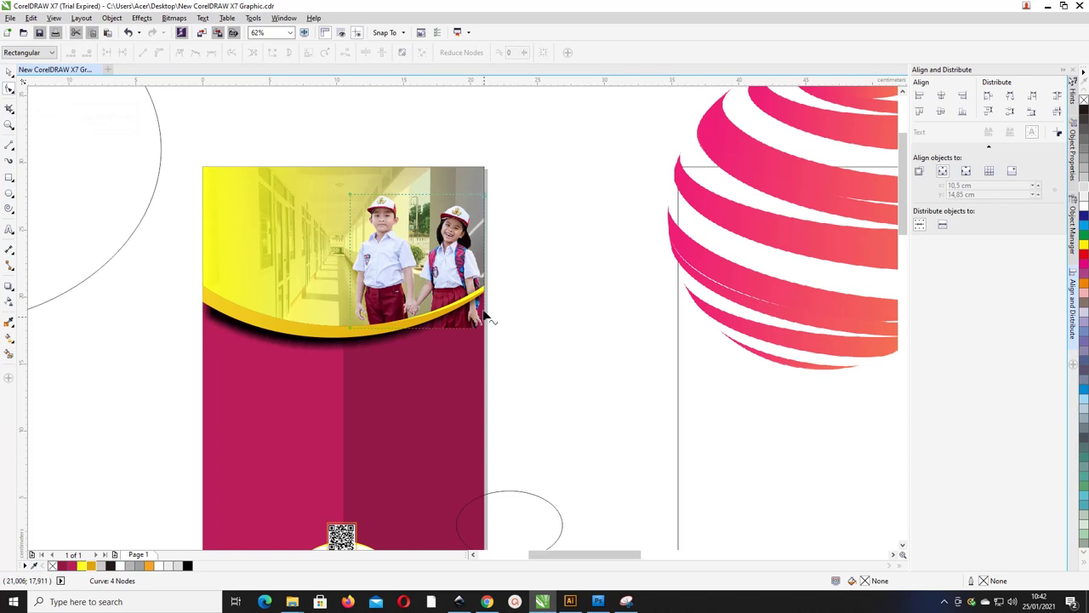
{"action": "double_click", "coordinate": [431, 333]}
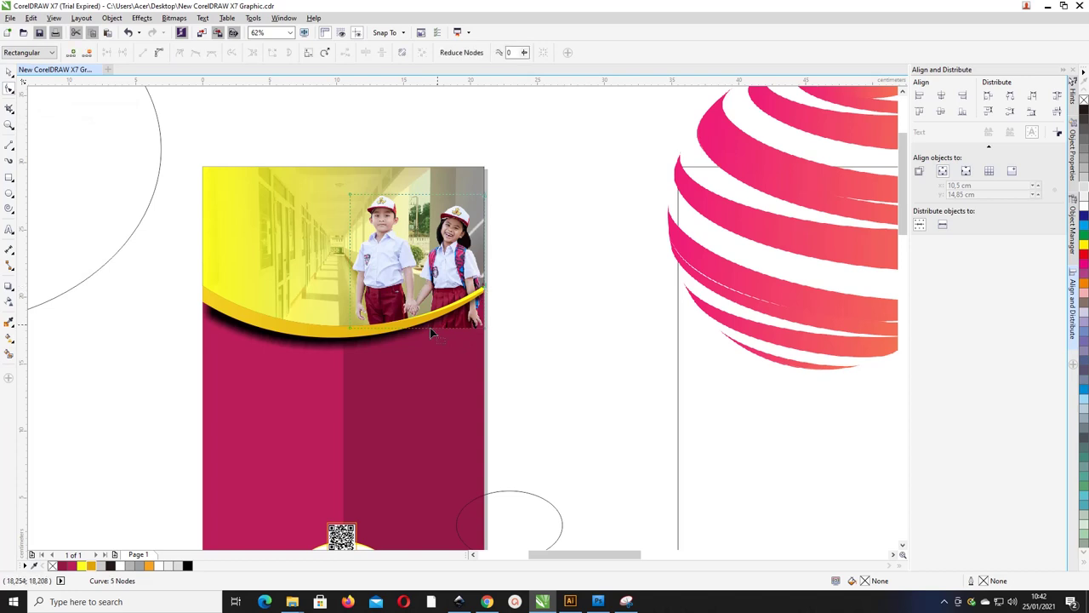
{"action": "double_click", "coordinate": [395, 331]}
{"action": "left_click_drag", "start_coordinate": [484, 328], "coordinate": [460, 313]}
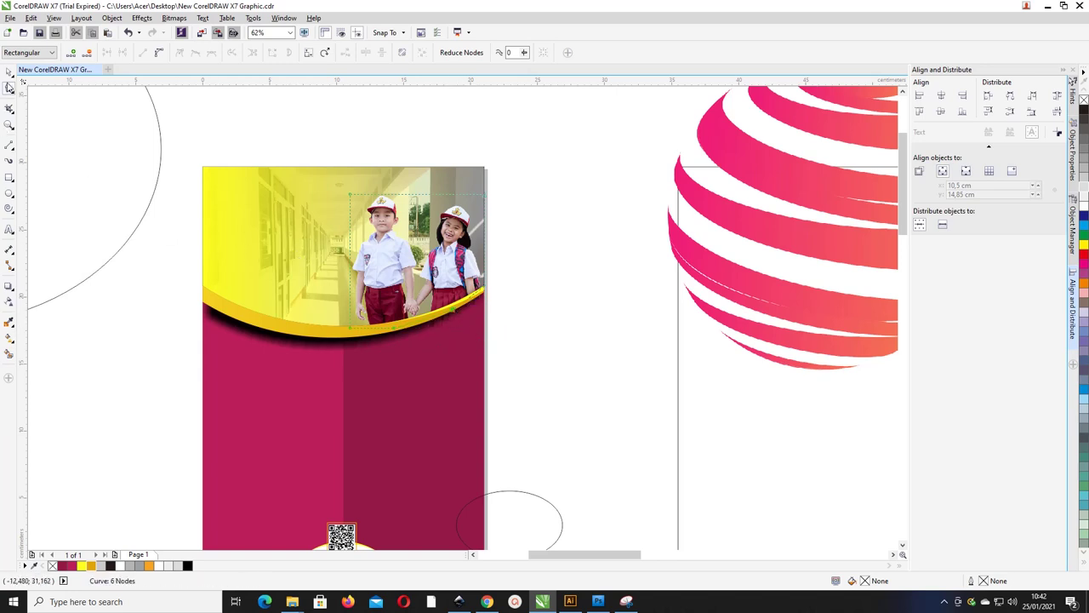
{"action": "left_click", "coordinate": [9, 87]}
{"action": "left_click", "coordinate": [295, 130]}
Move the striped globe logo to the header's upper-left corner, bring it to the front and shrink it to about 2.3 cm wide
{"action": "scroll", "coordinate": [292, 134], "scroll_direction": "down", "scroll_amount": 3}
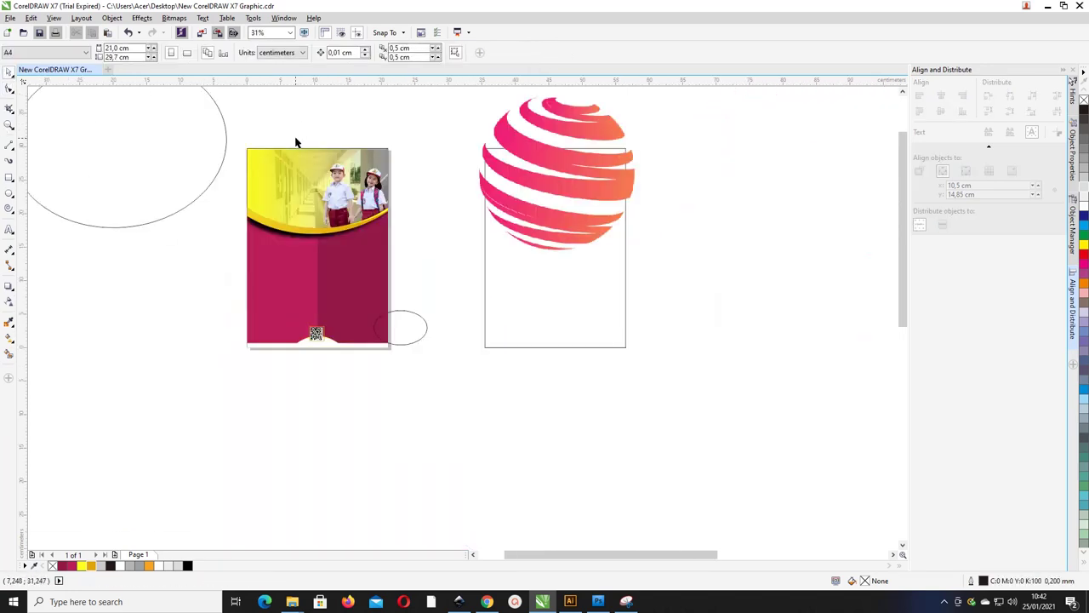
{"action": "scroll", "coordinate": [296, 141], "scroll_direction": "up", "scroll_amount": 3}
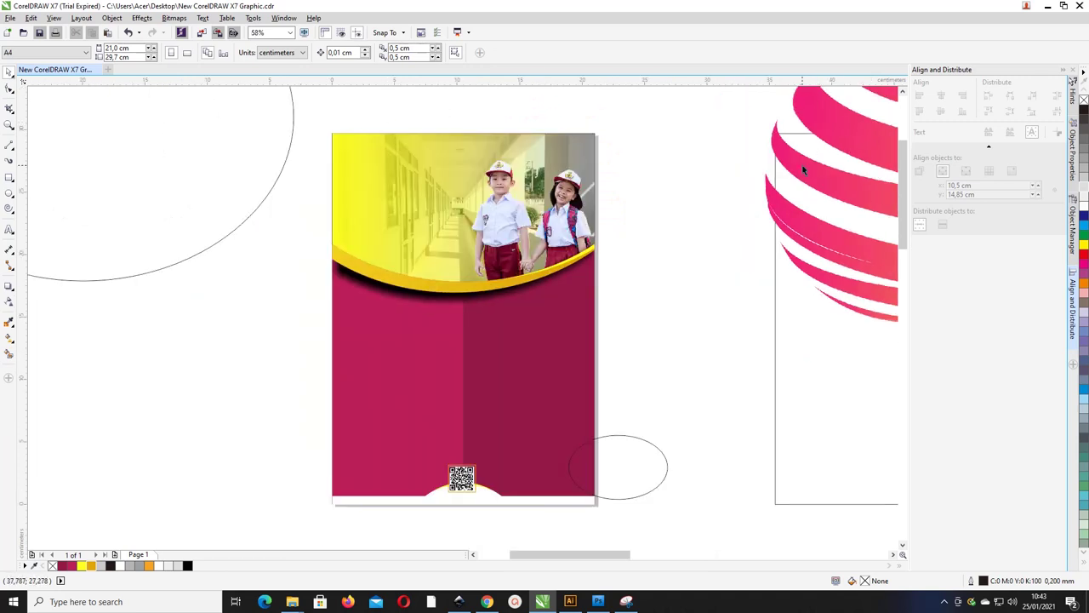
{"action": "left_click_drag", "start_coordinate": [803, 170], "coordinate": [269, 263]}
{"action": "key", "text": "shift+Page_Up"}
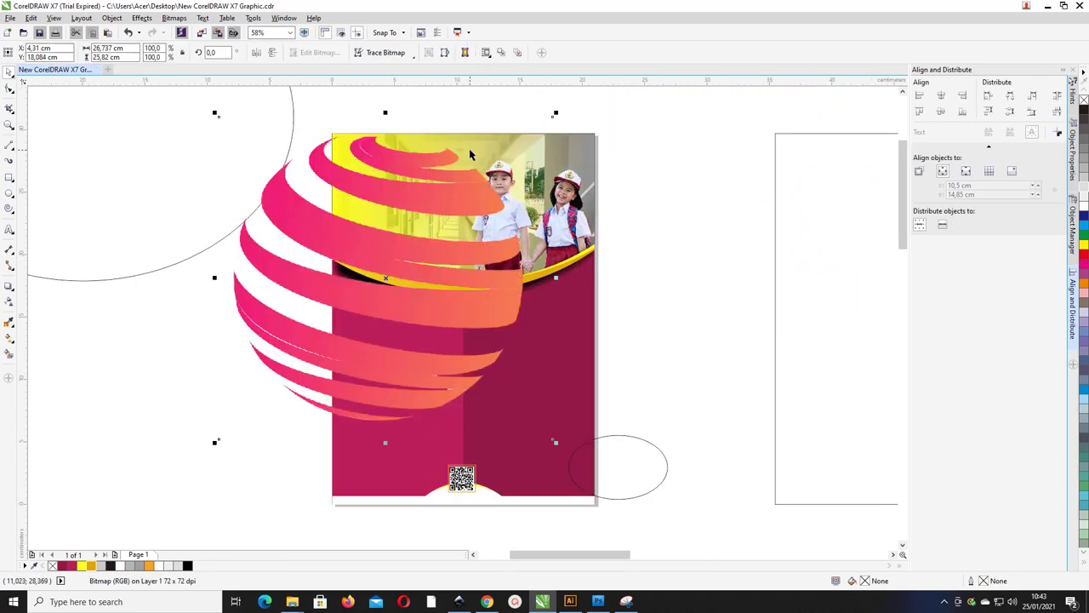
{"action": "left_click_drag", "start_coordinate": [555, 114], "coordinate": [362, 154]}
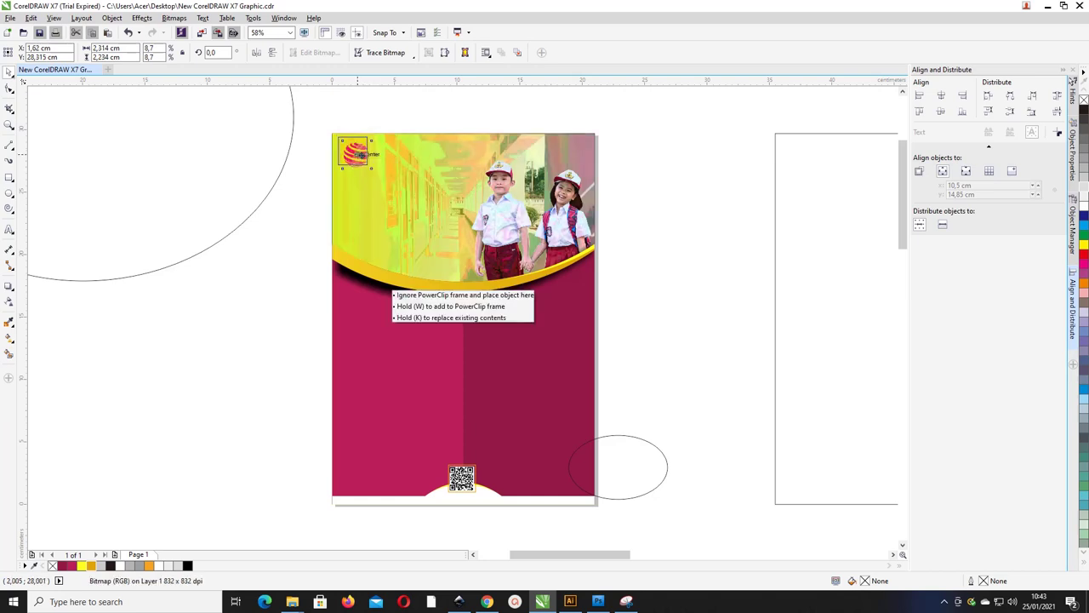
{"action": "left_click", "coordinate": [365, 104]}
Shrink the globe logo slightly further and tuck it closer into the page's upper-left corner
{"action": "scroll", "coordinate": [366, 147], "scroll_direction": "left", "scroll_amount": 1}
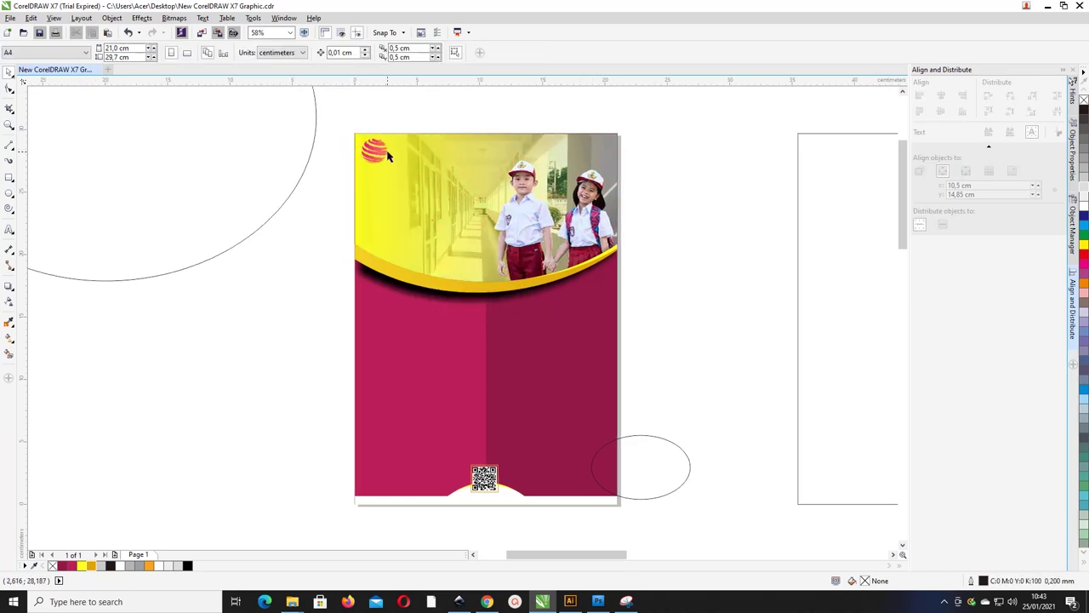
{"action": "scroll", "coordinate": [387, 156], "scroll_direction": "up", "scroll_amount": 3}
{"action": "left_click", "coordinate": [396, 126]}
{"action": "left_click_drag", "start_coordinate": [395, 117], "coordinate": [384, 120]}
{"action": "left_click_drag", "start_coordinate": [381, 174], "coordinate": [365, 160]}
{"action": "left_click", "coordinate": [309, 141]}
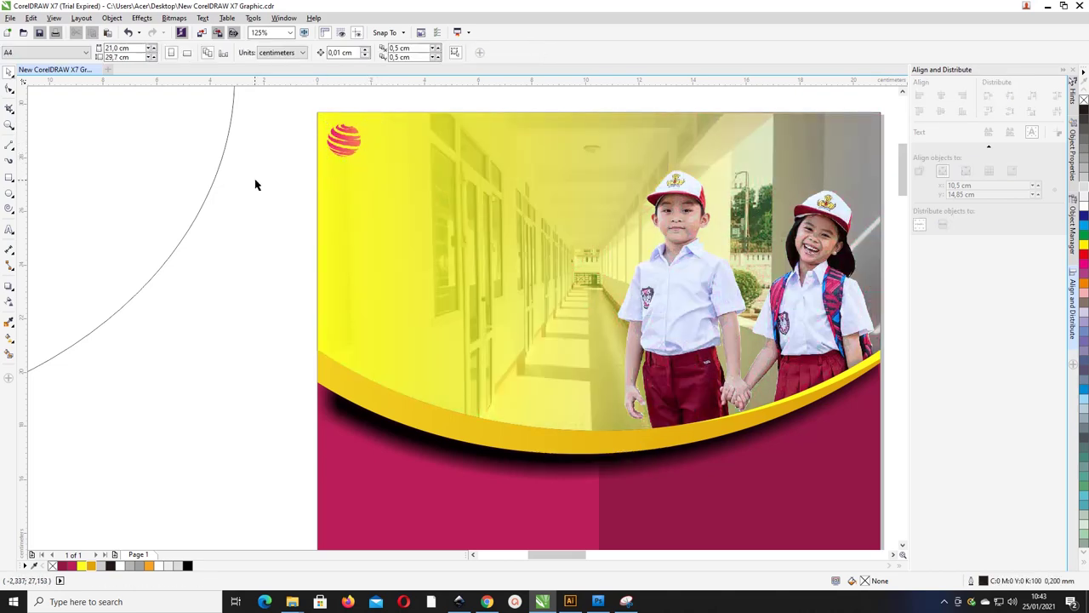
Draw a rectangle about 8.6 × 1.5 cm across the page's left edge below the header and fully round its corners
{"action": "scroll", "coordinate": [255, 185], "scroll_direction": "down", "scroll_amount": 3}
{"action": "scroll", "coordinate": [202, 161], "scroll_direction": "down", "scroll_amount": 3}
{"action": "key", "text": "z"}
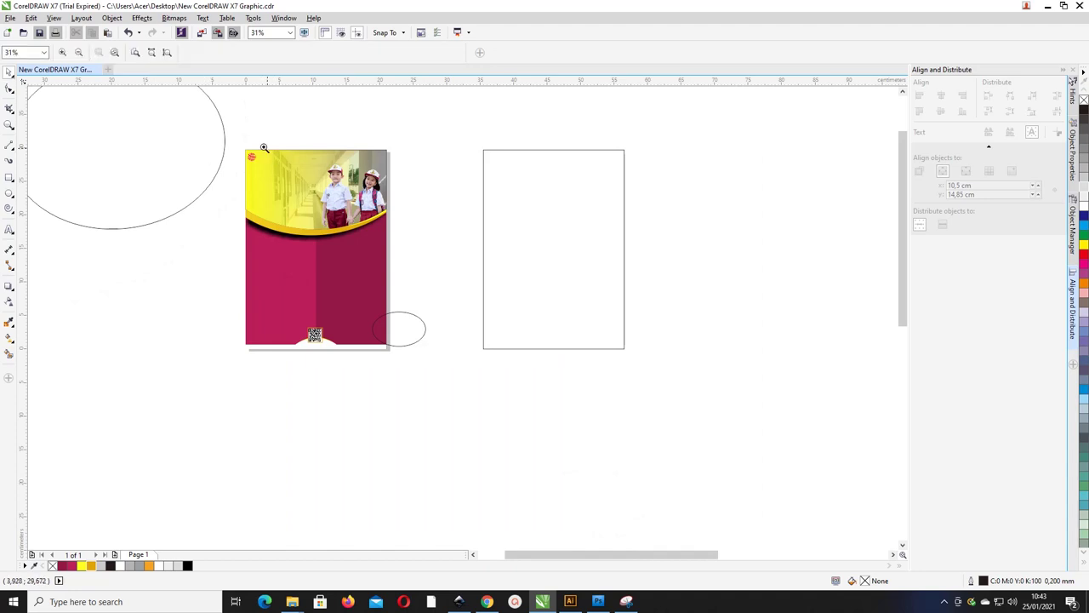
{"action": "left_click_drag", "start_coordinate": [236, 138], "coordinate": [479, 363]}
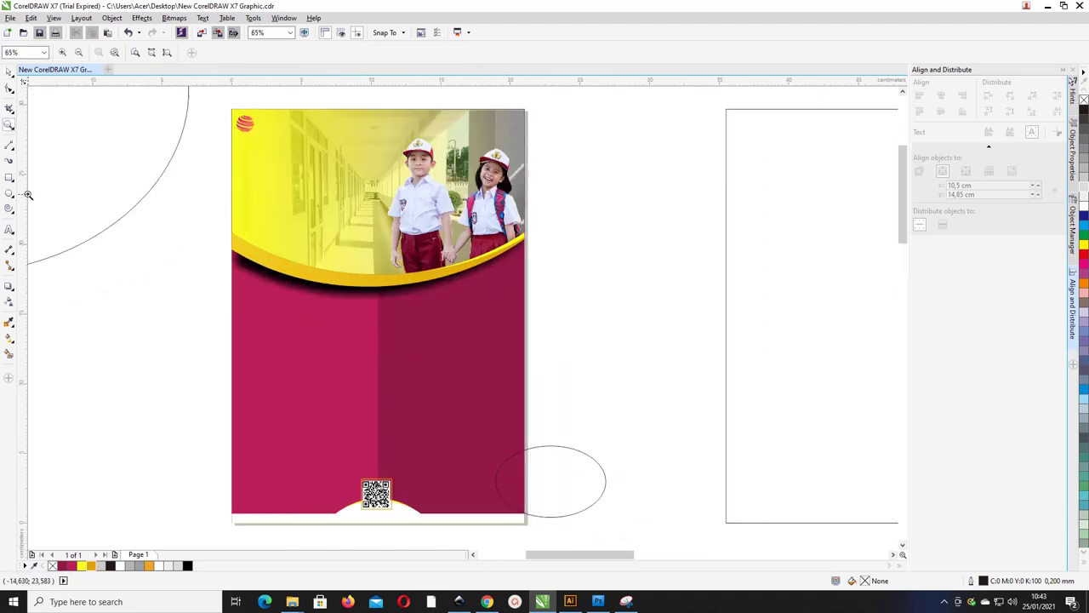
{"action": "left_click", "coordinate": [7, 178]}
{"action": "left_click_drag", "start_coordinate": [224, 320], "coordinate": [346, 344]}
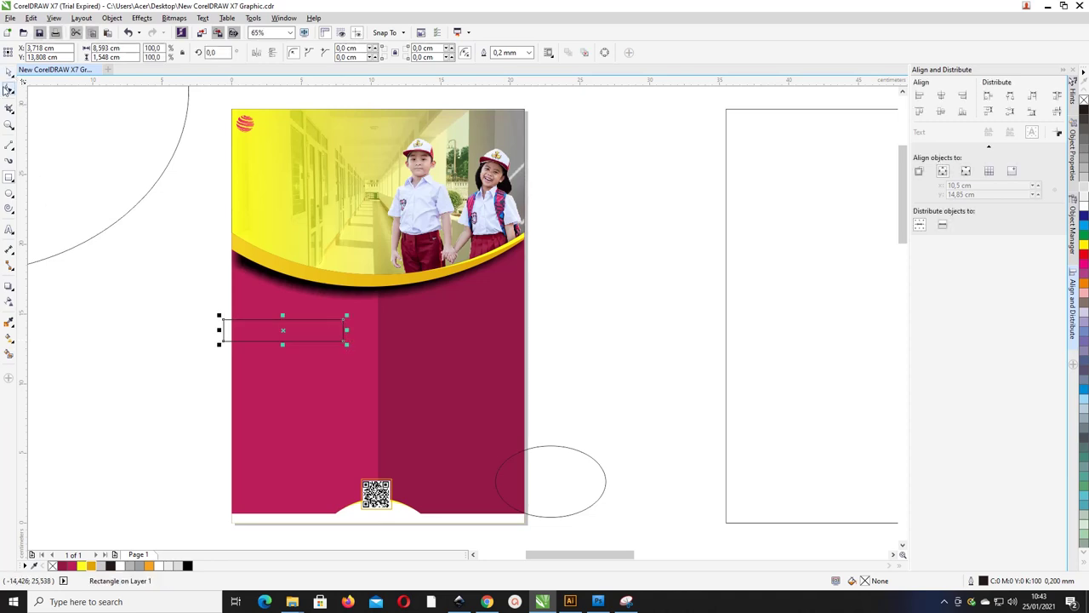
{"action": "left_click", "coordinate": [8, 89]}
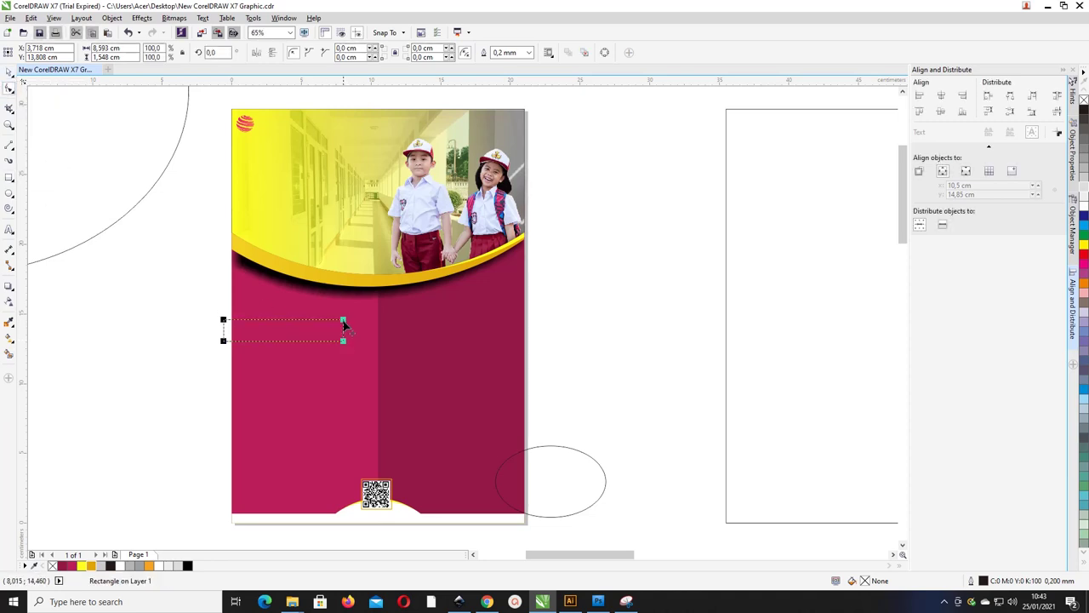
{"action": "left_click_drag", "start_coordinate": [343, 324], "coordinate": [328, 355]}
{"action": "left_click", "coordinate": [10, 74]}
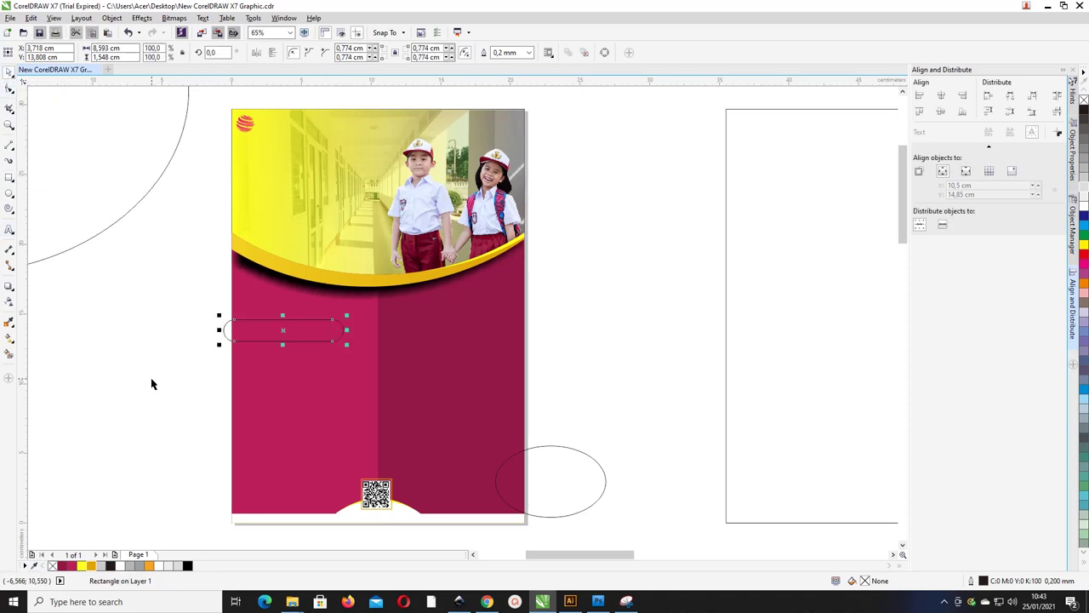
Move the rounded bar slightly down and left, and reduce its height to about 1.1 cm
{"action": "left_click_drag", "start_coordinate": [269, 320], "coordinate": [262, 333]}
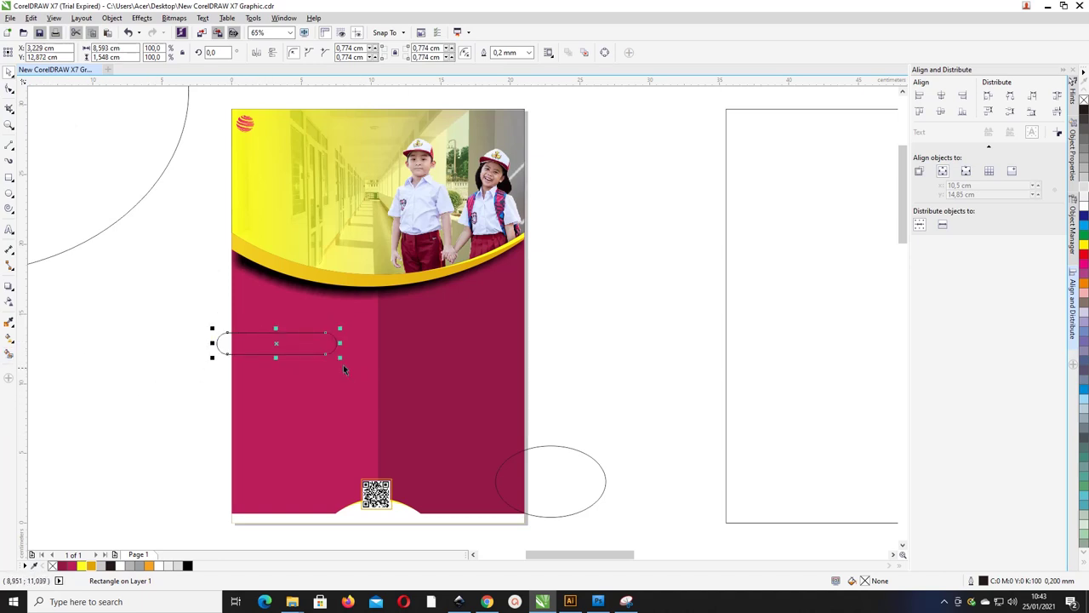
{"action": "scroll", "coordinate": [310, 365], "scroll_direction": "up", "scroll_amount": 2}
{"action": "left_click_drag", "start_coordinate": [246, 349], "coordinate": [245, 337]}
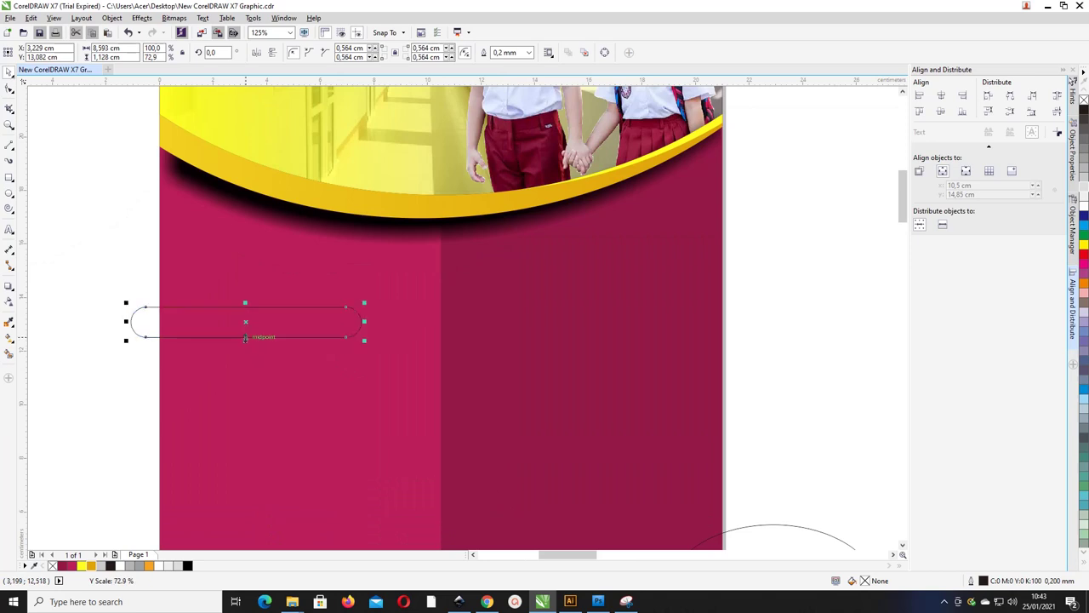
Smart-fill the part of the rounded bar that lies inside the page and move the original outline up and away from it
{"action": "left_click", "coordinate": [10, 355]}
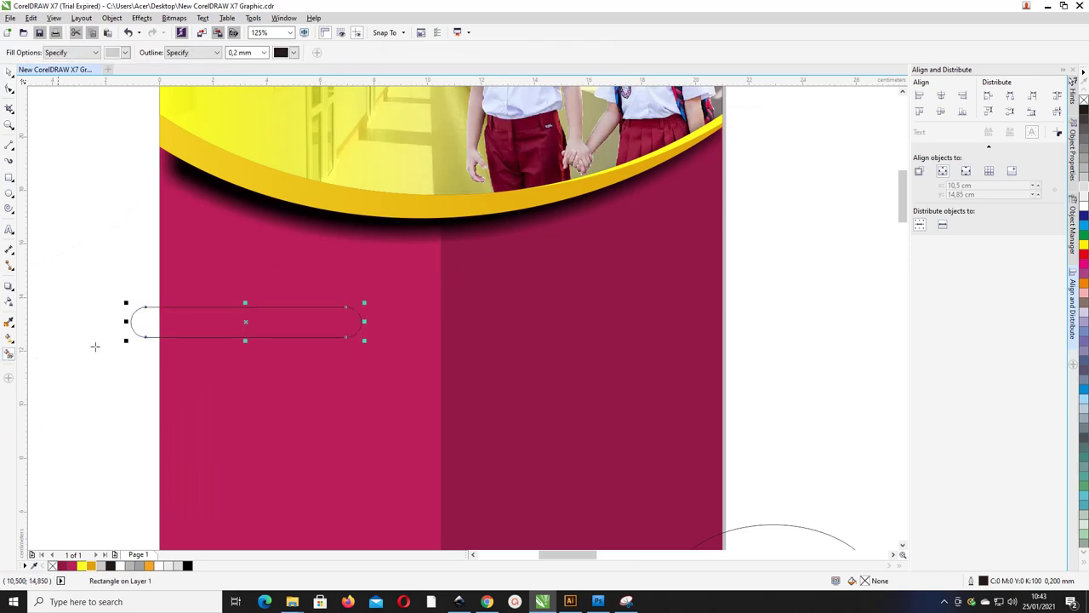
{"action": "left_click", "coordinate": [213, 325]}
{"action": "left_click", "coordinate": [8, 74]}
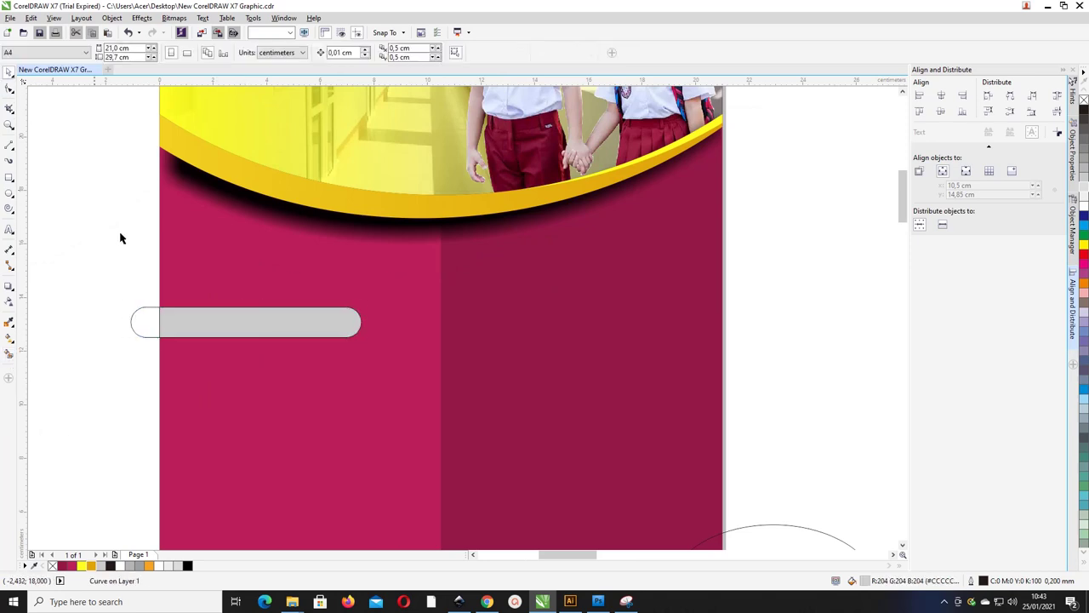
{"action": "scroll", "coordinate": [158, 308], "scroll_direction": "down", "scroll_amount": 2}
{"action": "left_click", "coordinate": [160, 310]}
{"action": "left_click_drag", "start_coordinate": [159, 310], "coordinate": [114, 271]}
Fill the cut bar with orange (#F3A422) and place a copy about 3.8 cm below it
{"action": "left_click", "coordinate": [199, 313]}
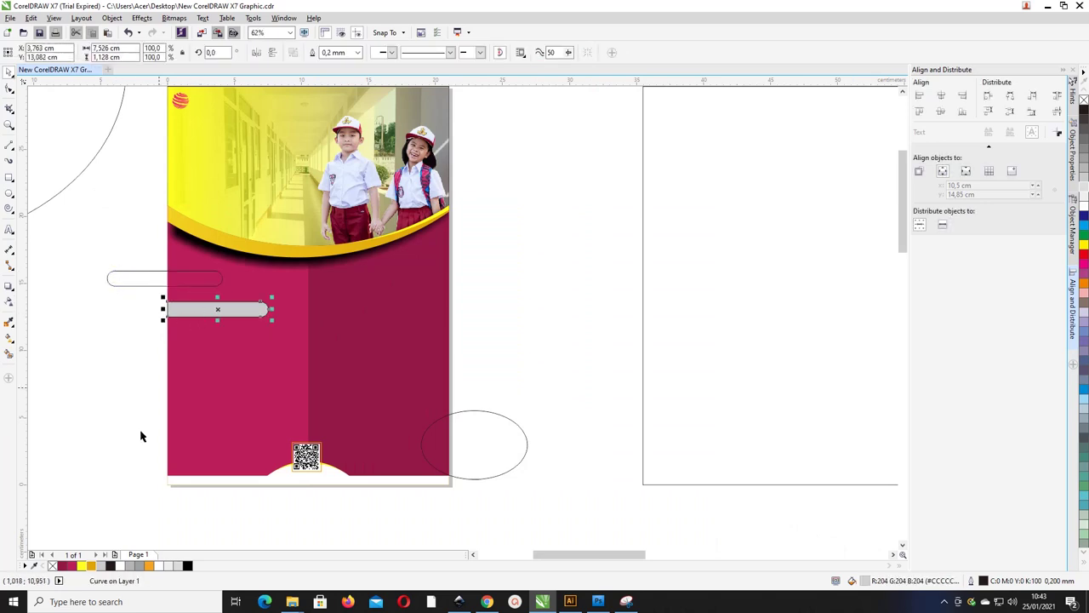
{"action": "left_click", "coordinate": [149, 566]}
{"action": "left_click", "coordinate": [125, 396]}
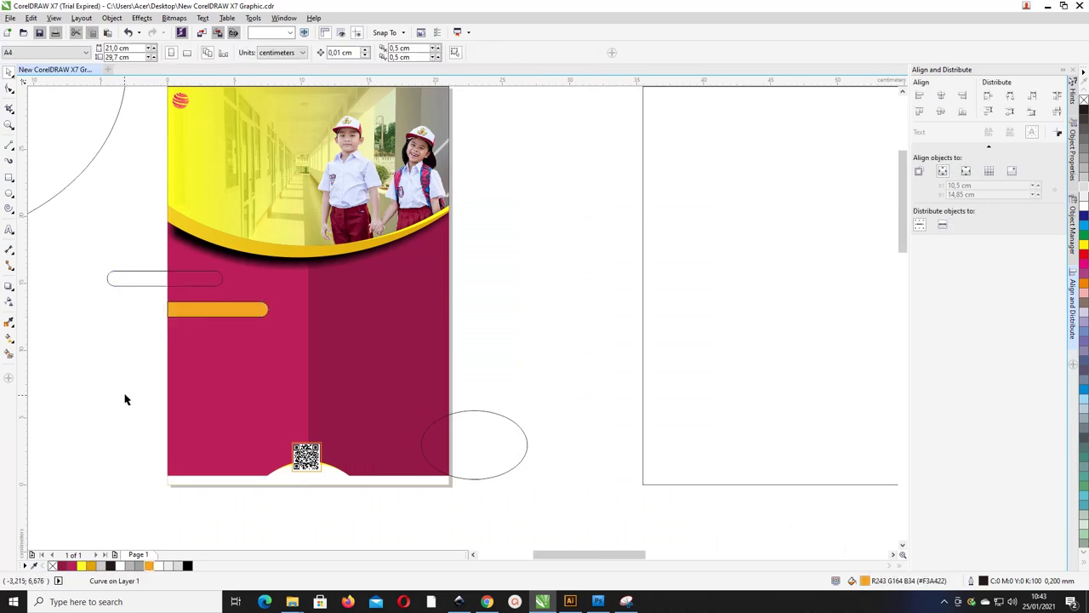
{"action": "left_click", "coordinate": [218, 310]}
{"action": "left_click_drag", "start_coordinate": [218, 310], "coordinate": [215, 360]}
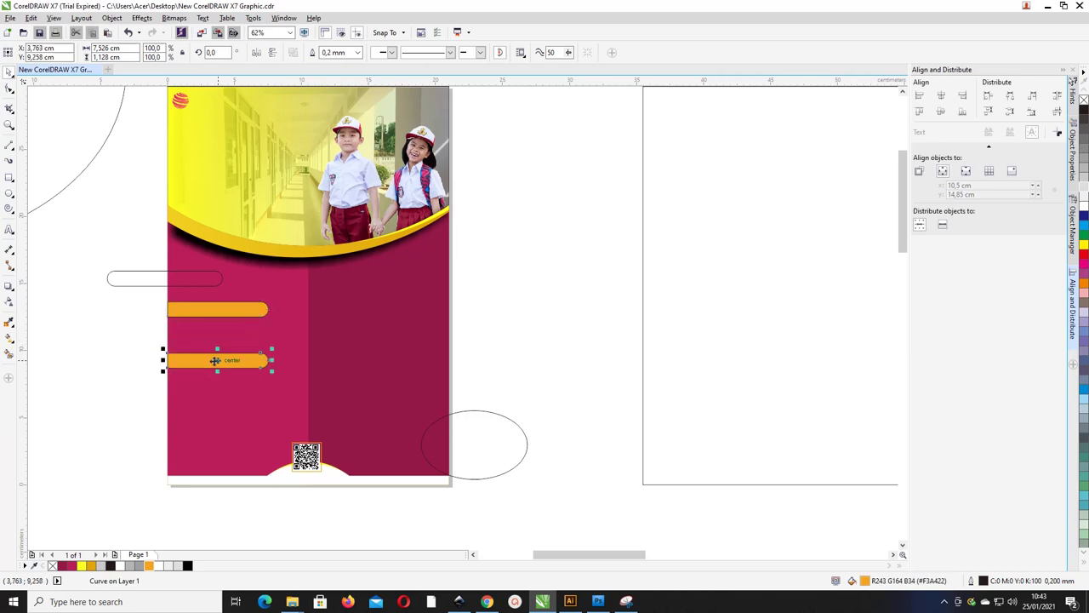
Remove the outlines from both orange bars and delete the leftover rounded outline
{"action": "left_click_drag", "start_coordinate": [108, 398], "coordinate": [285, 290]}
{"action": "right_click", "coordinate": [51, 566]}
{"action": "left_click", "coordinate": [104, 323]}
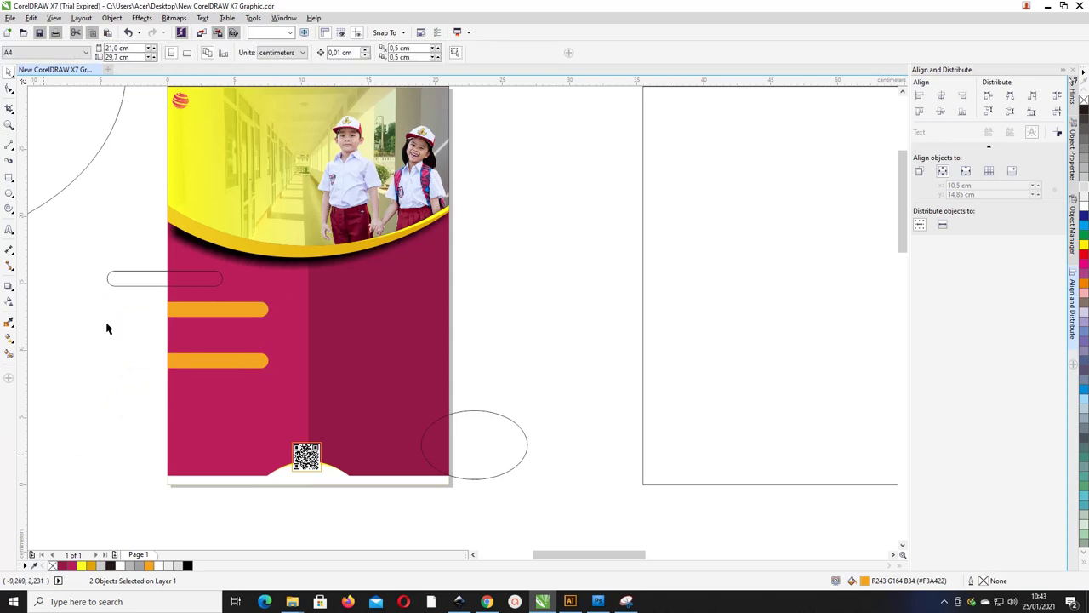
{"action": "left_click", "coordinate": [116, 280]}
{"action": "key", "text": "Delete"}
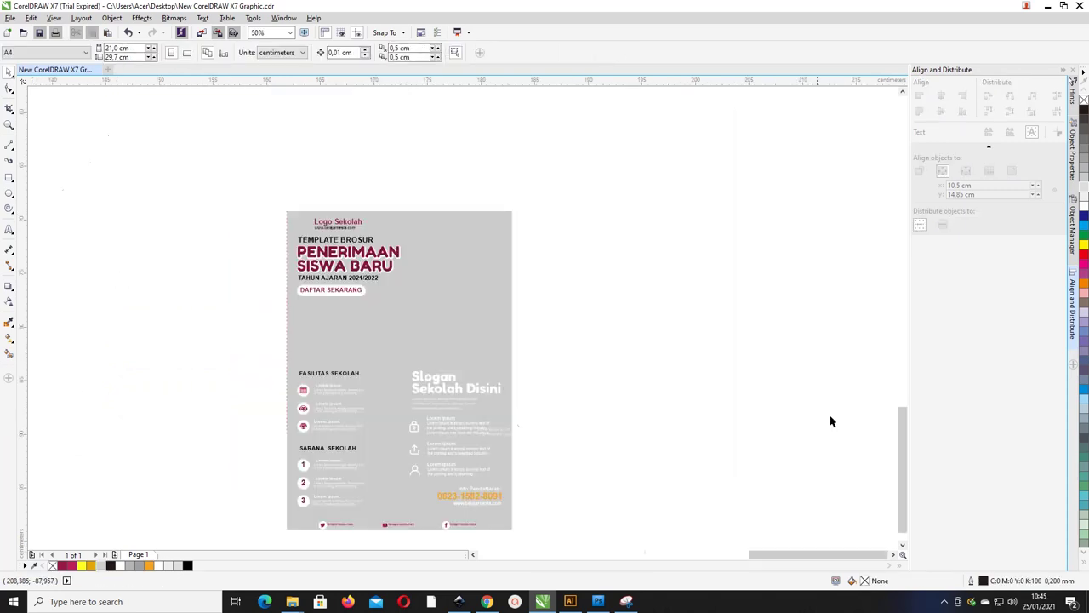
Examine the prepared brochure text and icon layout up close
{"action": "scroll", "coordinate": [904, 421], "scroll_direction": "down", "scroll_amount": 1}
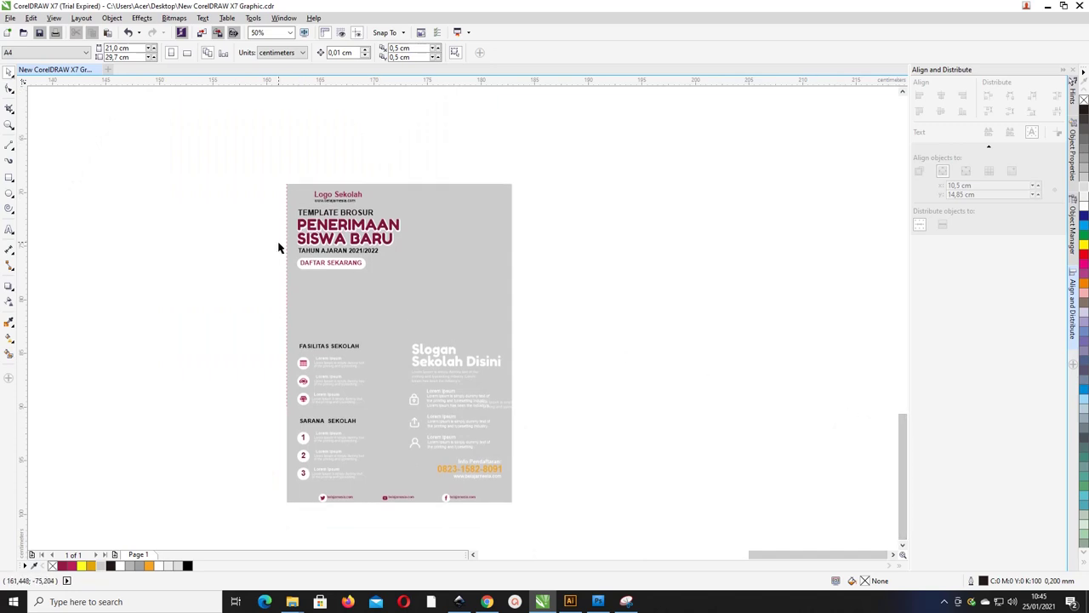
{"action": "key", "text": "z"}
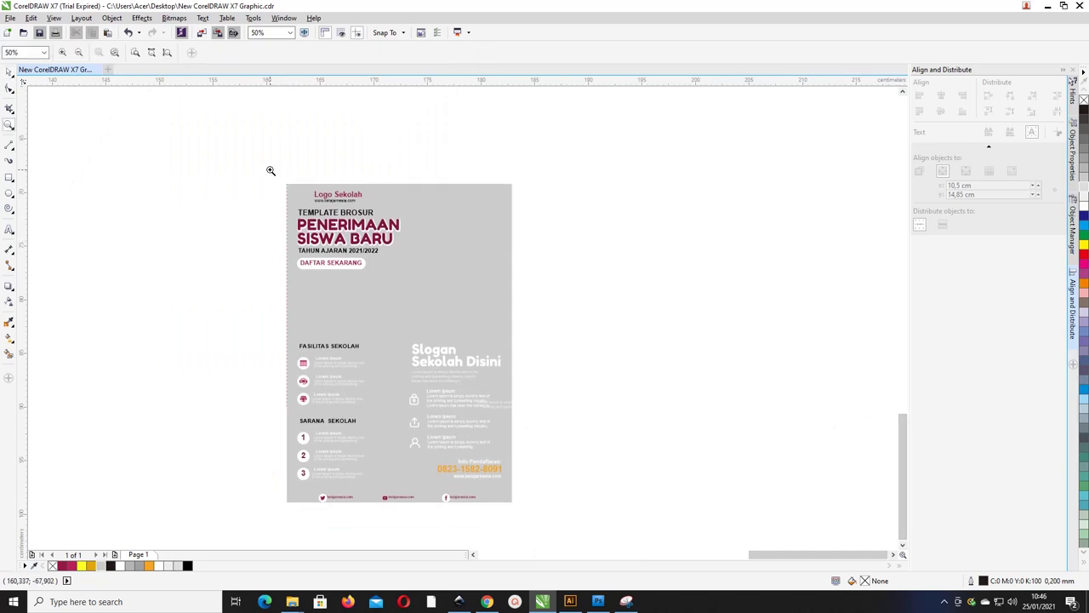
{"action": "left_click_drag", "start_coordinate": [270, 170], "coordinate": [583, 495]}
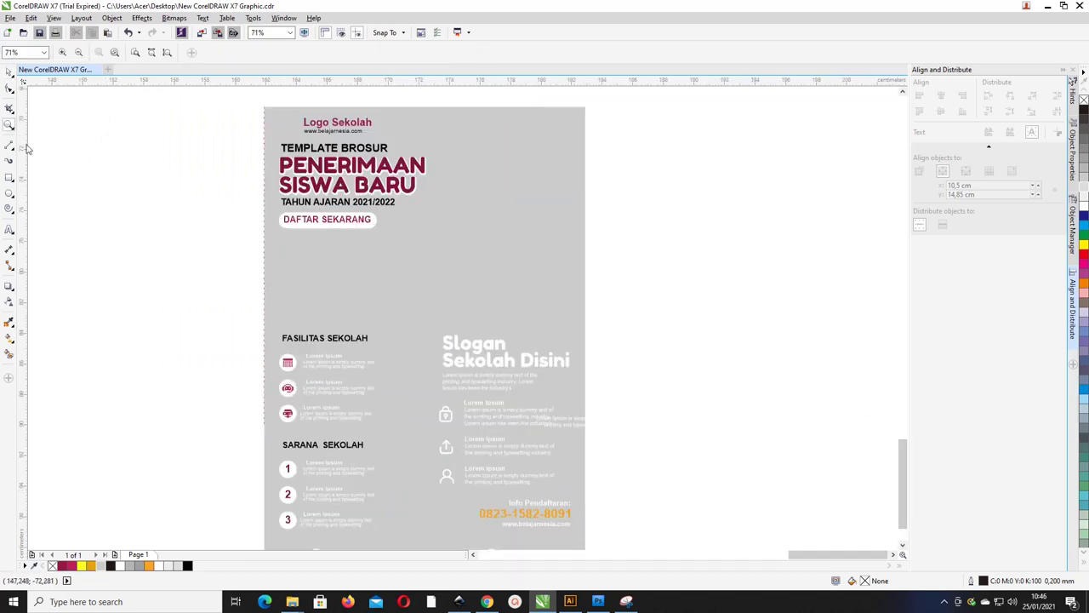
{"action": "left_click", "coordinate": [10, 74]}
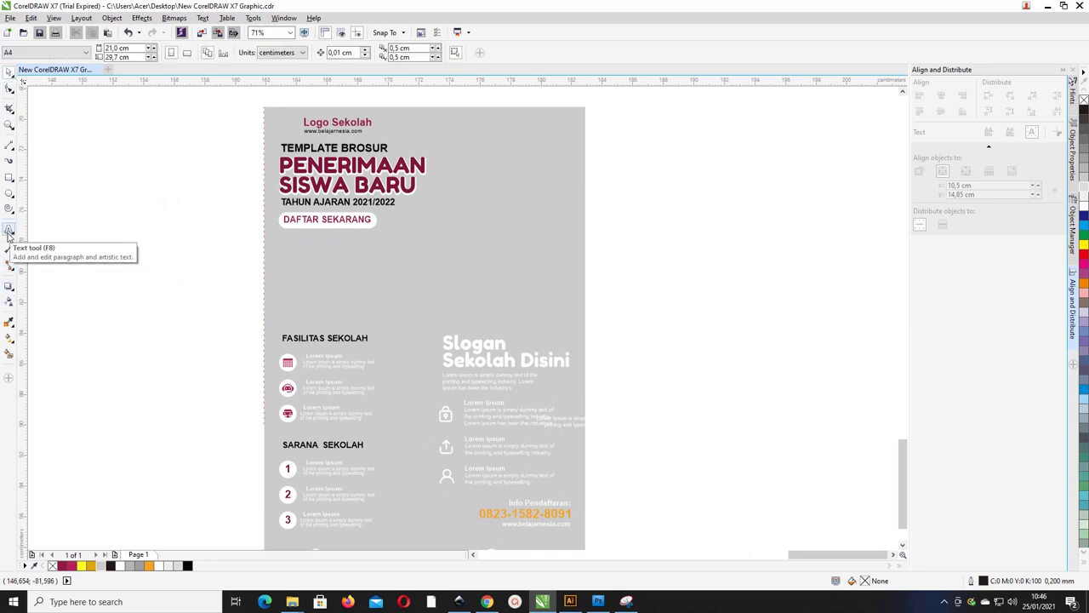
Check the fonts used for the slogan, the PENERIMAAN title line and the TEMPLATE BROSUR line
{"action": "left_click", "coordinate": [455, 352]}
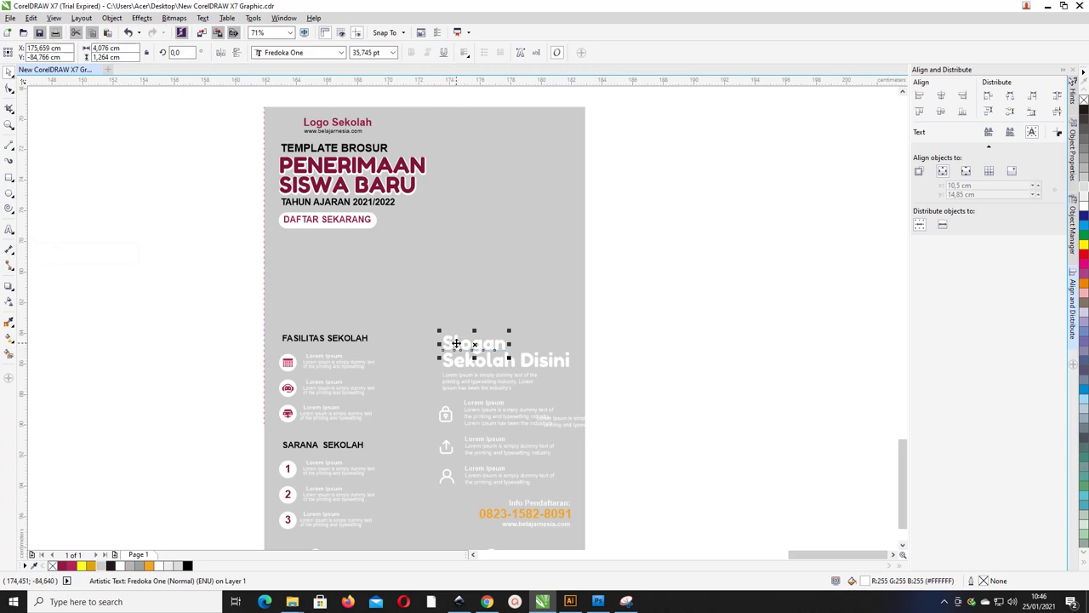
{"action": "left_click", "coordinate": [312, 53]}
{"action": "type", "text": "Arial"}
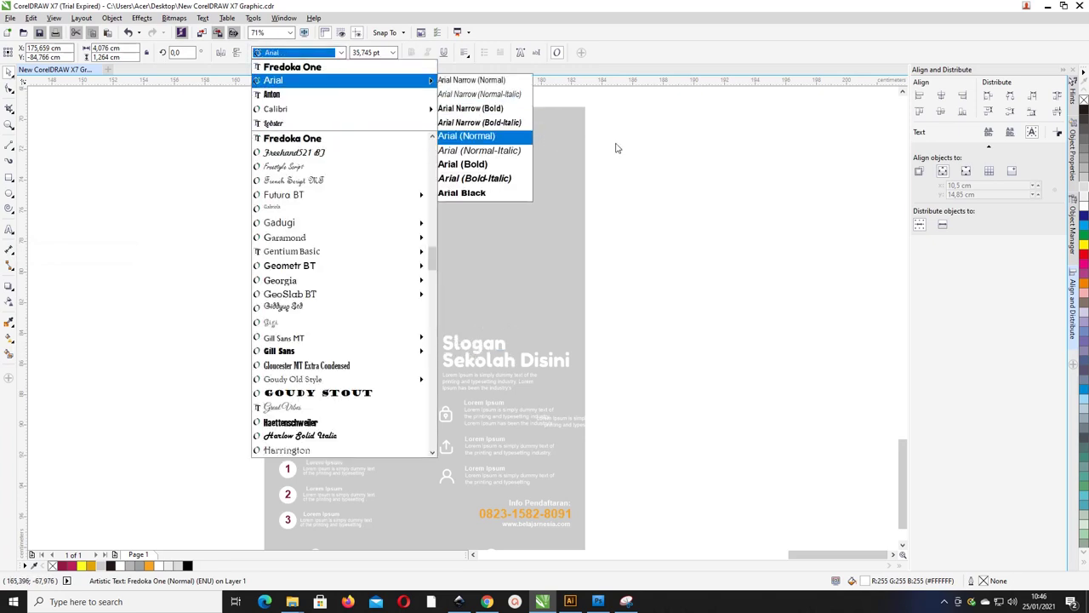
{"action": "key", "text": "Return"}
{"action": "left_click_drag", "start_coordinate": [620, 146], "coordinate": [649, 169]}
{"action": "left_click", "coordinate": [394, 173]}
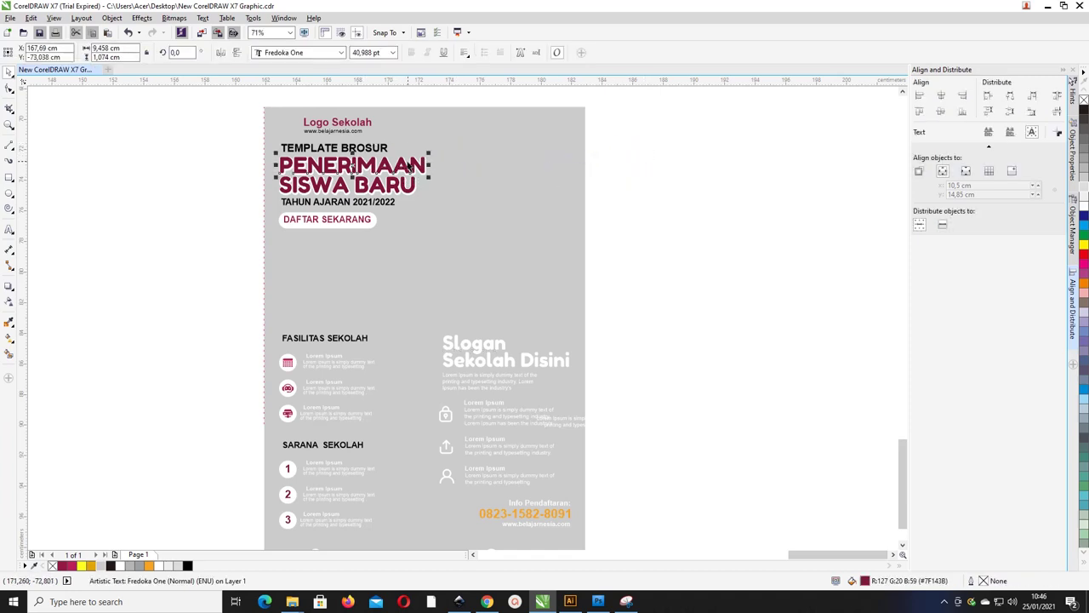
{"action": "left_click", "coordinate": [337, 150]}
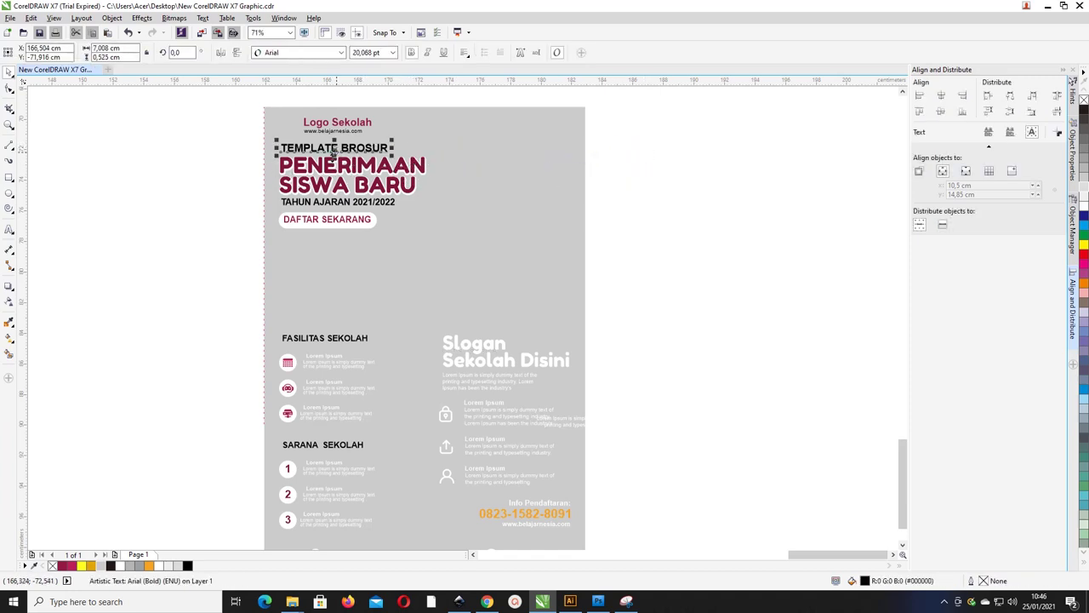
{"action": "scroll", "coordinate": [333, 162], "scroll_direction": "up", "scroll_amount": 3}
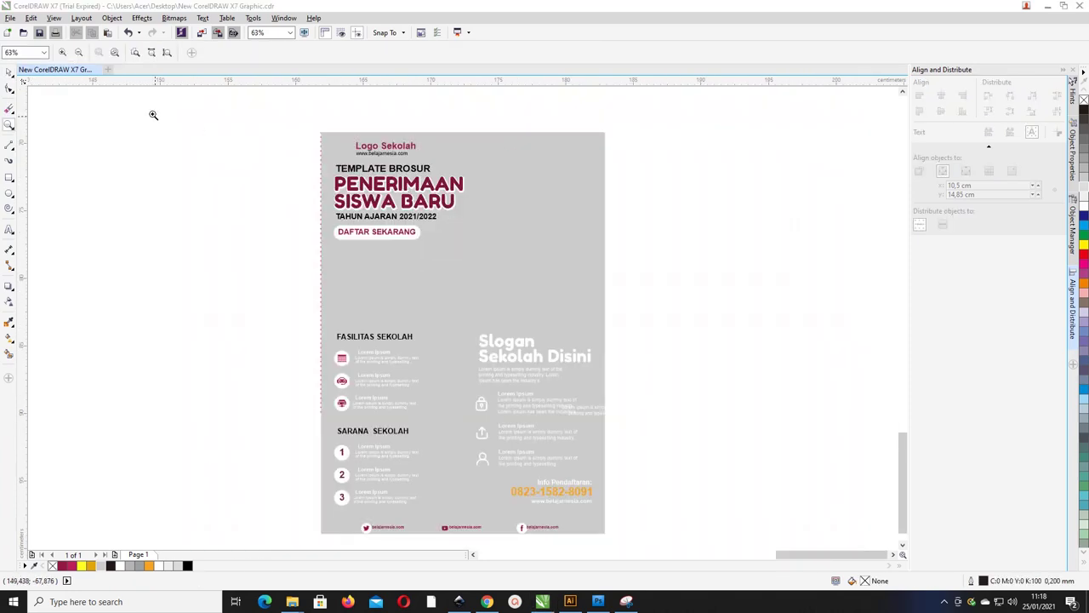
Move all the prepared text and icons next to the brochure page and delete the empty rectangle beside it
{"action": "left_click", "coordinate": [9, 74]}
{"action": "left_click_drag", "start_coordinate": [301, 120], "coordinate": [600, 540]}
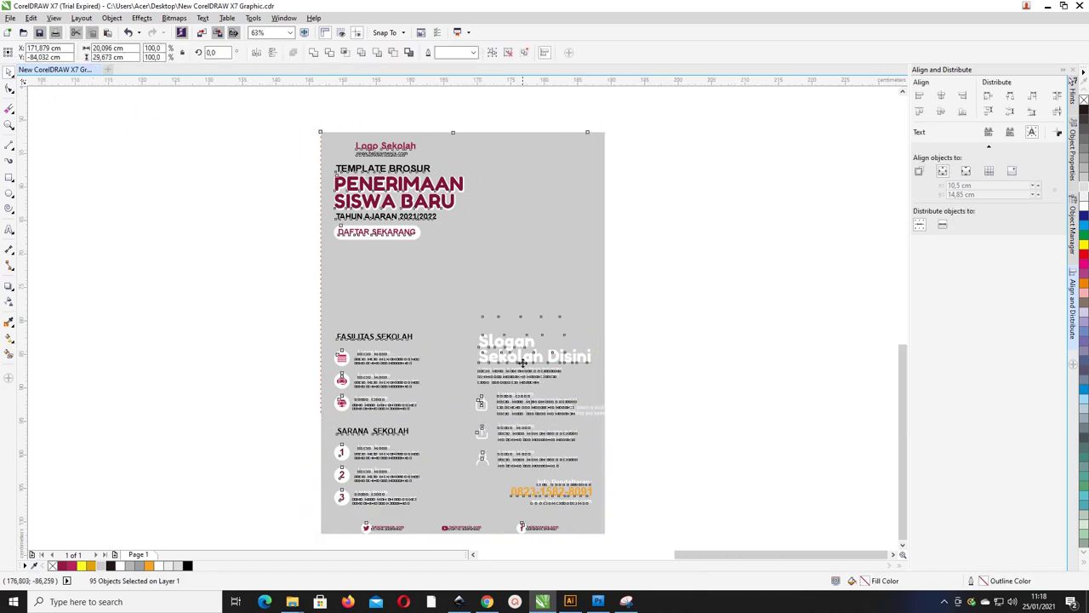
{"action": "scroll", "coordinate": [489, 332], "scroll_direction": "down", "scroll_amount": 2}
{"action": "left_click_drag", "start_coordinate": [470, 284], "coordinate": [175, 101]}
{"action": "scroll", "coordinate": [372, 223], "scroll_direction": "down", "scroll_amount": 3}
{"action": "key", "text": "z"}
{"action": "left_click_drag", "start_coordinate": [265, 168], "coordinate": [85, 106]}
{"action": "left_click", "coordinate": [9, 88]}
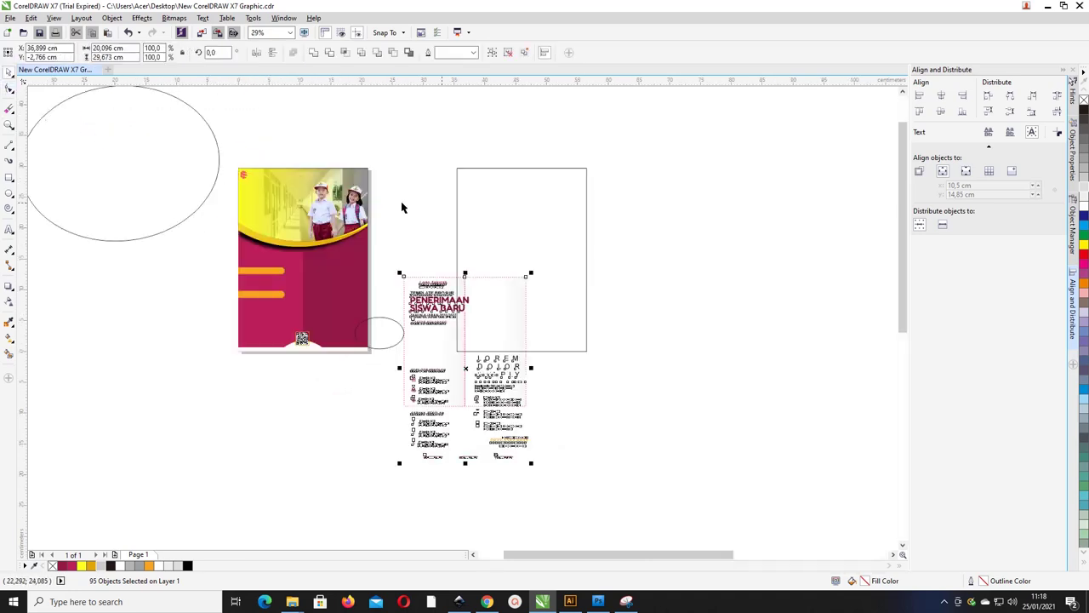
{"action": "left_click_drag", "start_coordinate": [484, 192], "coordinate": [628, 183]}
{"action": "key", "text": "Delete"}
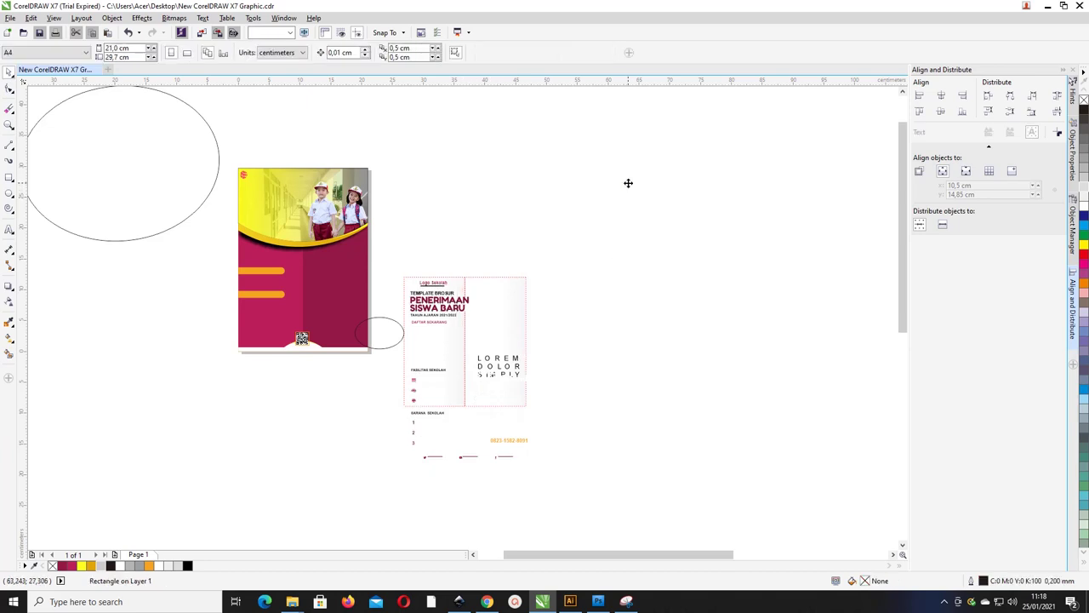
Place the title block from Logo Sekolah to DAFTAR SEKARANG on the yellow header, with the school name beside the logo
{"action": "left_click_drag", "start_coordinate": [387, 260], "coordinate": [478, 340]}
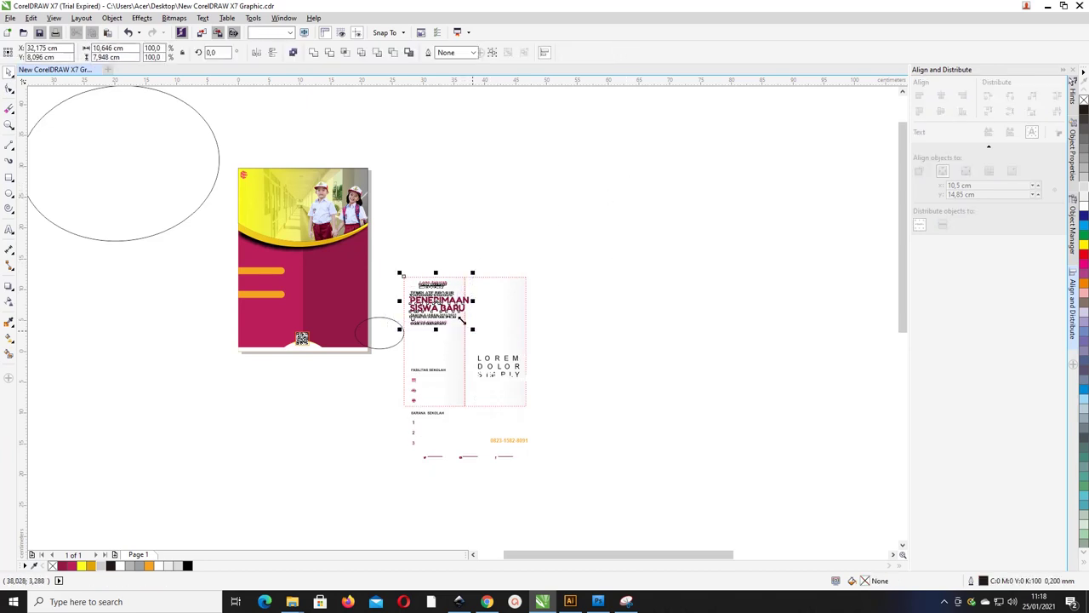
{"action": "left_click_drag", "start_coordinate": [448, 307], "coordinate": [289, 217]}
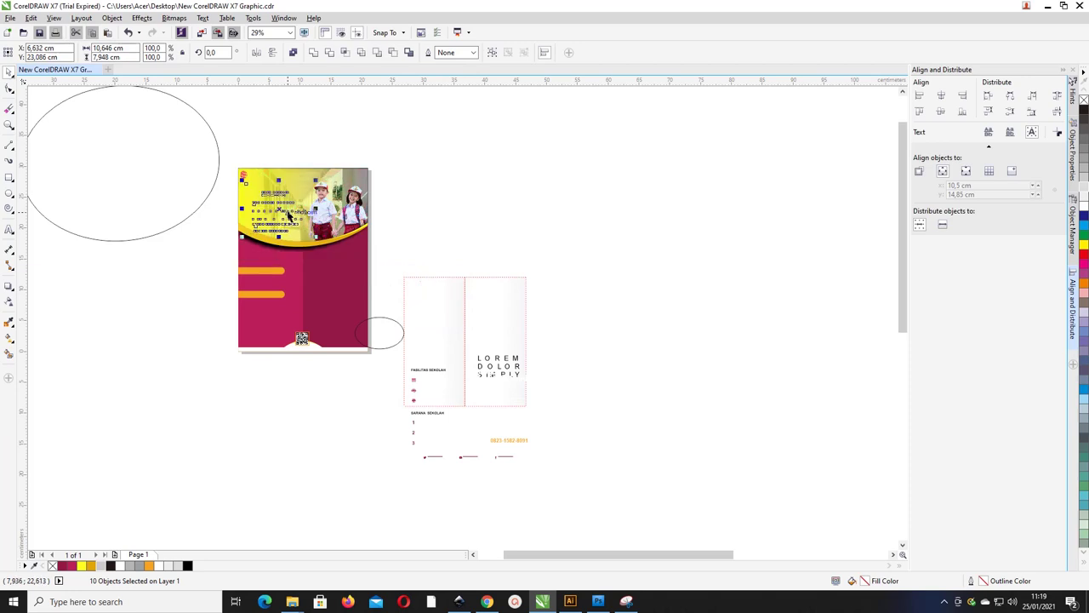
{"action": "scroll", "coordinate": [290, 218], "scroll_direction": "up", "scroll_amount": 2}
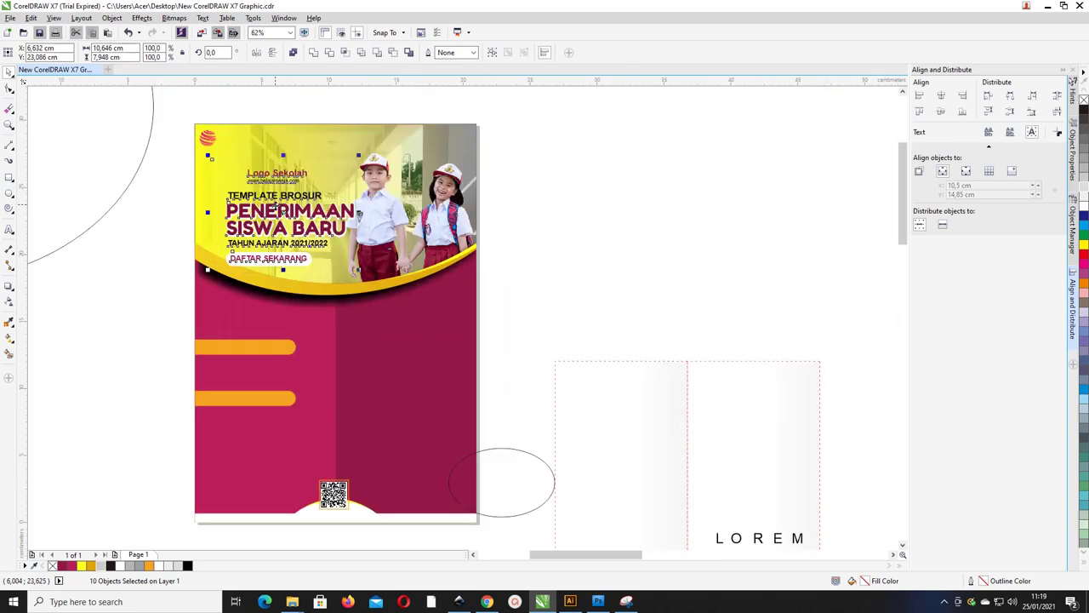
{"action": "left_click_drag", "start_coordinate": [276, 207], "coordinate": [256, 172]}
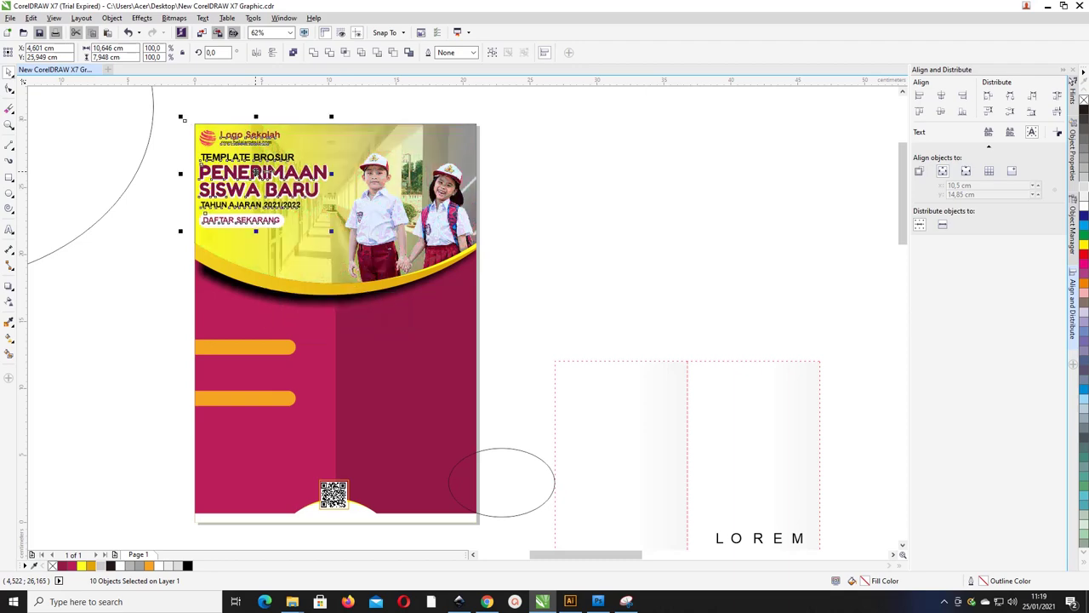
{"action": "left_click", "coordinate": [556, 182]}
Move the FASILITAS SEKOLAH and SARANA SEKOLAH lists with their icons onto the lighter crimson panel
{"action": "scroll", "coordinate": [549, 187], "scroll_direction": "down", "scroll_amount": 2}
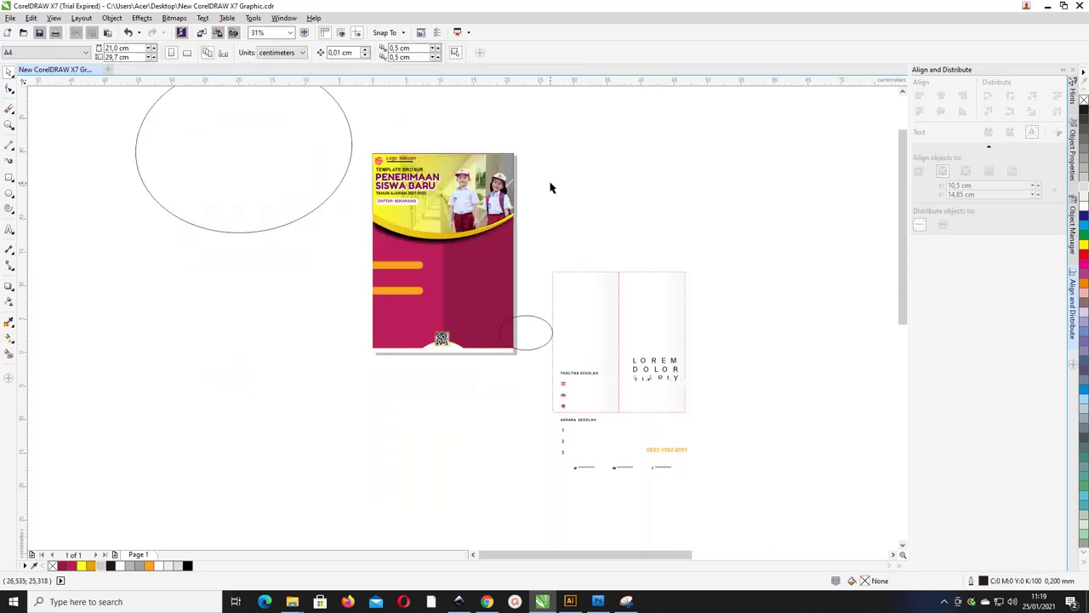
{"action": "left_click_drag", "start_coordinate": [575, 457], "coordinate": [619, 364]}
{"action": "left_click_drag", "start_coordinate": [783, 521], "coordinate": [535, 372]}
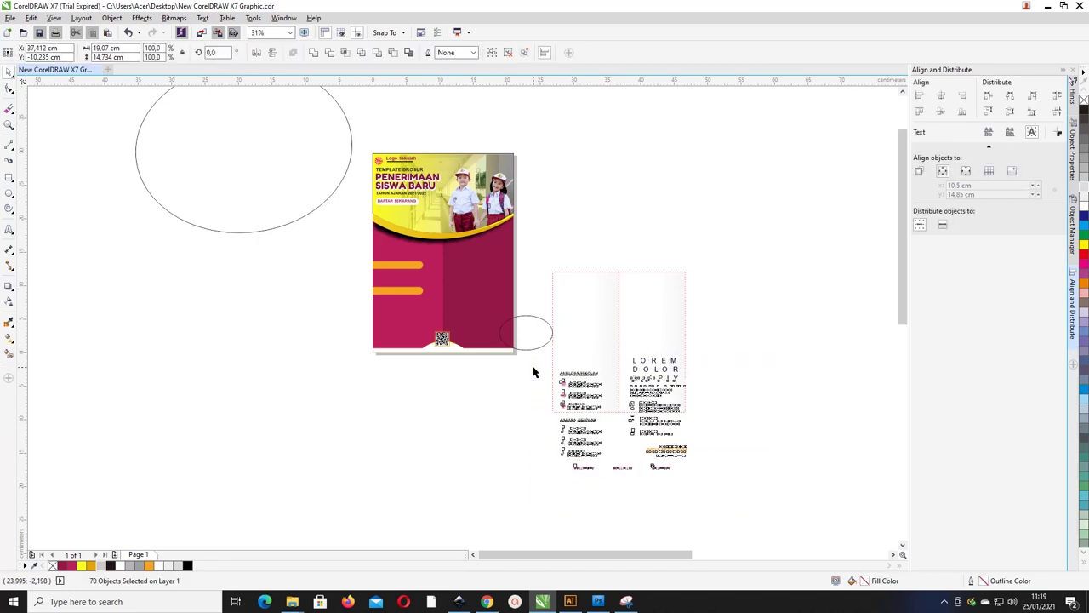
{"action": "left_click", "coordinate": [532, 462]}
{"action": "left_click_drag", "start_coordinate": [493, 483], "coordinate": [606, 365]}
{"action": "left_click", "coordinate": [493, 377]}
{"action": "left_click_drag", "start_coordinate": [517, 360], "coordinate": [616, 455]}
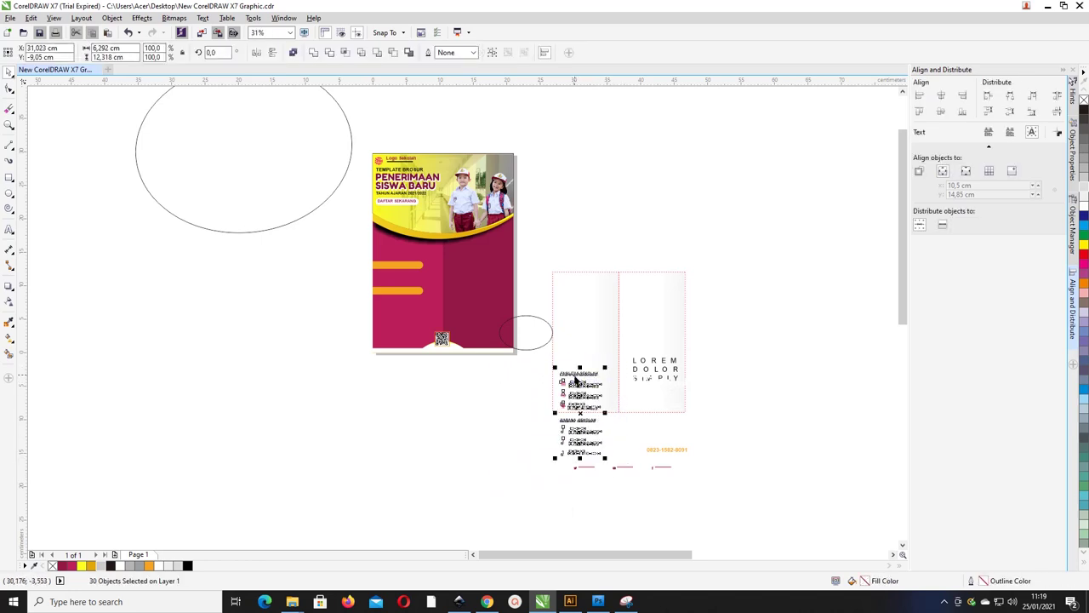
{"action": "left_click_drag", "start_coordinate": [576, 379], "coordinate": [398, 260]}
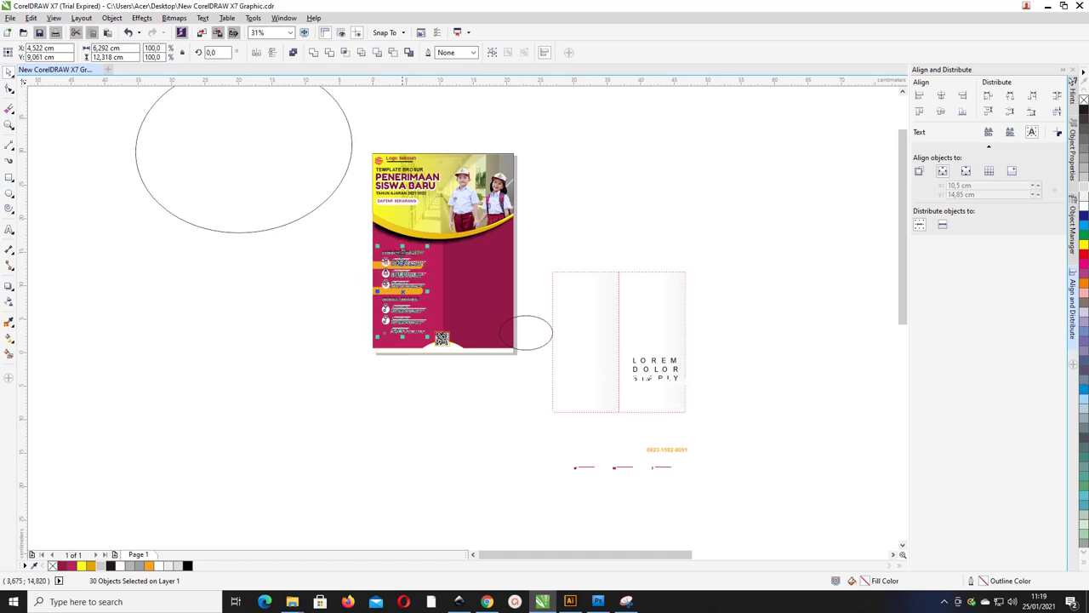
Reposition the two orange bars so they sit behind the FASILITAS SEKOLAH and SARANA SEKOLAH headings
{"action": "scroll", "coordinate": [403, 260], "scroll_direction": "up", "scroll_amount": 5}
{"action": "left_click_drag", "start_coordinate": [274, 270], "coordinate": [277, 216]}
{"action": "left_click_drag", "start_coordinate": [282, 387], "coordinate": [282, 417]}
{"action": "scroll", "coordinate": [286, 351], "scroll_direction": "down", "scroll_amount": 3}
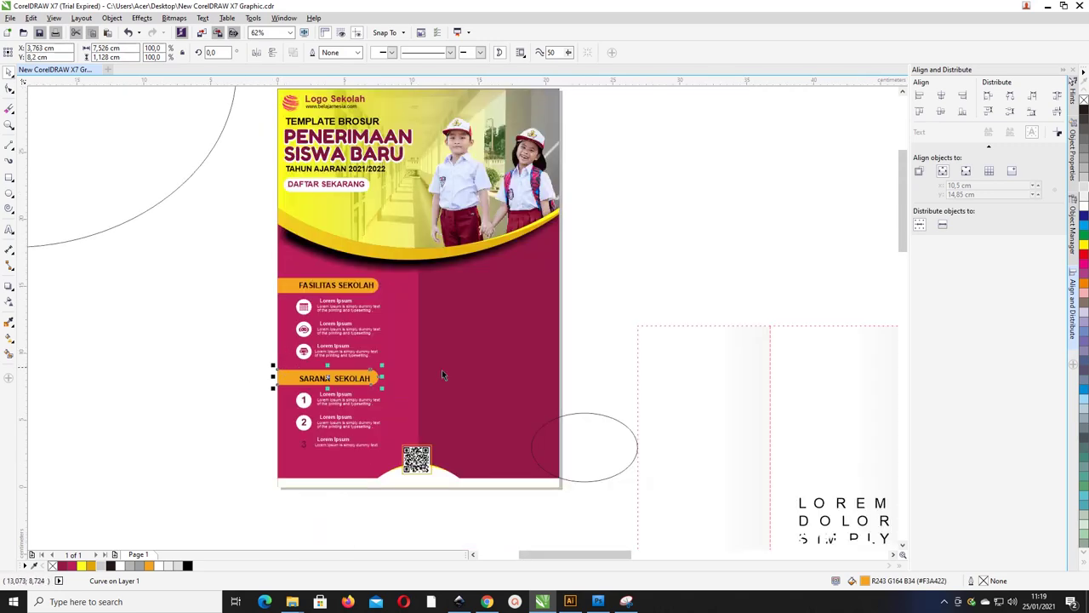
Move the slogan, icon list and registration info onto the dark crimson panel, and the social media links onto the white footer
{"action": "scroll", "coordinate": [570, 367], "scroll_direction": "down", "scroll_amount": 2}
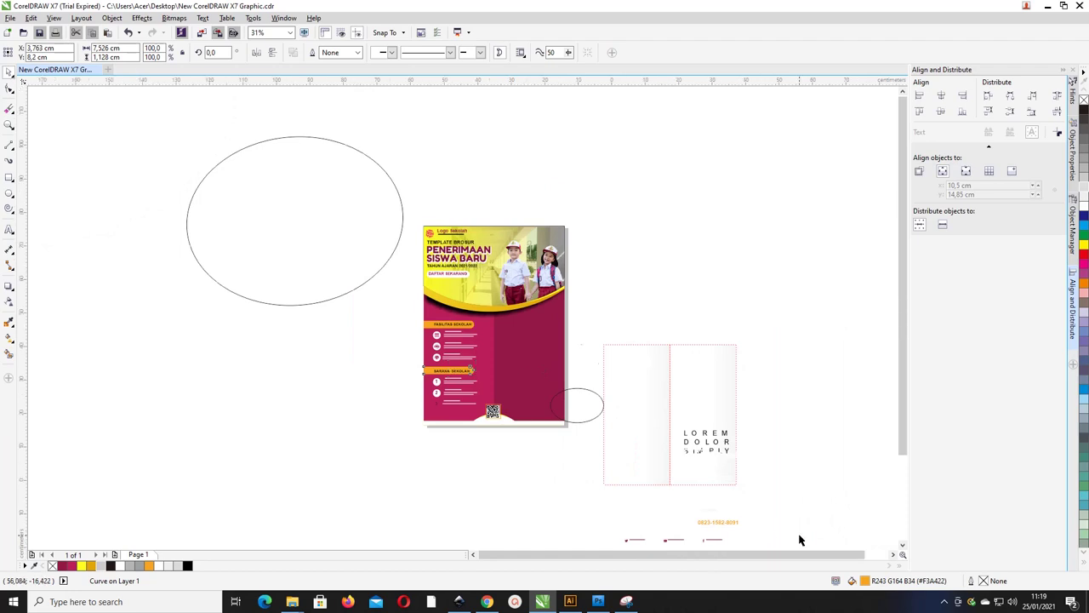
{"action": "scroll", "coordinate": [796, 527], "scroll_direction": "down", "scroll_amount": 2}
{"action": "left_click", "coordinate": [763, 457]}
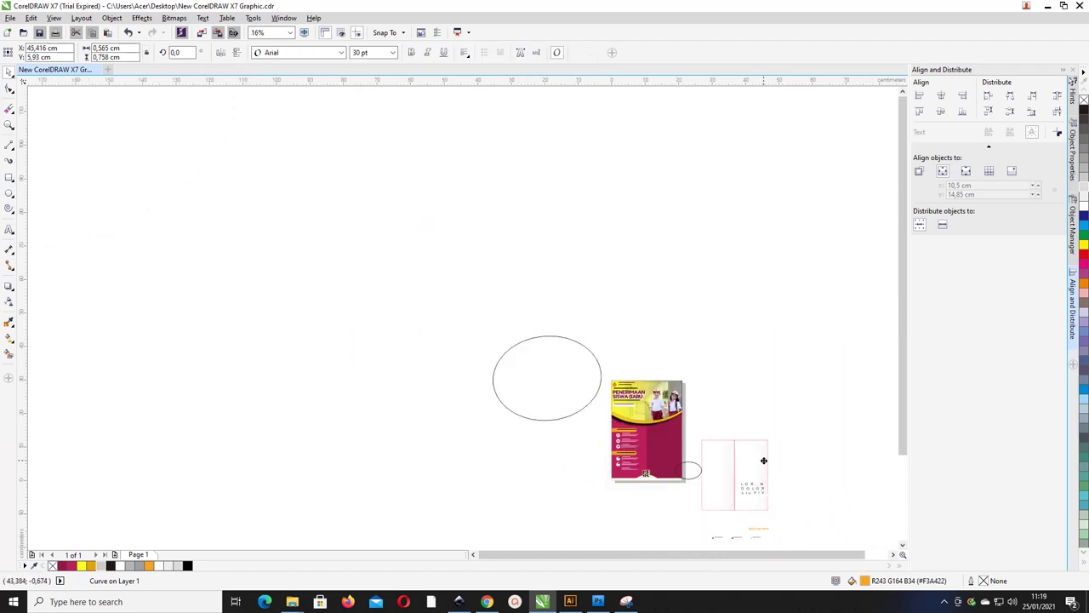
{"action": "key", "text": "z"}
{"action": "scroll", "coordinate": [827, 541], "scroll_direction": "up", "scroll_amount": 4}
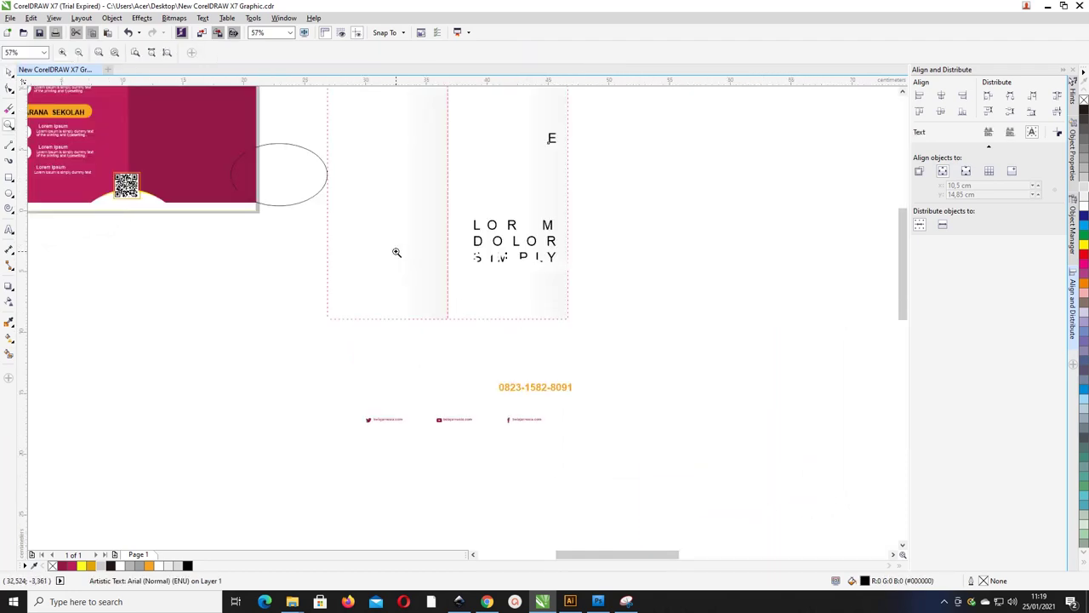
{"action": "left_click", "coordinate": [8, 72]}
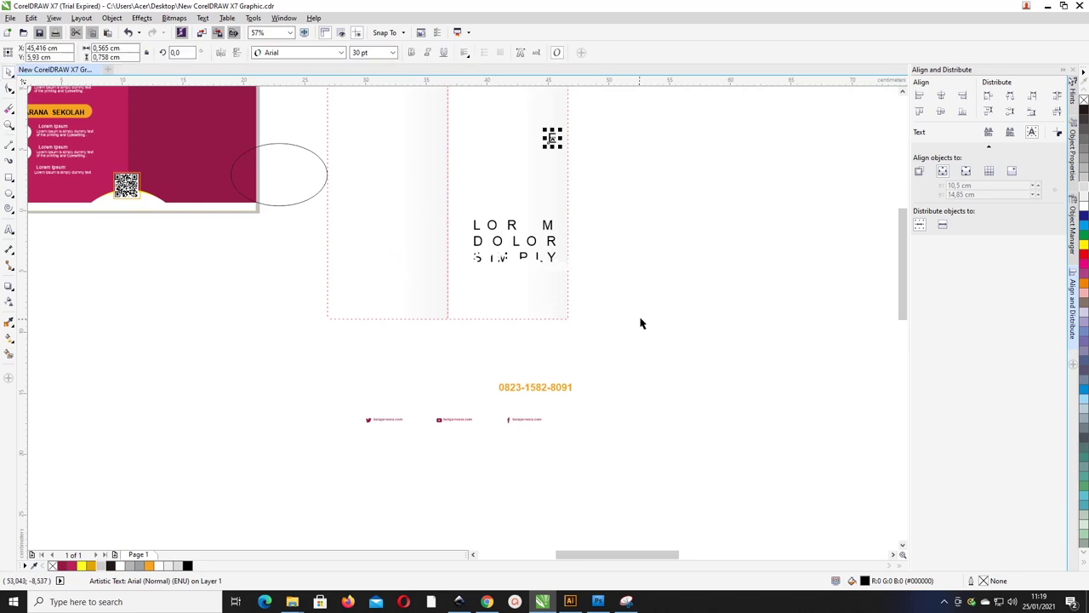
{"action": "left_click_drag", "start_coordinate": [619, 408], "coordinate": [320, 136]}
{"action": "scroll", "coordinate": [448, 255], "scroll_direction": "down", "scroll_amount": 3}
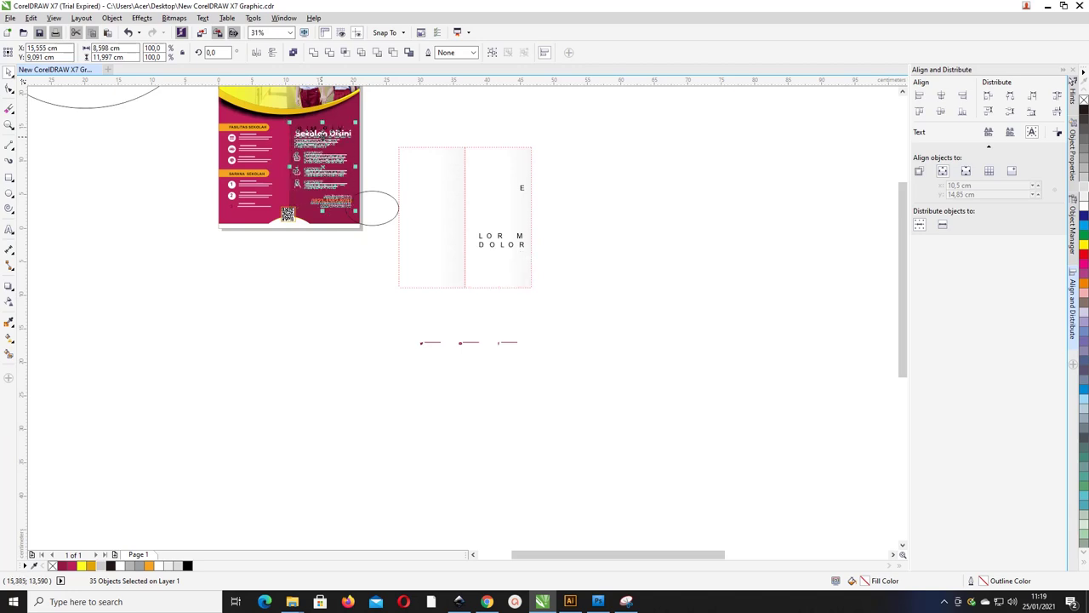
{"action": "left_click_drag", "start_coordinate": [561, 377], "coordinate": [253, 239]}
{"action": "scroll", "coordinate": [250, 225], "scroll_direction": "up", "scroll_amount": 2}
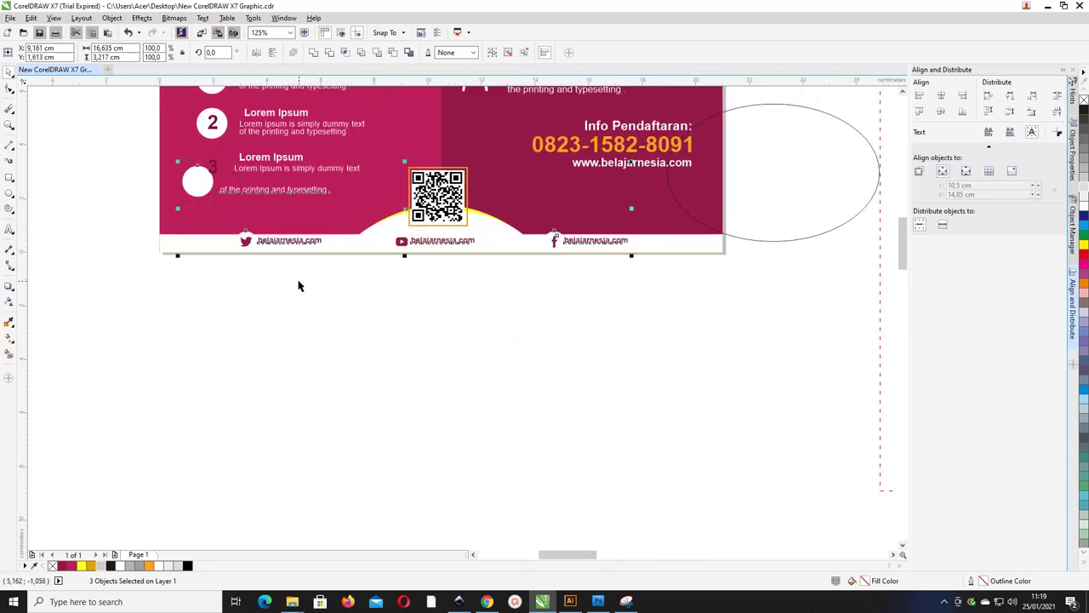
Centre the misplaced white circle on the number 3 in the SARANA SEKOLAH list
{"action": "left_click", "coordinate": [200, 177]}
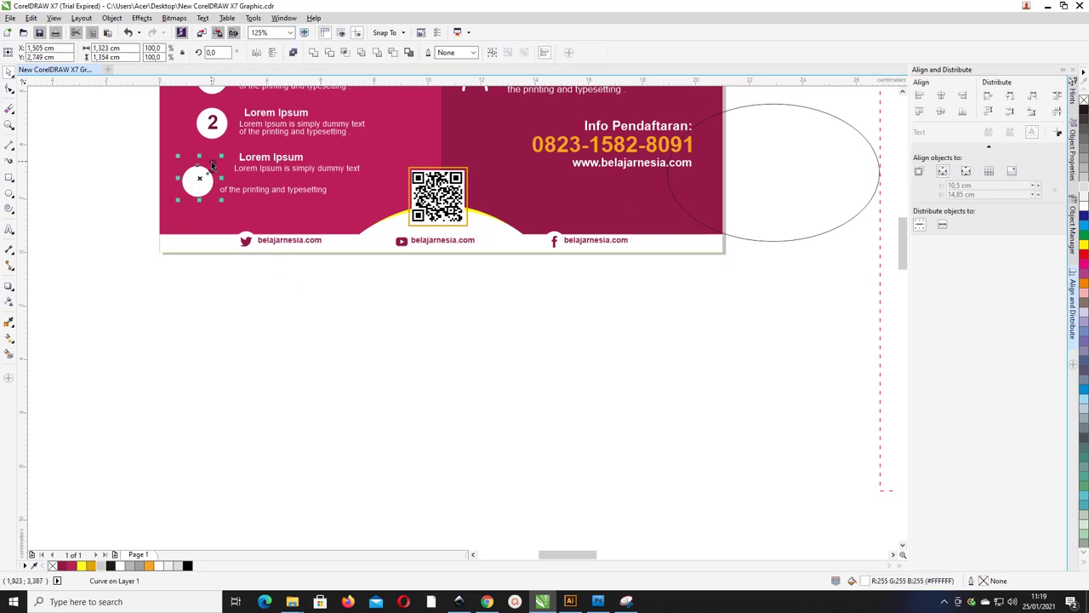
{"action": "left_click", "coordinate": [212, 165], "text": "shift"}
{"action": "key", "text": "c"}
{"action": "key", "text": "e"}
{"action": "left_click", "coordinate": [682, 325]}
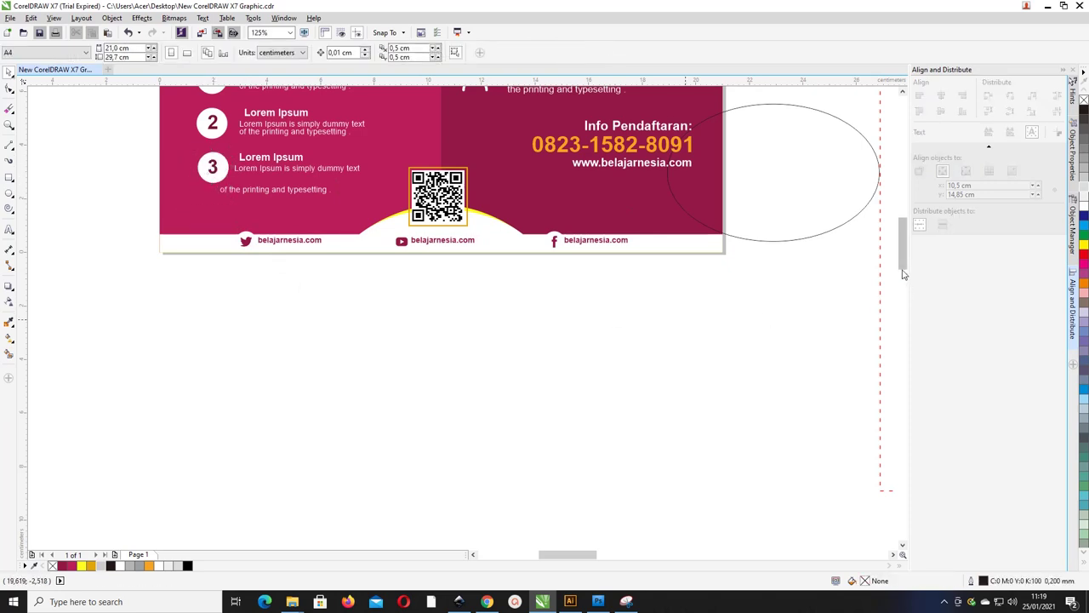
Move the three-line Info Pendaftaran contact block straight down, level with the QR code
{"action": "left_click_drag", "start_coordinate": [903, 247], "coordinate": [904, 228]}
{"action": "left_click_drag", "start_coordinate": [789, 252], "coordinate": [515, 370]}
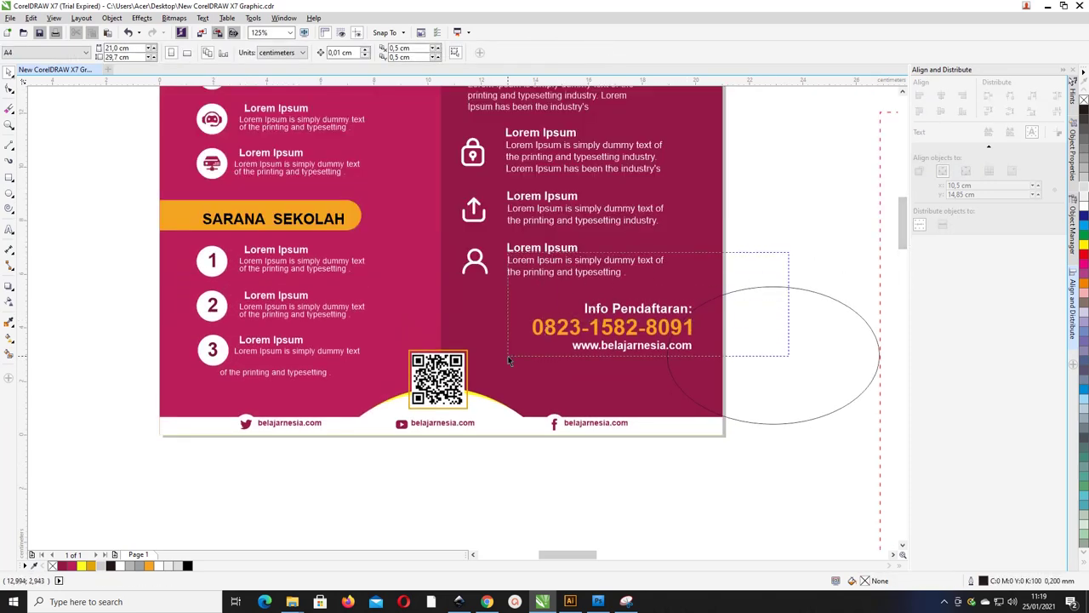
{"action": "key", "text": "Escape"}
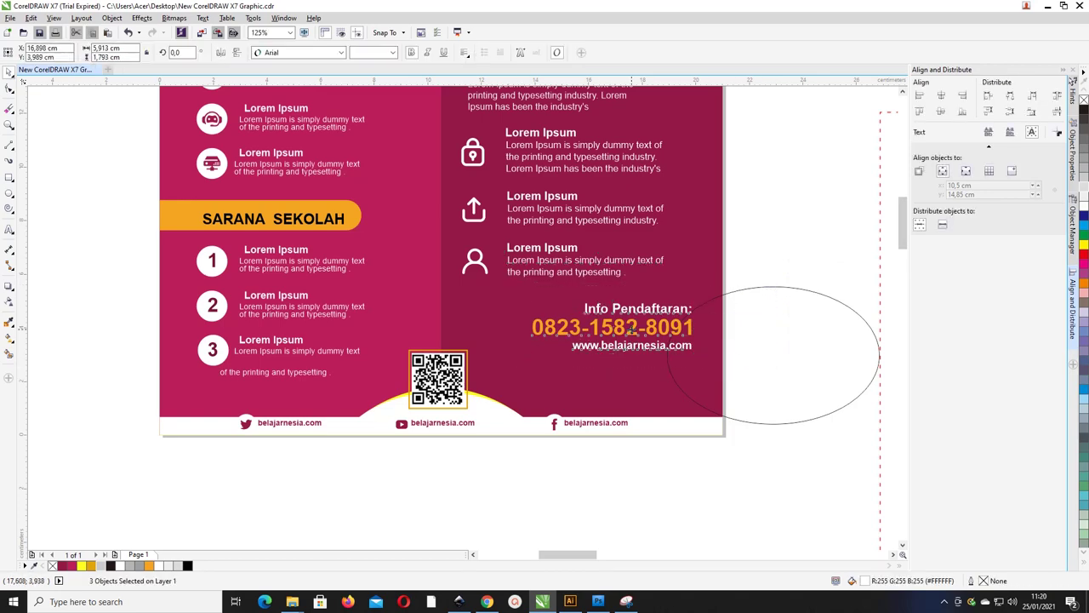
{"action": "left_click_drag", "start_coordinate": [628, 327], "coordinate": [628, 362]}
{"action": "left_click", "coordinate": [746, 247]}
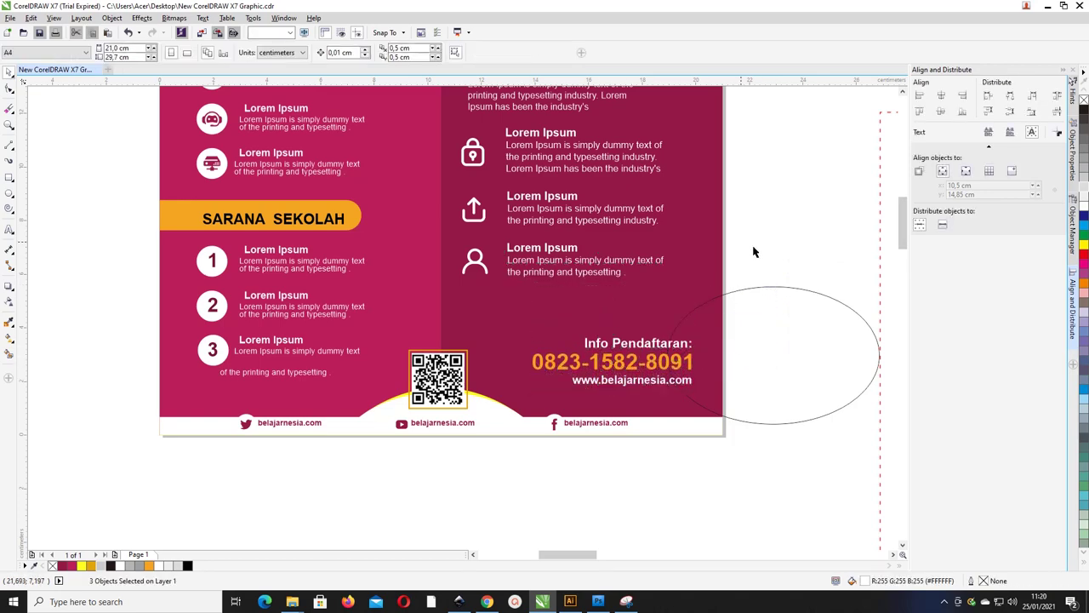
Delete the stray SIMPLY letters overlapping the Sekolah Disini slogan
{"action": "left_click_drag", "start_coordinate": [902, 242], "coordinate": [905, 223]}
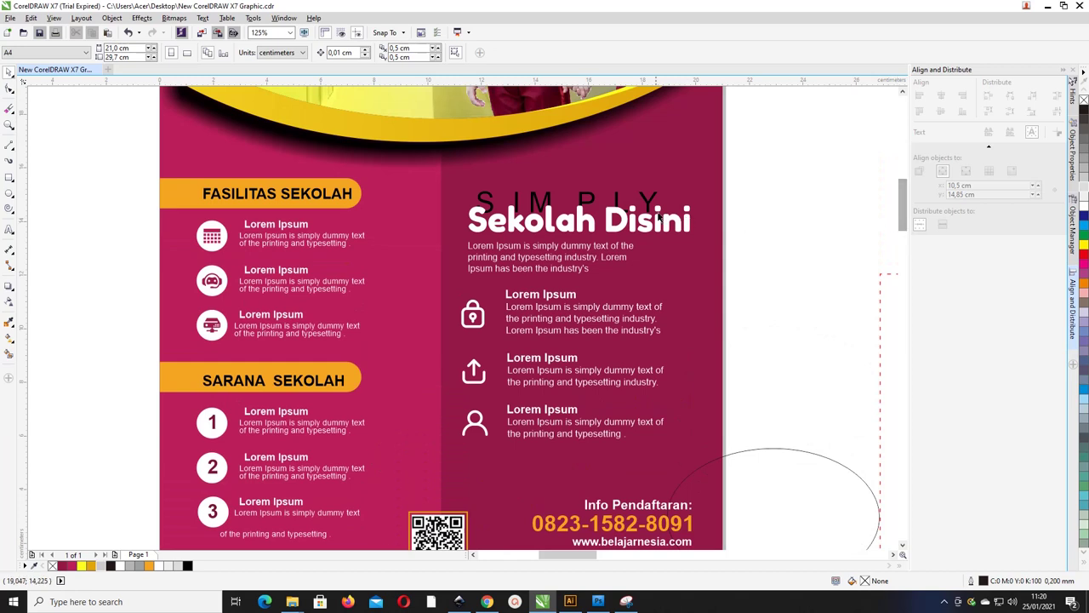
{"action": "left_click_drag", "start_coordinate": [780, 168], "coordinate": [463, 225]}
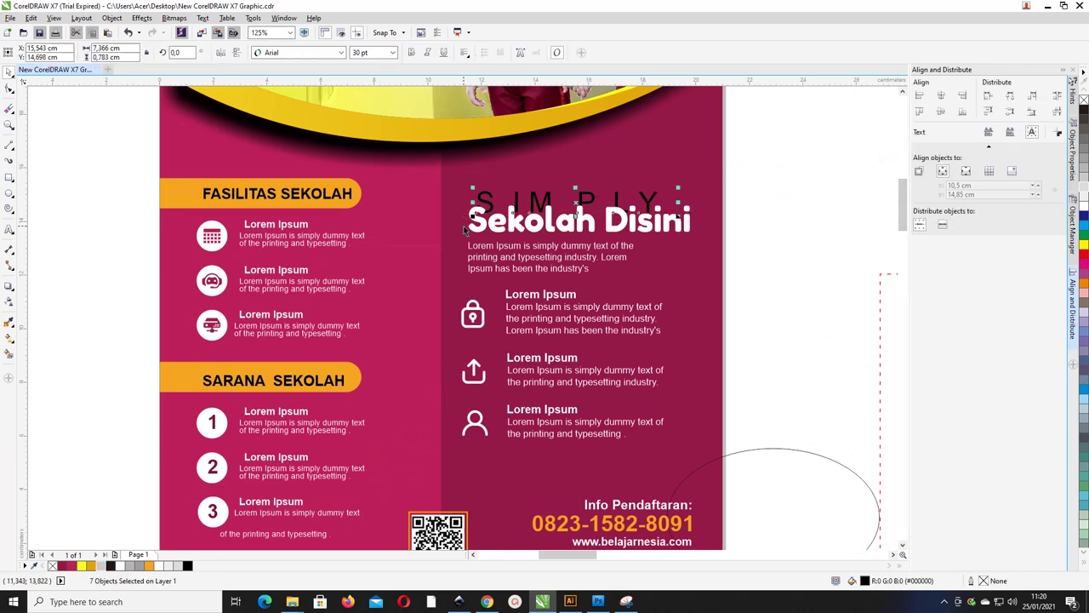
{"action": "key", "text": "Delete"}
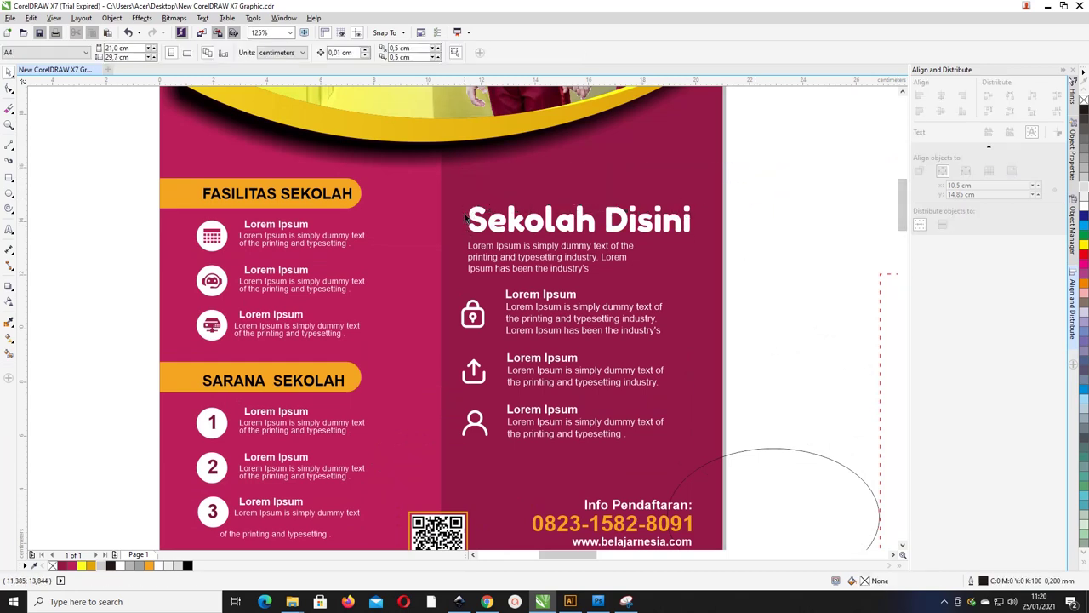
Delete the leftover folded-page template with its letters and the small ellipse beside the brochure page
{"action": "left_click", "coordinate": [289, 33]}
{"action": "left_click", "coordinate": [282, 43]}
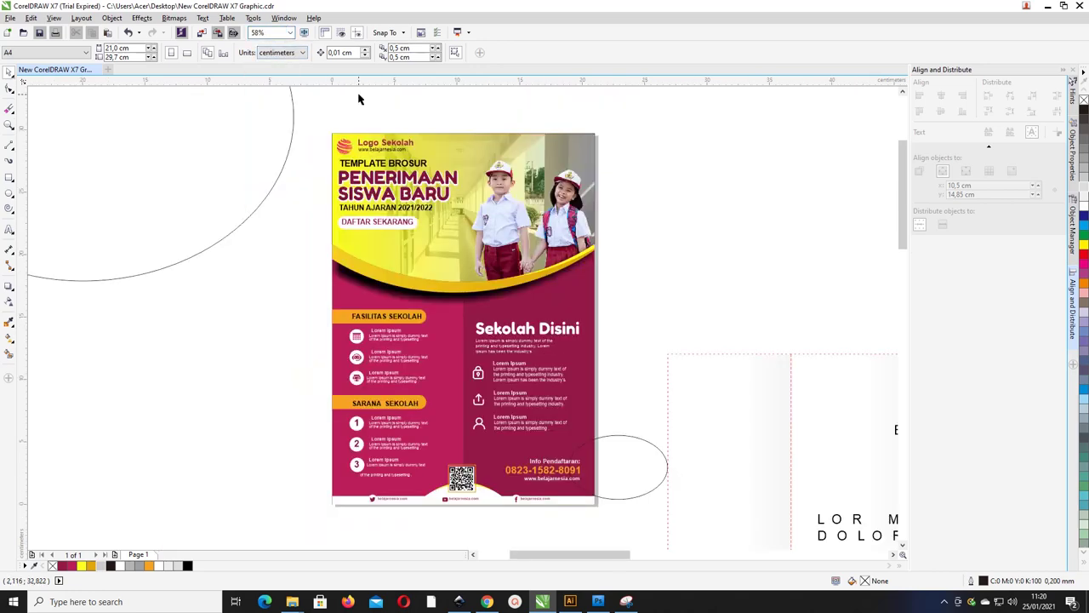
{"action": "scroll", "coordinate": [612, 322], "scroll_direction": "down", "scroll_amount": 4}
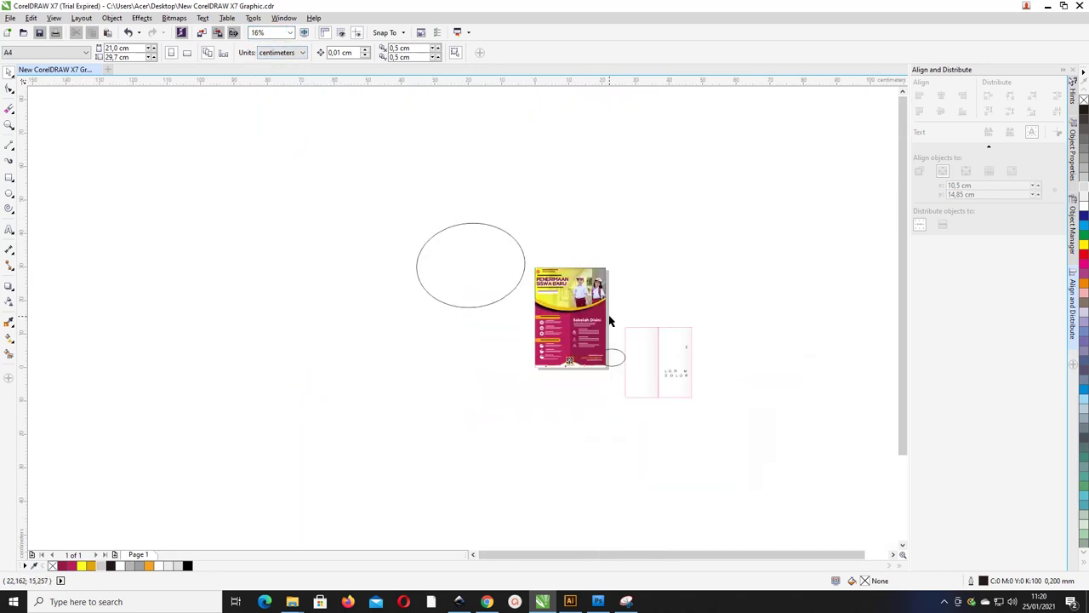
{"action": "left_click_drag", "start_coordinate": [786, 456], "coordinate": [600, 309]}
{"action": "key", "text": "Delete"}
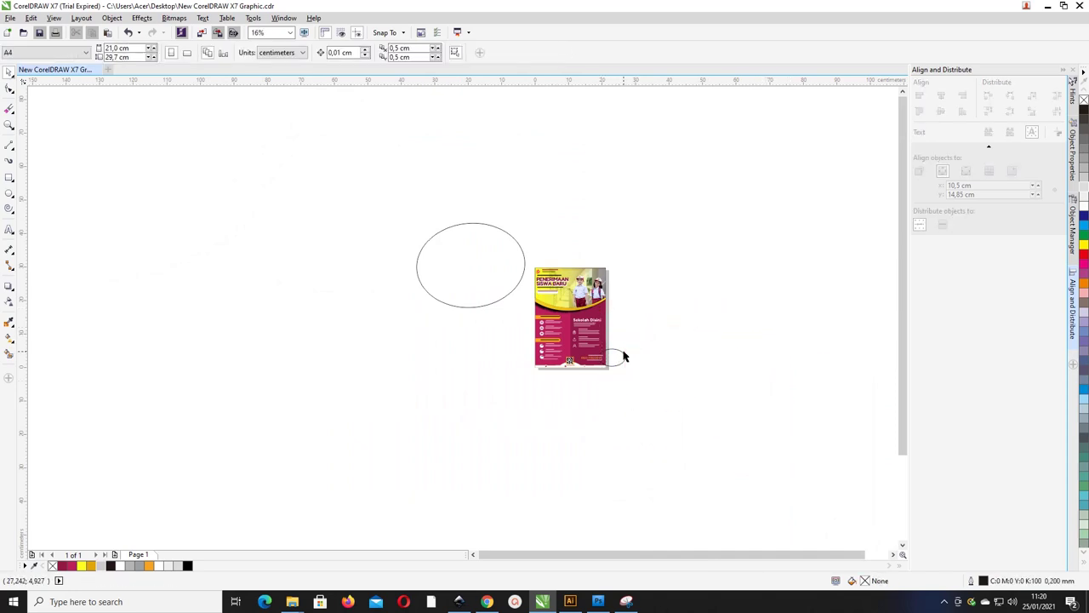
{"action": "left_click", "coordinate": [620, 356]}
{"action": "key", "text": "Delete"}
{"action": "scroll", "coordinate": [576, 384], "scroll_direction": "up", "scroll_amount": 4}
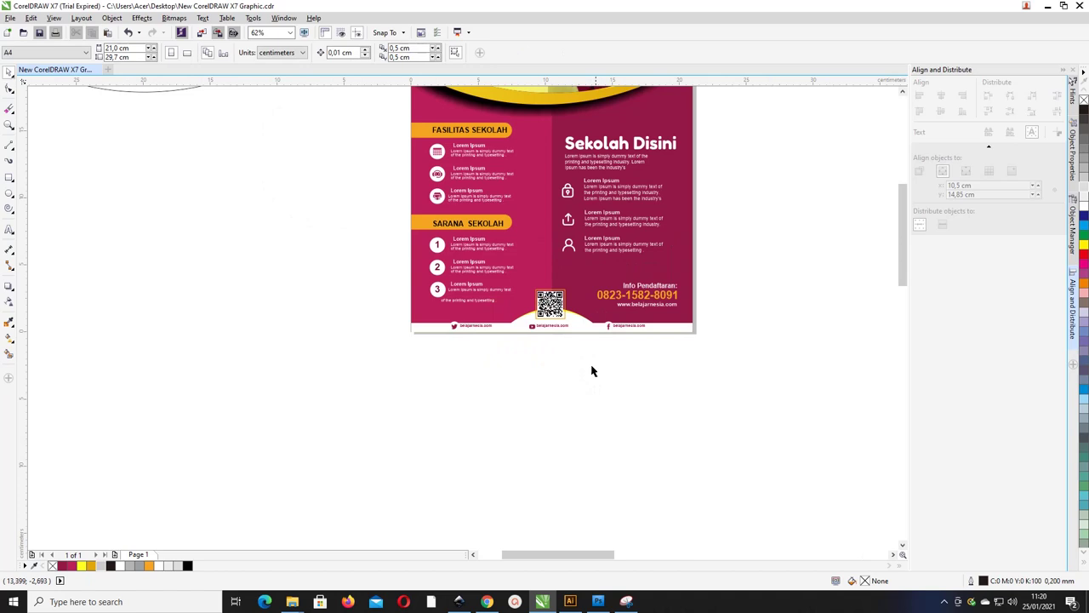
Shrink the social-media row of three icons with belajarnesia.com labels and centre it horizontally within the white footer strip
{"action": "left_click", "coordinate": [630, 332]}
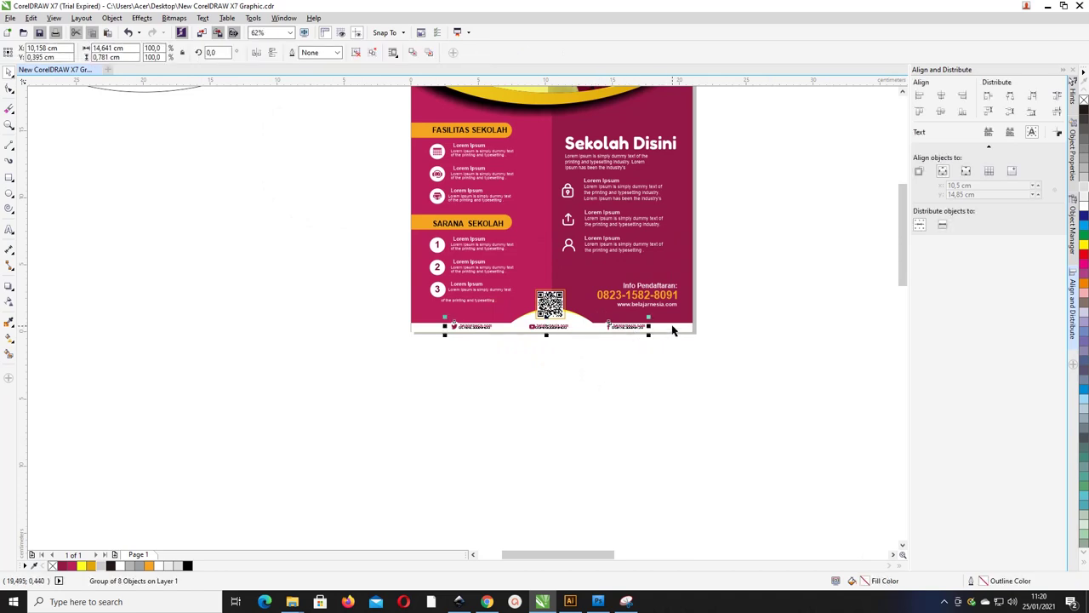
{"action": "key", "text": "Escape"}
{"action": "scroll", "coordinate": [605, 354], "scroll_direction": "up", "scroll_amount": 2}
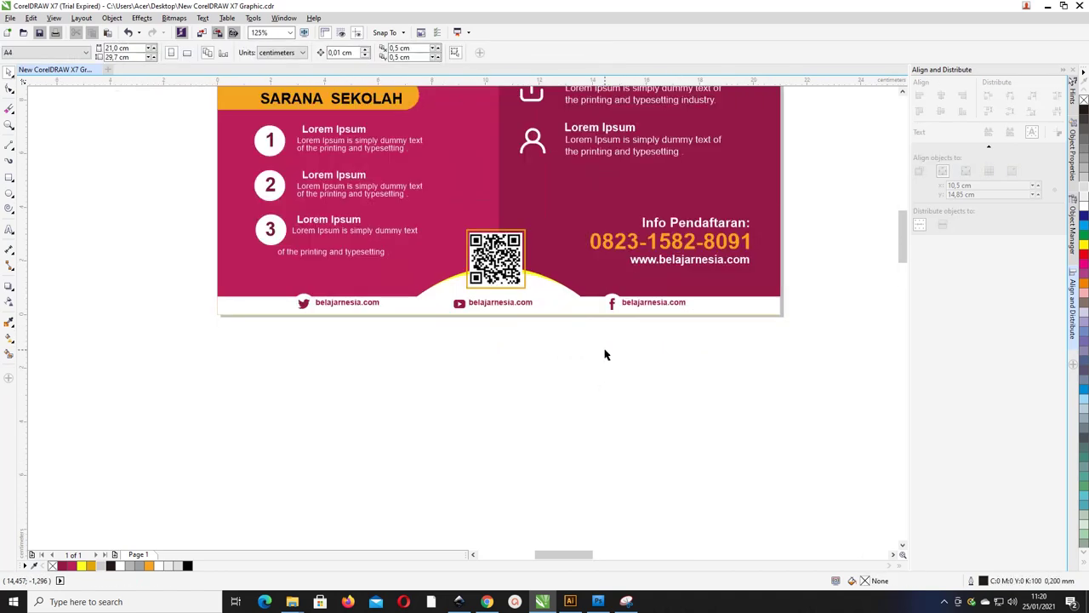
{"action": "left_click", "coordinate": [620, 306]}
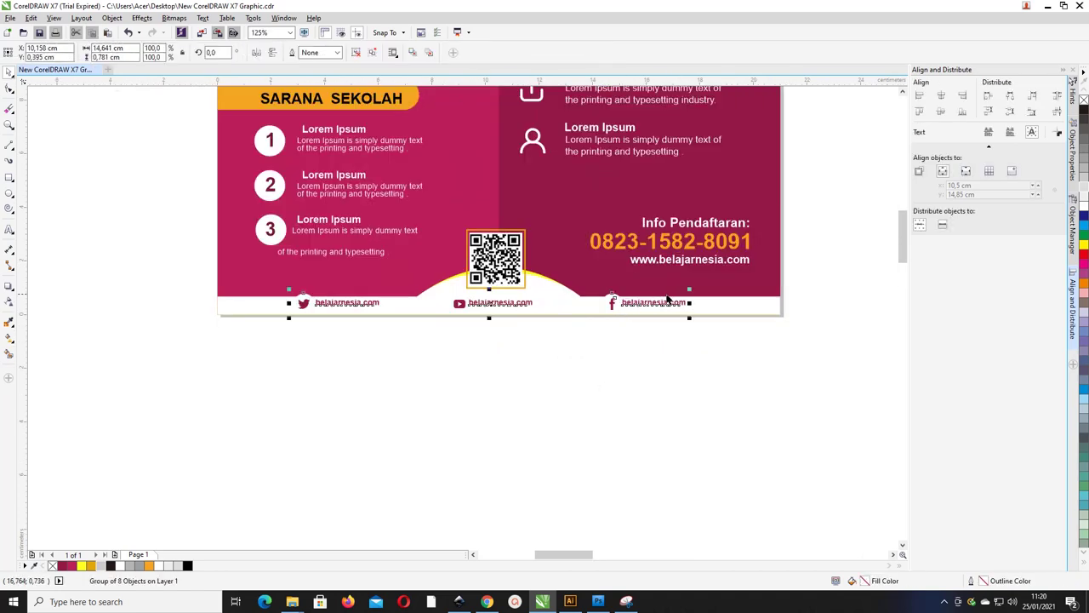
{"action": "left_click_drag", "start_coordinate": [689, 302], "coordinate": [551, 301]}
{"action": "left_click", "coordinate": [601, 306], "text": "shift"}
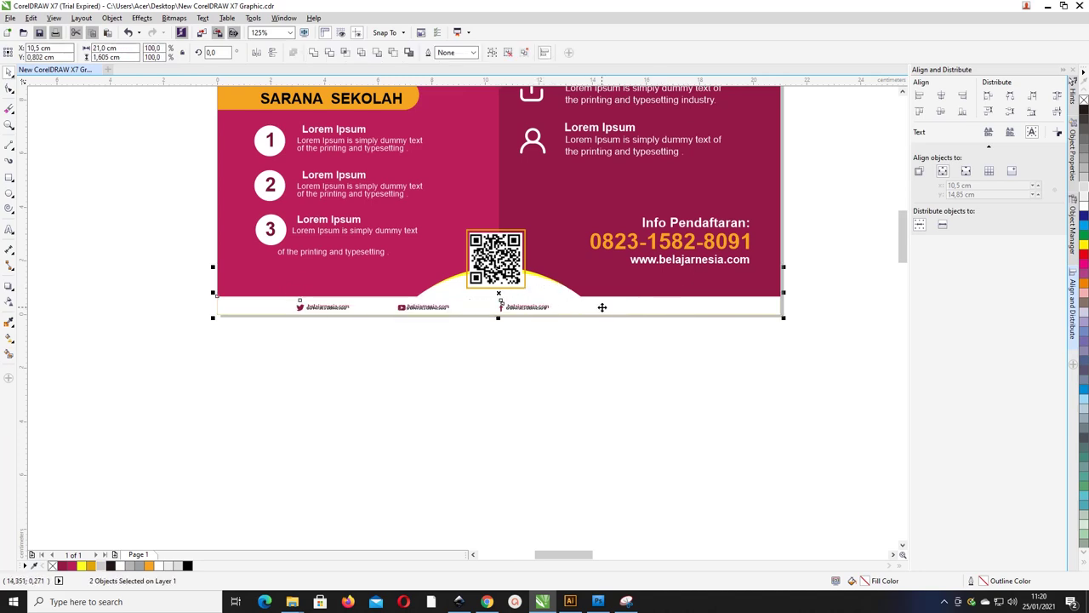
{"action": "key", "text": "t"}
{"action": "key", "text": "ctrl+z"}
{"action": "left_click_drag", "start_coordinate": [590, 314], "coordinate": [572, 352]}
{"action": "left_click", "coordinate": [705, 321]}
Delete the large leftover ellipse outline beside the brochure page
{"action": "scroll", "coordinate": [907, 278], "scroll_direction": "up", "scroll_amount": 3}
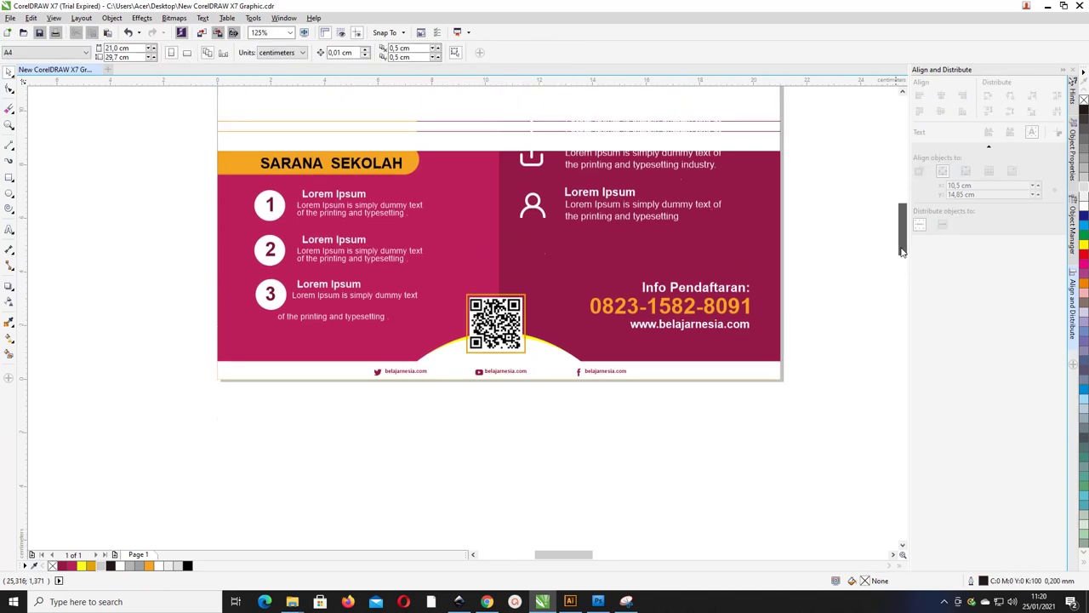
{"action": "scroll", "coordinate": [825, 253], "scroll_direction": "down", "scroll_amount": 1}
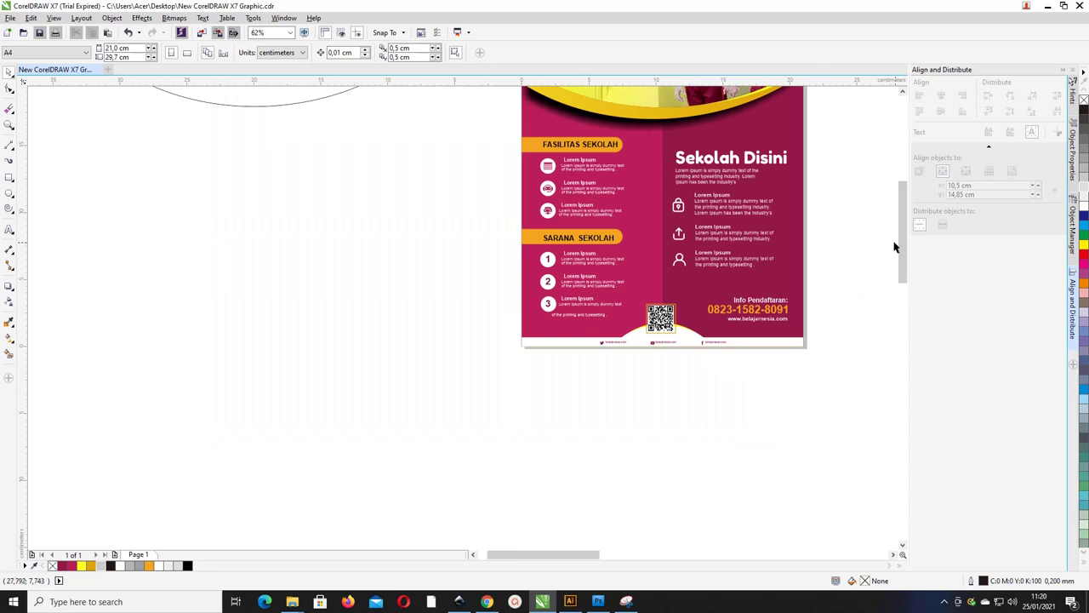
{"action": "left_click_drag", "start_coordinate": [904, 231], "coordinate": [892, 213]}
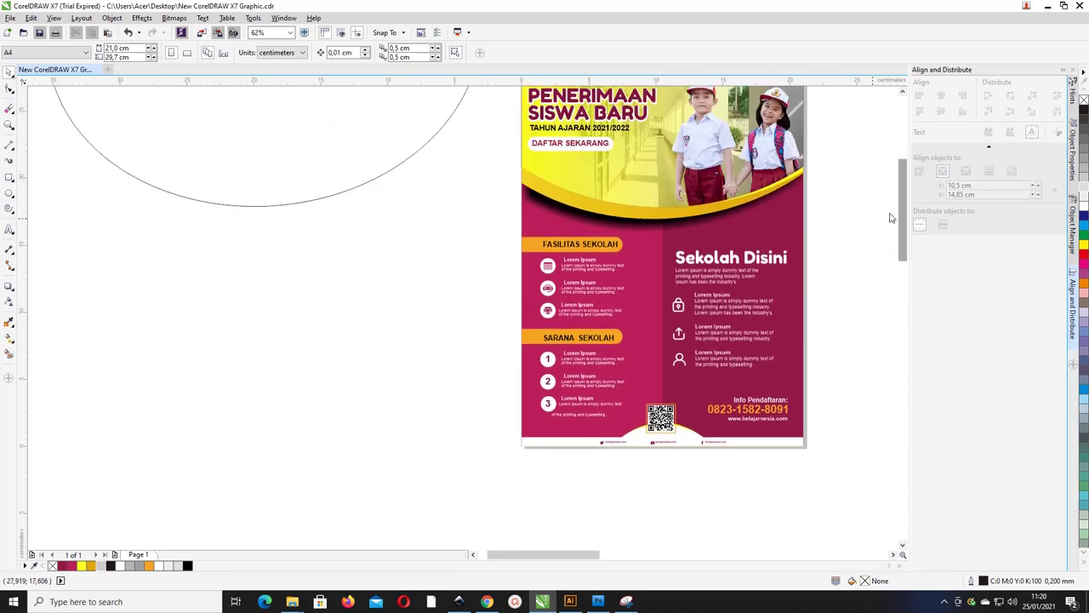
{"action": "scroll", "coordinate": [411, 214], "scroll_direction": "down", "scroll_amount": 1}
{"action": "left_click_drag", "start_coordinate": [348, 247], "coordinate": [451, 81]}
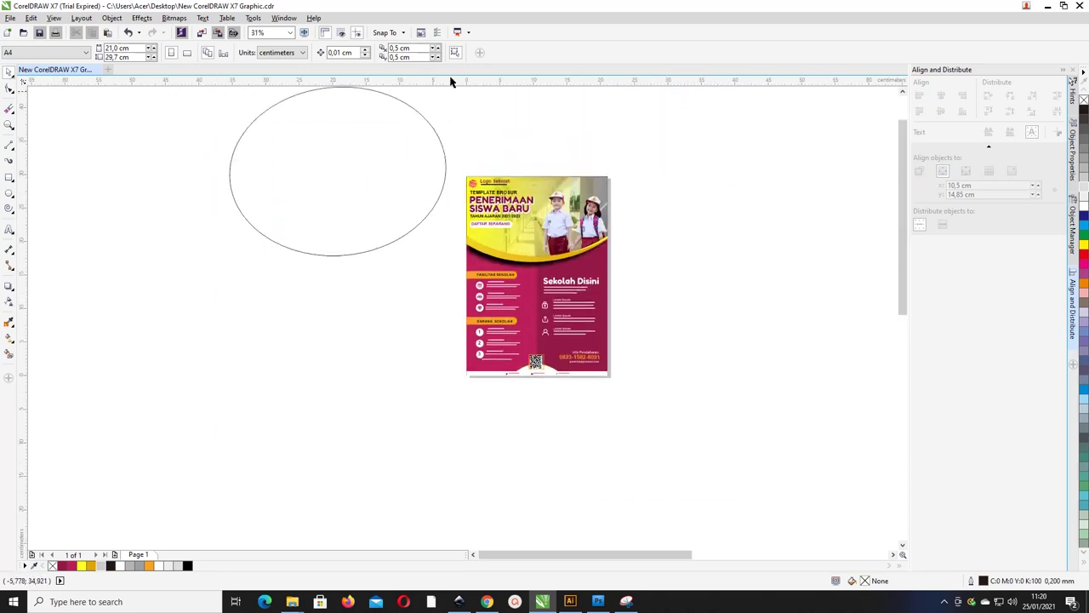
{"action": "left_click", "coordinate": [419, 119]}
{"action": "key", "text": "Delete"}
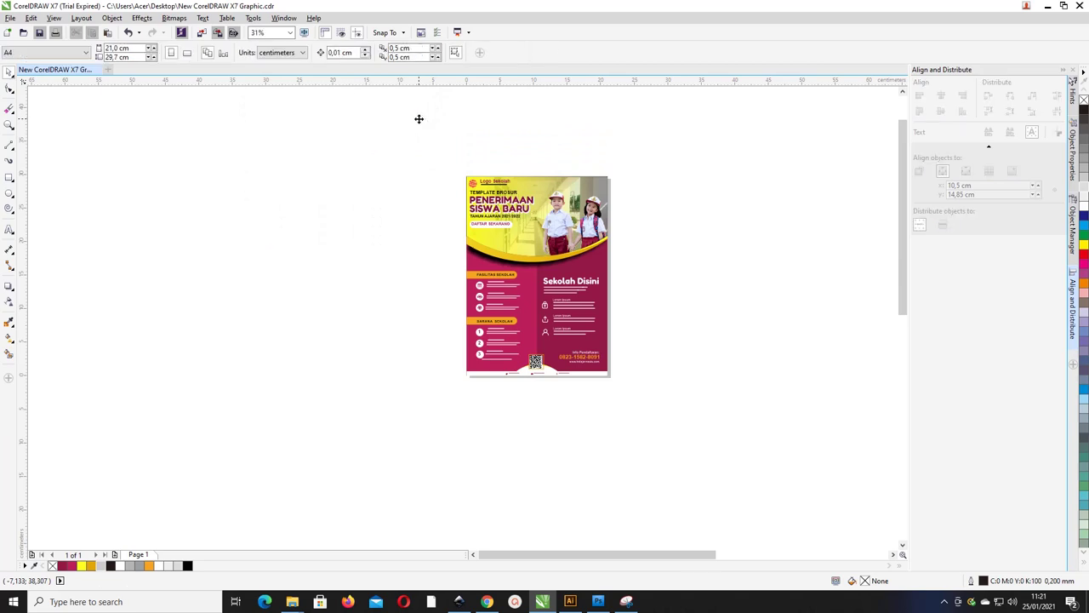
Fit the whole brochure page in view to check the finished layout
{"action": "scroll", "coordinate": [418, 119], "scroll_direction": "down", "scroll_amount": 1}
{"action": "left_click_drag", "start_coordinate": [780, 482], "coordinate": [863, 539]}
{"action": "key", "text": "Escape"}
{"action": "key", "text": "shift+F4"}
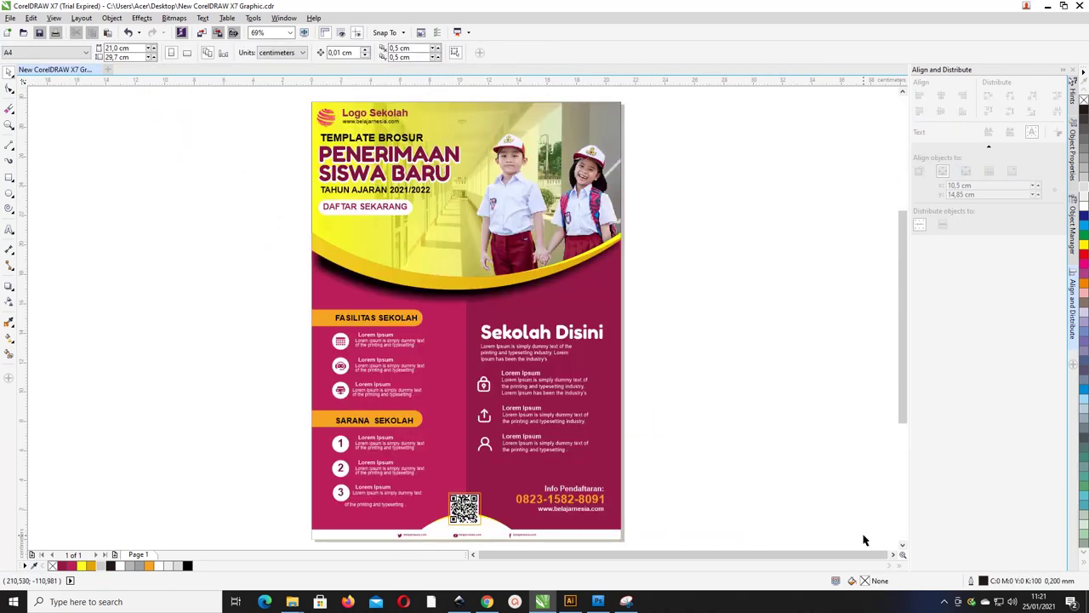